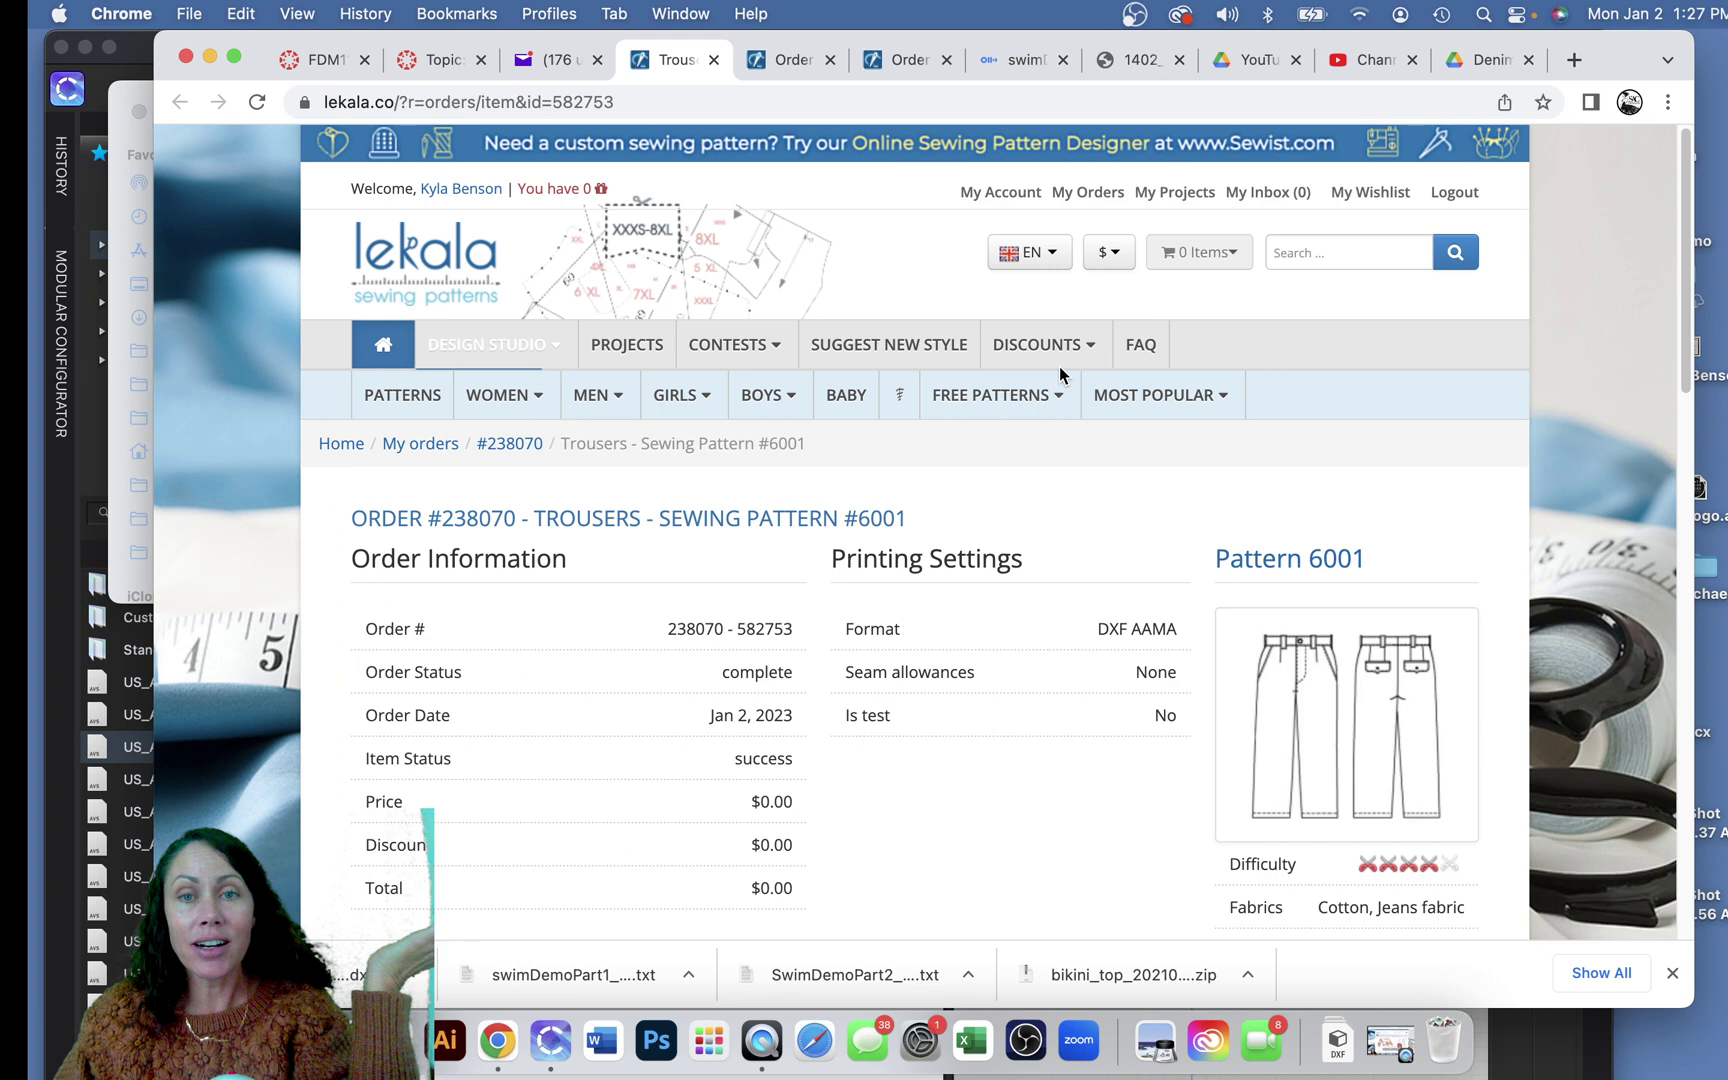
{"action": "mouse_move", "coordinate": [1058, 366]}
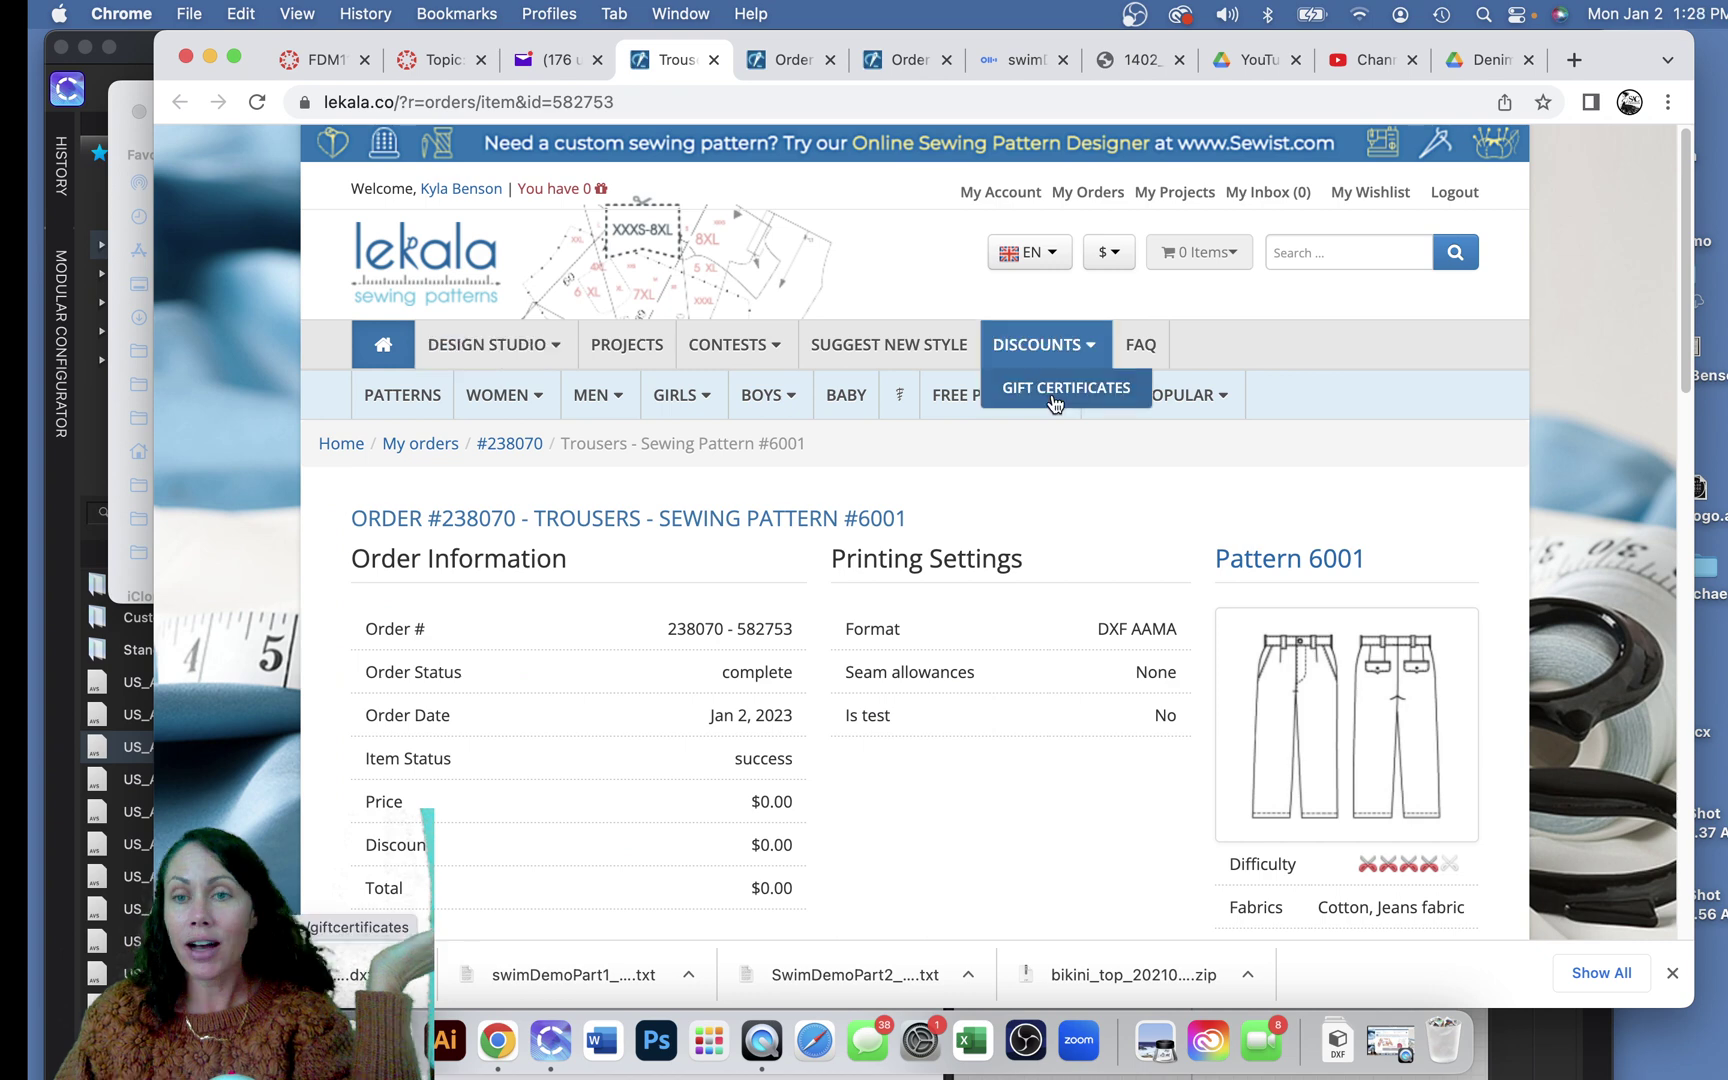
{"action": "mouse_move", "coordinate": [975, 410]}
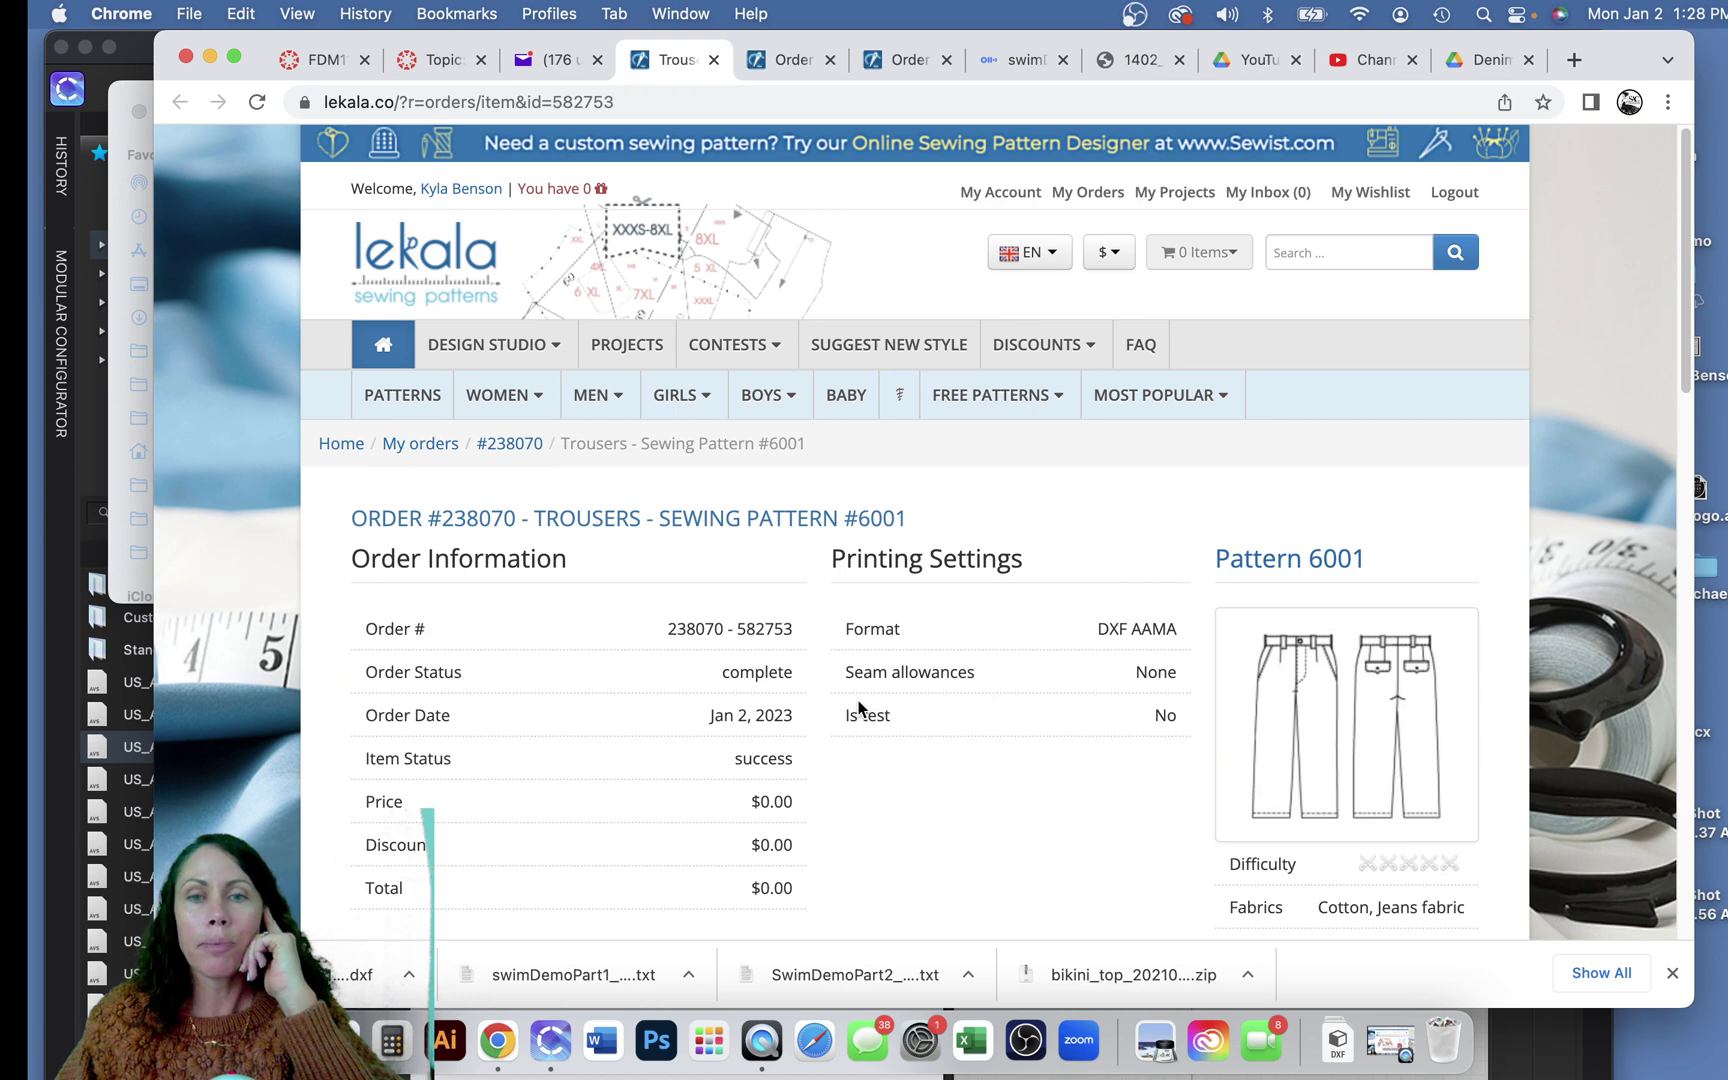
{"action": "scroll", "coordinate": [858, 707], "scroll_direction": "down", "scroll_amount": 1}
{"action": "scroll", "coordinate": [858, 707], "scroll_direction": "up", "scroll_amount": 1}
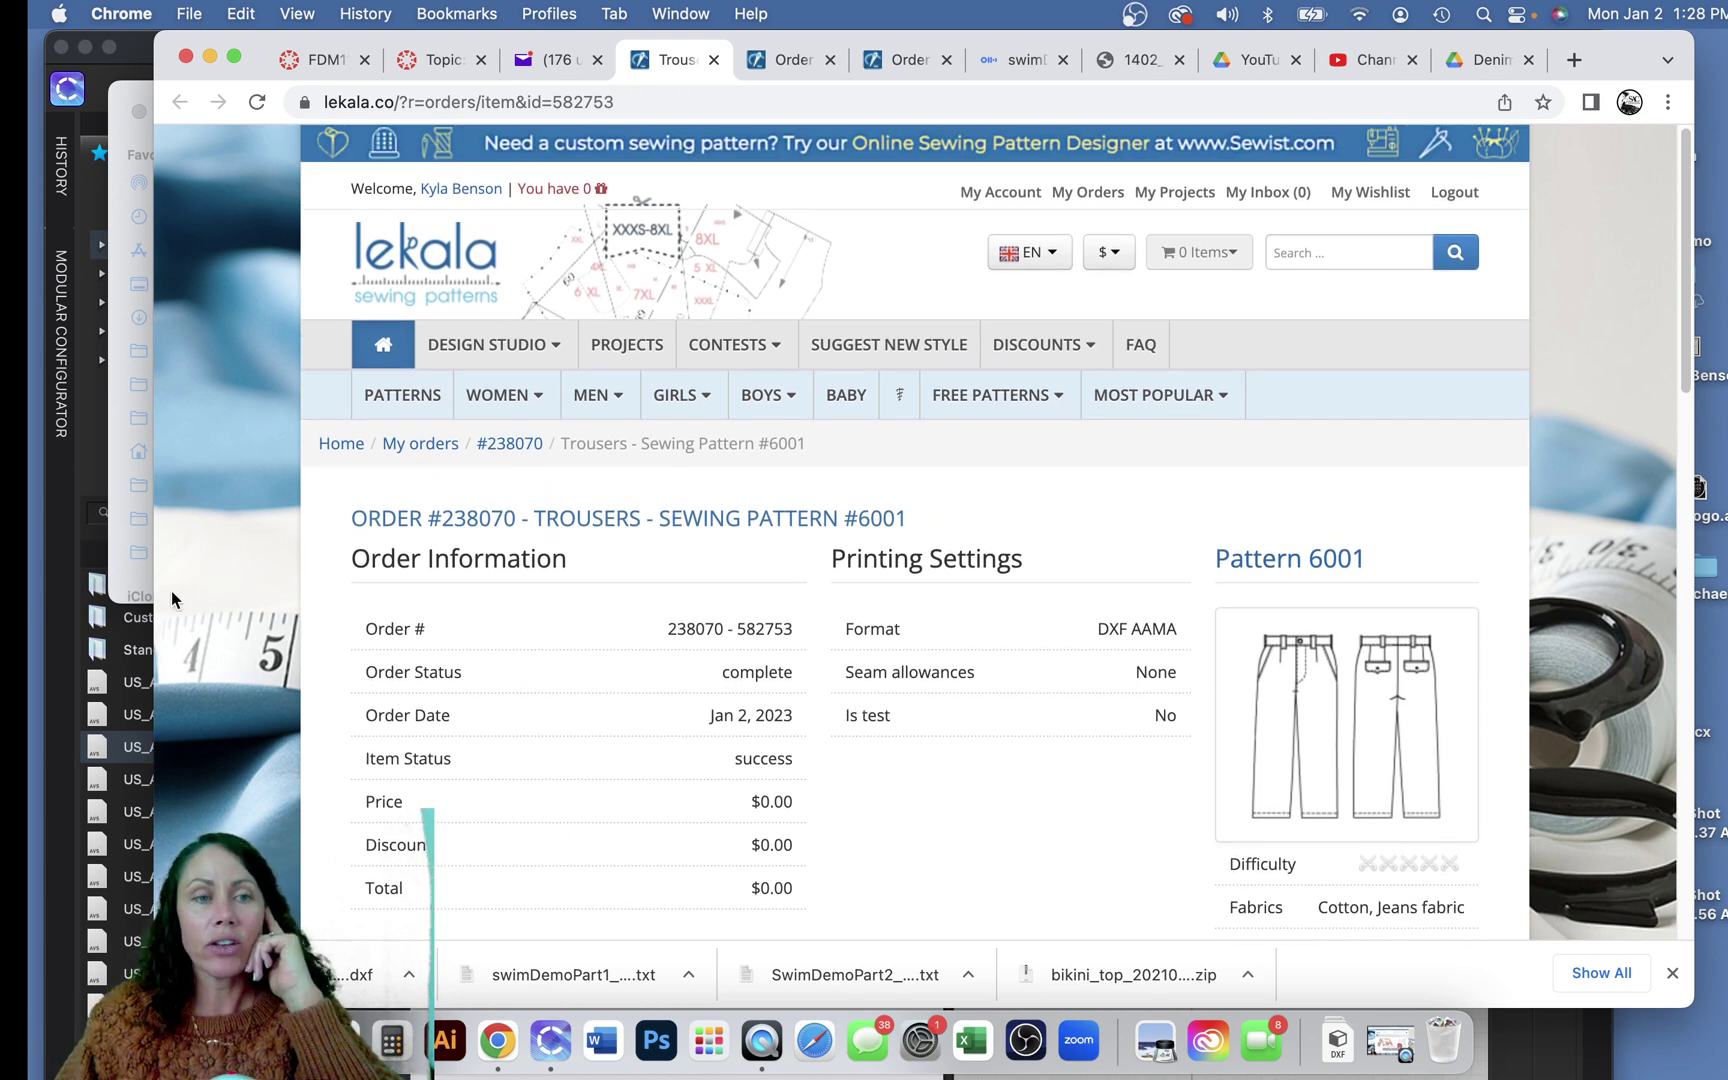
Switch to CLO, start a new project without saving the current one, and expand the program to full screen
{"action": "left_click", "coordinate": [82, 556]}
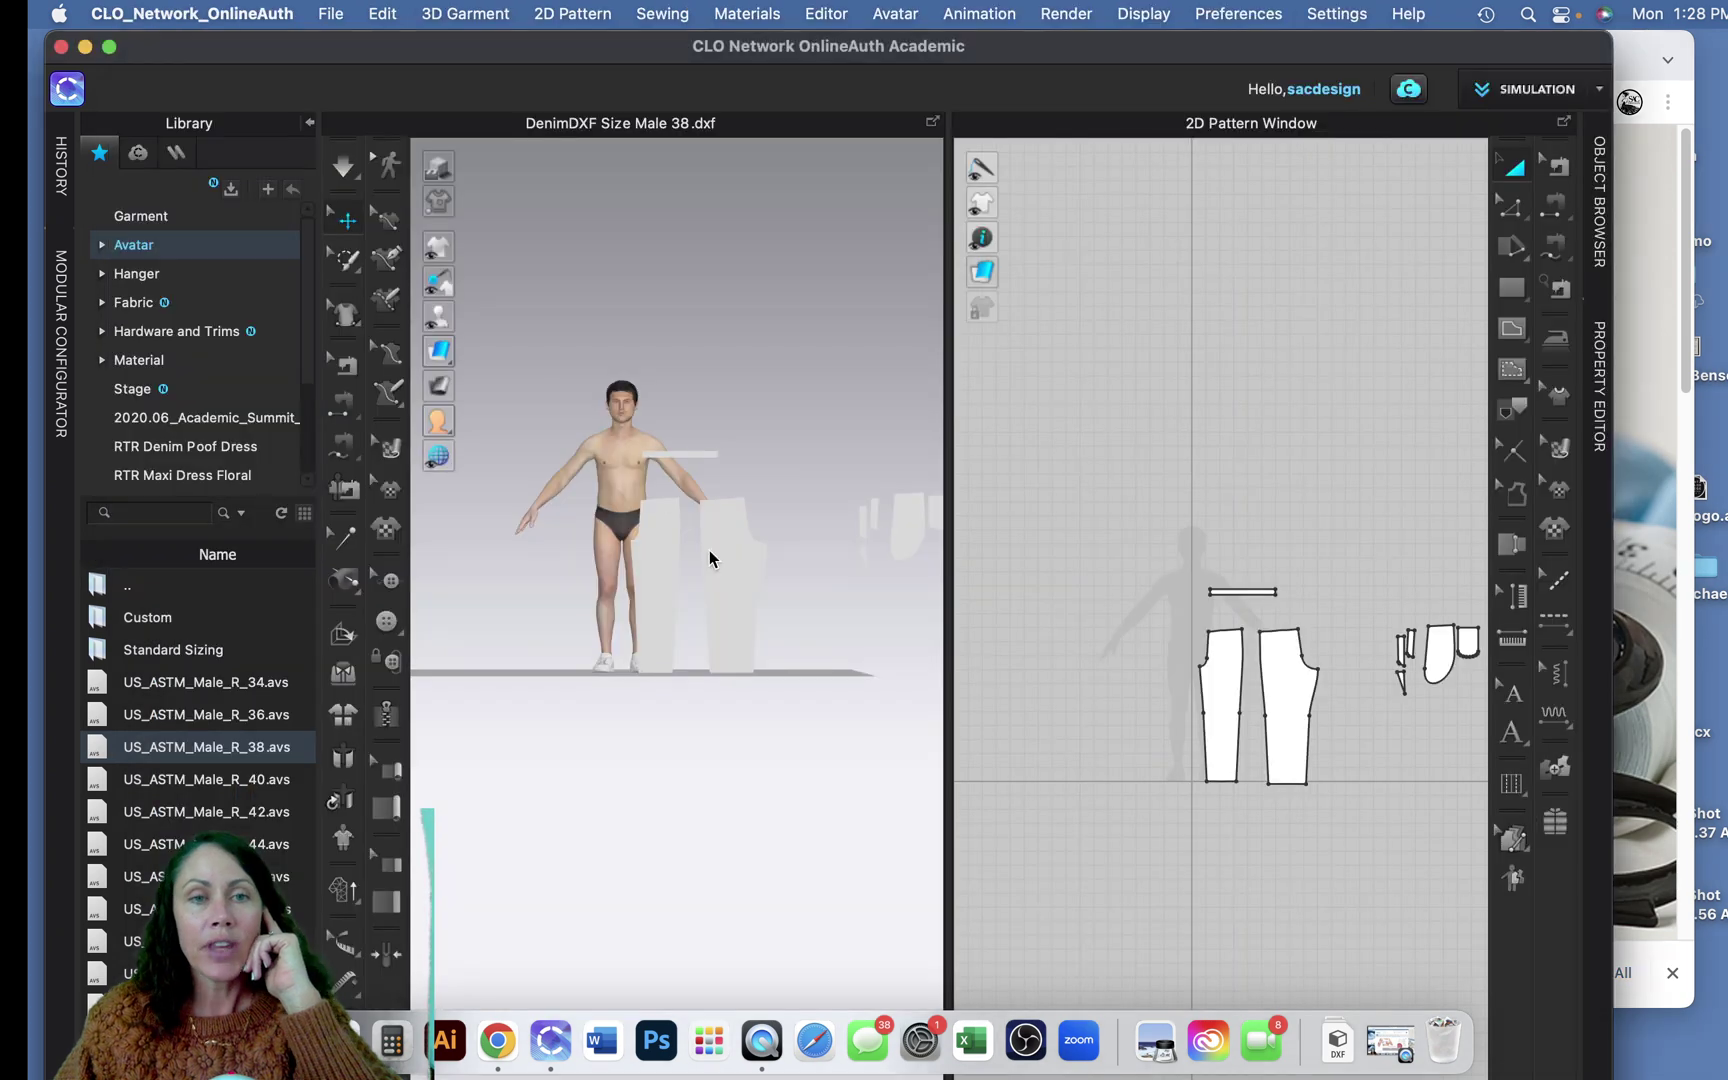
{"action": "left_click", "coordinate": [330, 14]}
{"action": "left_click", "coordinate": [347, 52]}
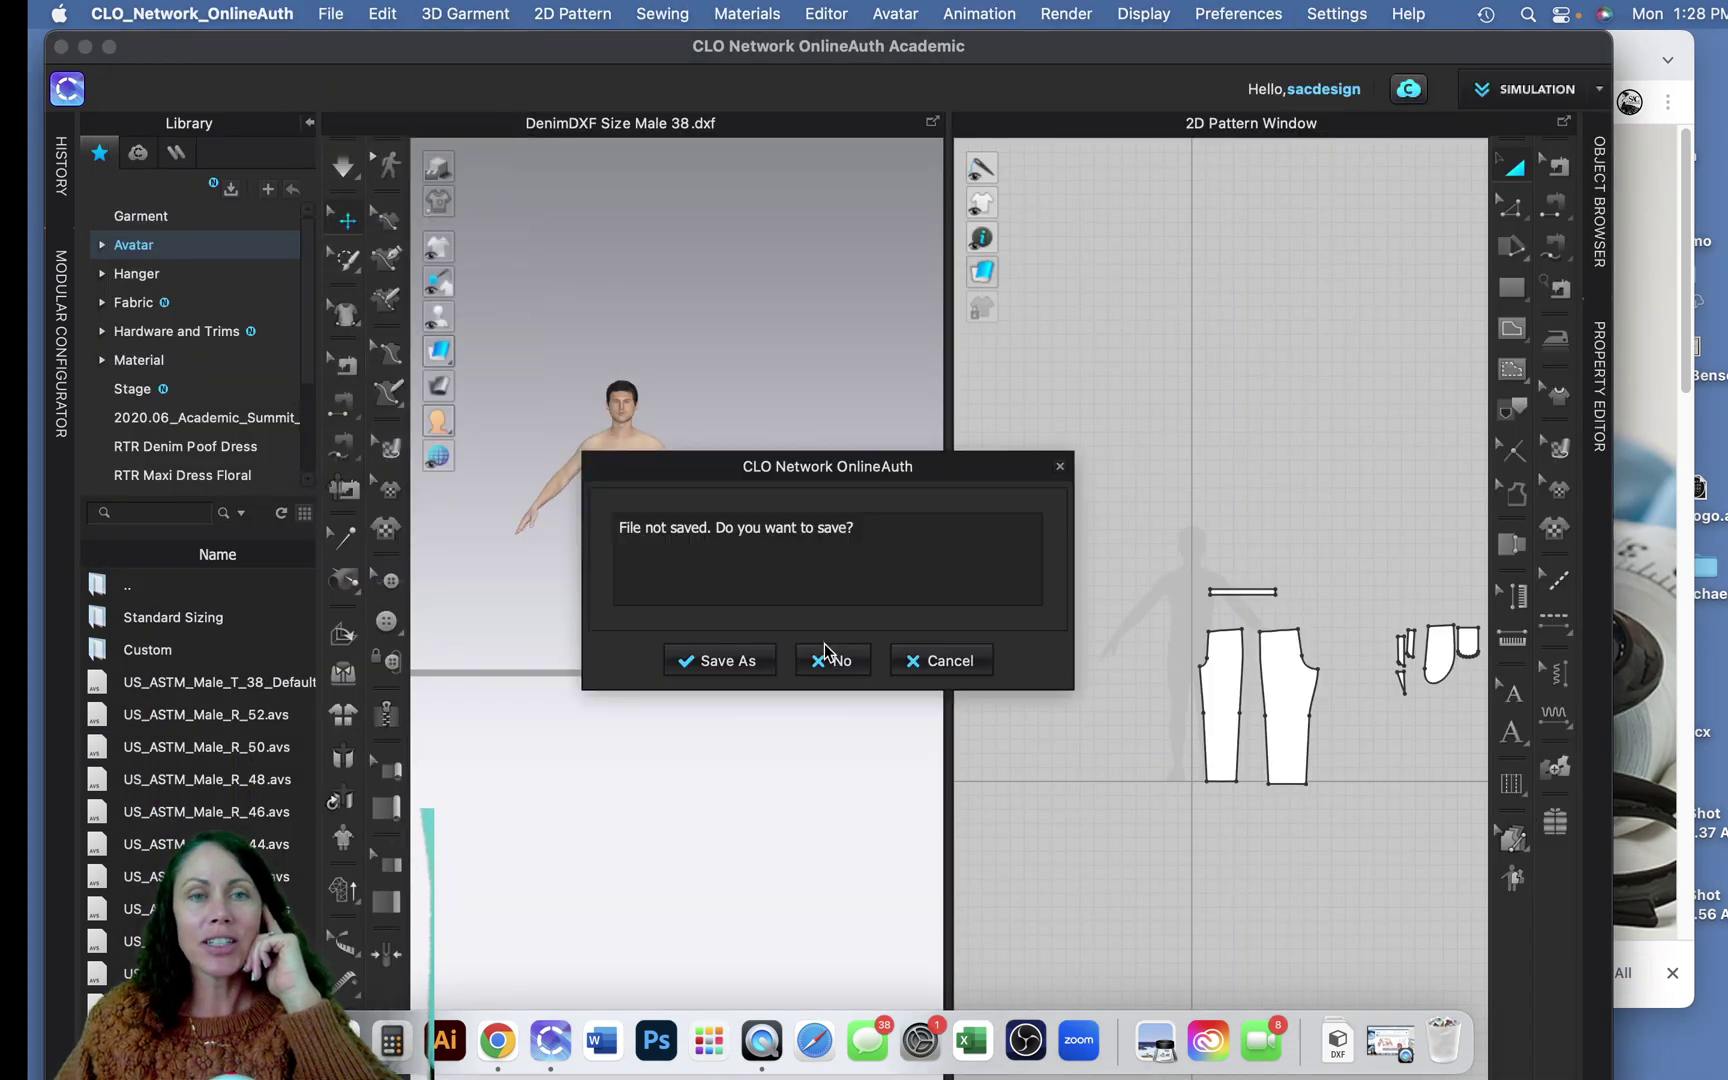
{"action": "left_click", "coordinate": [841, 674]}
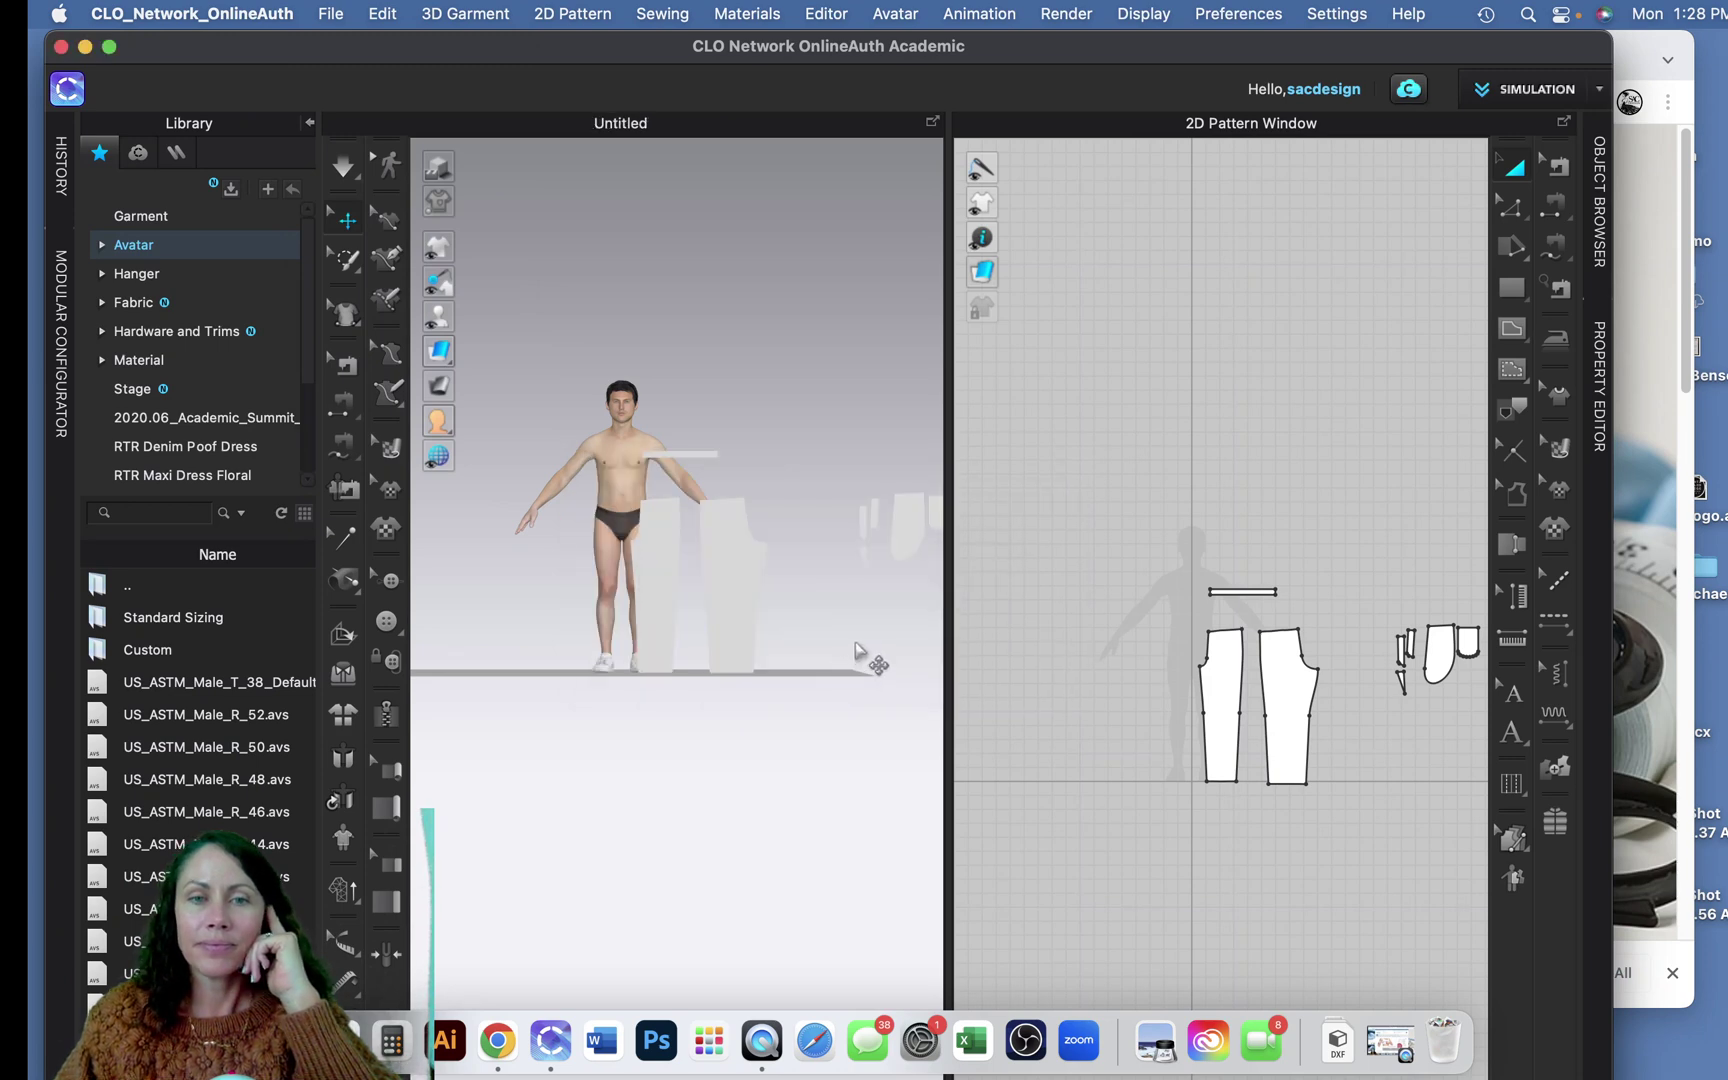
{"action": "left_click", "coordinate": [109, 46]}
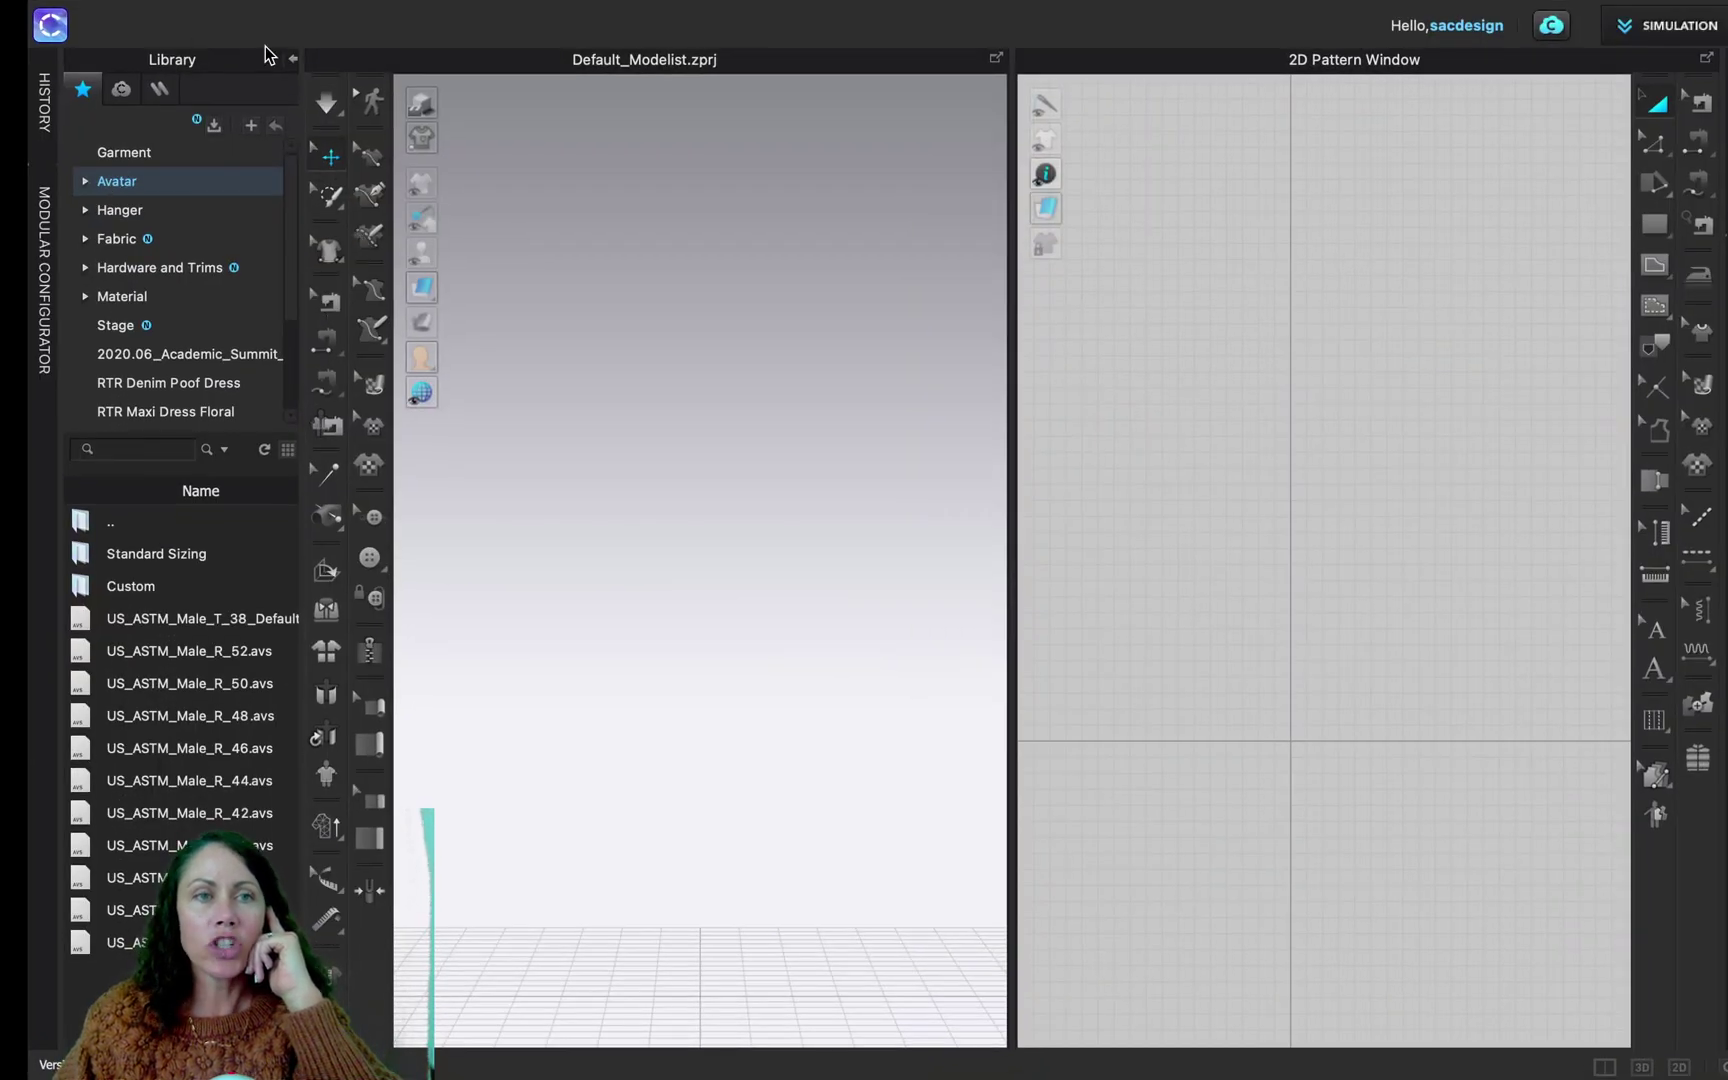
Load the avatar MV2_Thomas 9.avt from the library's Male_V2 avatar folder
{"action": "left_click", "coordinate": [291, 59]}
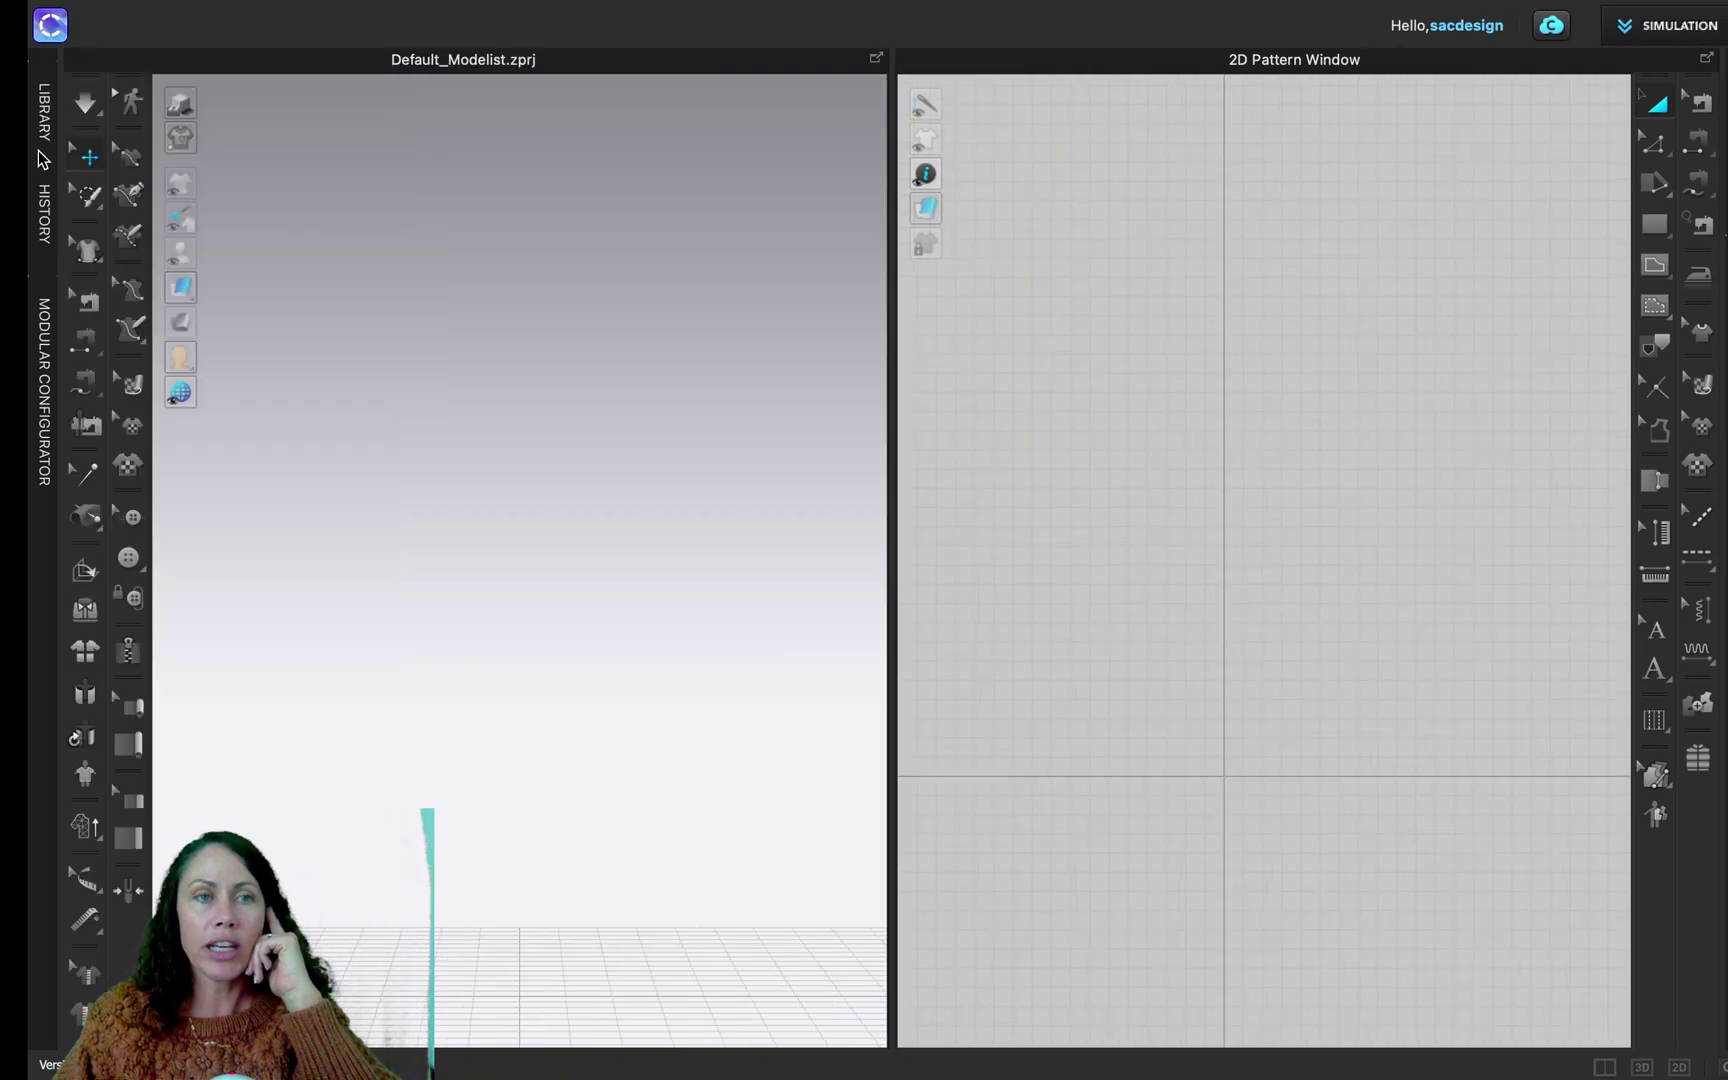
{"action": "left_click", "coordinate": [45, 108]}
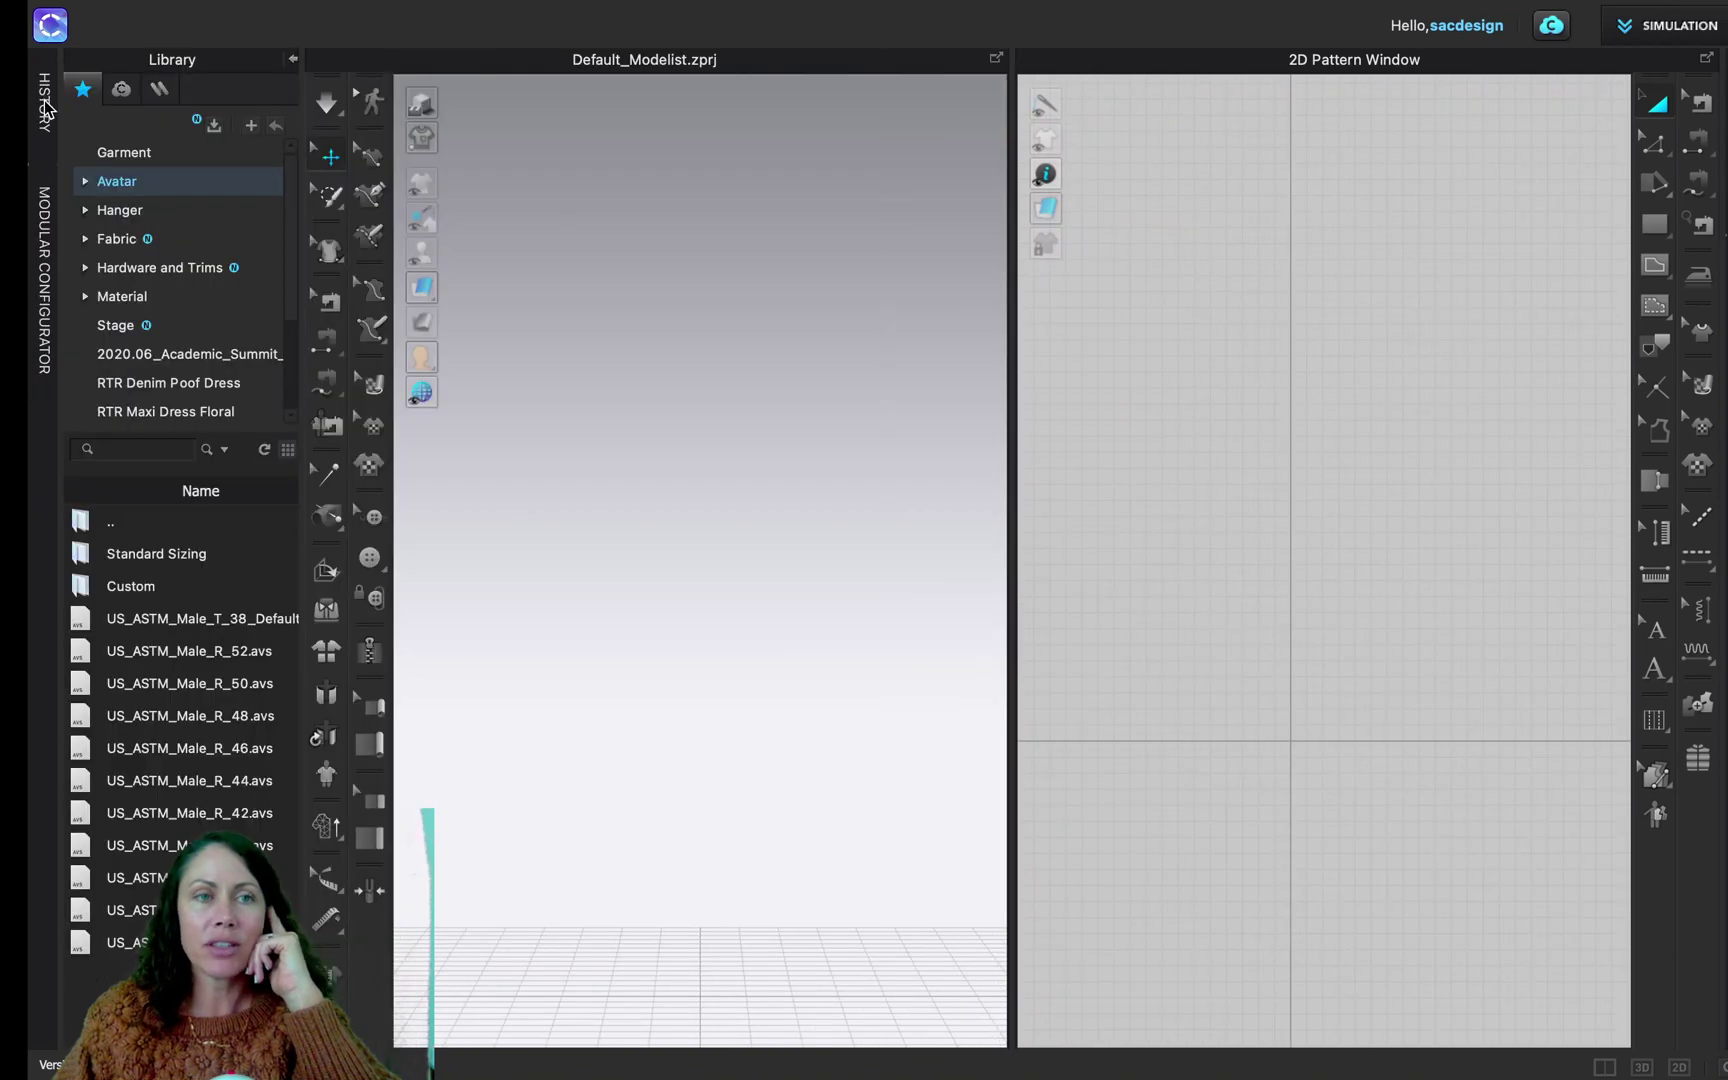
{"action": "left_click", "coordinate": [117, 182]}
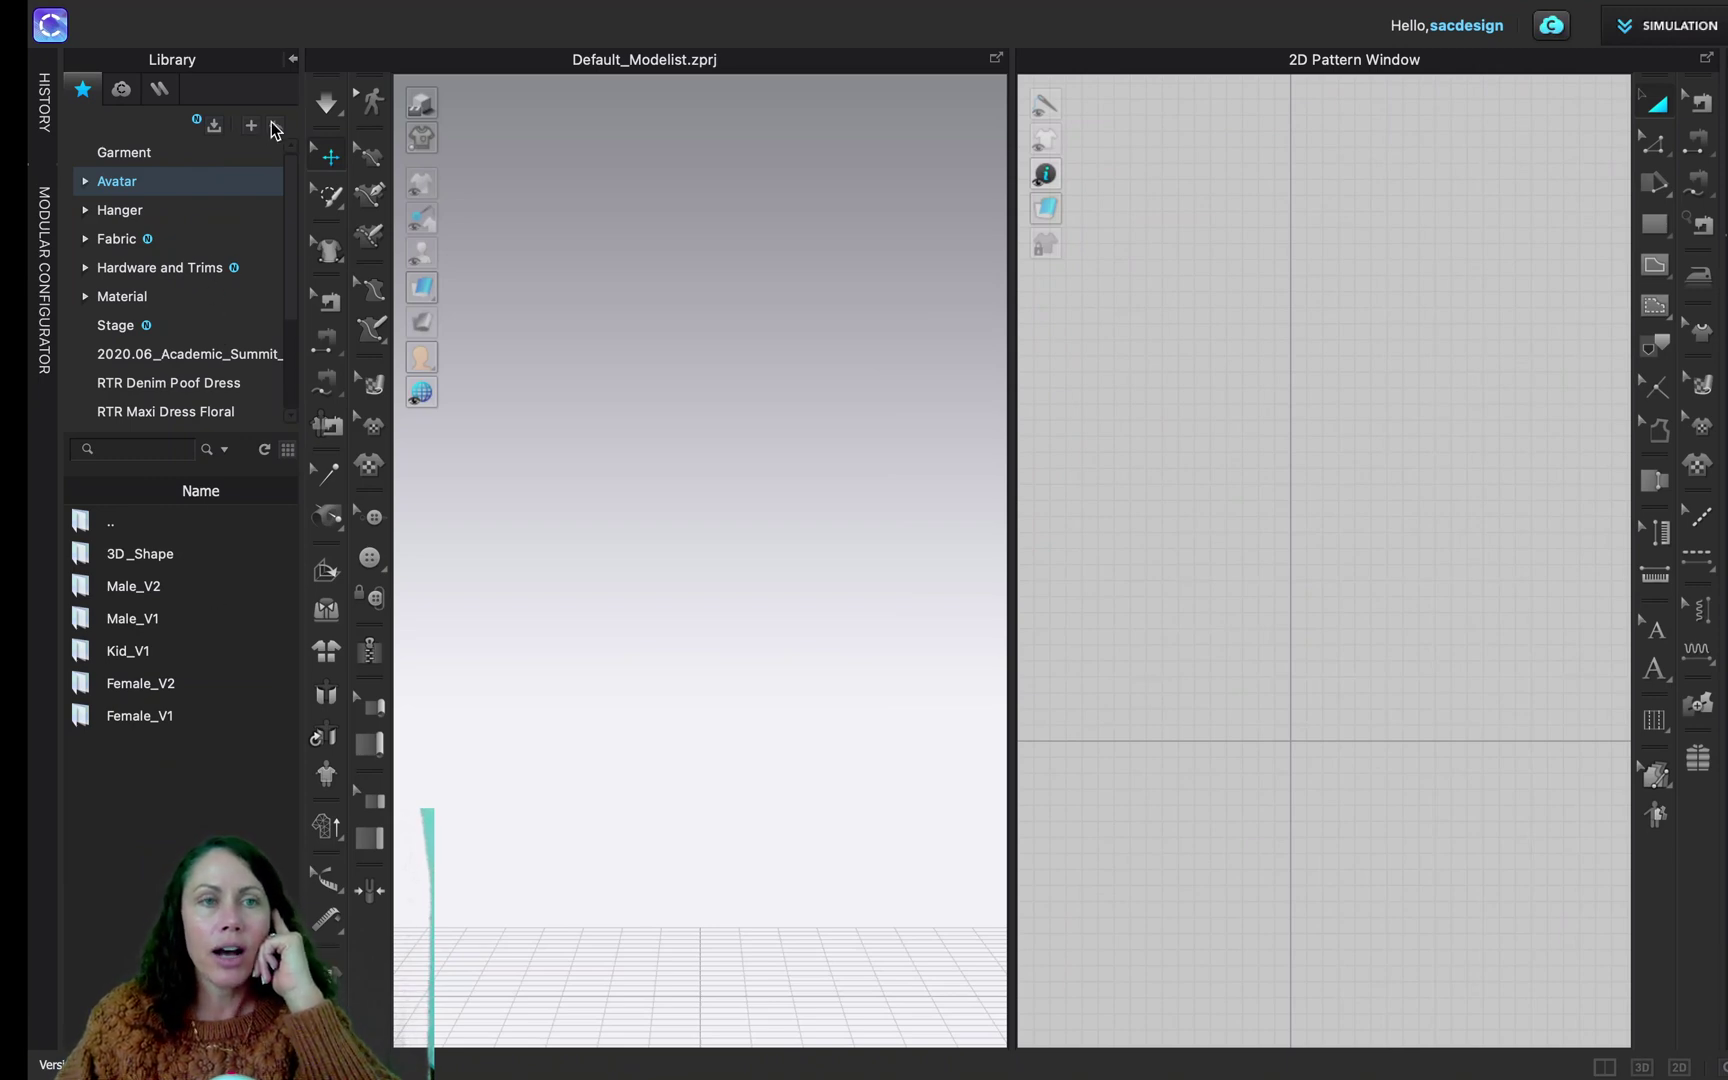
{"action": "double_click", "coordinate": [134, 589]}
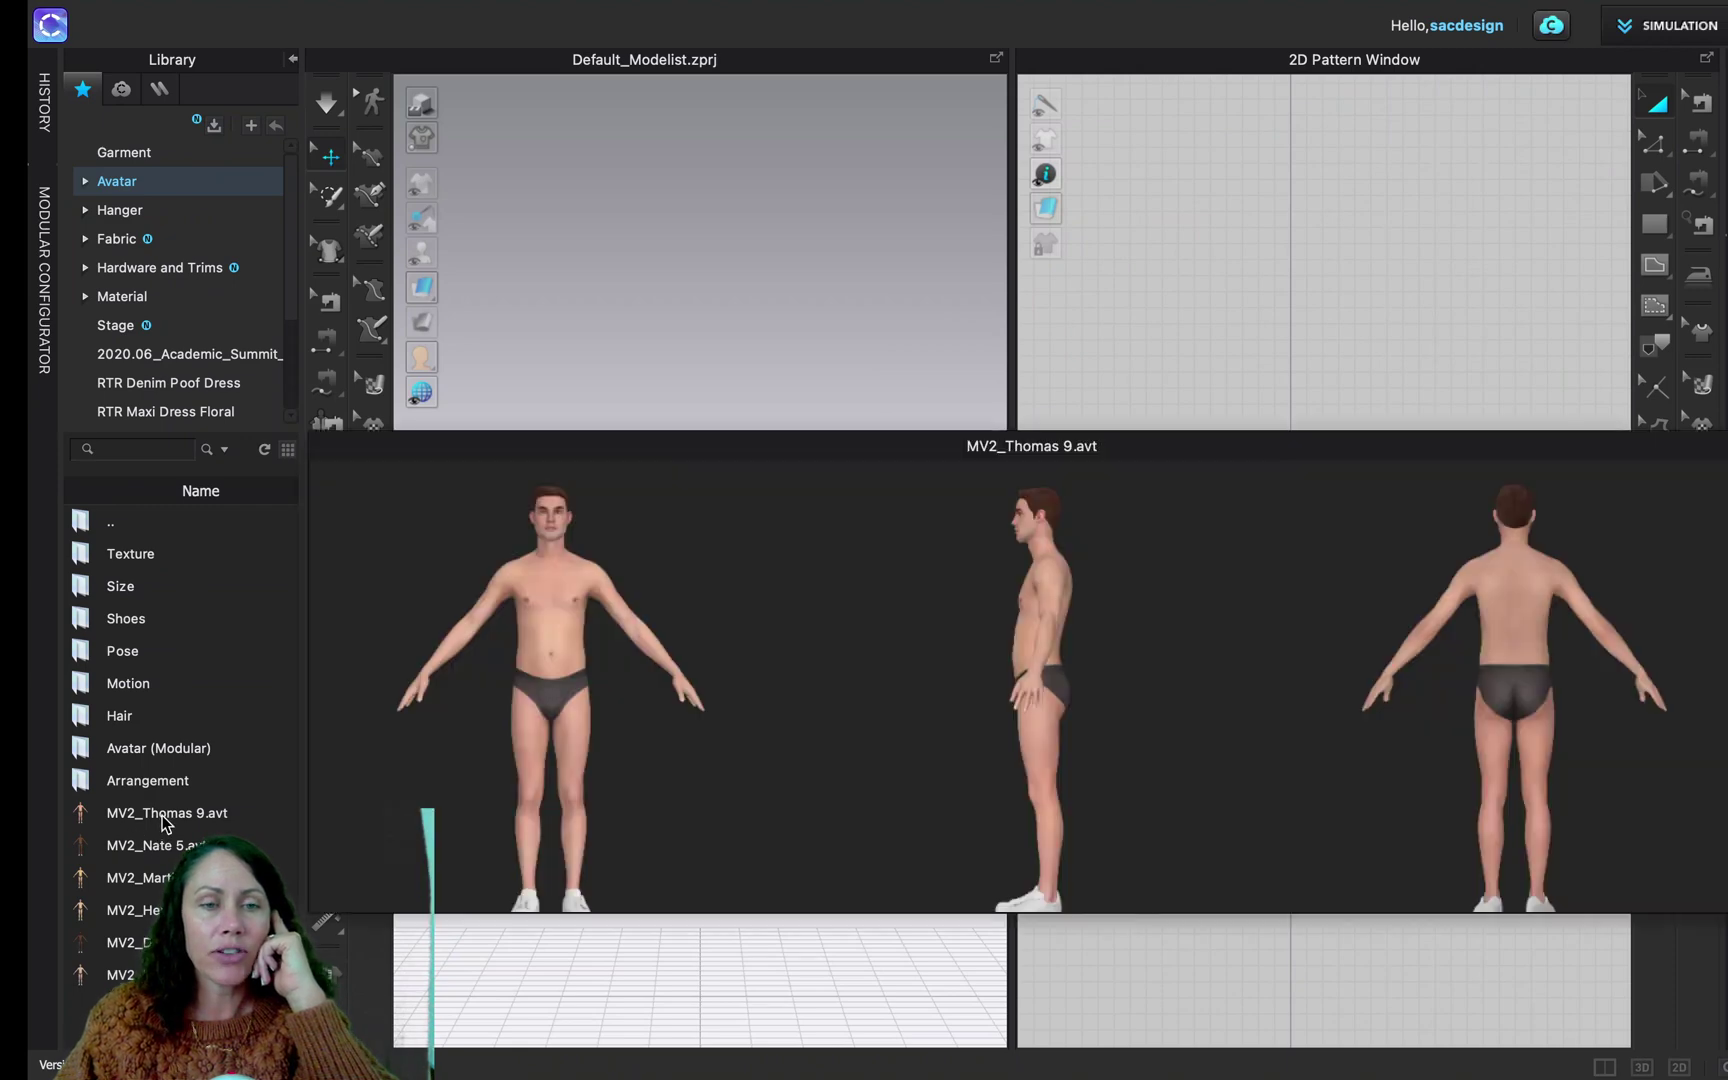
{"action": "double_click", "coordinate": [163, 815]}
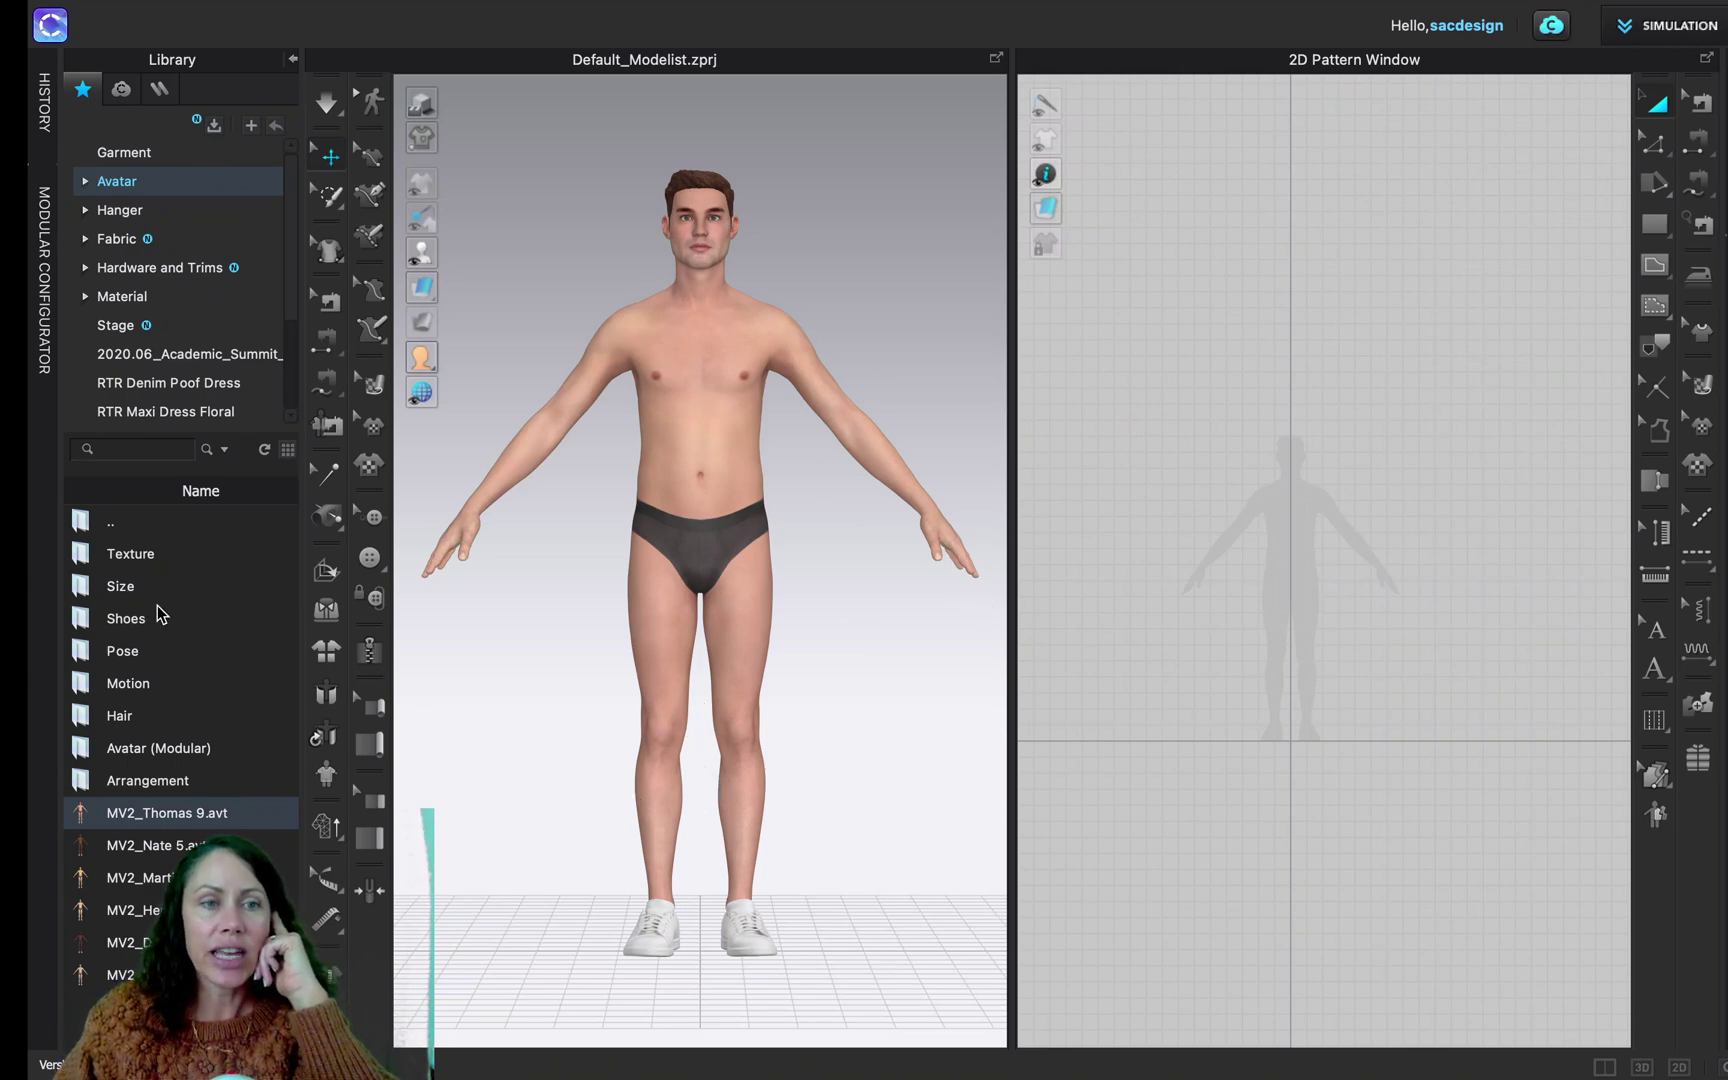
Apply the size file US_ASTM_Male_R_38.avs from the Size folder's Standard Sizing subfolder to the avatar
{"action": "double_click", "coordinate": [118, 587]}
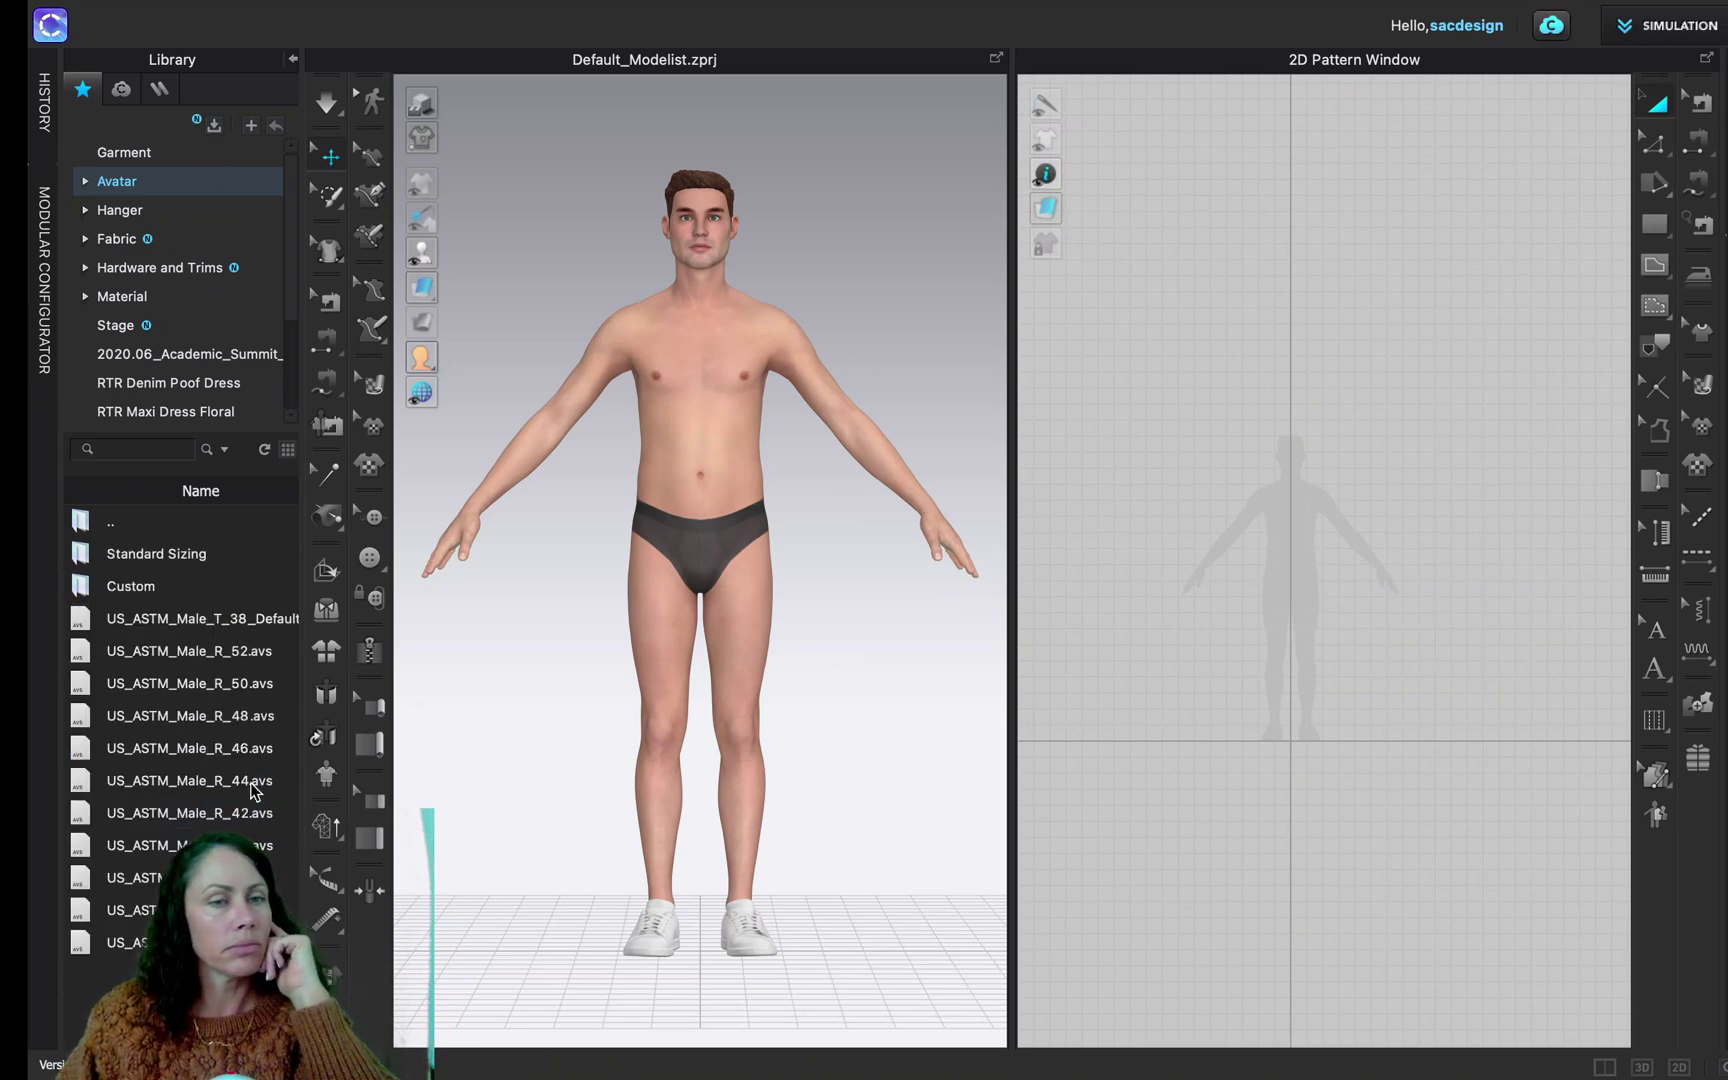
{"action": "left_click", "coordinate": [128, 592]}
{"action": "double_click", "coordinate": [135, 549]}
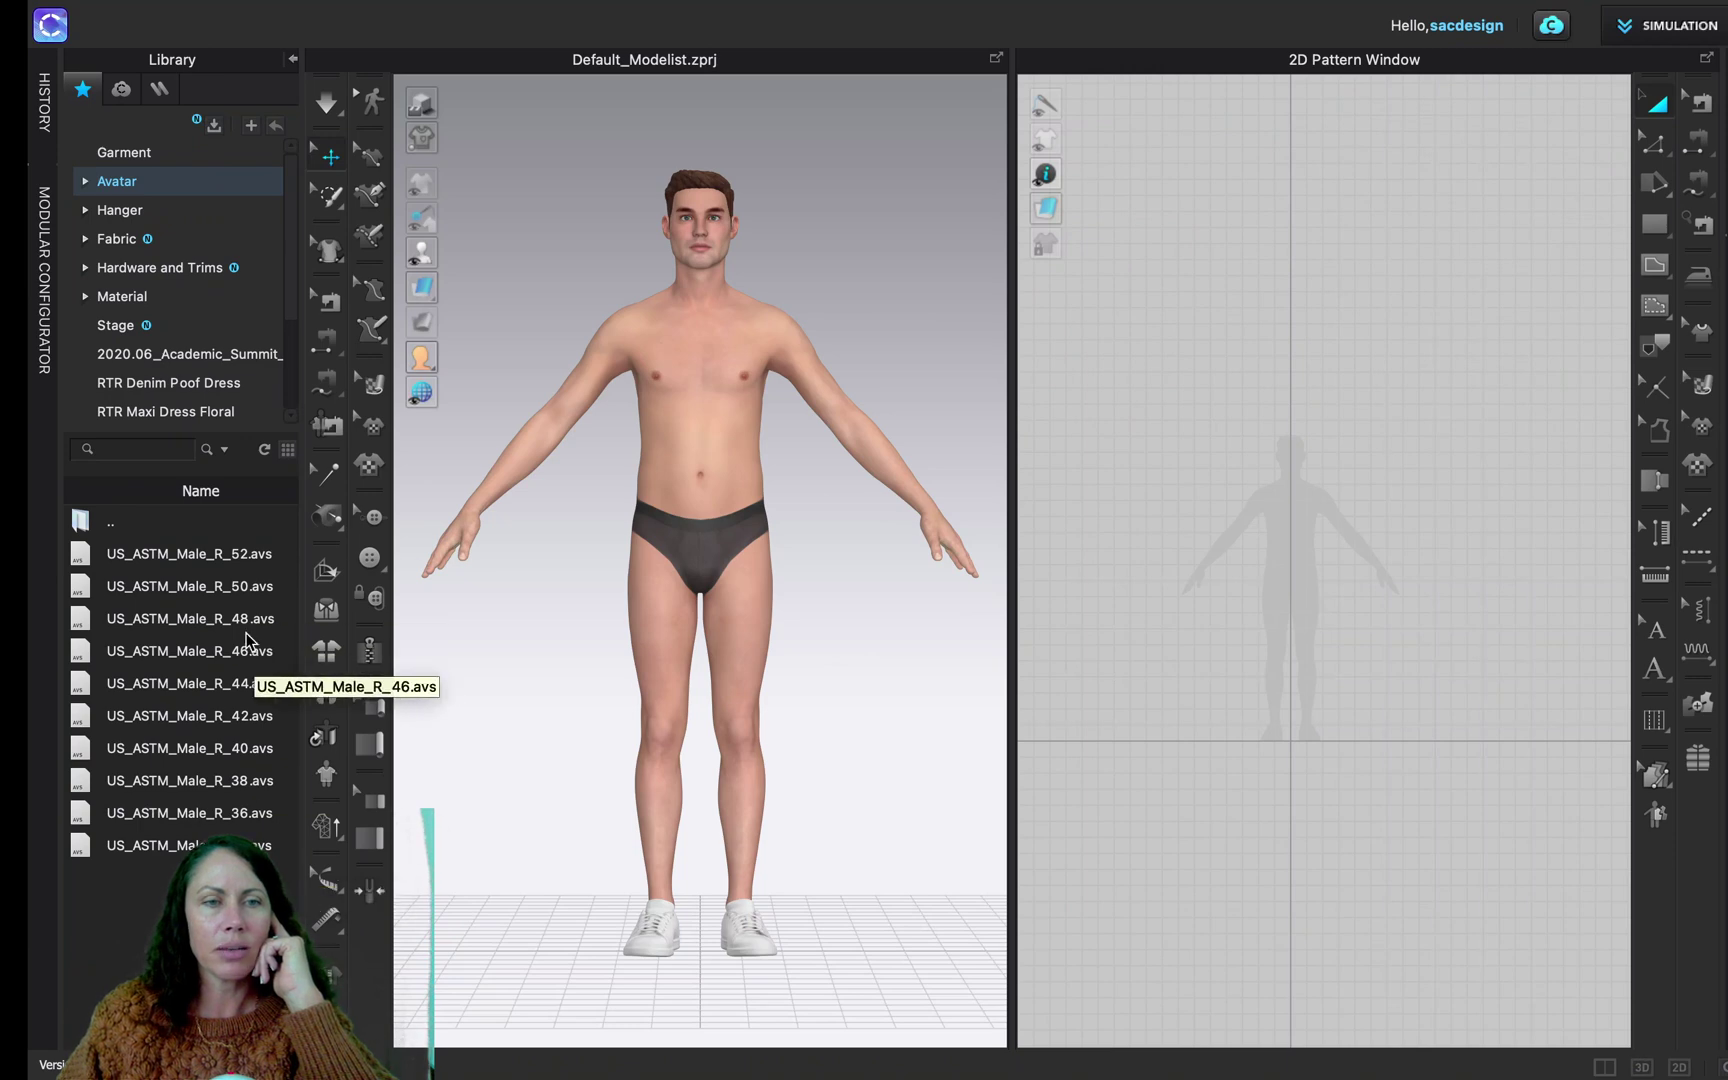
{"action": "left_click", "coordinate": [287, 450]}
{"action": "left_click", "coordinate": [288, 450]}
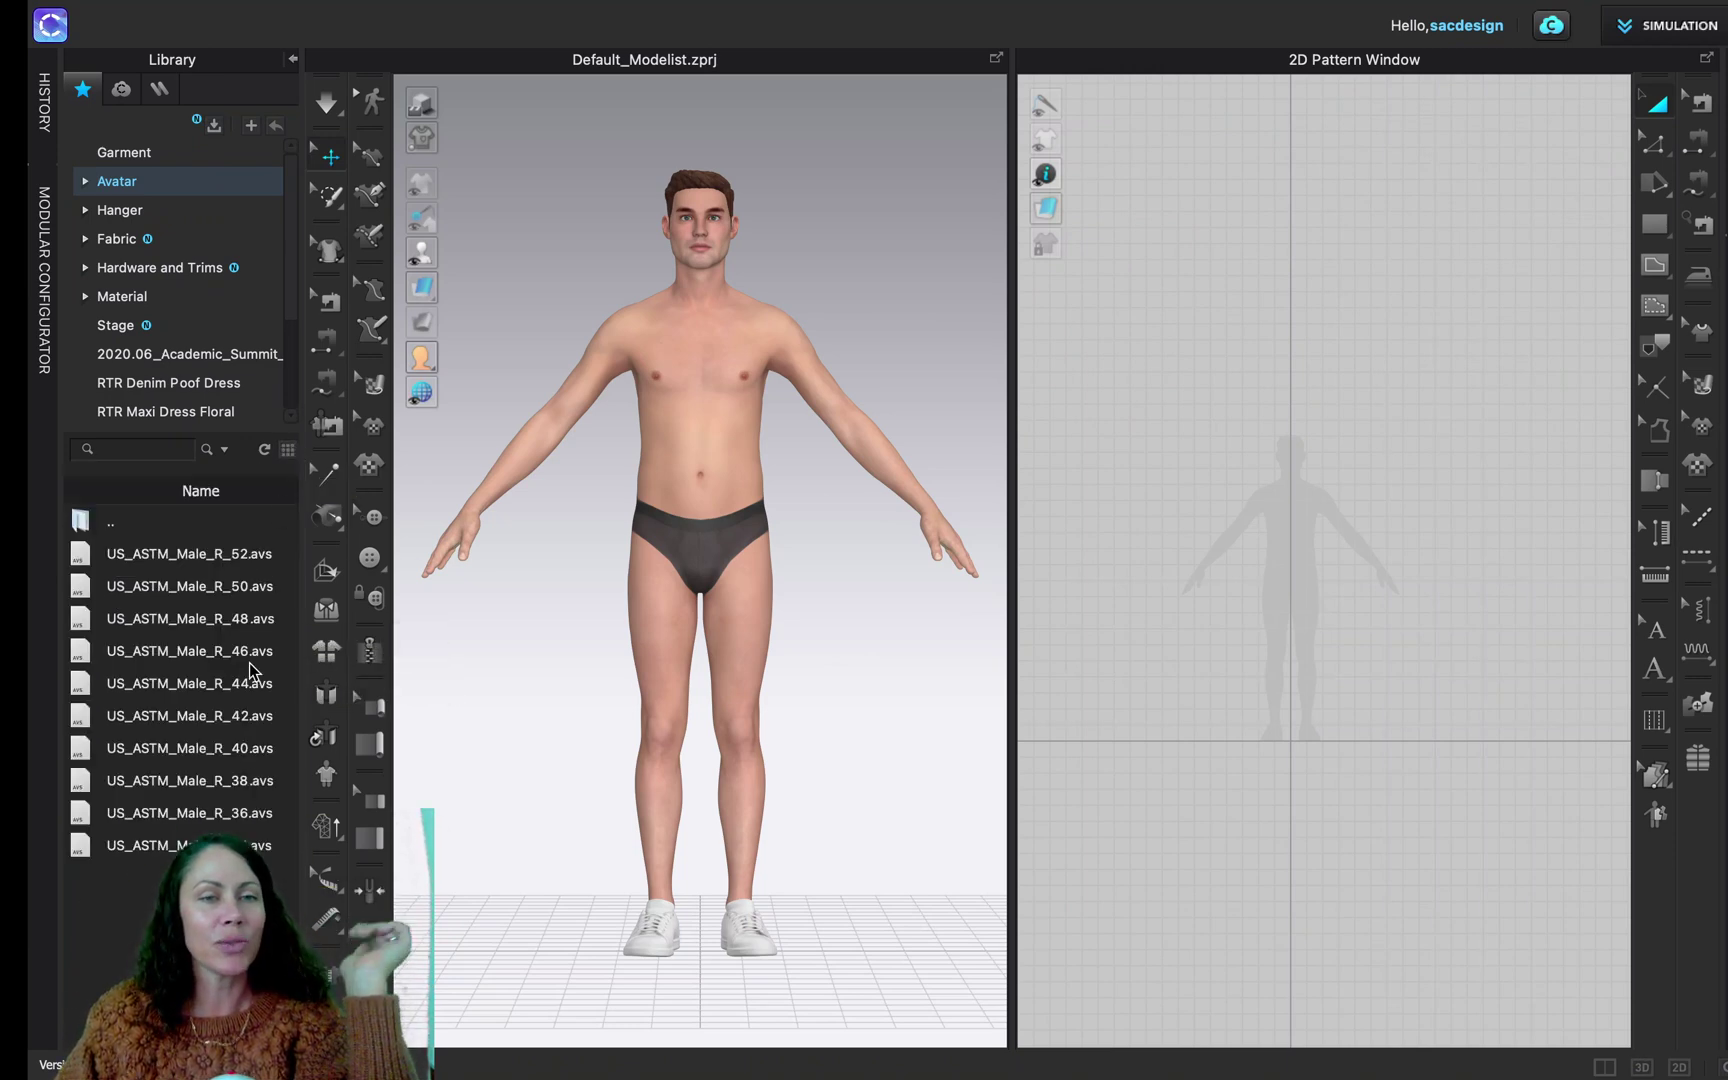
{"action": "left_click", "coordinate": [244, 780]}
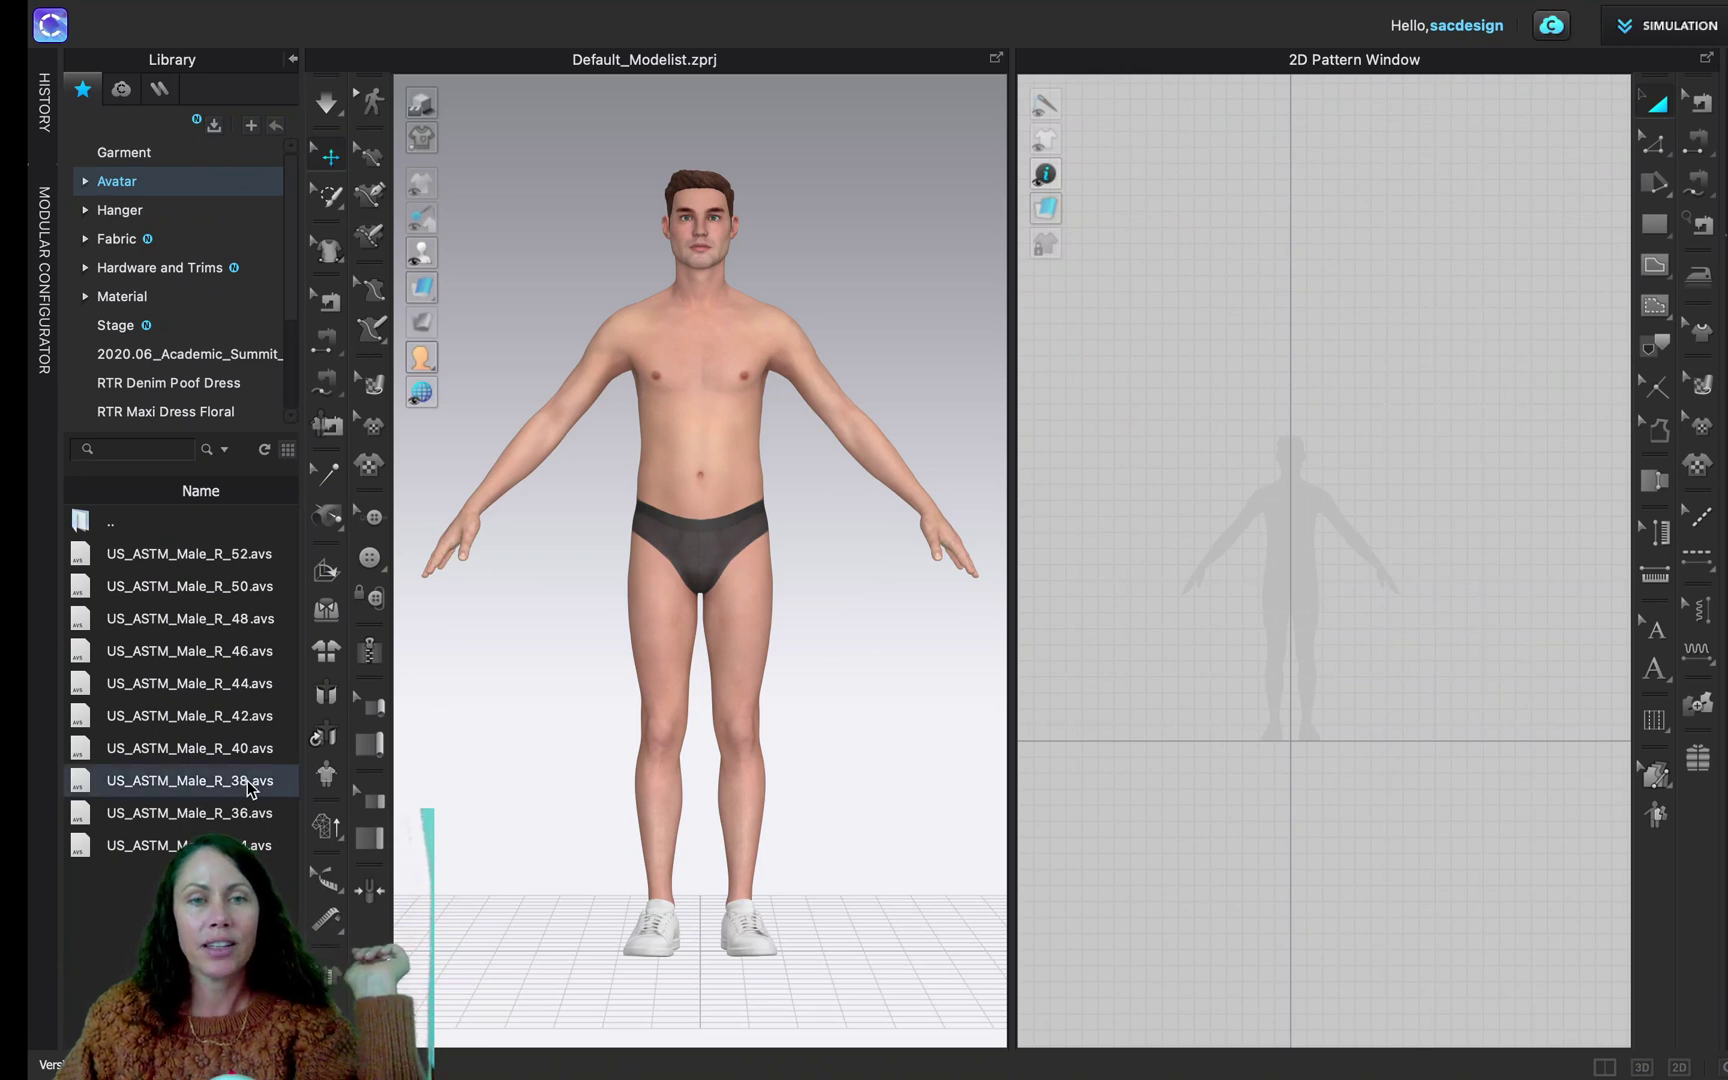
{"action": "left_click_drag", "start_coordinate": [247, 780], "coordinate": [721, 663]}
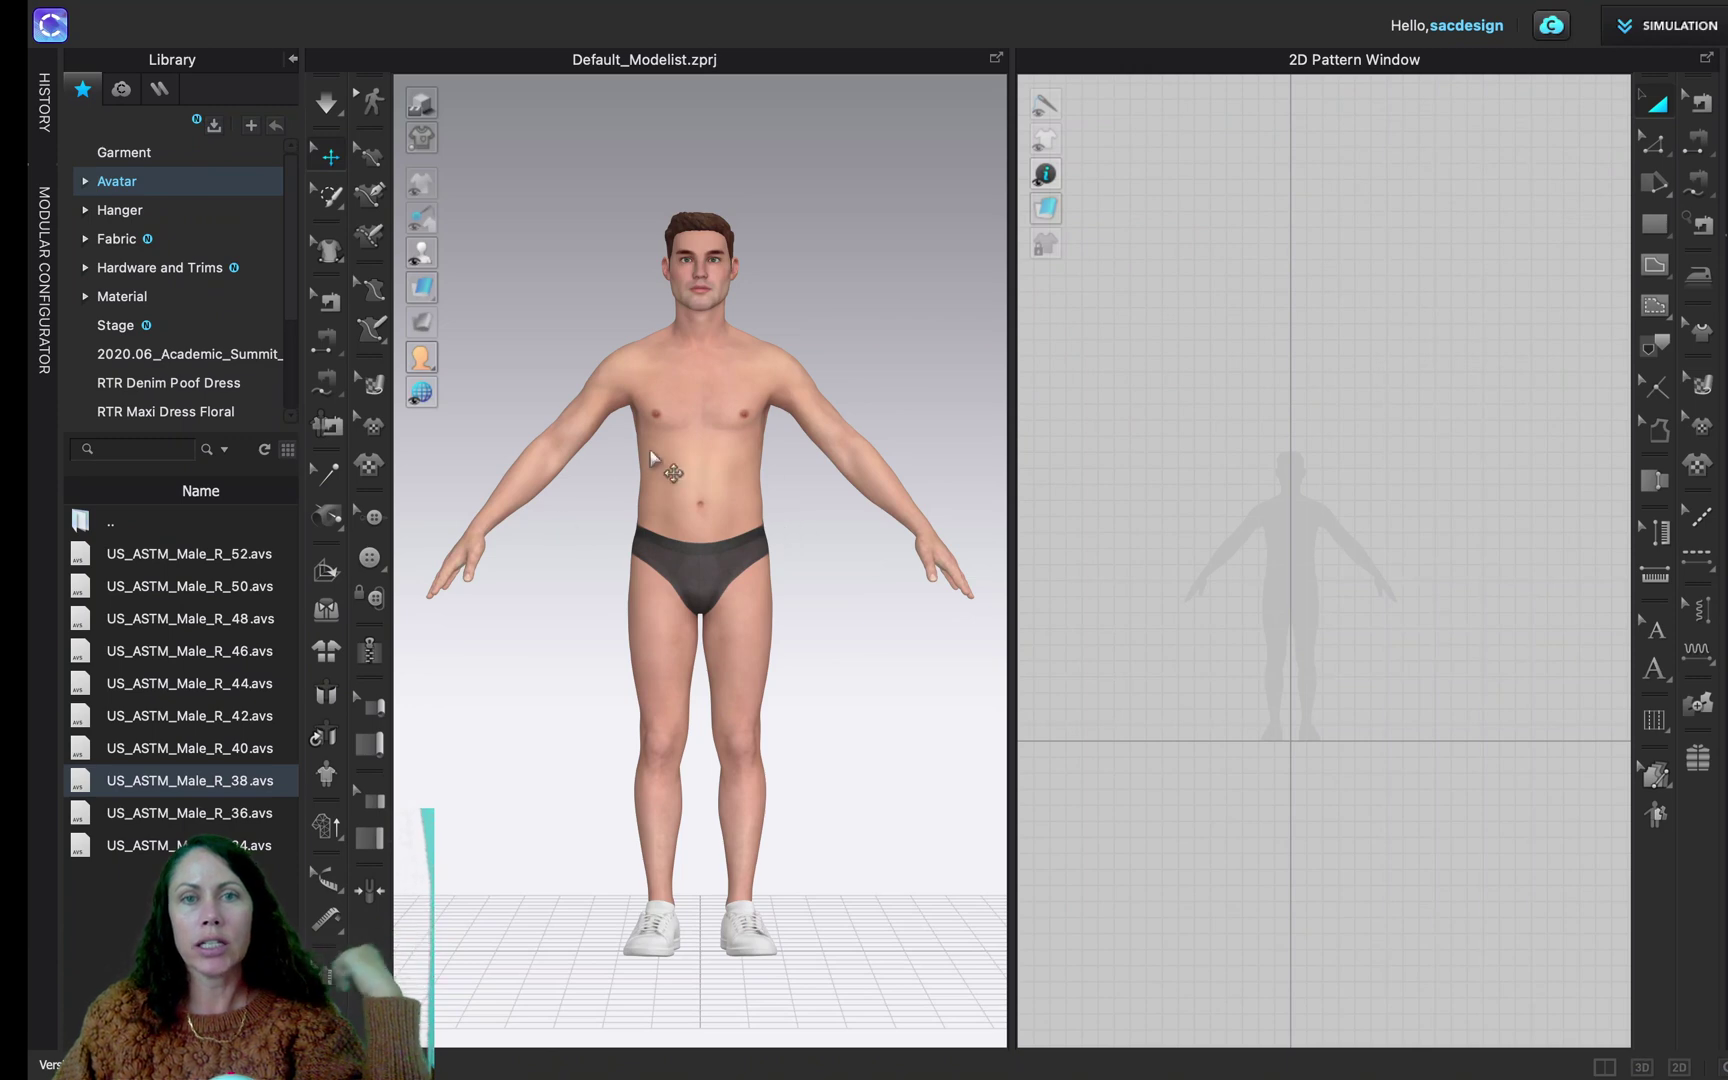
Open the Avatar Editor and examine the avatar's body measurements in inches, including the waist circumference
{"action": "mouse_move", "coordinate": [833, 6]}
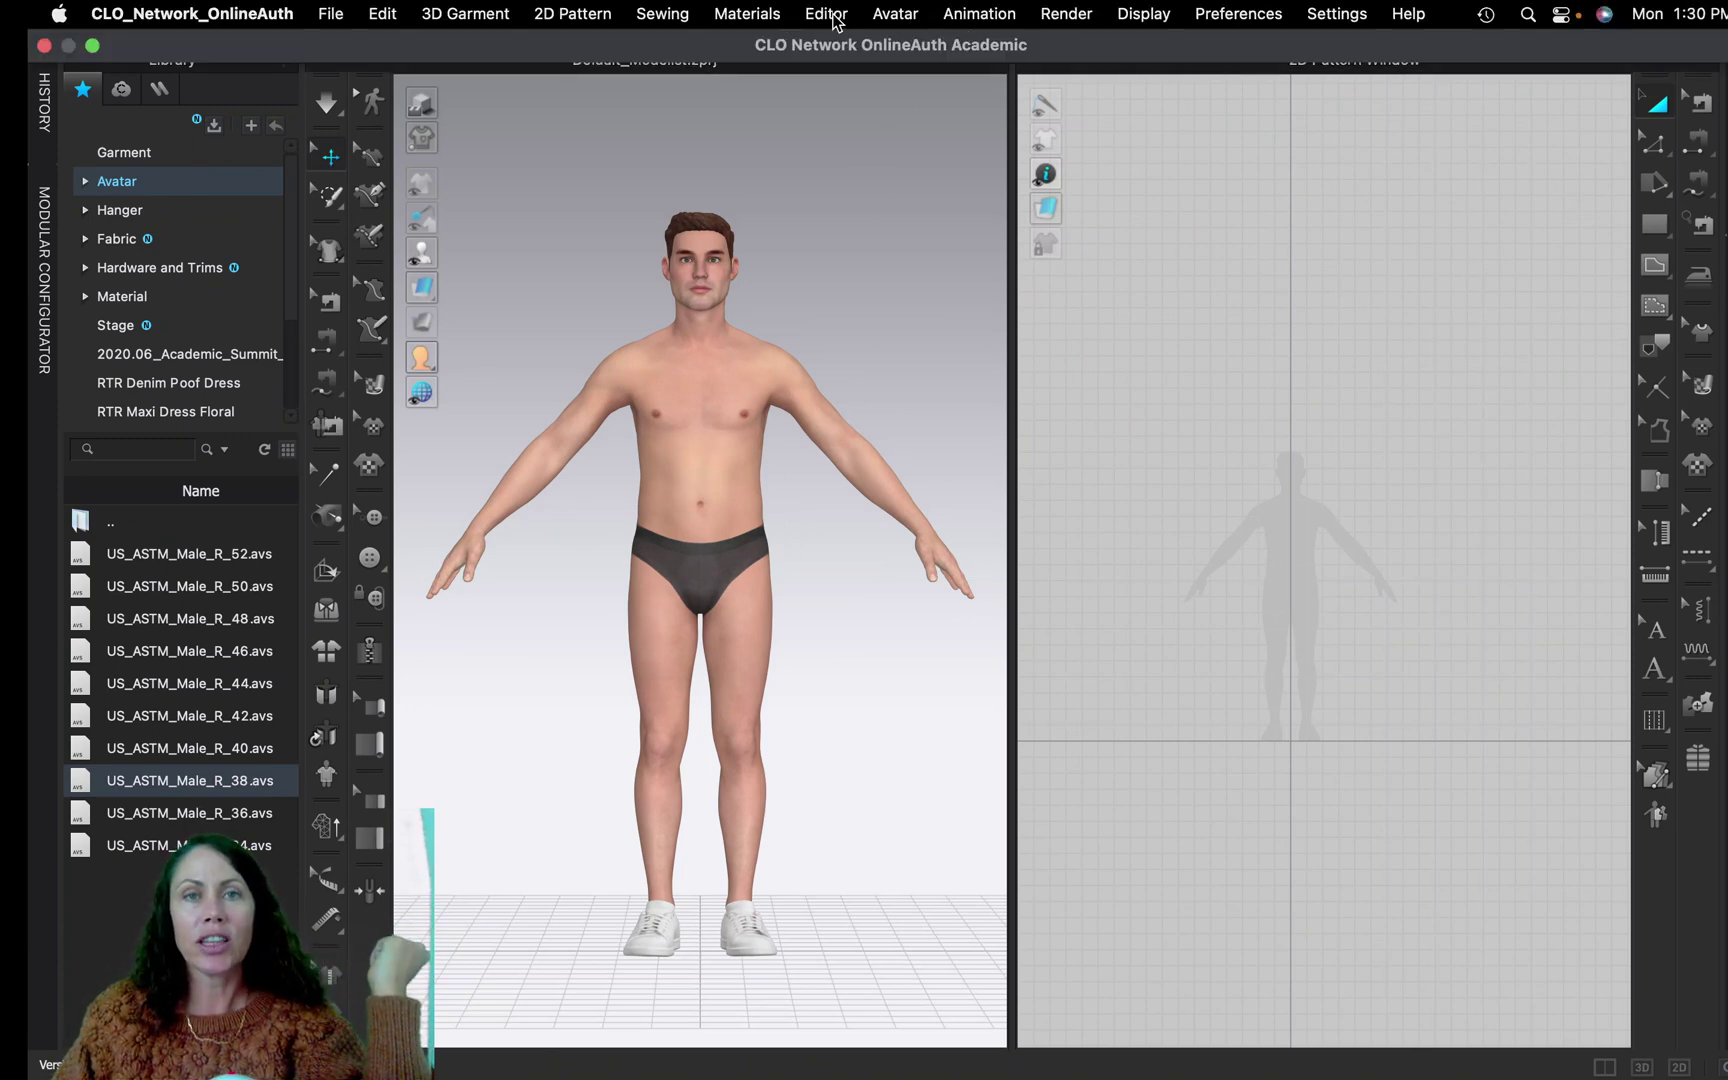
{"action": "left_click", "coordinate": [915, 16]}
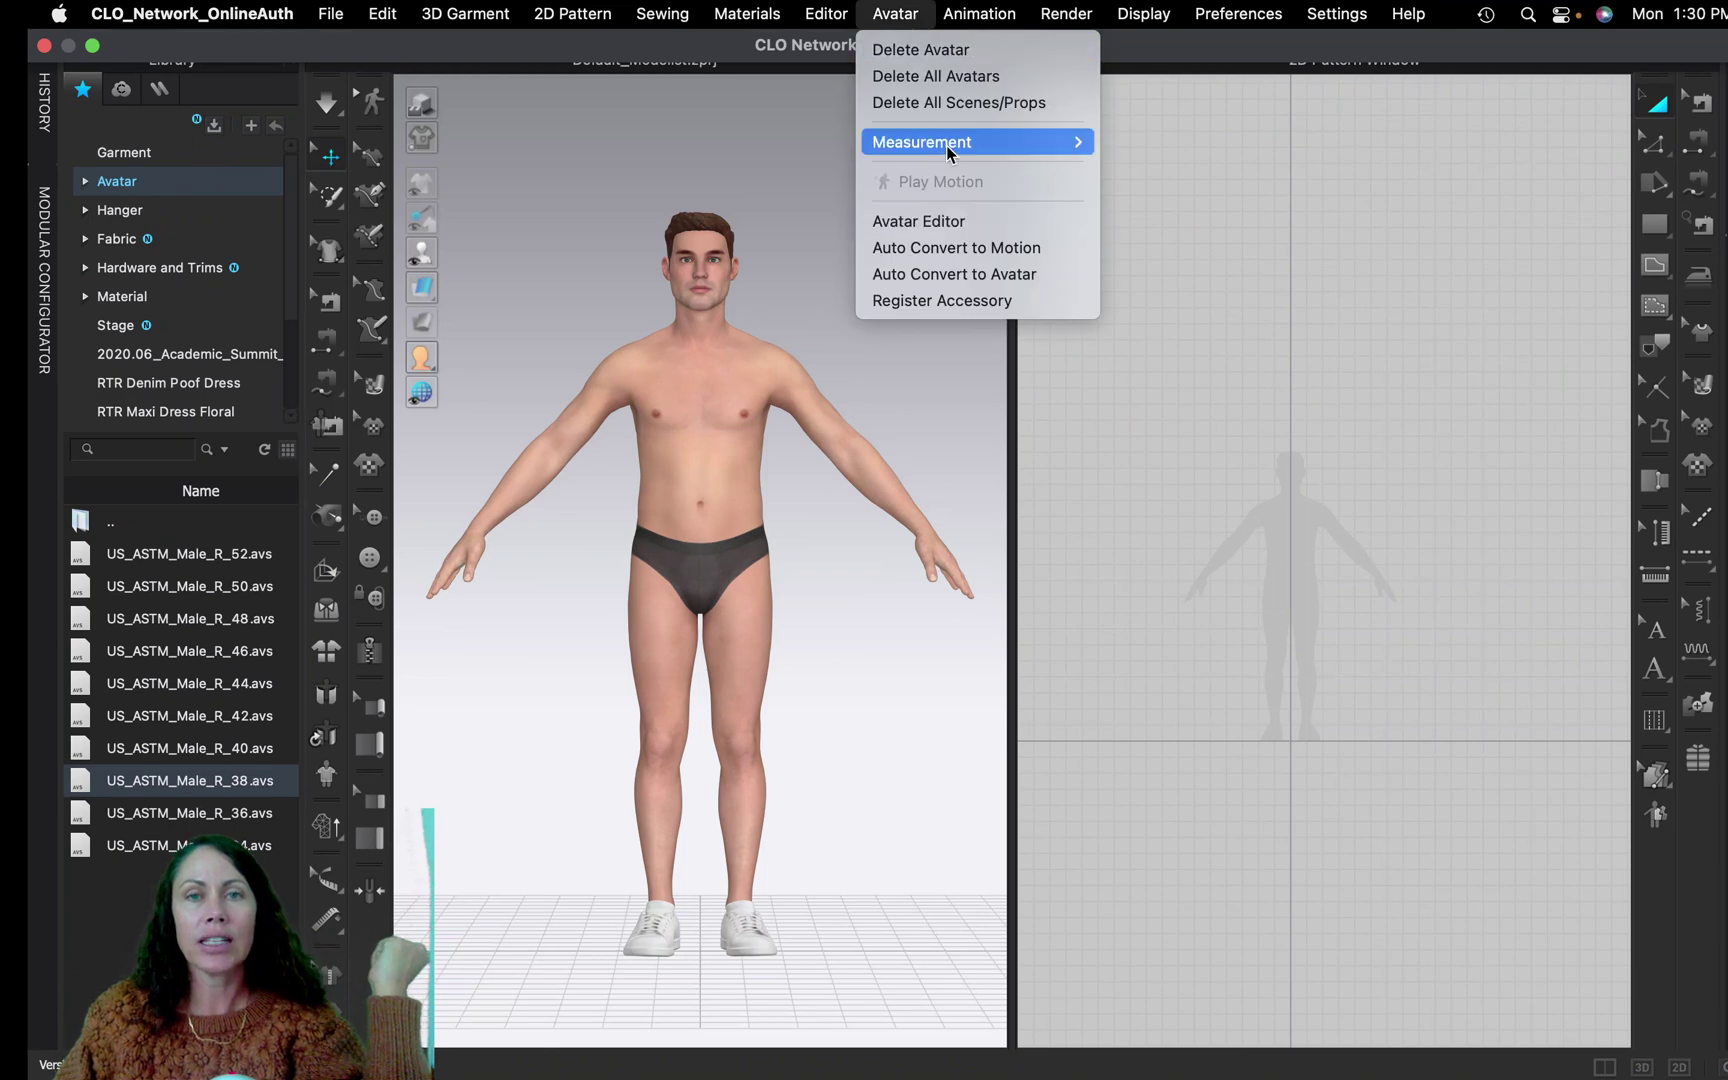
{"action": "left_click", "coordinate": [951, 222]}
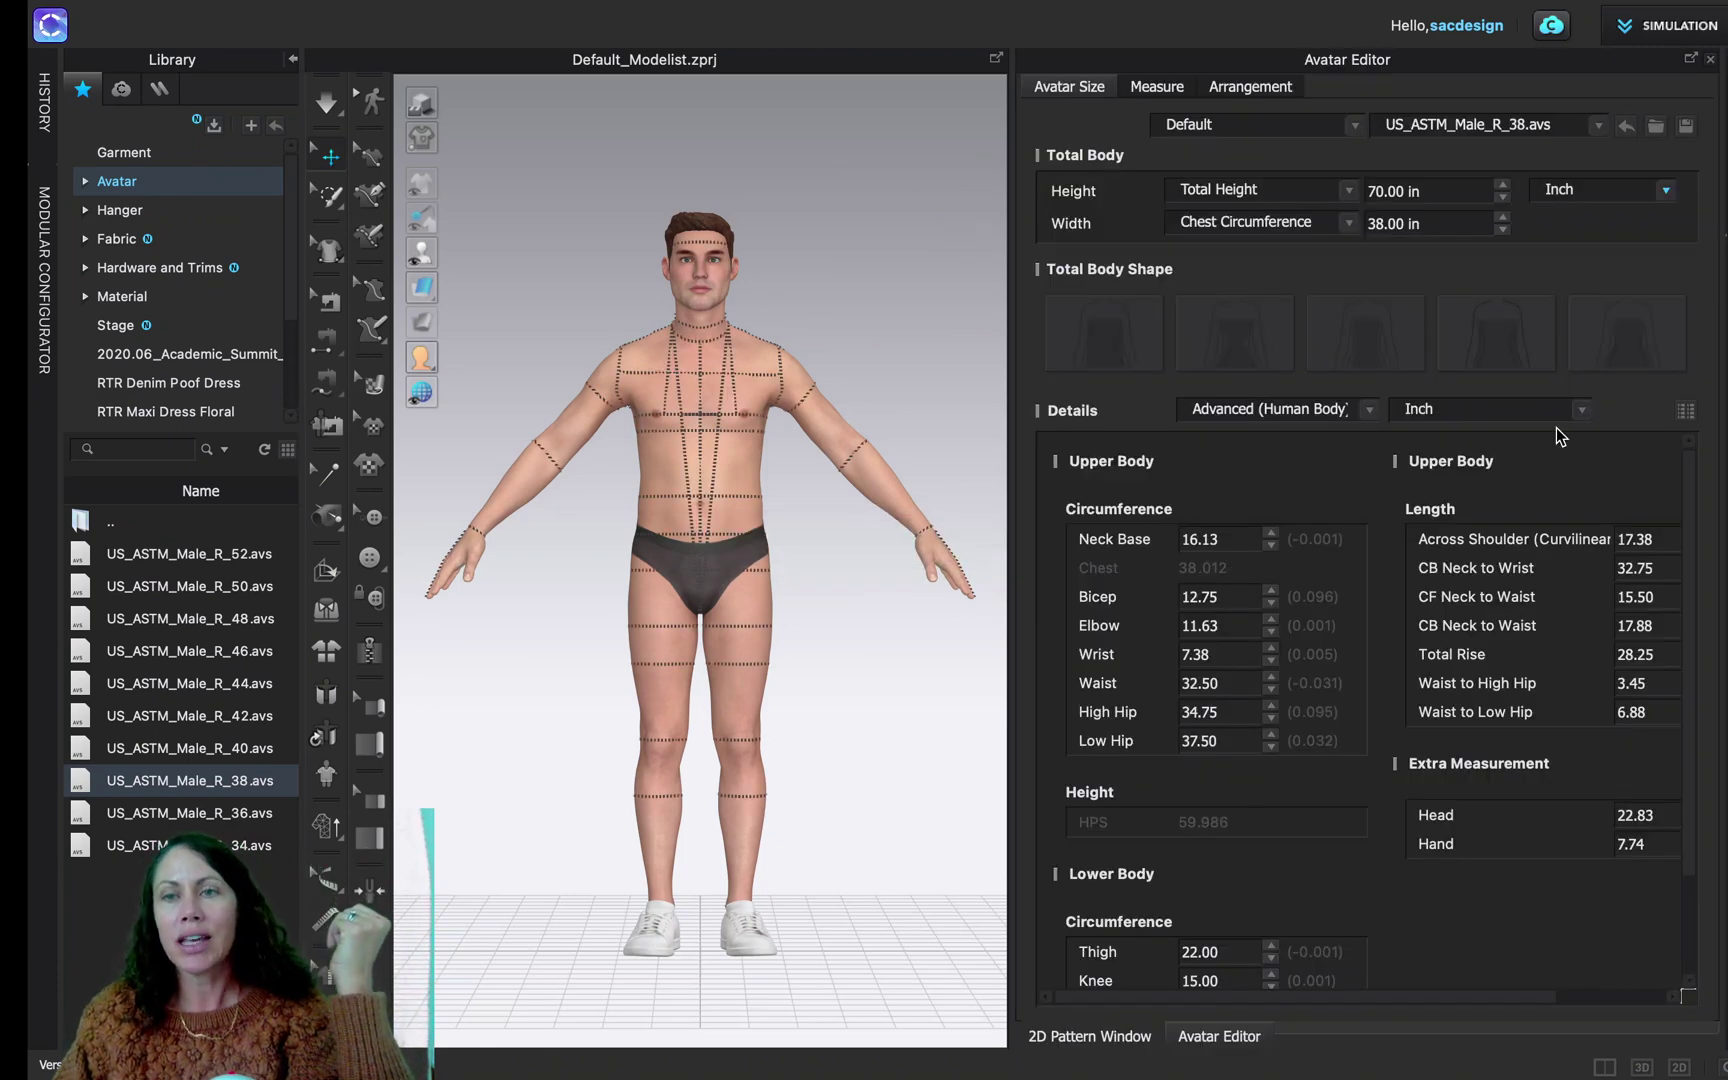
{"action": "left_click", "coordinate": [1582, 410]}
{"action": "left_click", "coordinate": [1582, 410]}
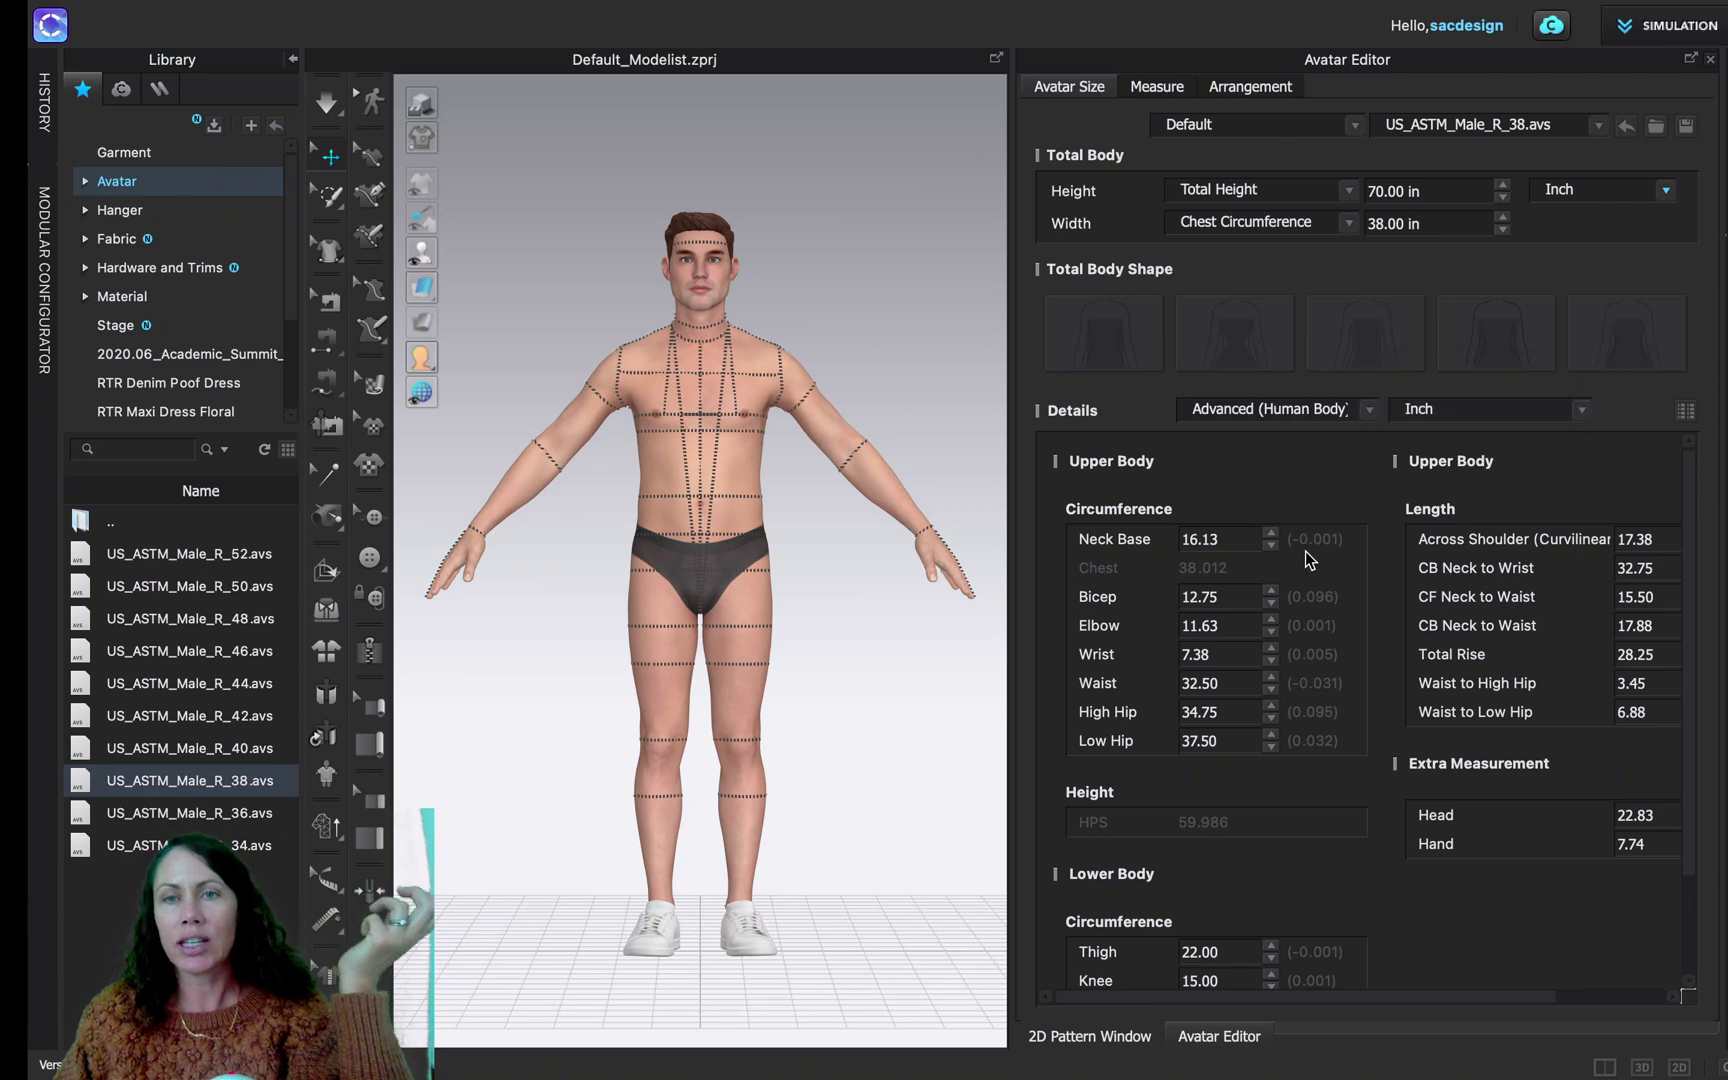
{"action": "left_click", "coordinate": [1201, 683]}
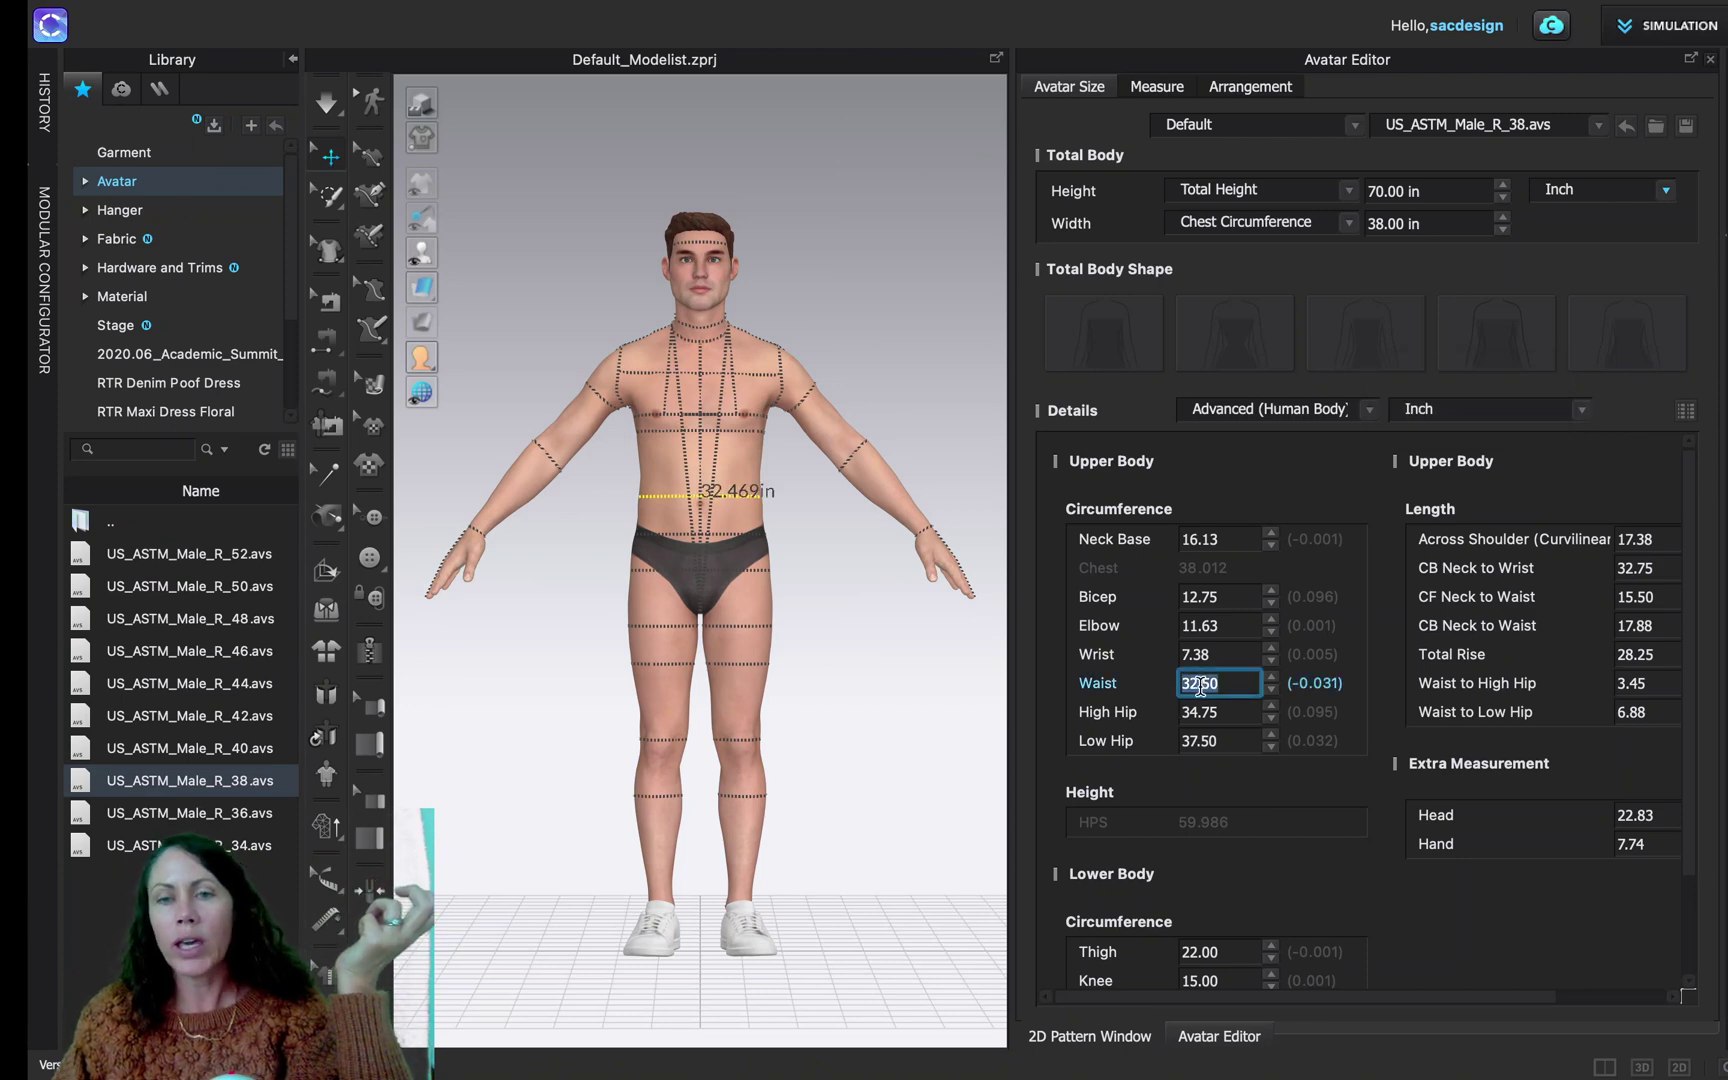
Set the avatar's wrist circumference to 7.25 in, accept leaving the set size, and close the Avatar Editor
{"action": "left_click", "coordinate": [1222, 657]}
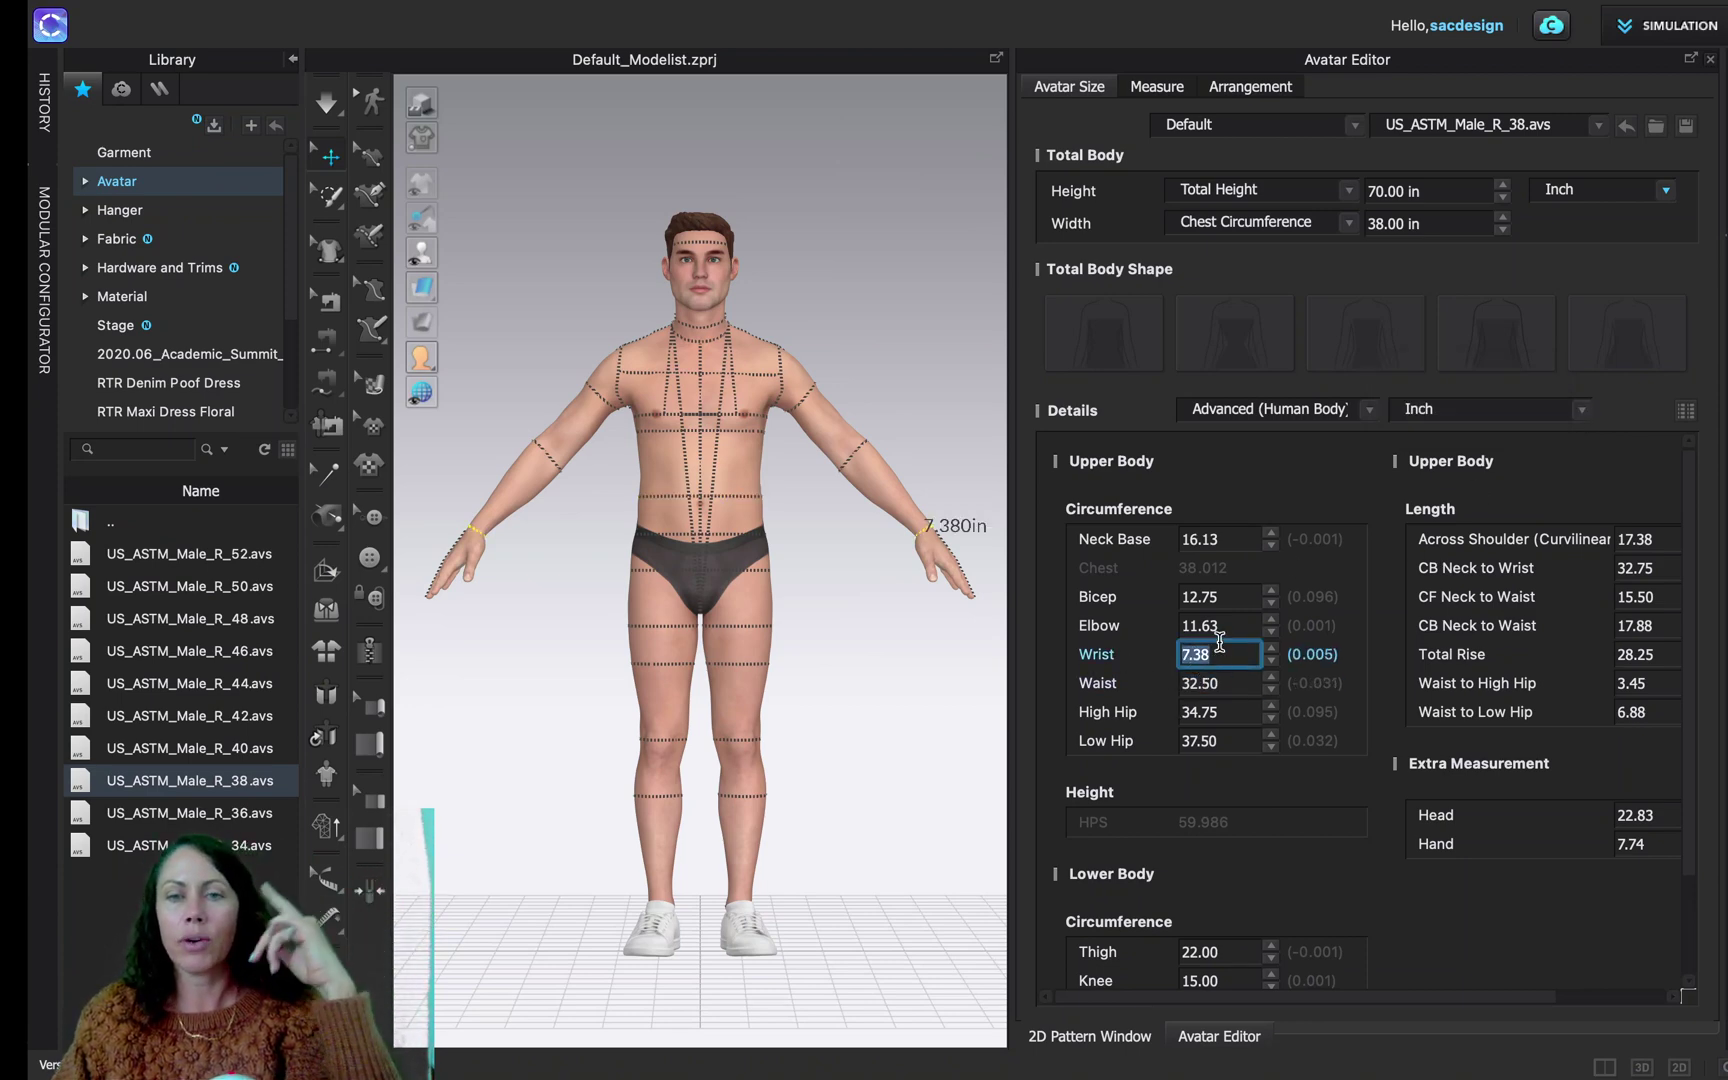
{"action": "type", "text": "7.25"}
{"action": "key", "text": "Return"}
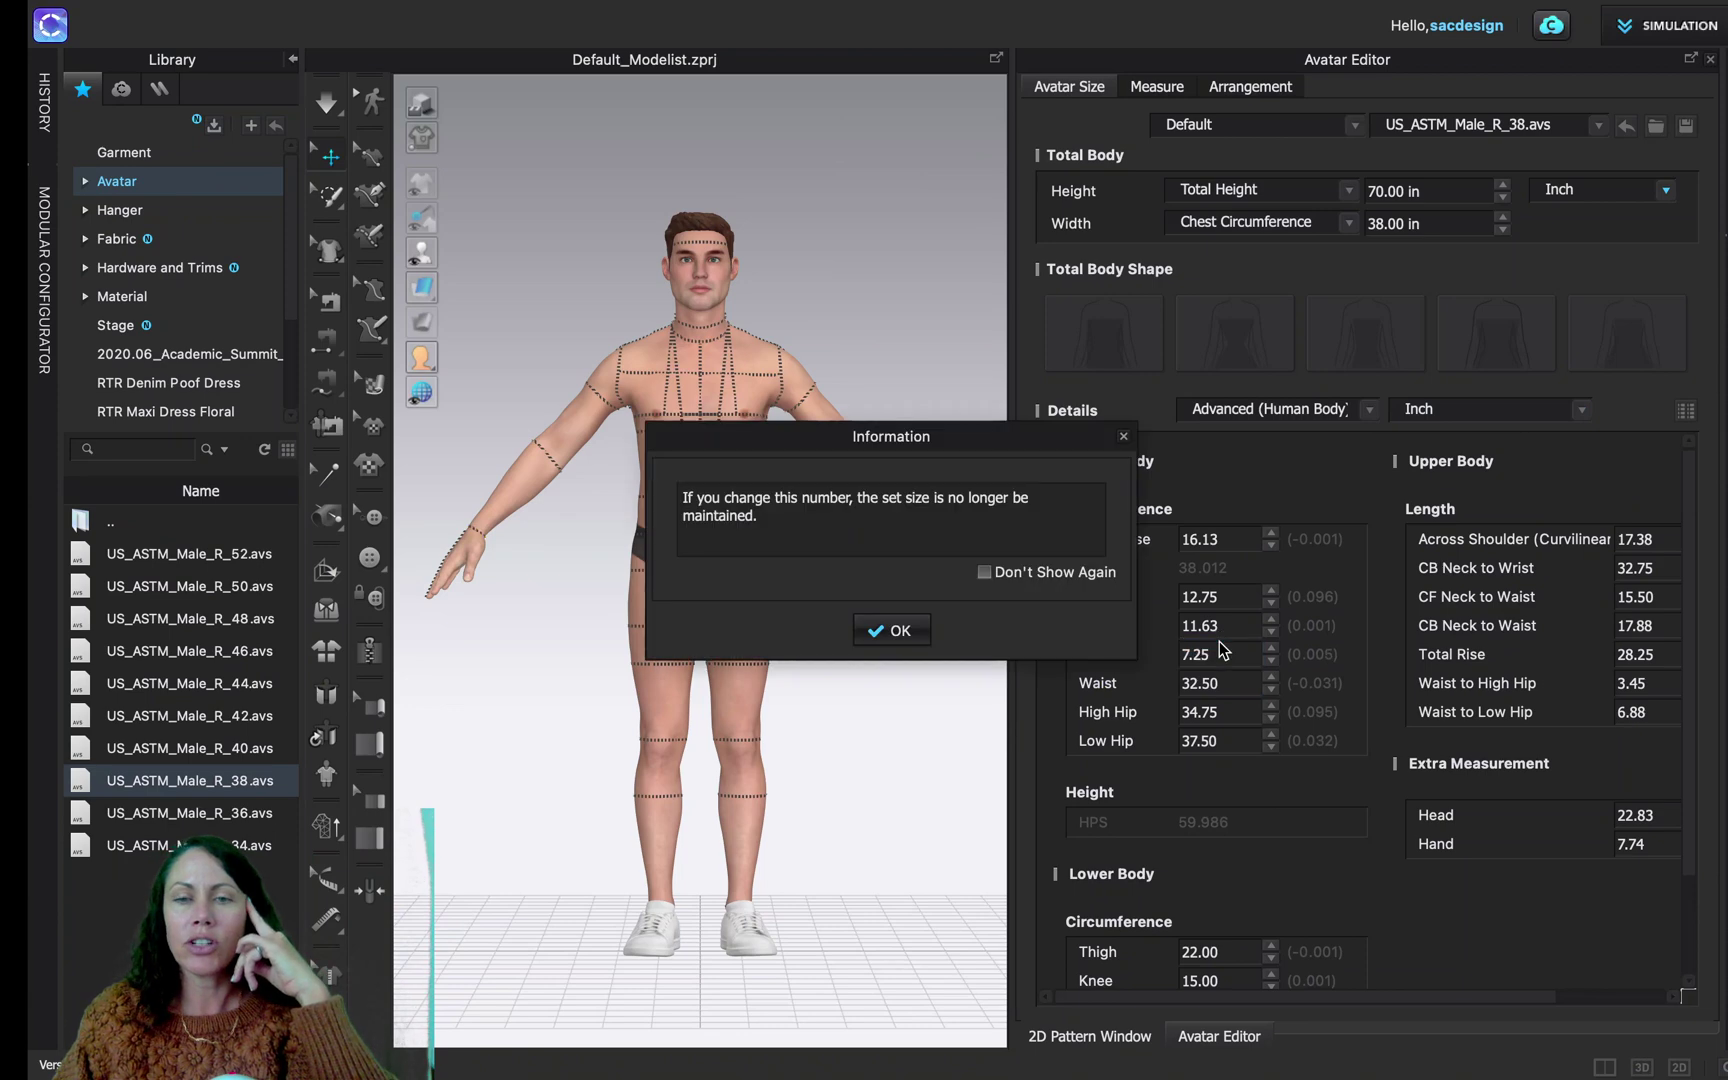
{"action": "left_click", "coordinate": [901, 640]}
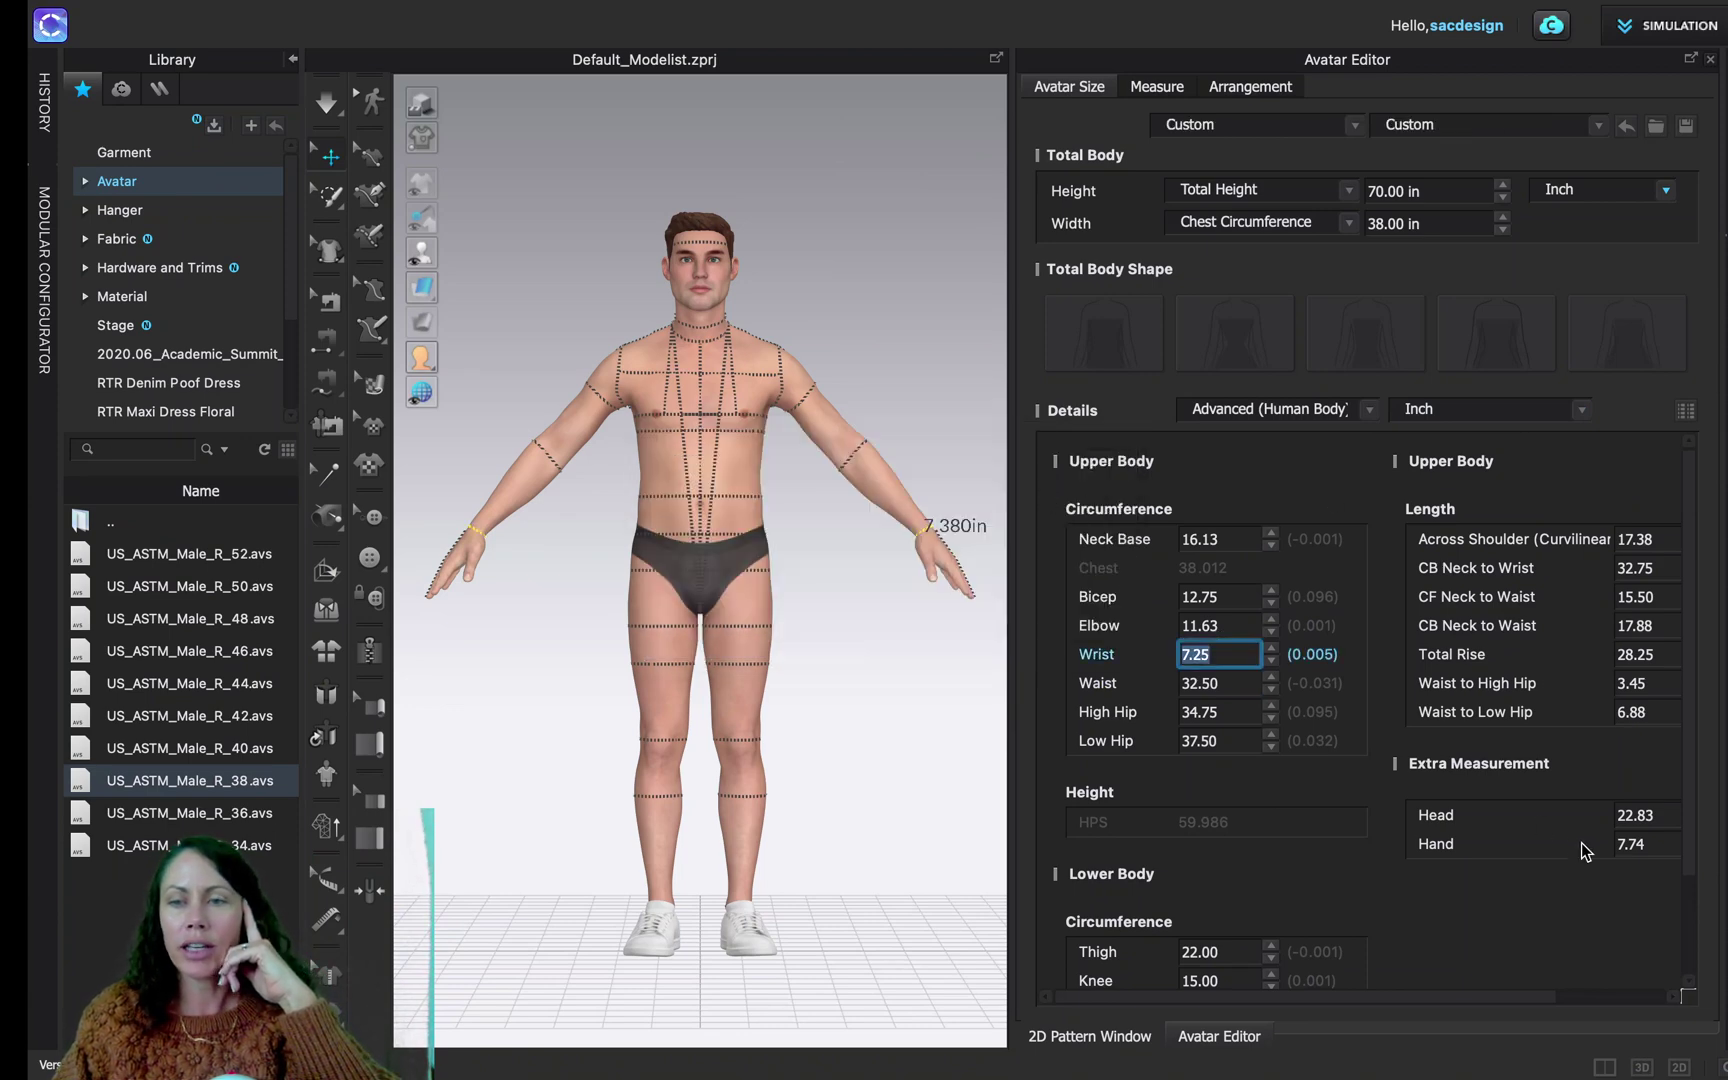
{"action": "left_click", "coordinate": [1712, 61]}
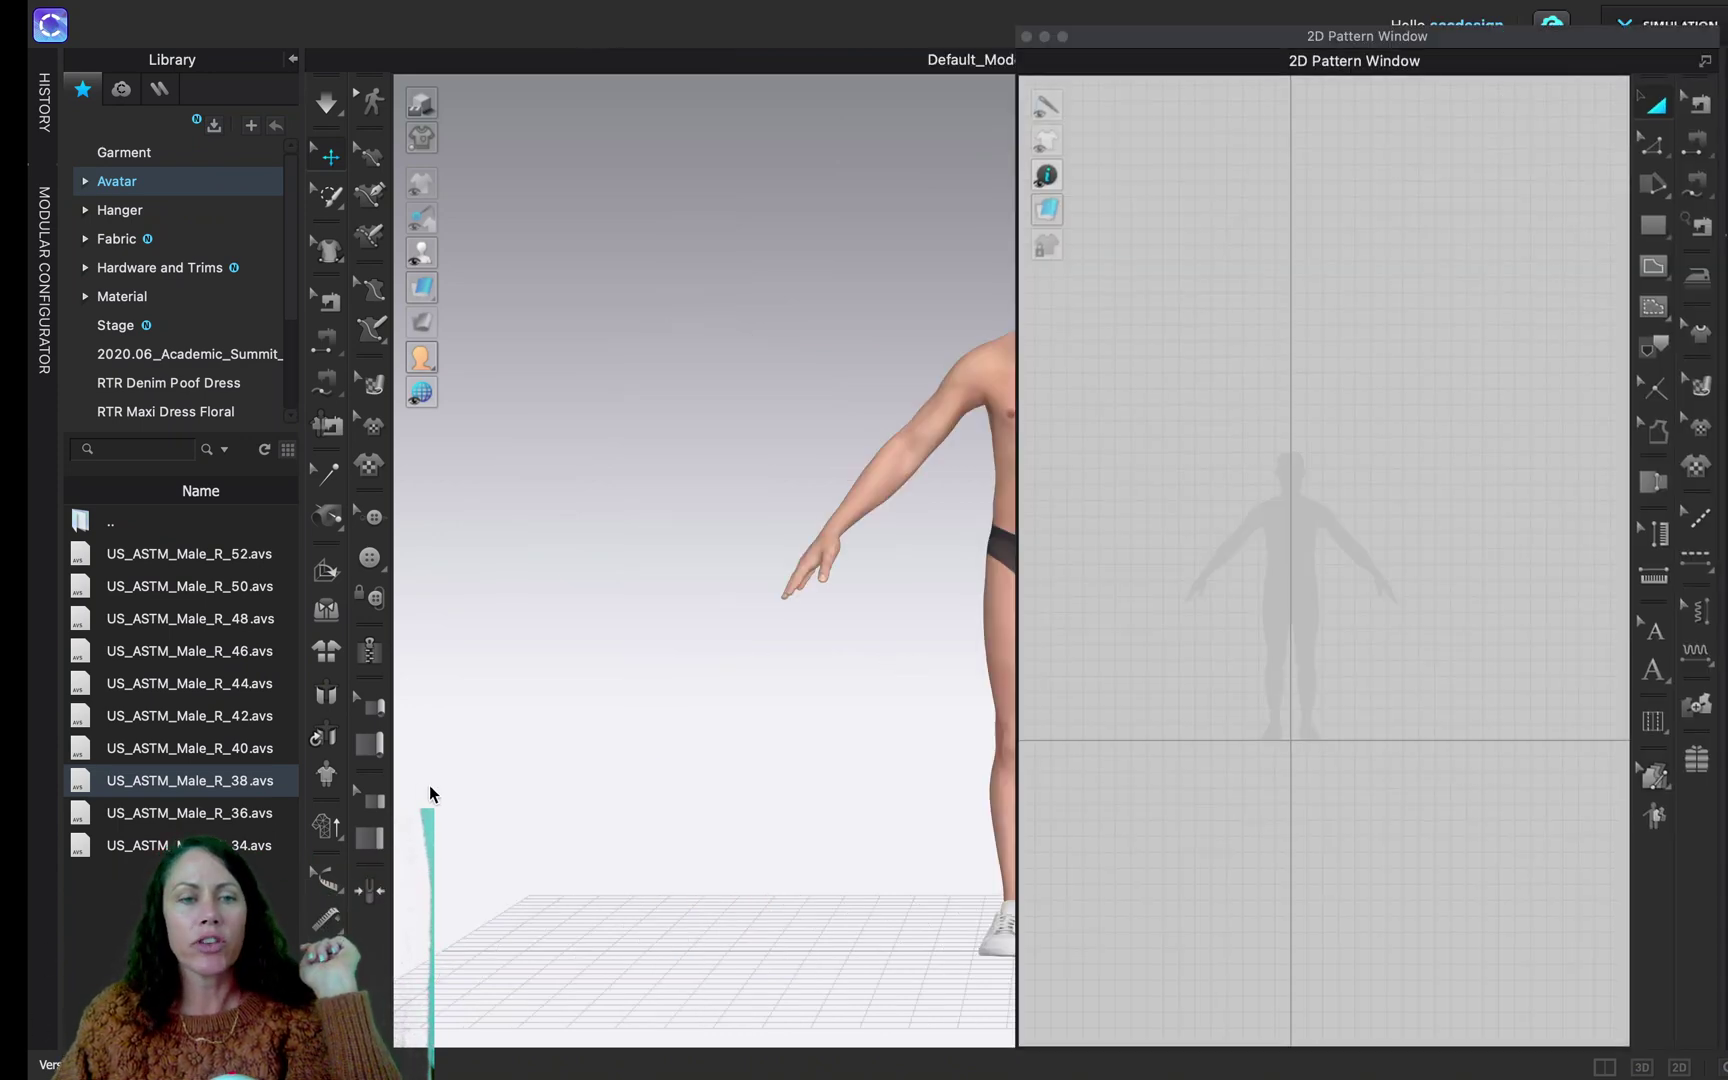
Import DenimDXF Size Male 38.dxf from Downloads as an added DXF, accepting auto scale, no rotation and the other preset options
{"action": "middle_click_drag", "start_coordinate": [886, 690], "coordinate": [595, 696]}
{"action": "right_click_drag", "start_coordinate": [621, 737], "coordinate": [748, 742]}
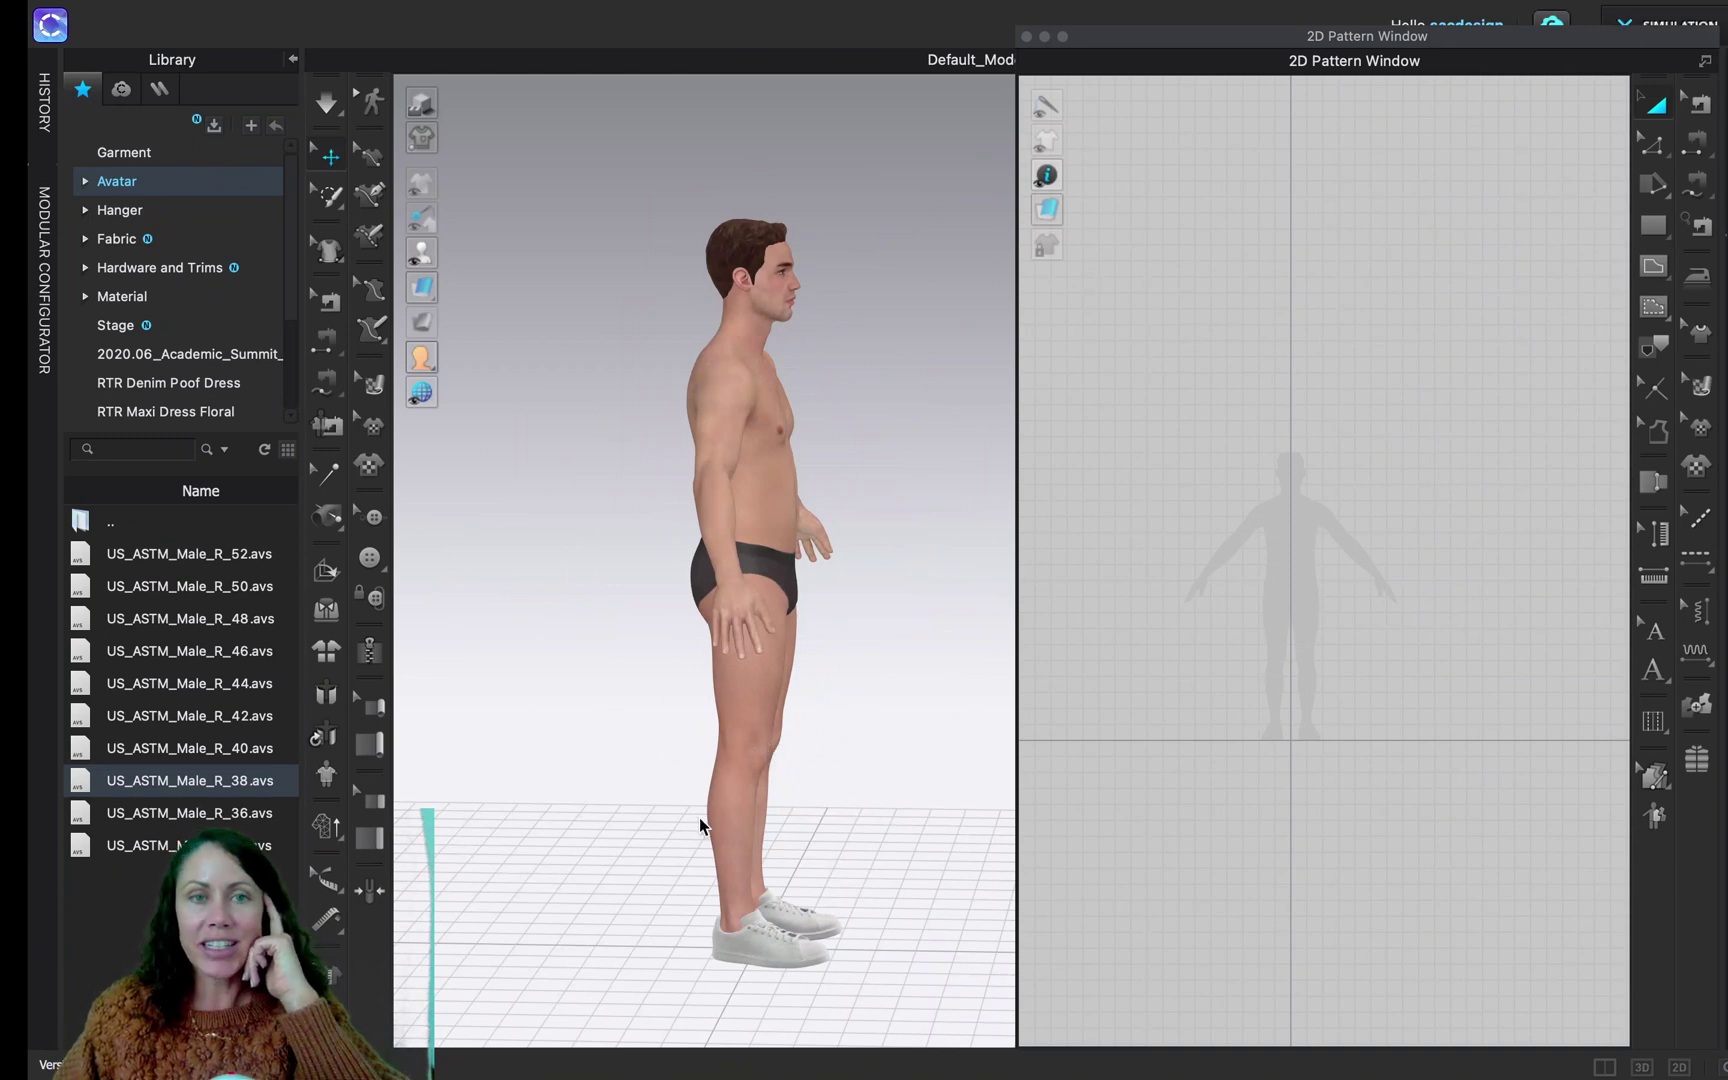
{"action": "mouse_move", "coordinate": [419, 8]}
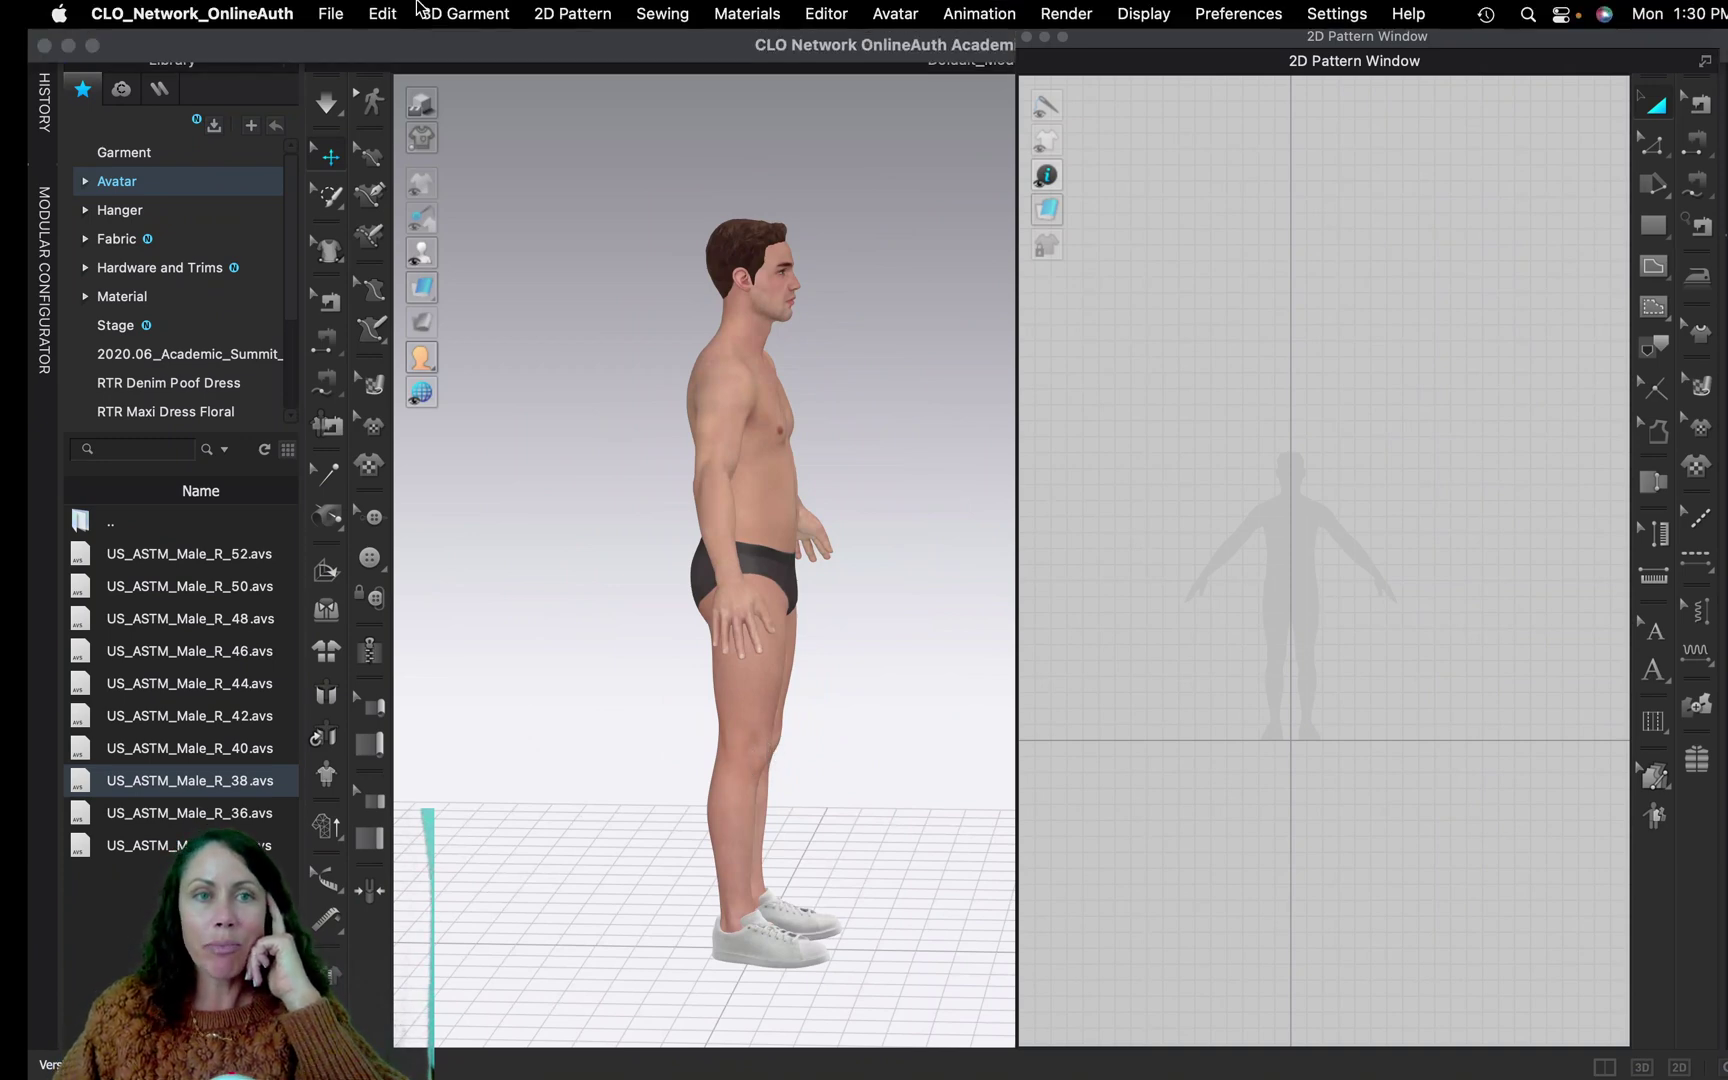
{"action": "left_click", "coordinate": [332, 14]}
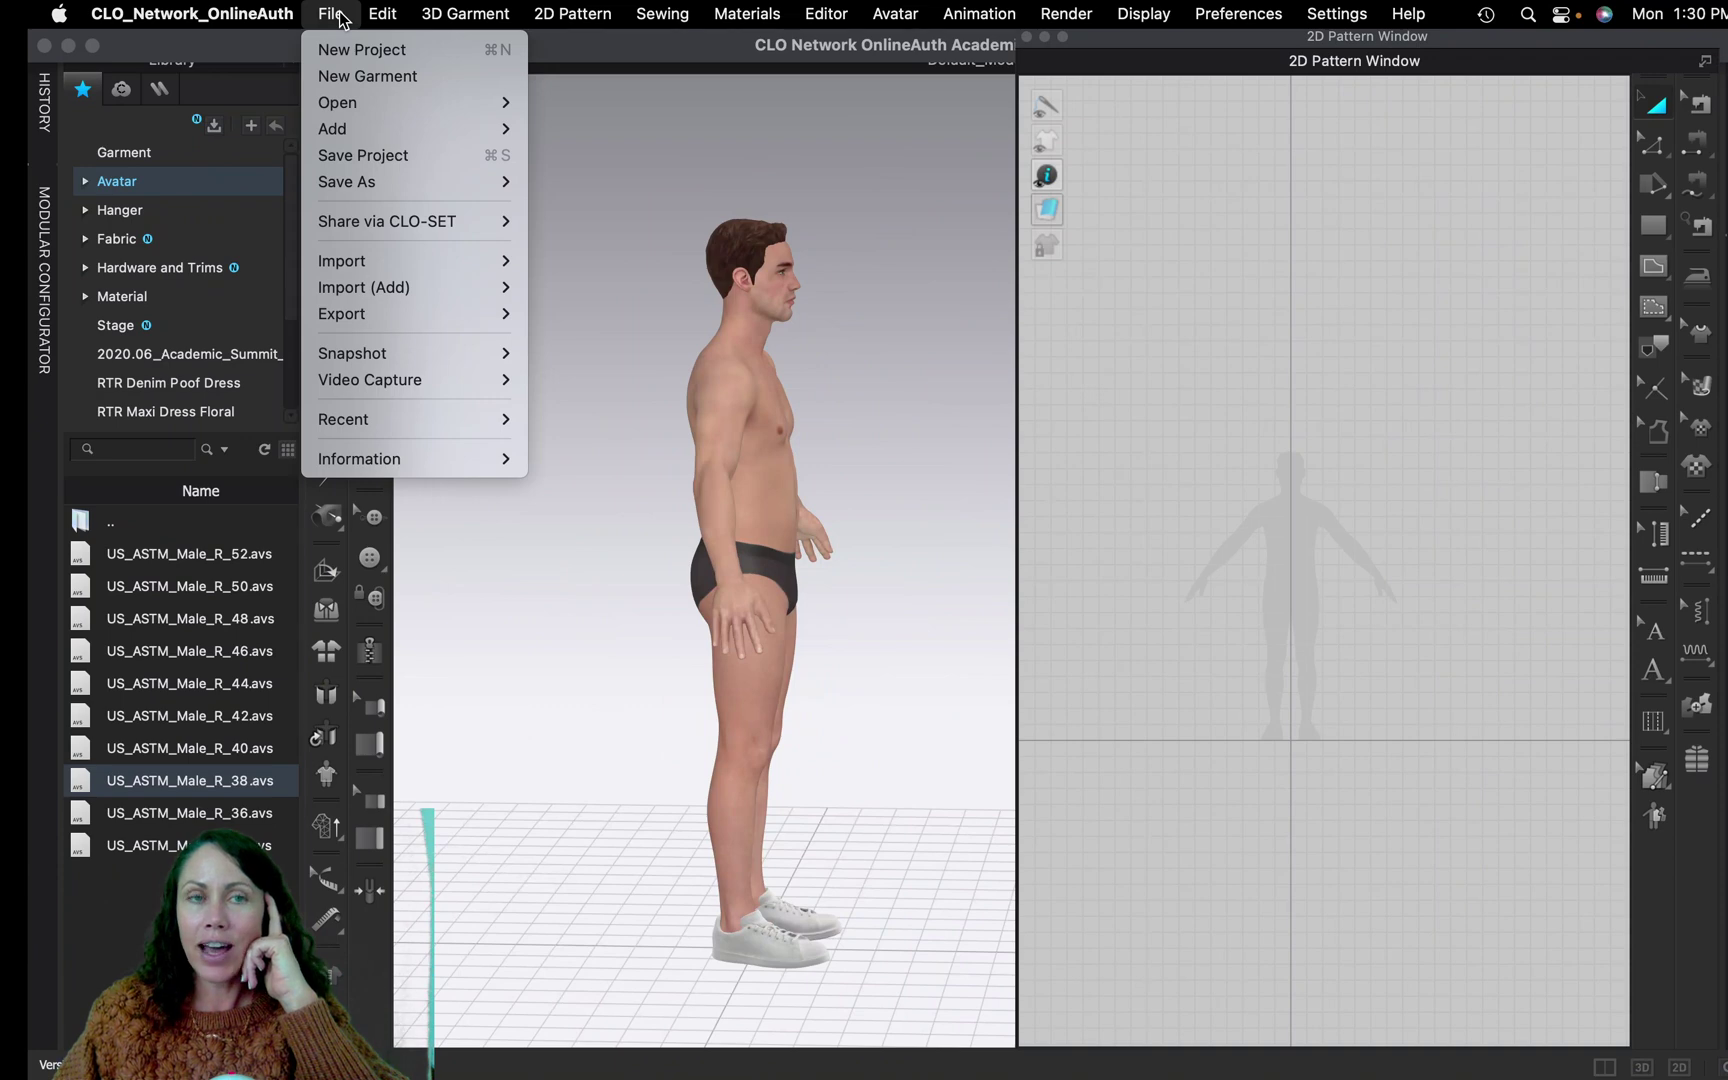
{"action": "mouse_move", "coordinate": [362, 107]}
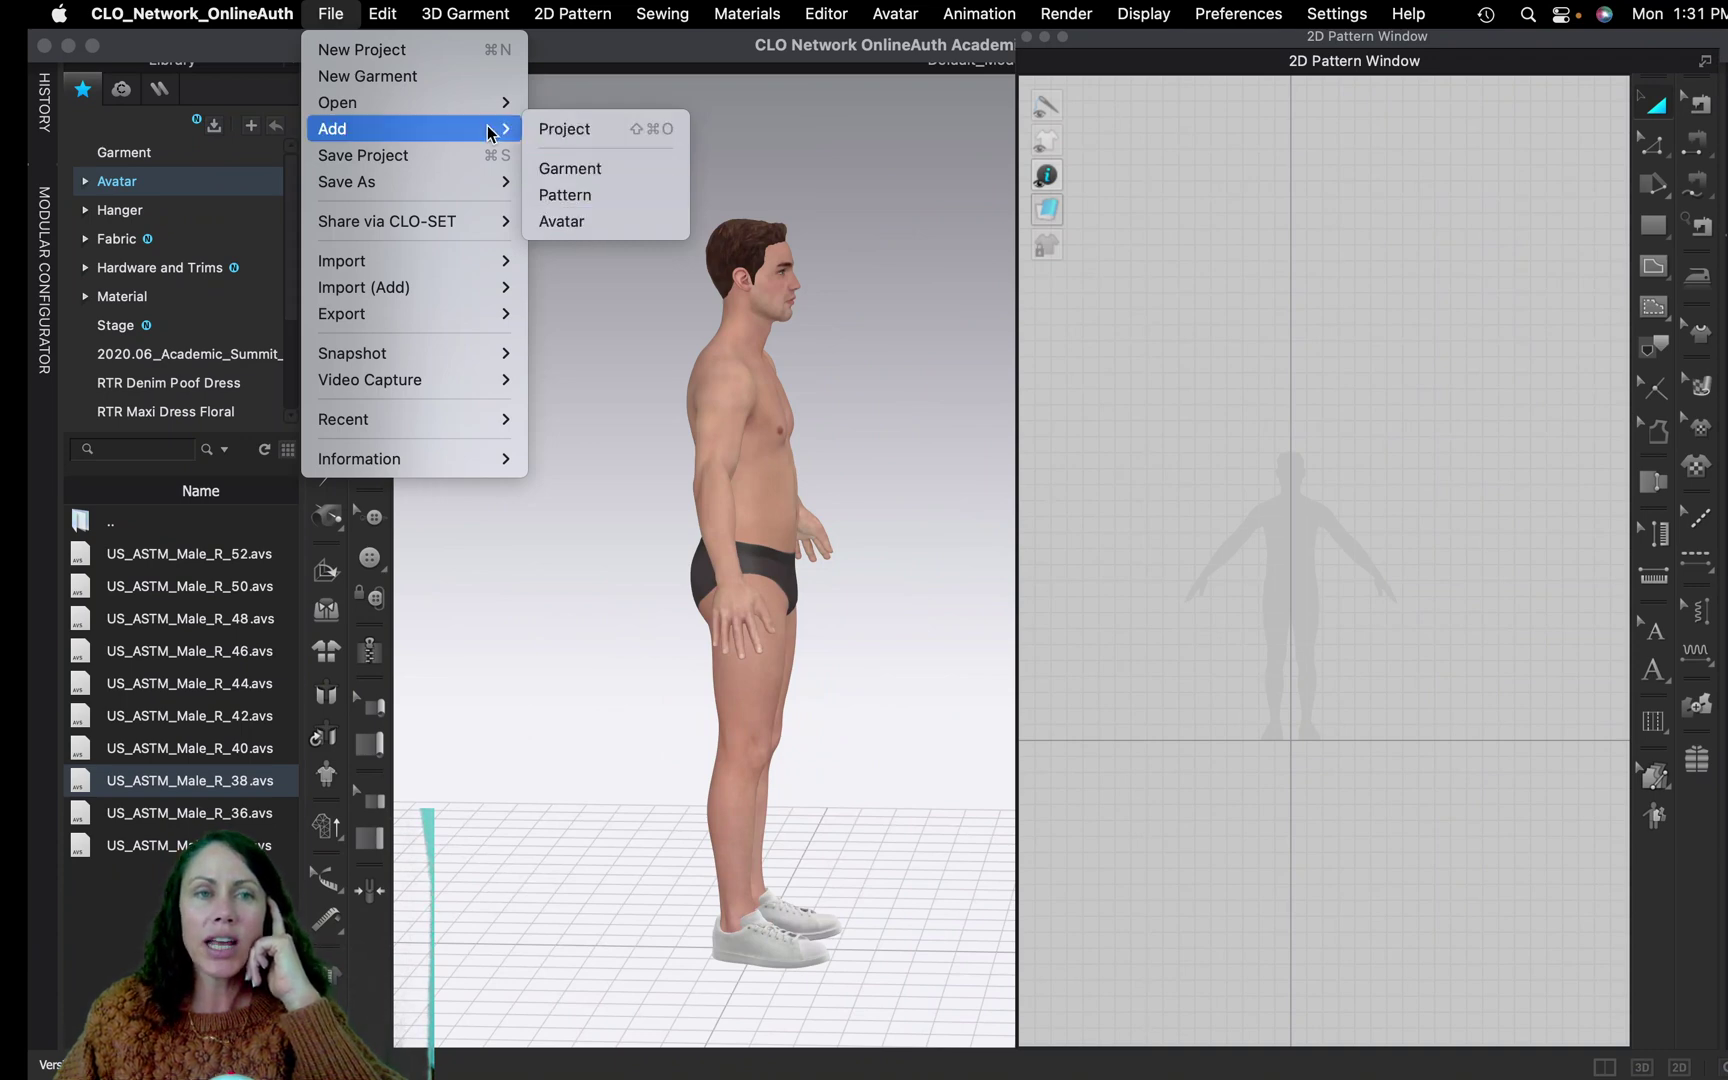
{"action": "mouse_move", "coordinate": [420, 272]}
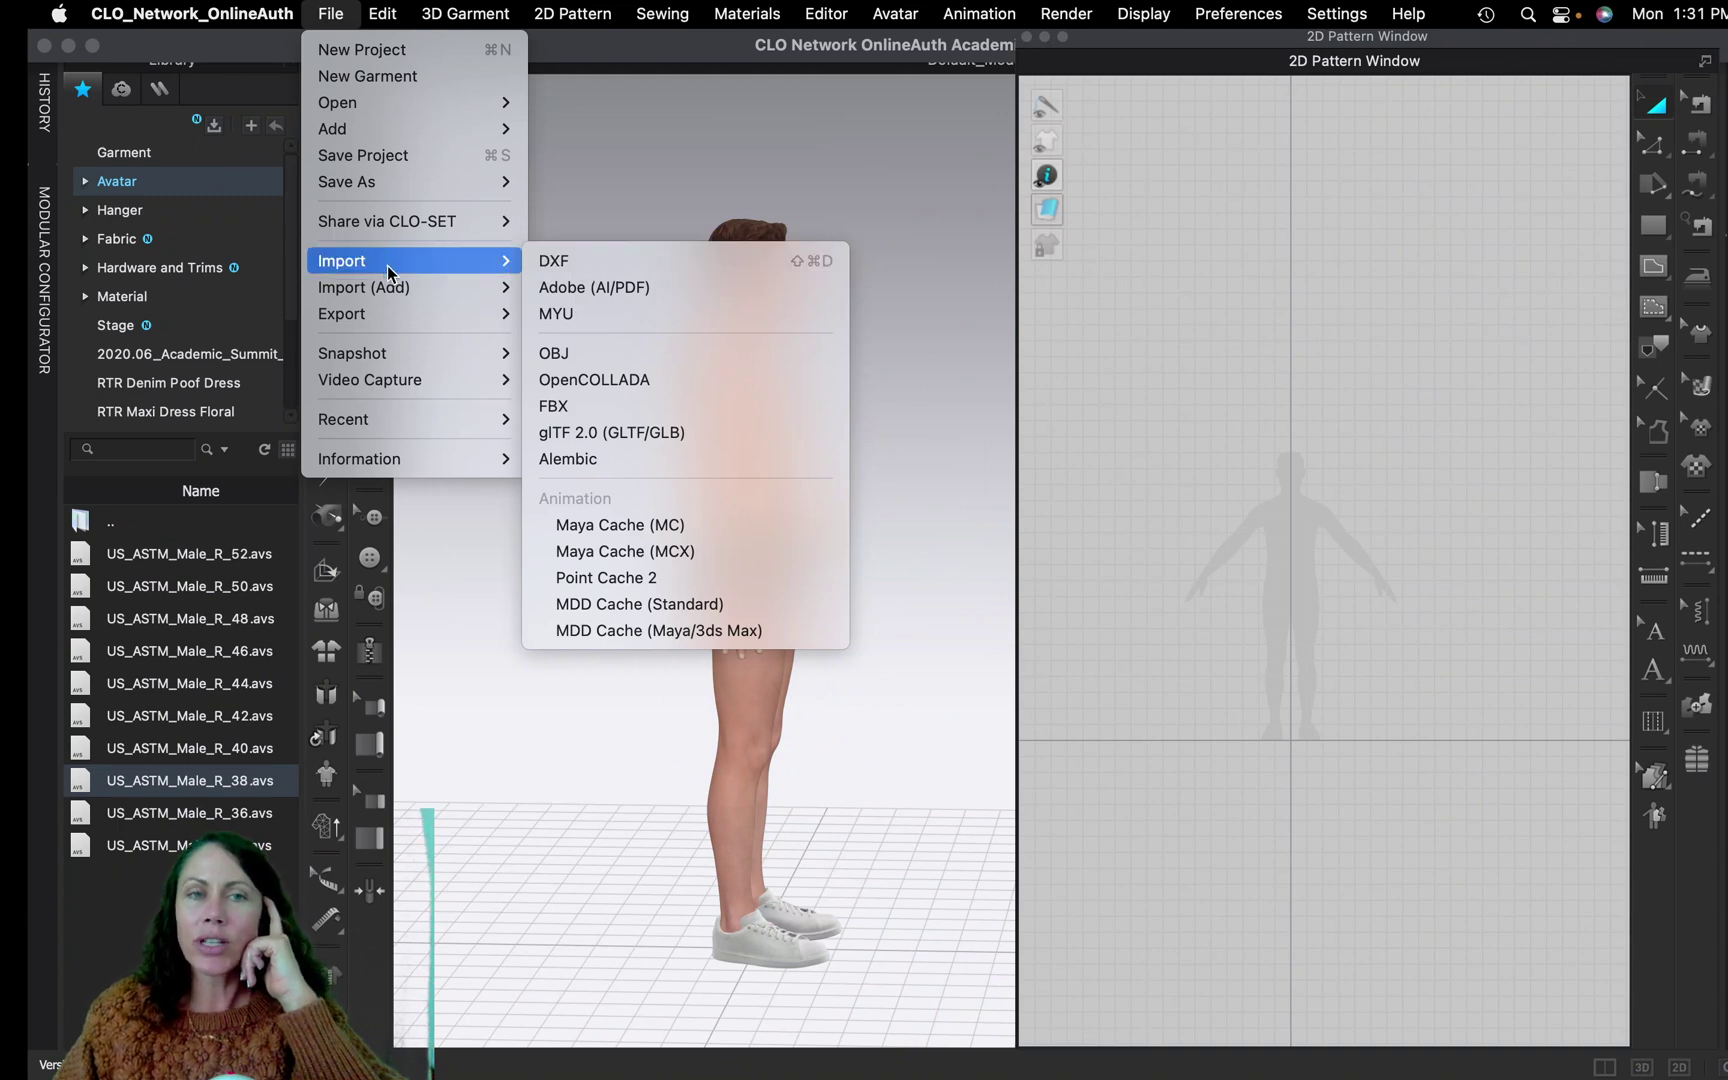
{"action": "mouse_move", "coordinate": [389, 290]}
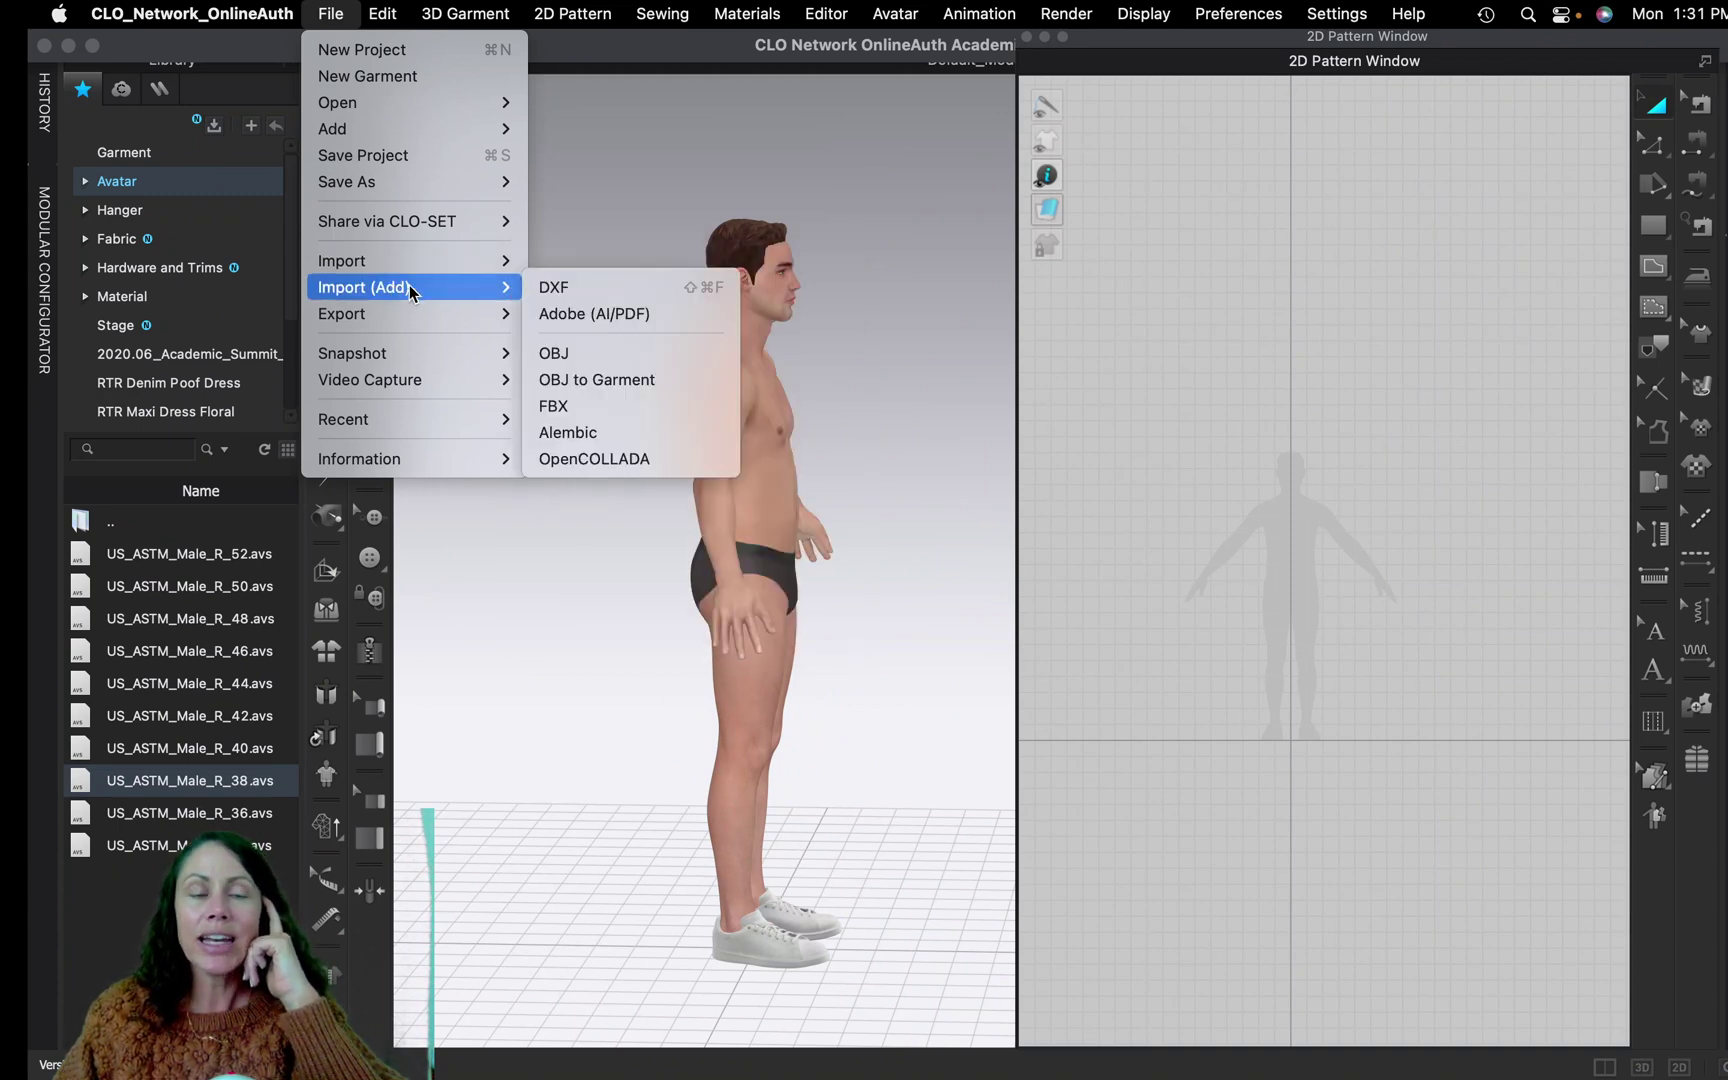
{"action": "left_click", "coordinate": [557, 289]}
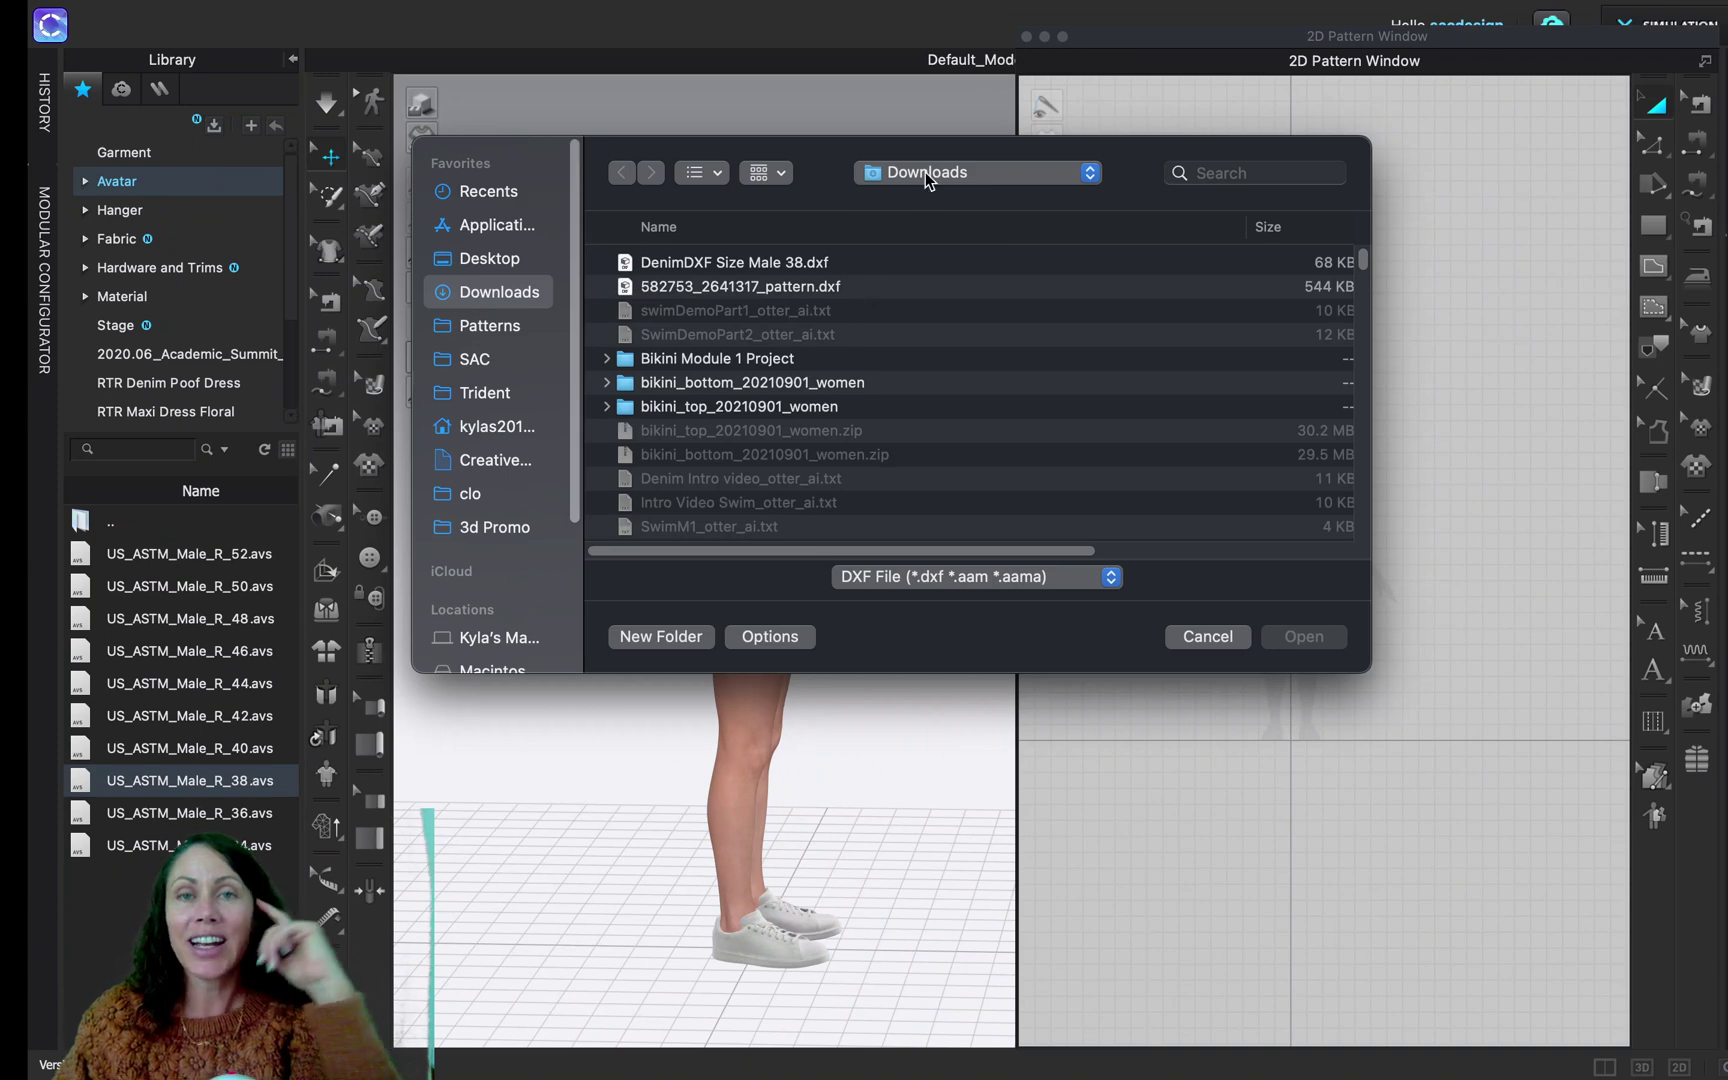
{"action": "left_click", "coordinate": [703, 265]}
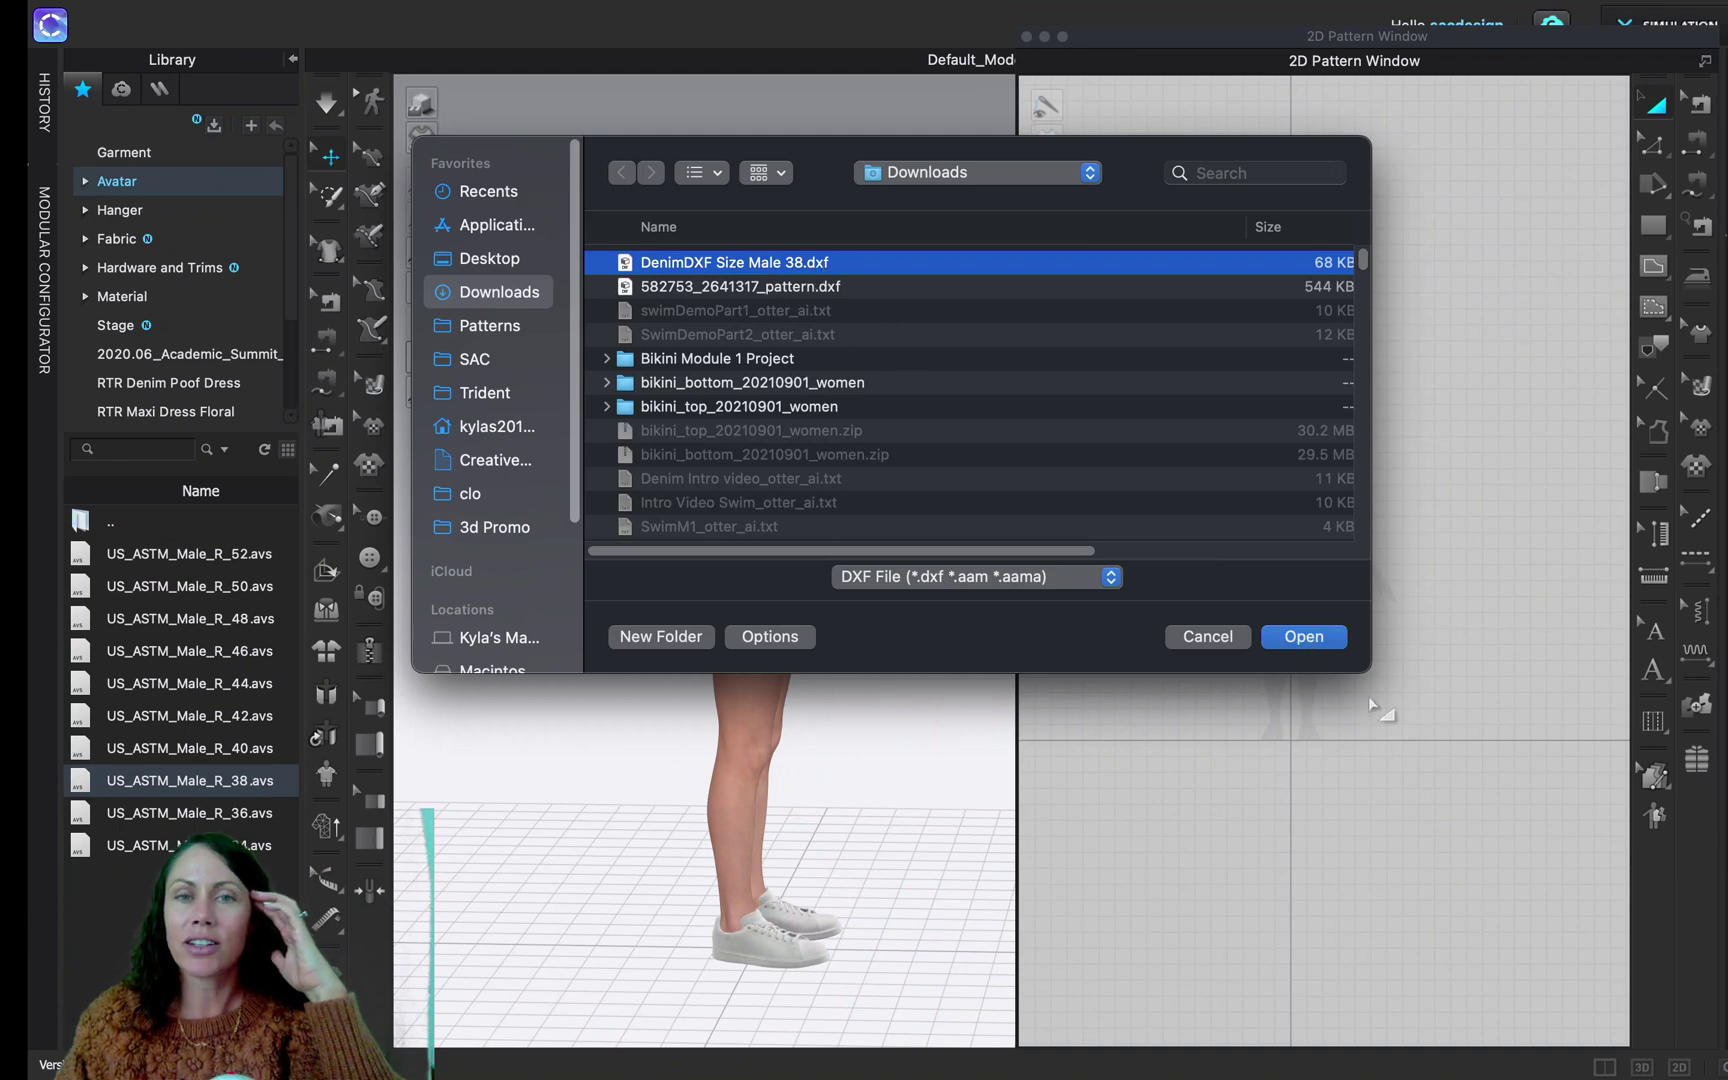
{"action": "left_click", "coordinate": [1315, 644]}
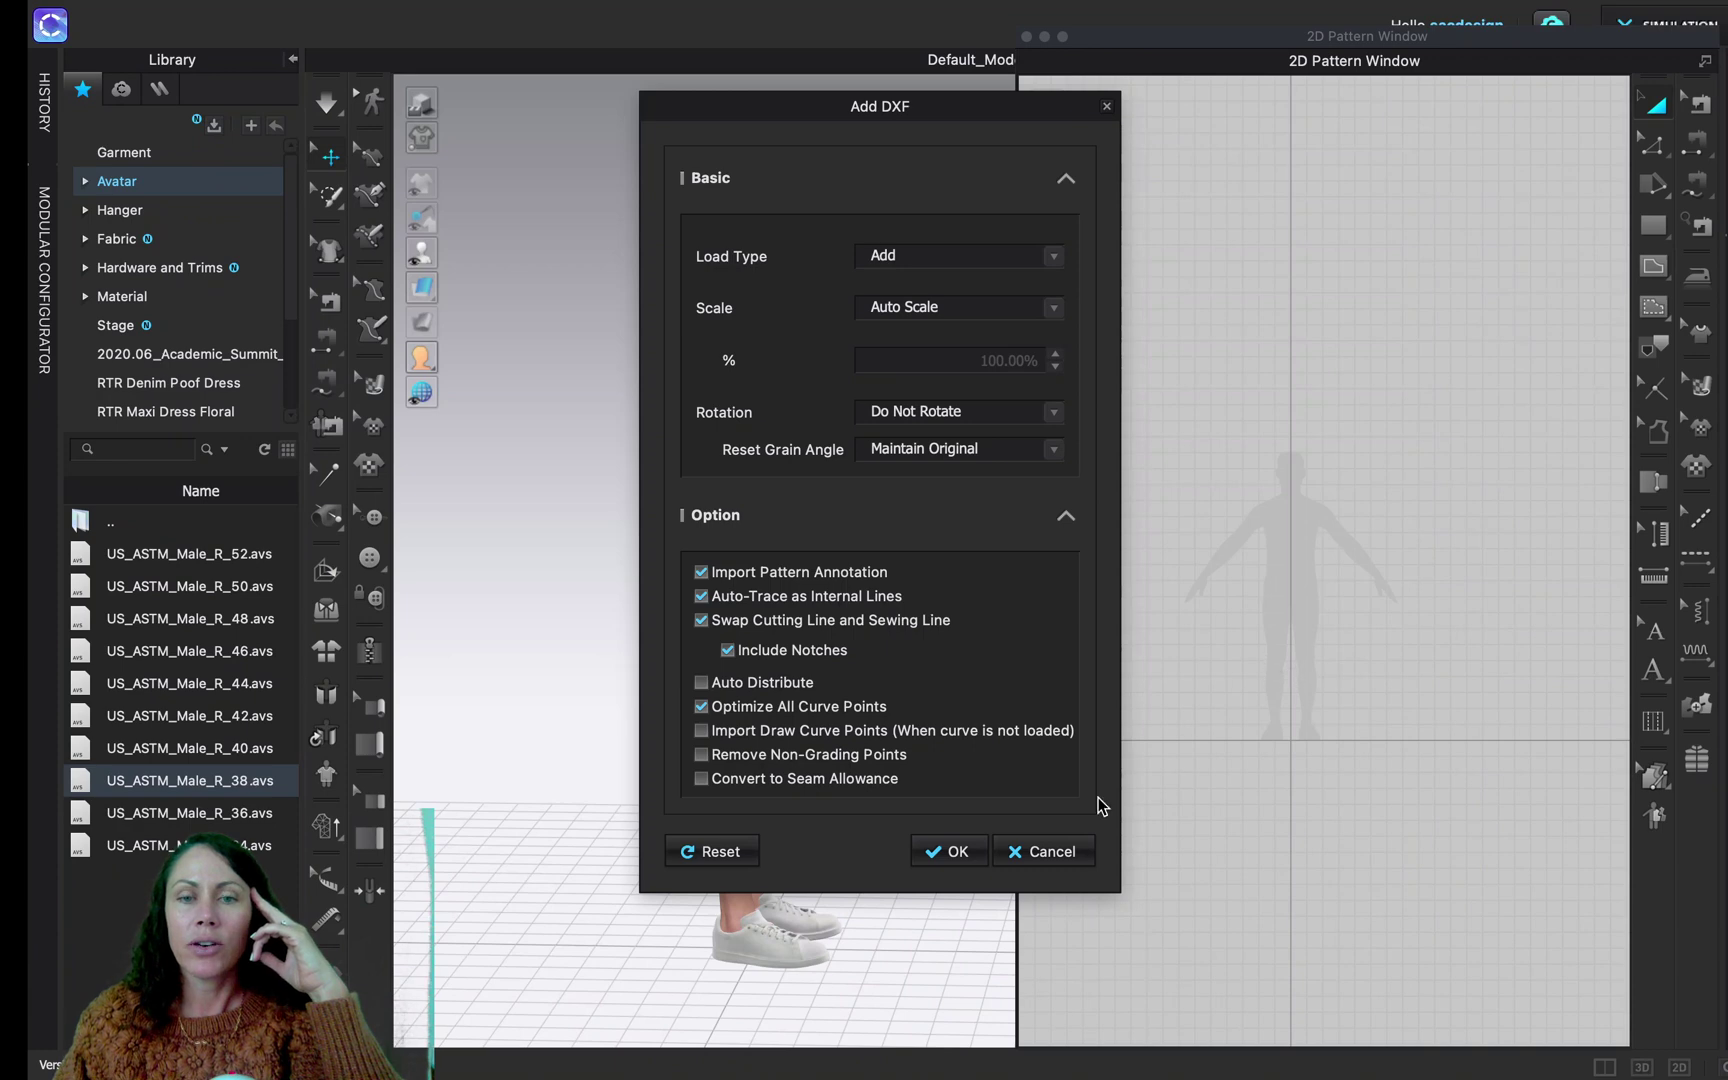
{"action": "left_click", "coordinate": [949, 855]}
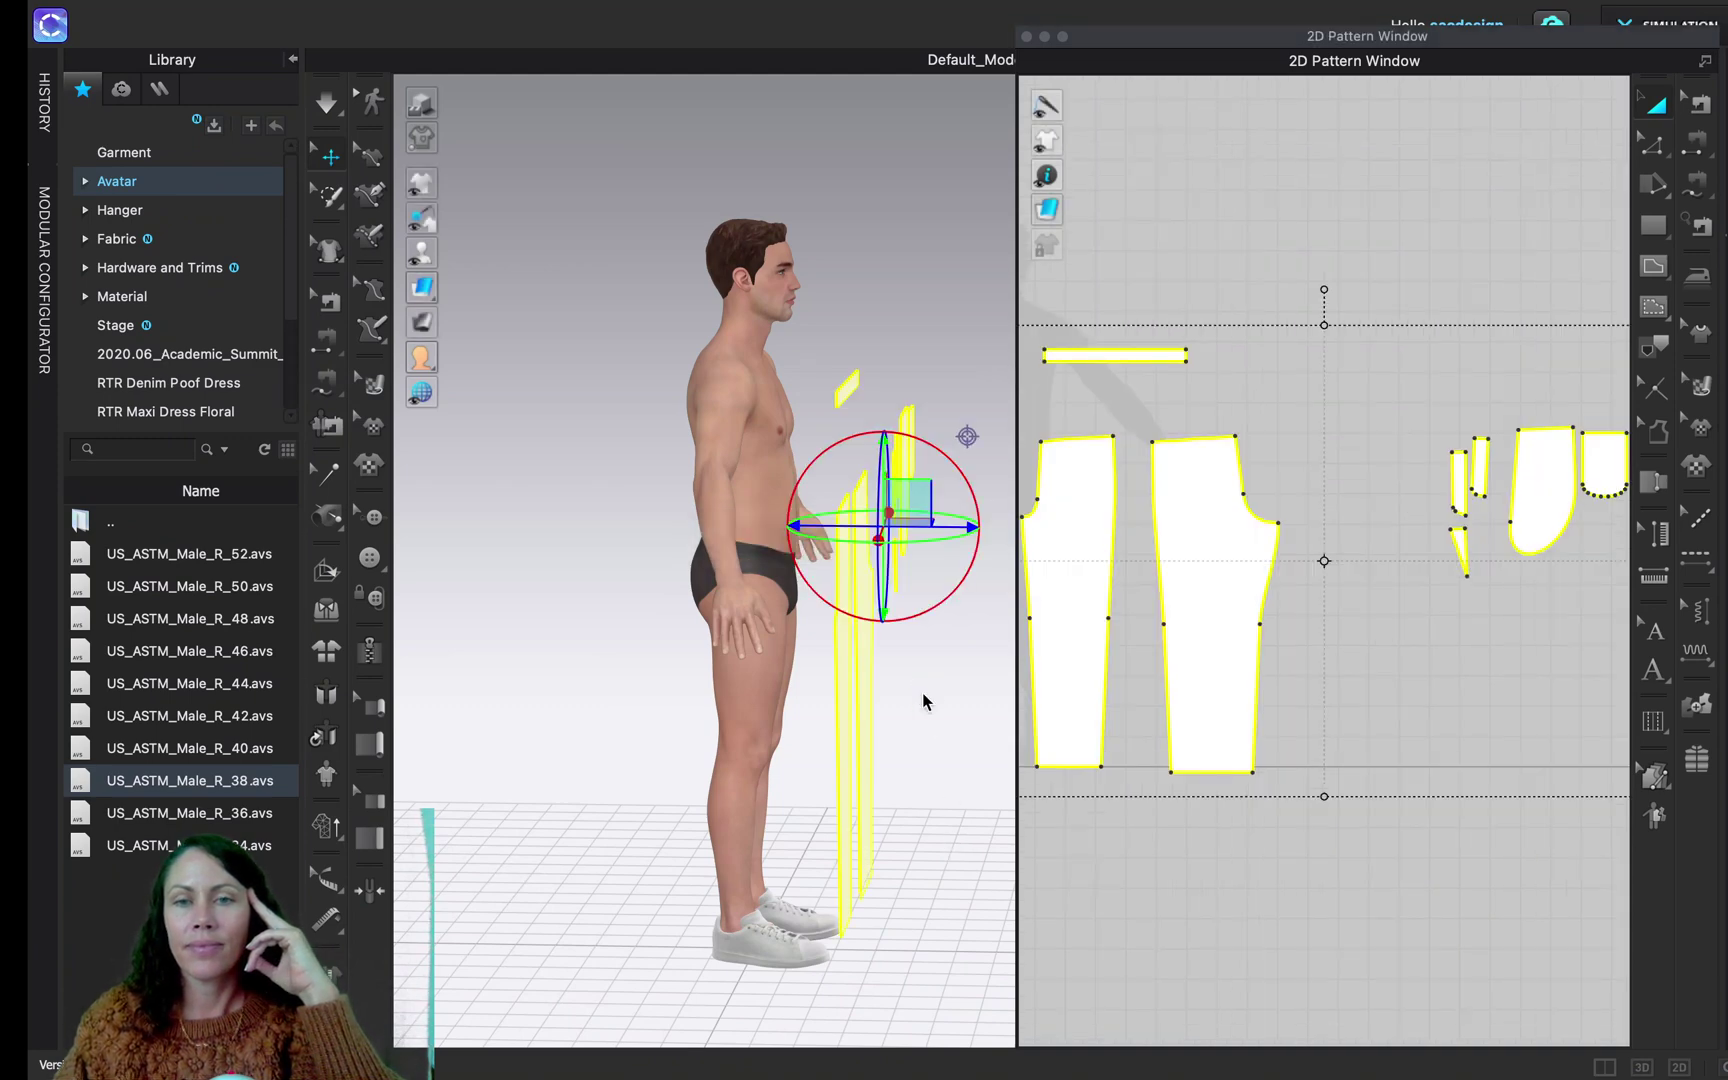
Dock the floating 2D Pattern Window beside the 3D window so the avatar and all pattern pieces are uncovered
{"action": "right_click_drag", "start_coordinate": [896, 699], "coordinate": [807, 693]}
{"action": "key", "text": "4"}
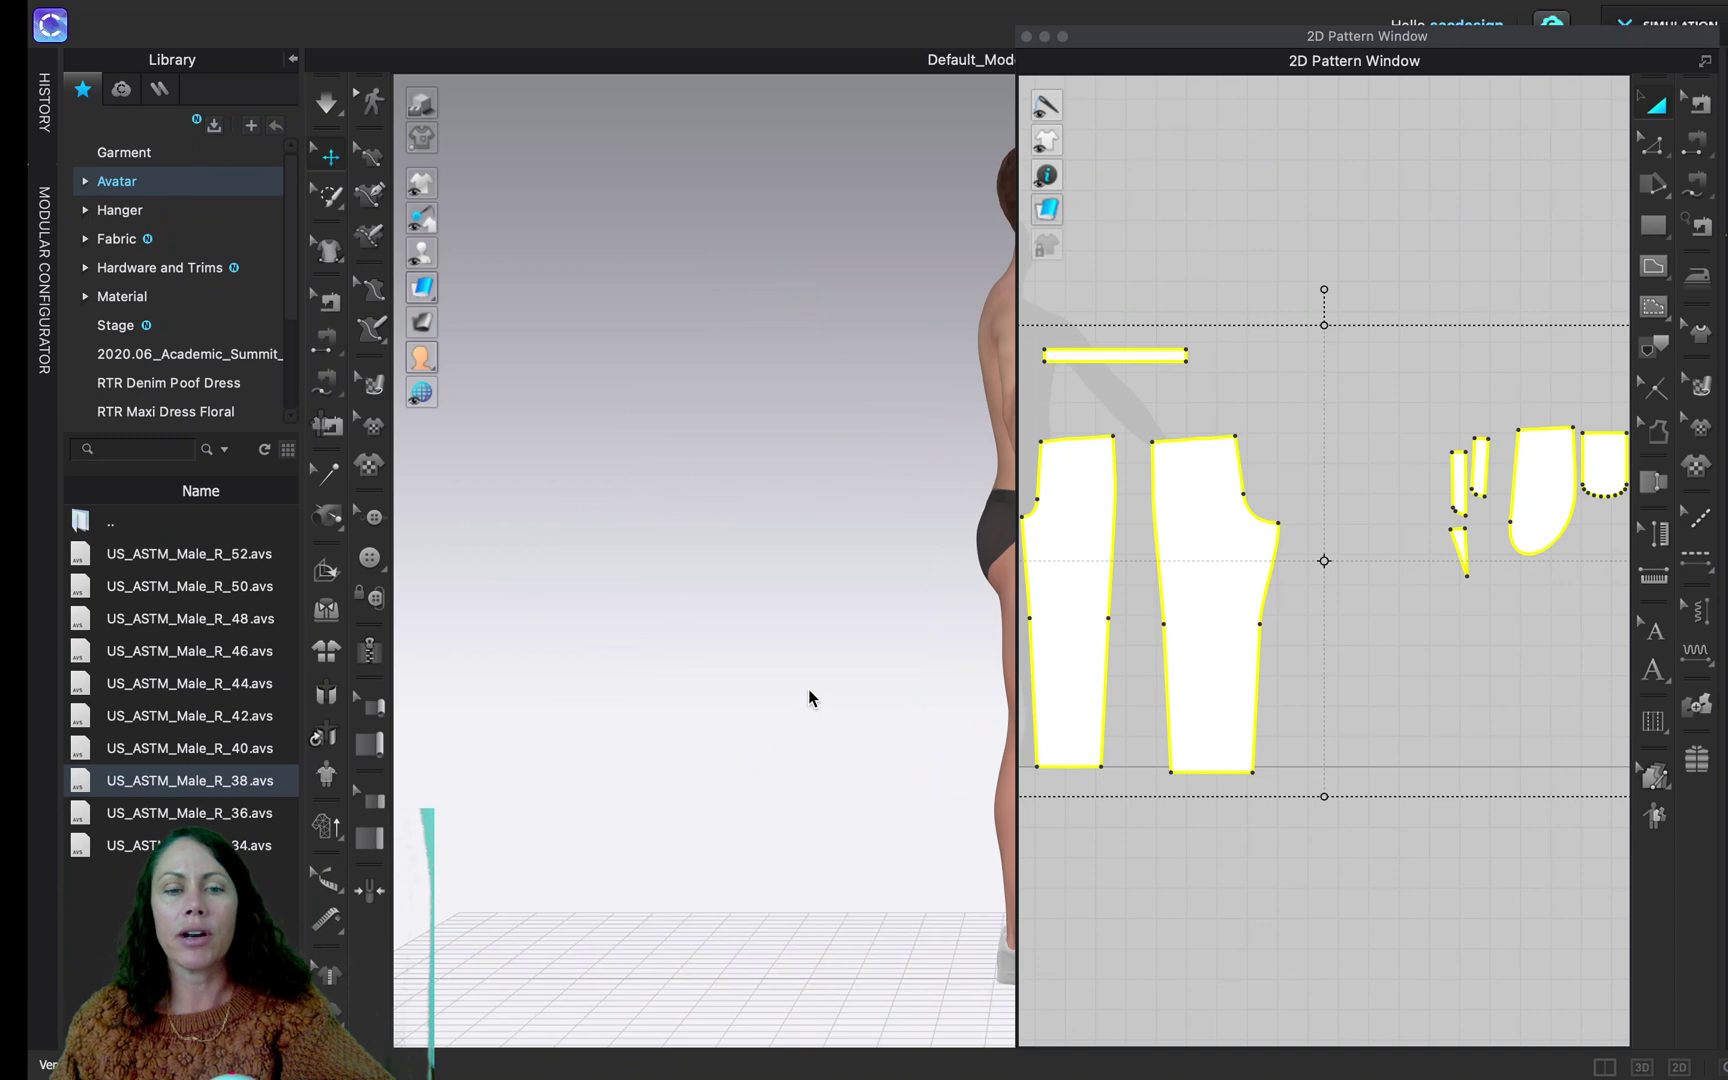
{"action": "right_click_drag", "start_coordinate": [867, 642], "coordinate": [867, 632]}
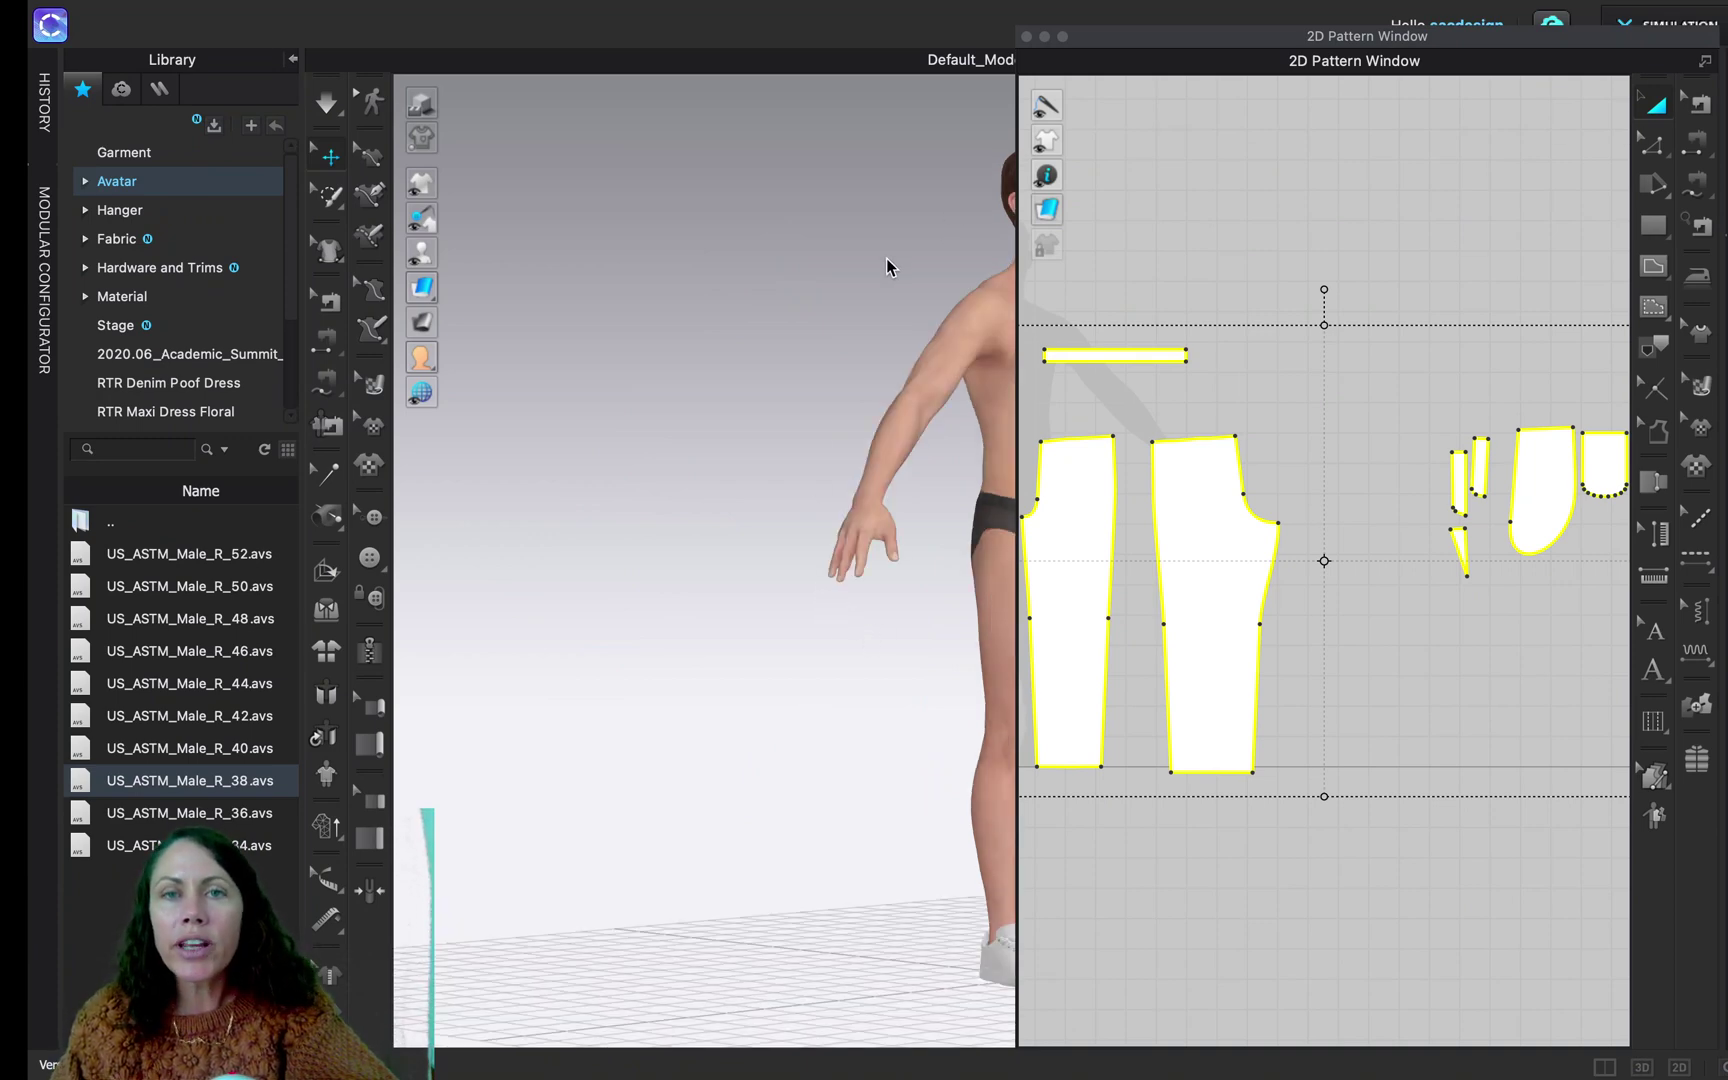
{"action": "right_click_drag", "start_coordinate": [886, 258], "coordinate": [1114, 171]}
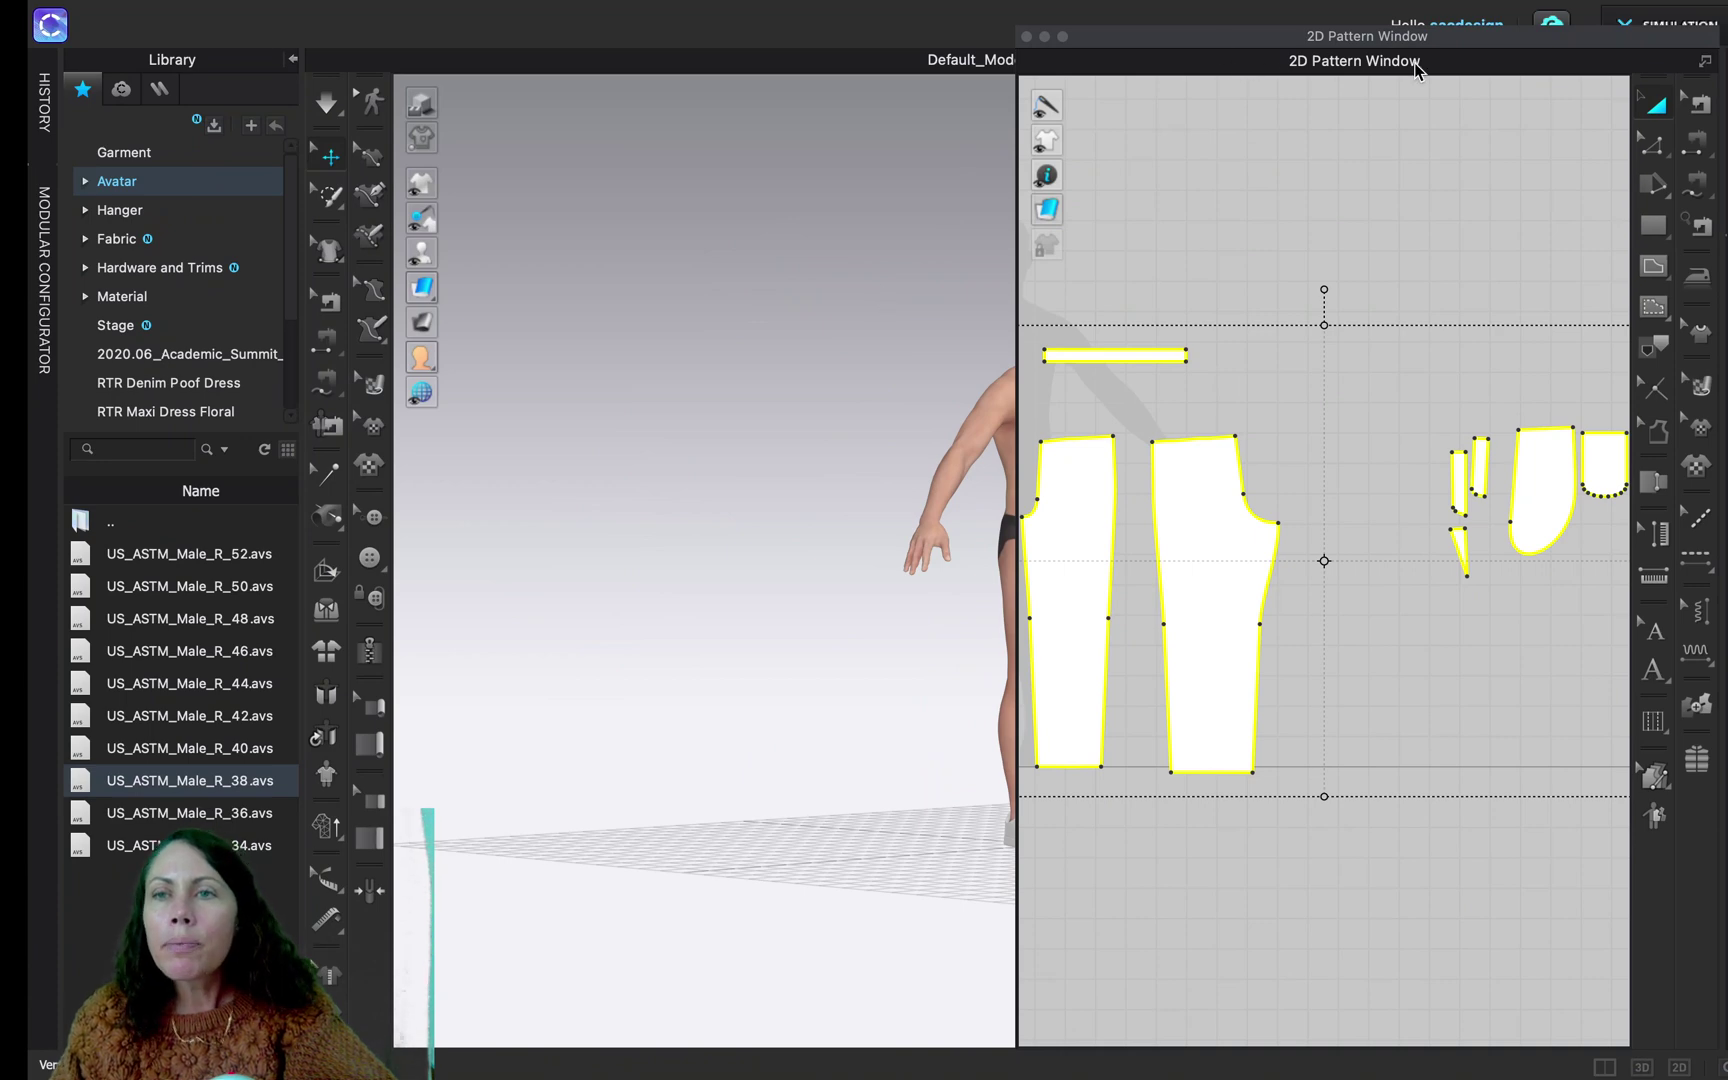
{"action": "right_click_drag", "start_coordinate": [985, 250], "coordinate": [794, 637]}
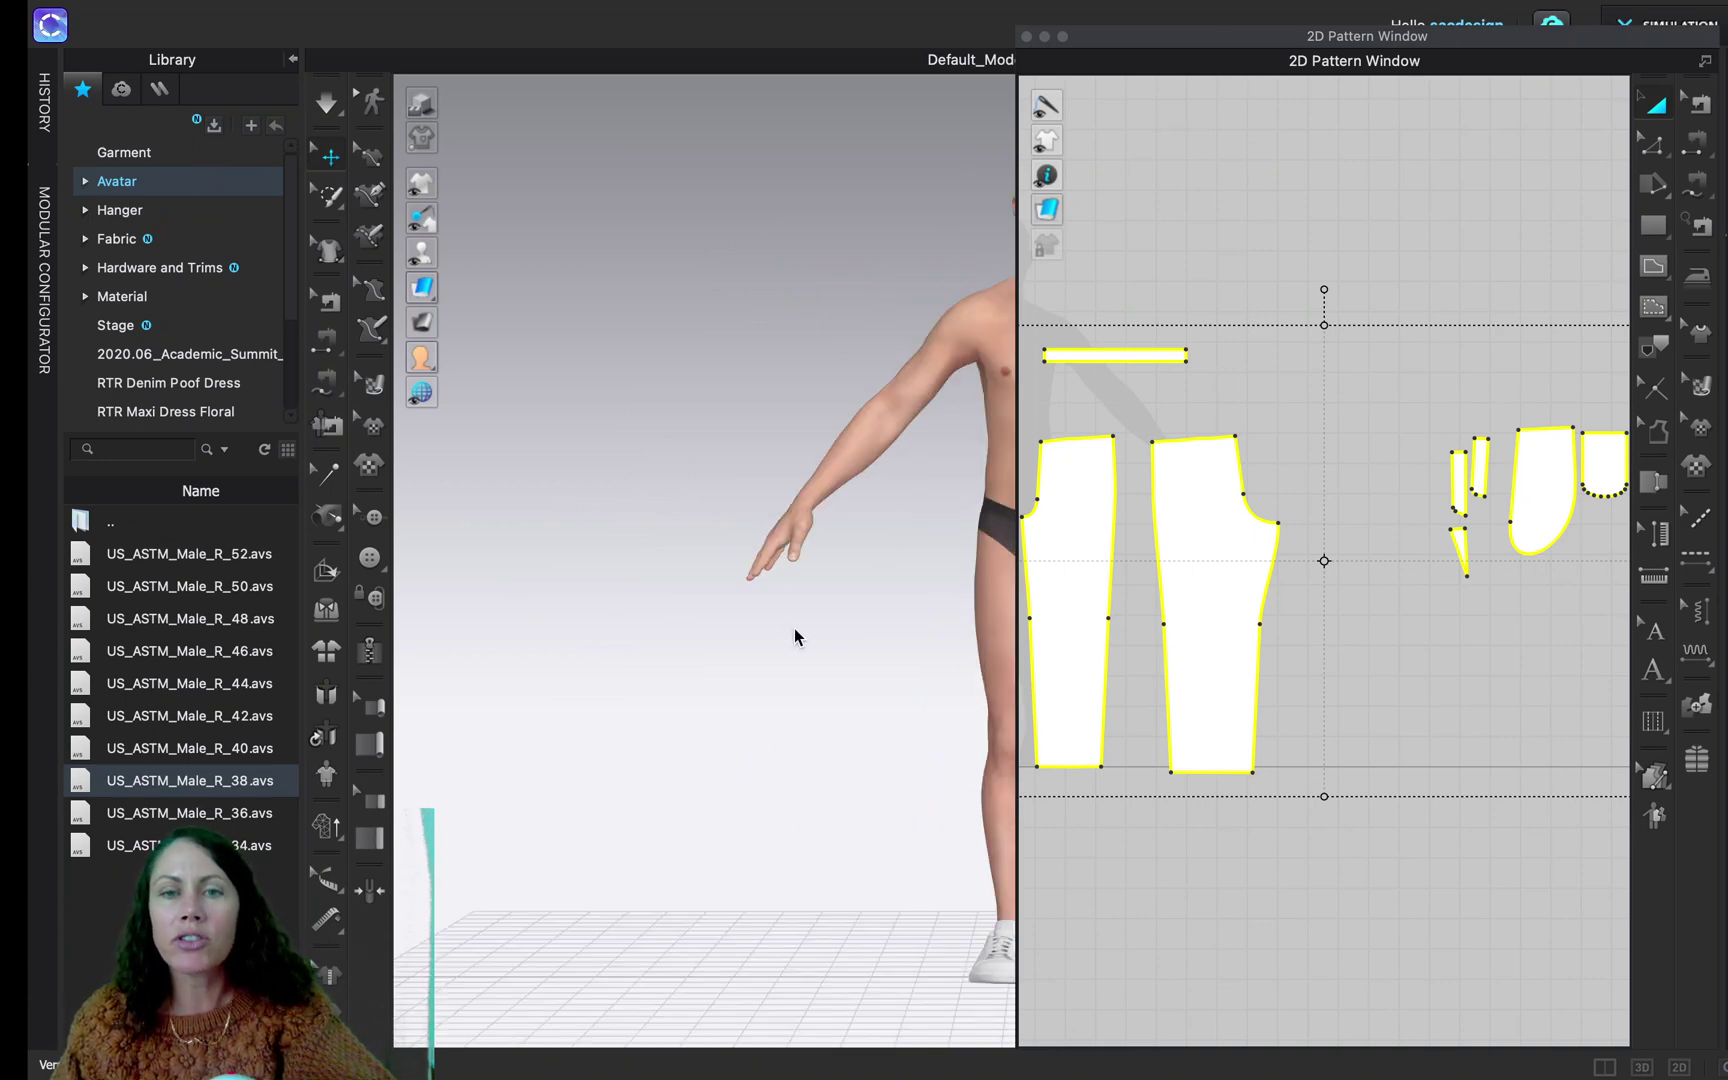
{"action": "left_click", "coordinate": [1706, 62]}
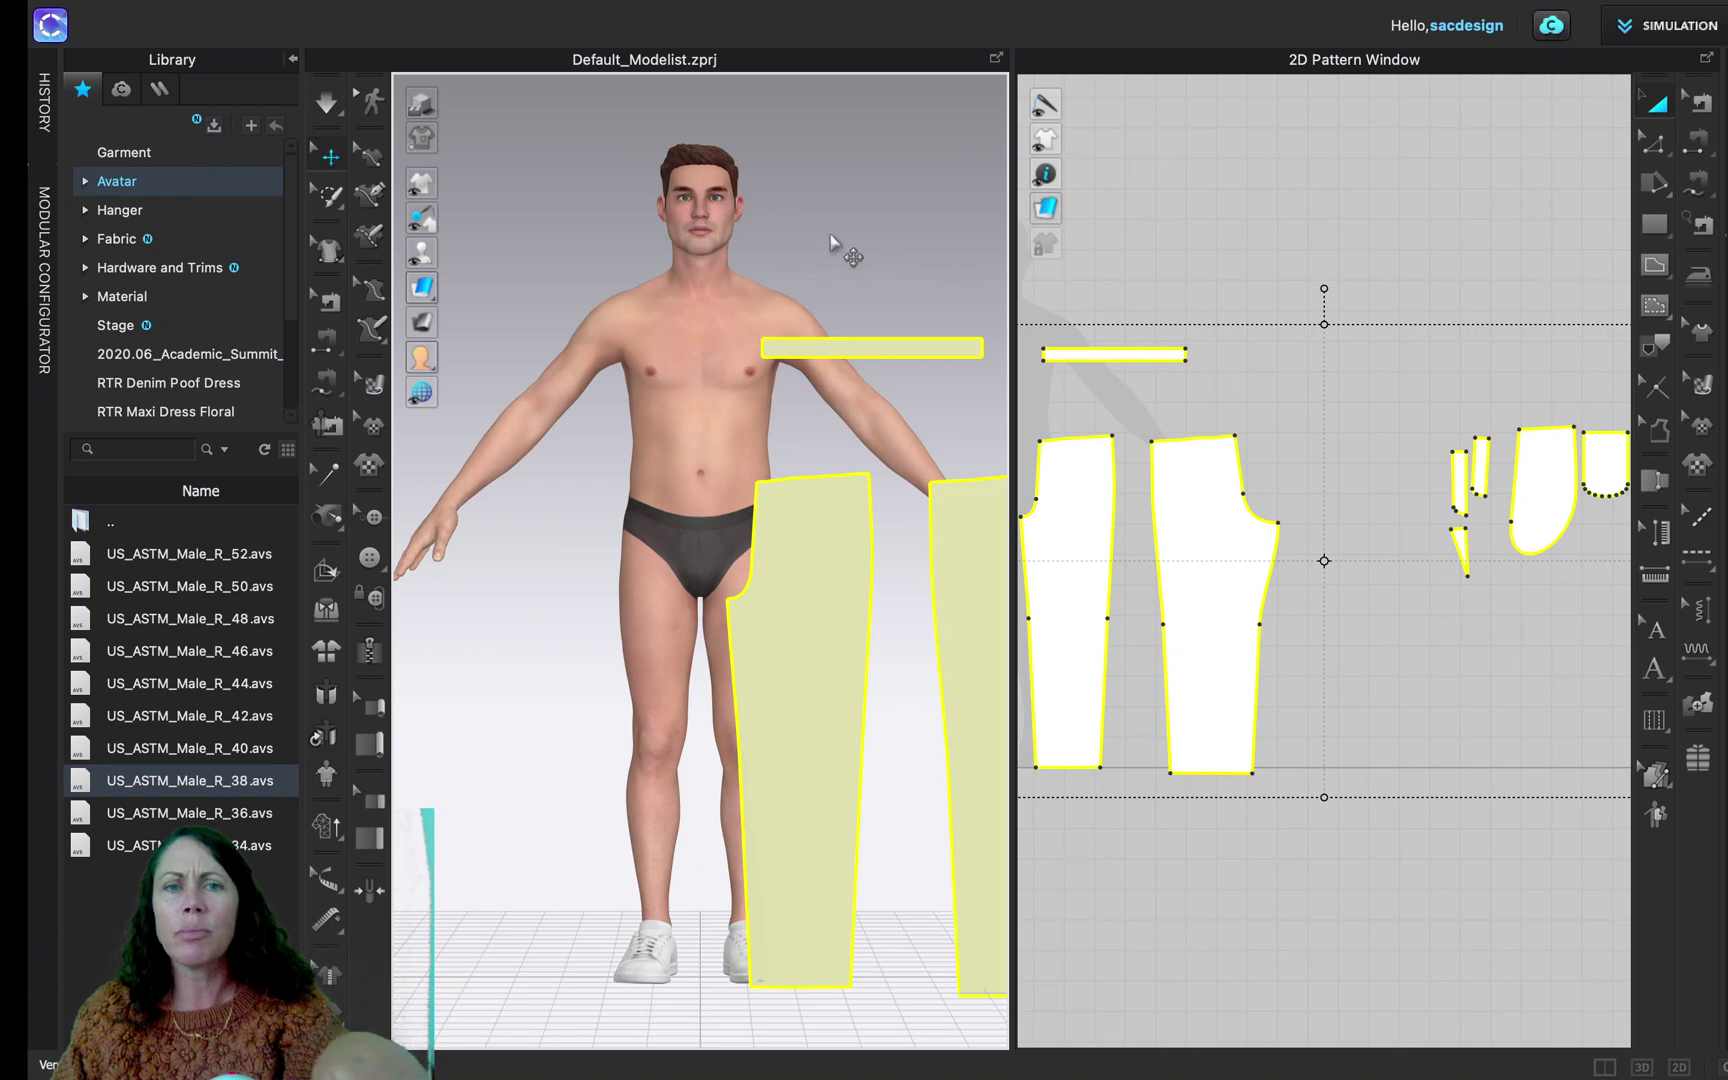
Shift the imported pattern pieces slightly beside the avatar in the 3D window and deselect them
{"action": "scroll", "coordinate": [756, 271], "scroll_direction": "up", "scroll_amount": 3}
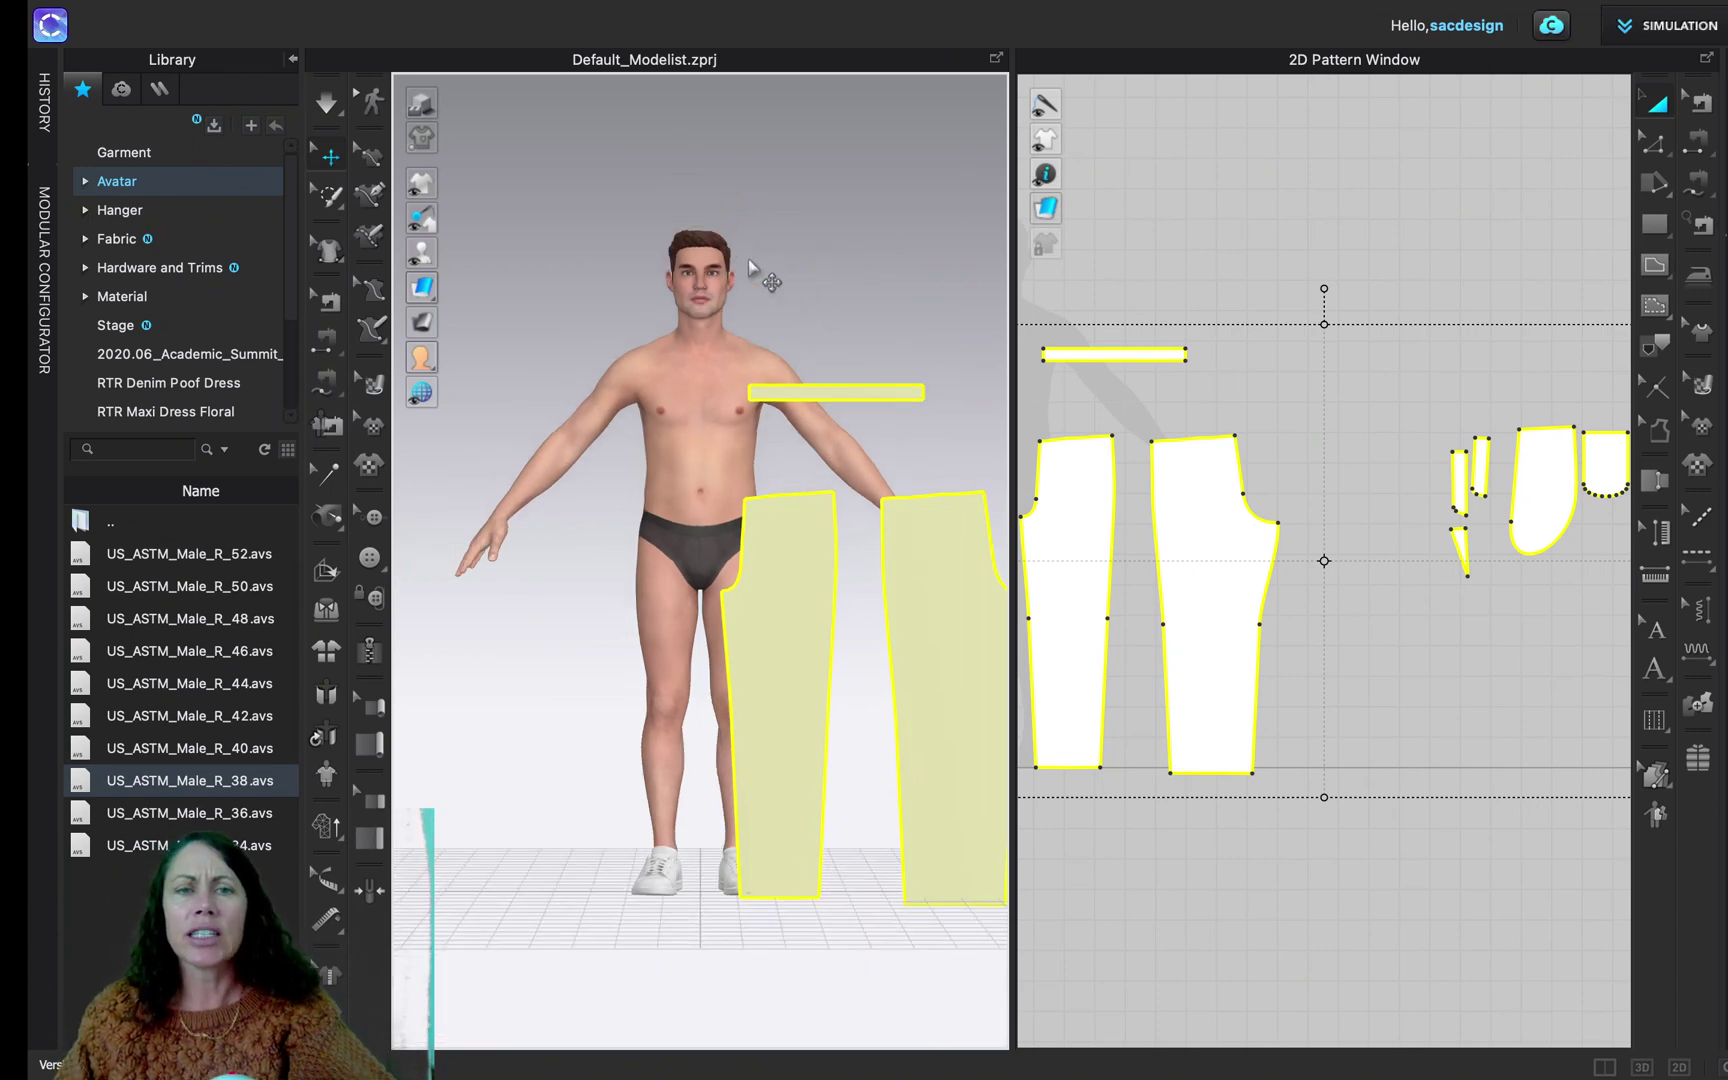
{"action": "scroll", "coordinate": [756, 271], "scroll_direction": "down", "scroll_amount": 3}
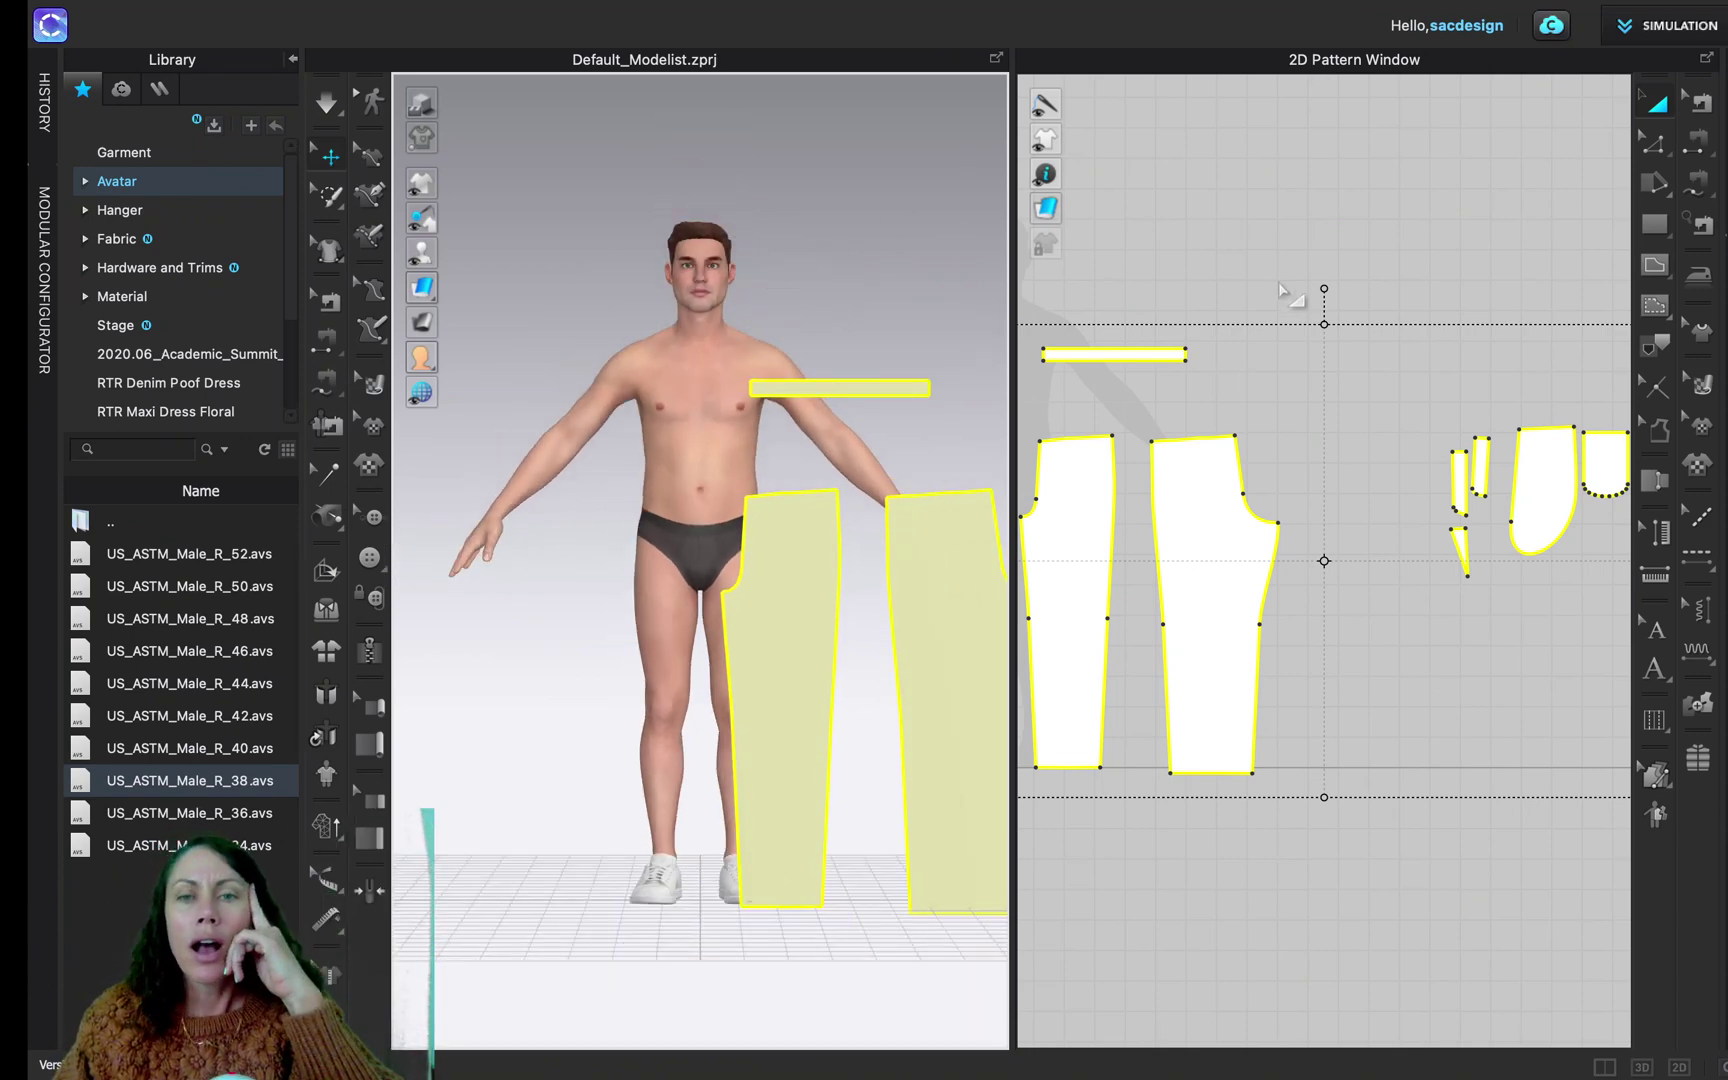
{"action": "middle_click_drag", "start_coordinate": [885, 510], "coordinate": [700, 430]}
{"action": "scroll", "coordinate": [1187, 603], "scroll_direction": "down", "scroll_amount": 3}
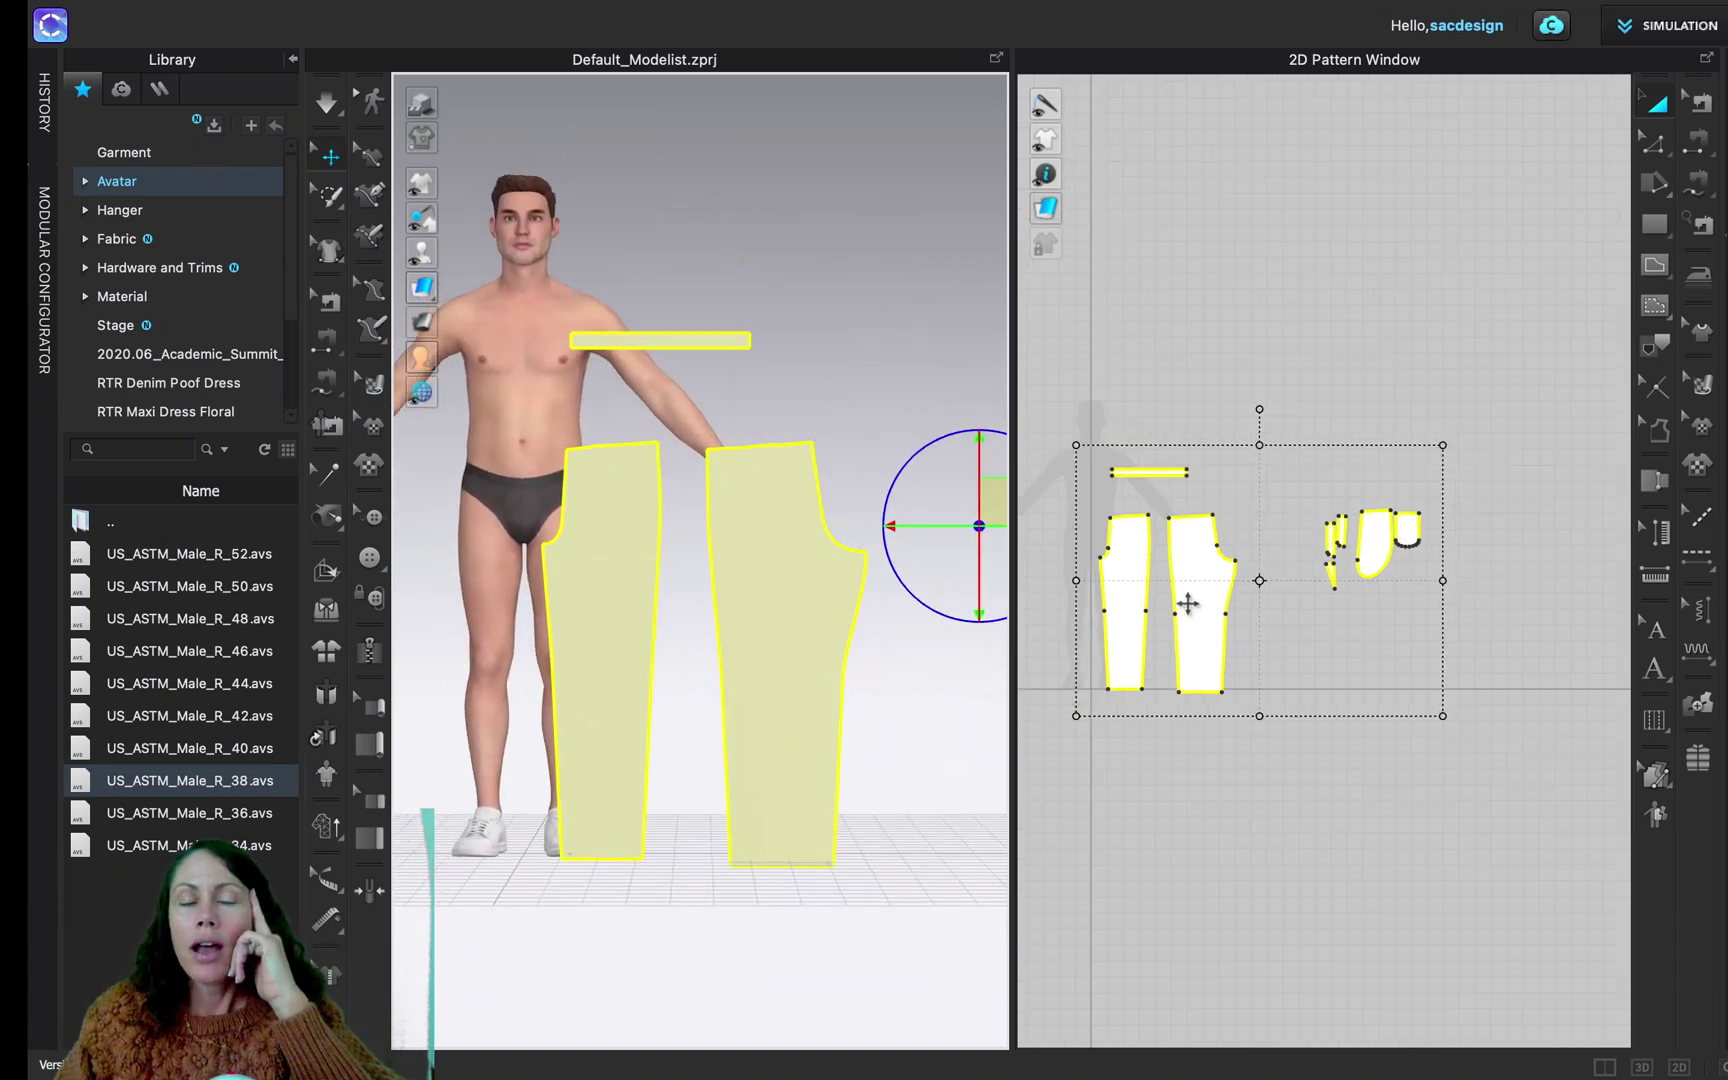
{"action": "scroll", "coordinate": [1187, 600], "scroll_direction": "down", "scroll_amount": 1}
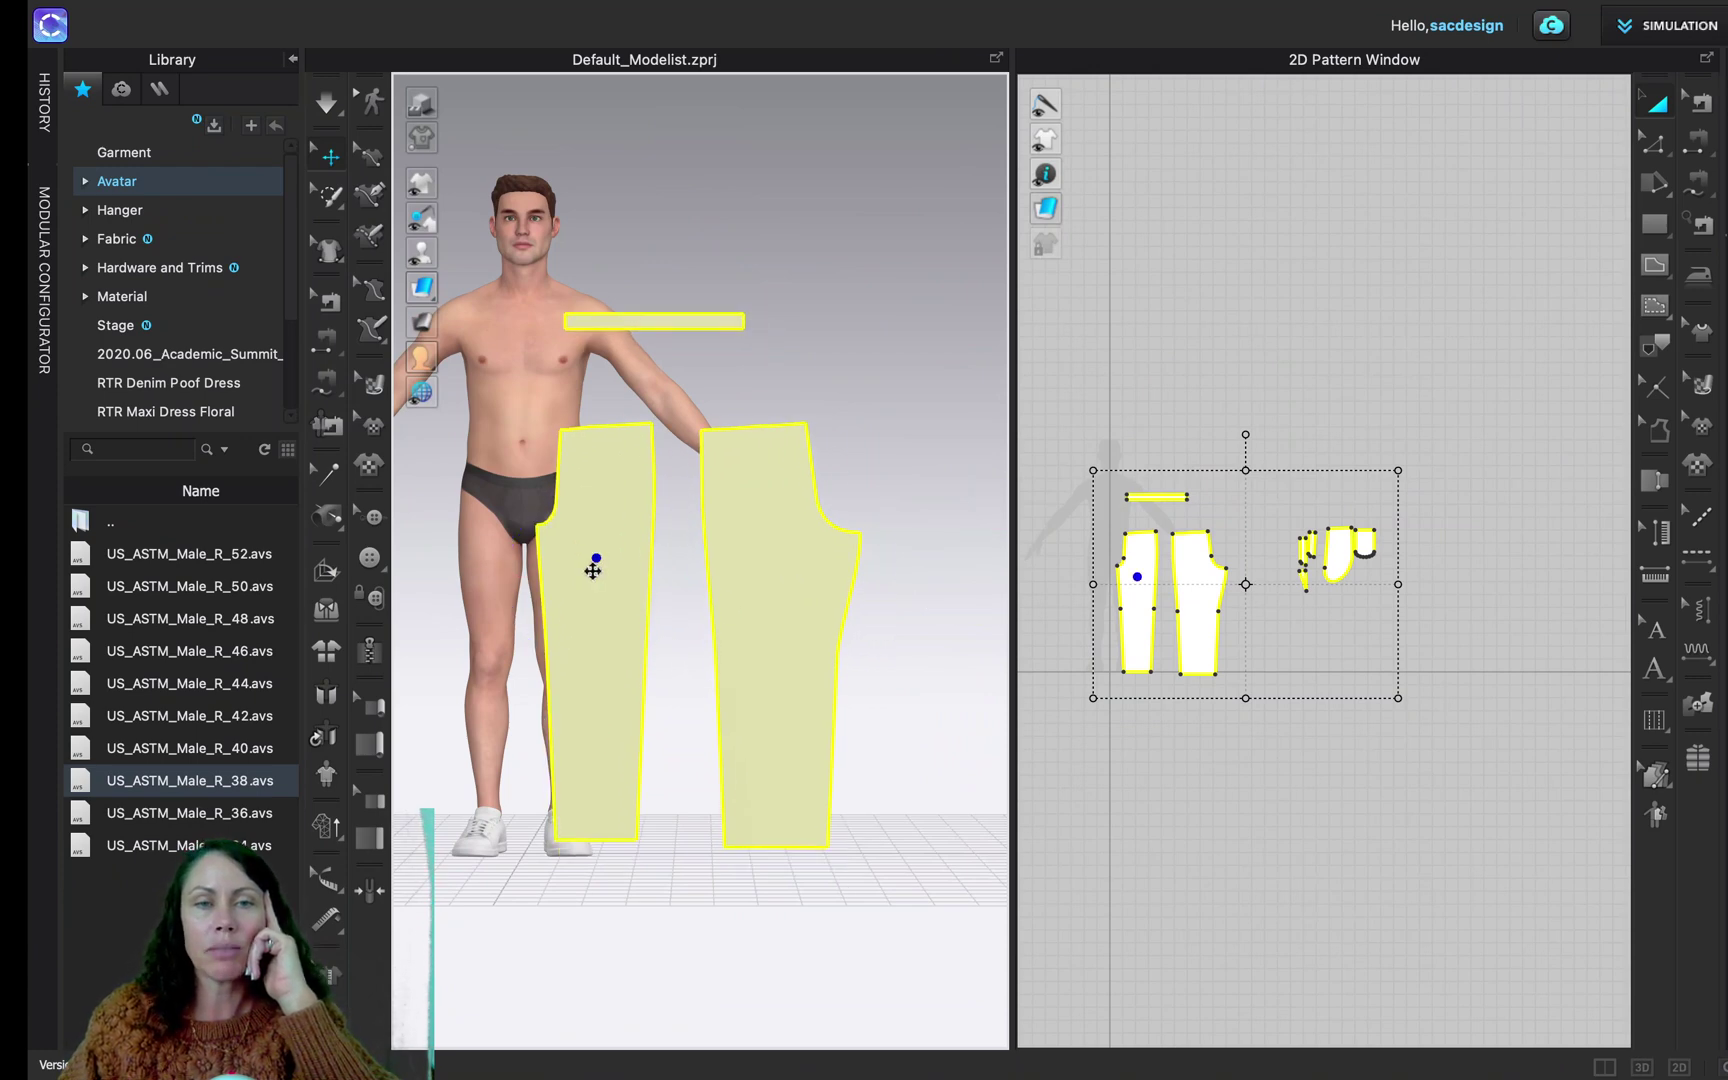
{"action": "left_click_drag", "start_coordinate": [598, 576], "coordinate": [587, 588]}
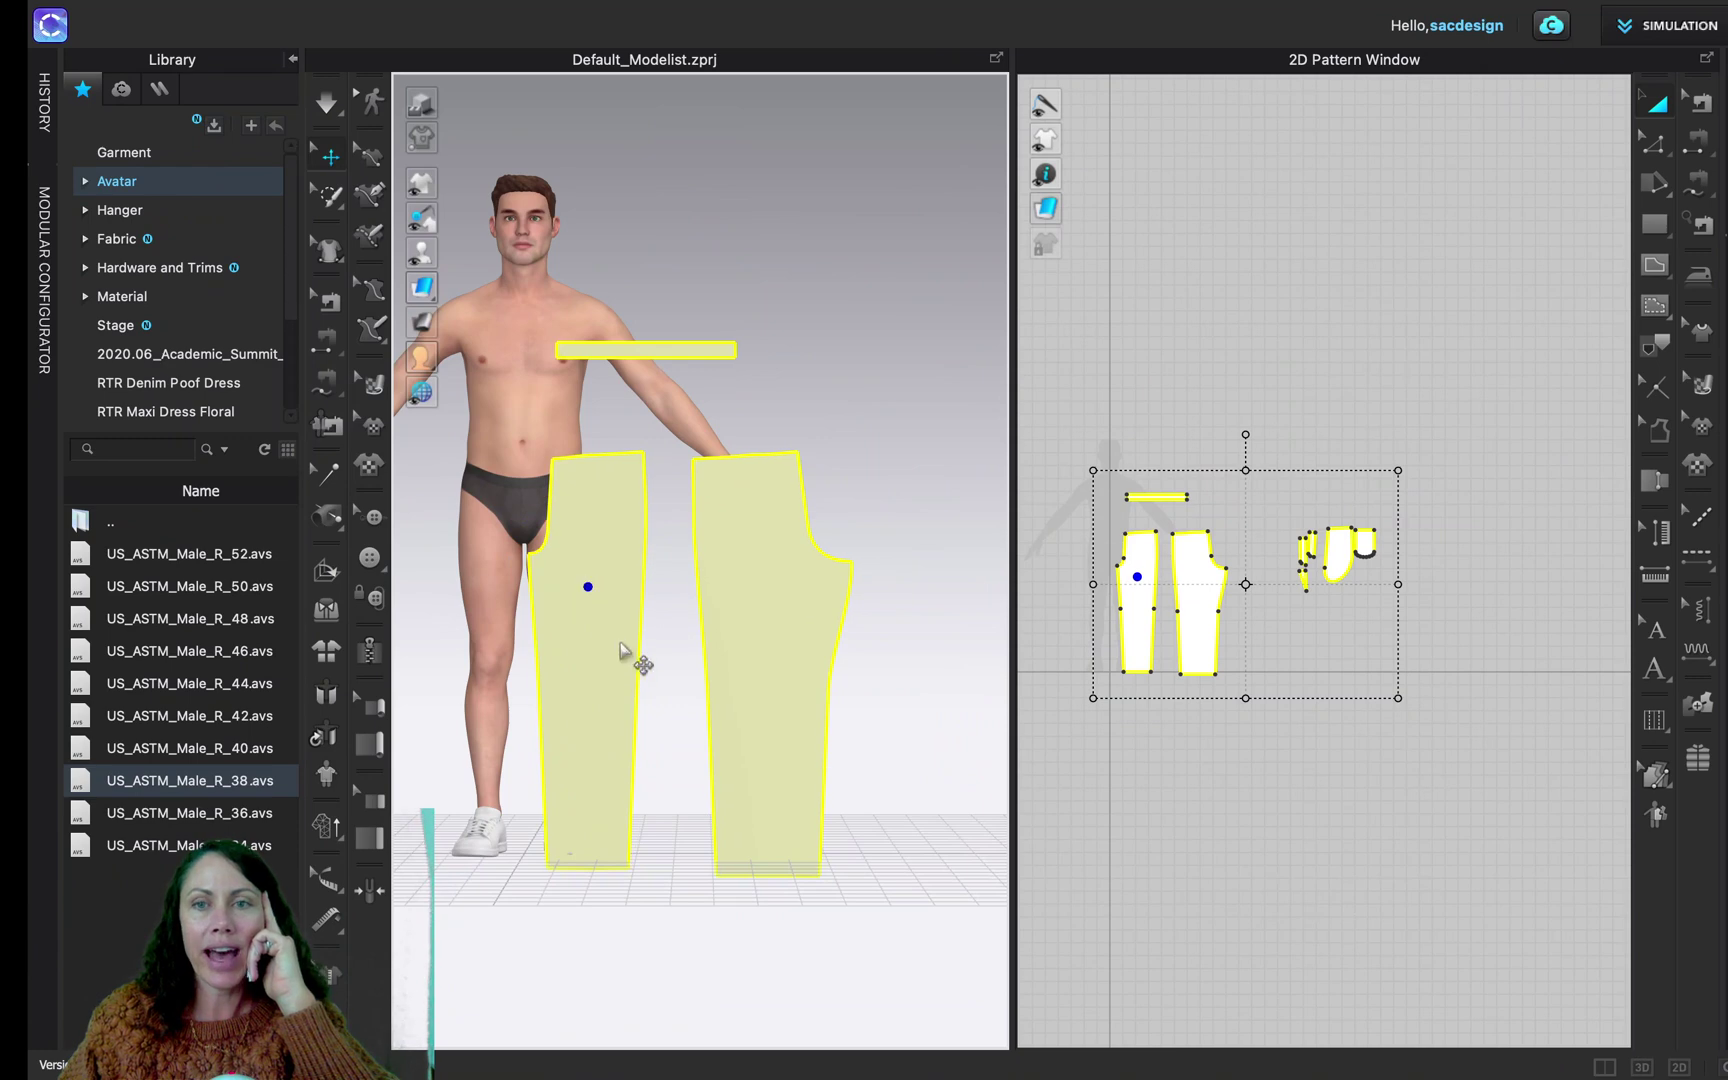
{"action": "left_click", "coordinate": [1298, 655]}
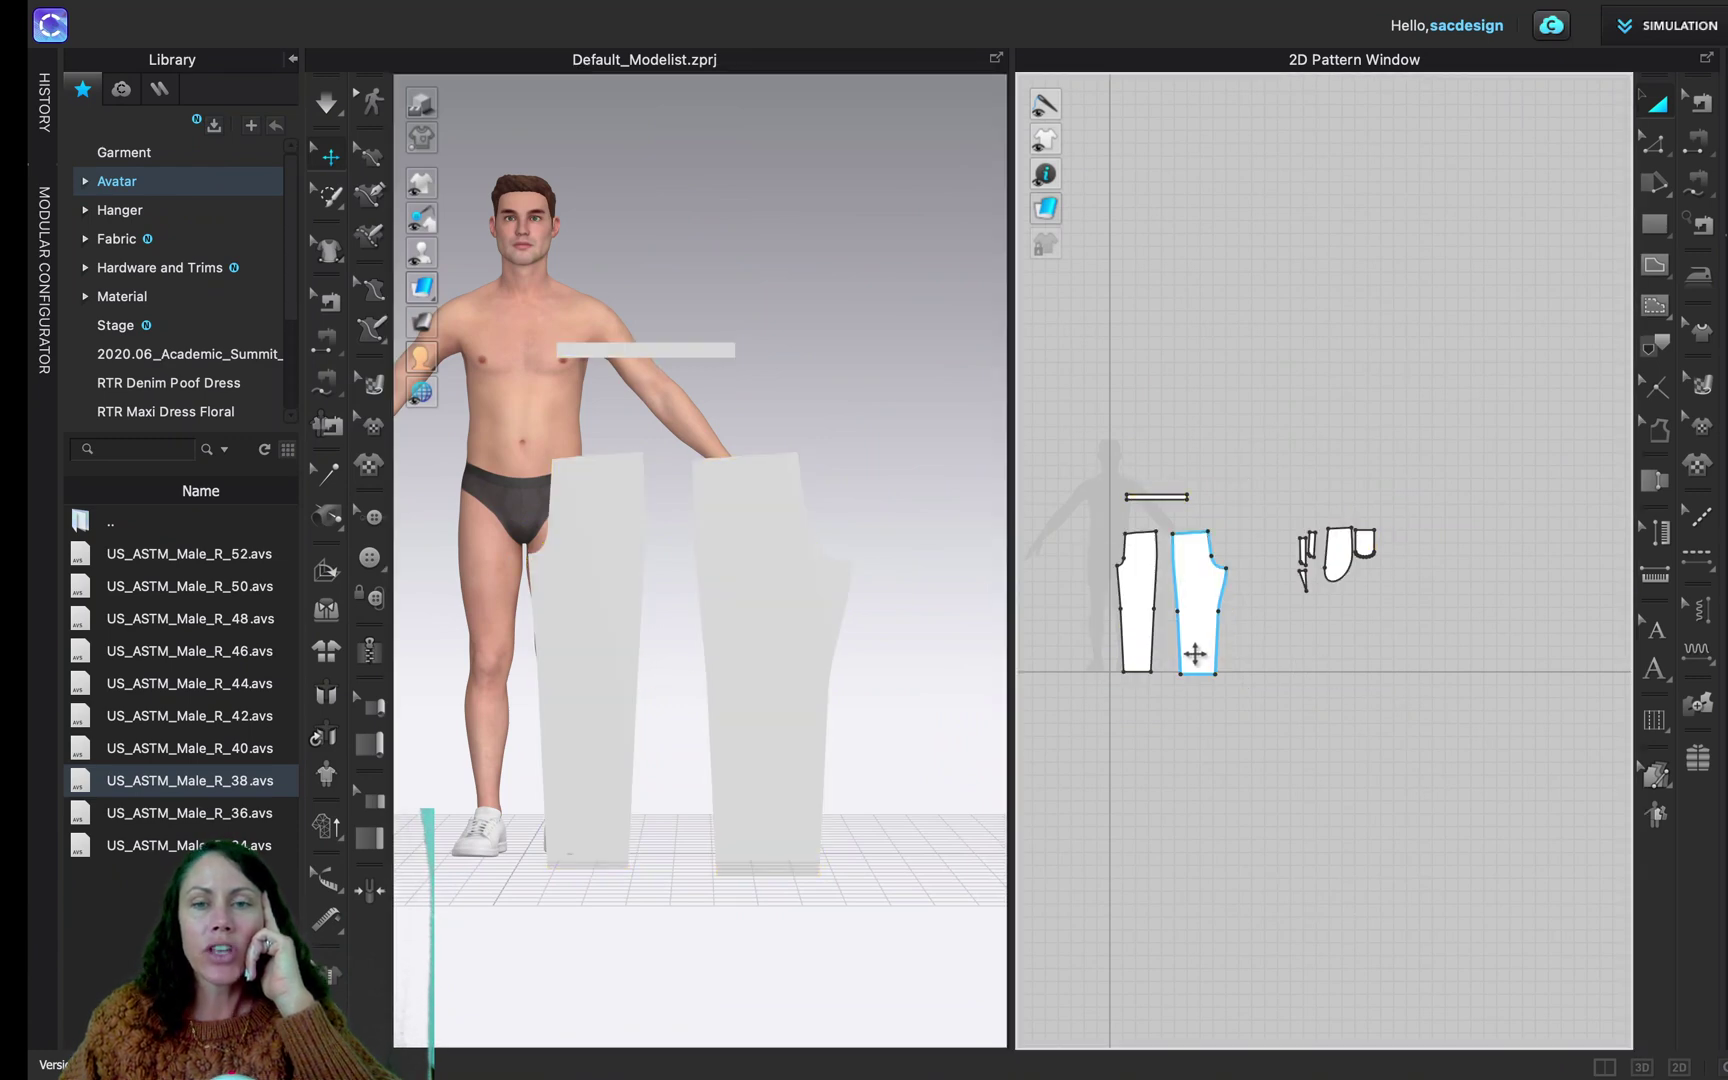
Clone the front trouser leg as a Symmetric Pattern (with Sewing) and place the copy about 15.57 in beside the original, on the crotch side
{"action": "right_click_drag", "start_coordinate": [1196, 656], "coordinate": [1338, 663]}
{"action": "left_click", "coordinate": [1260, 581]}
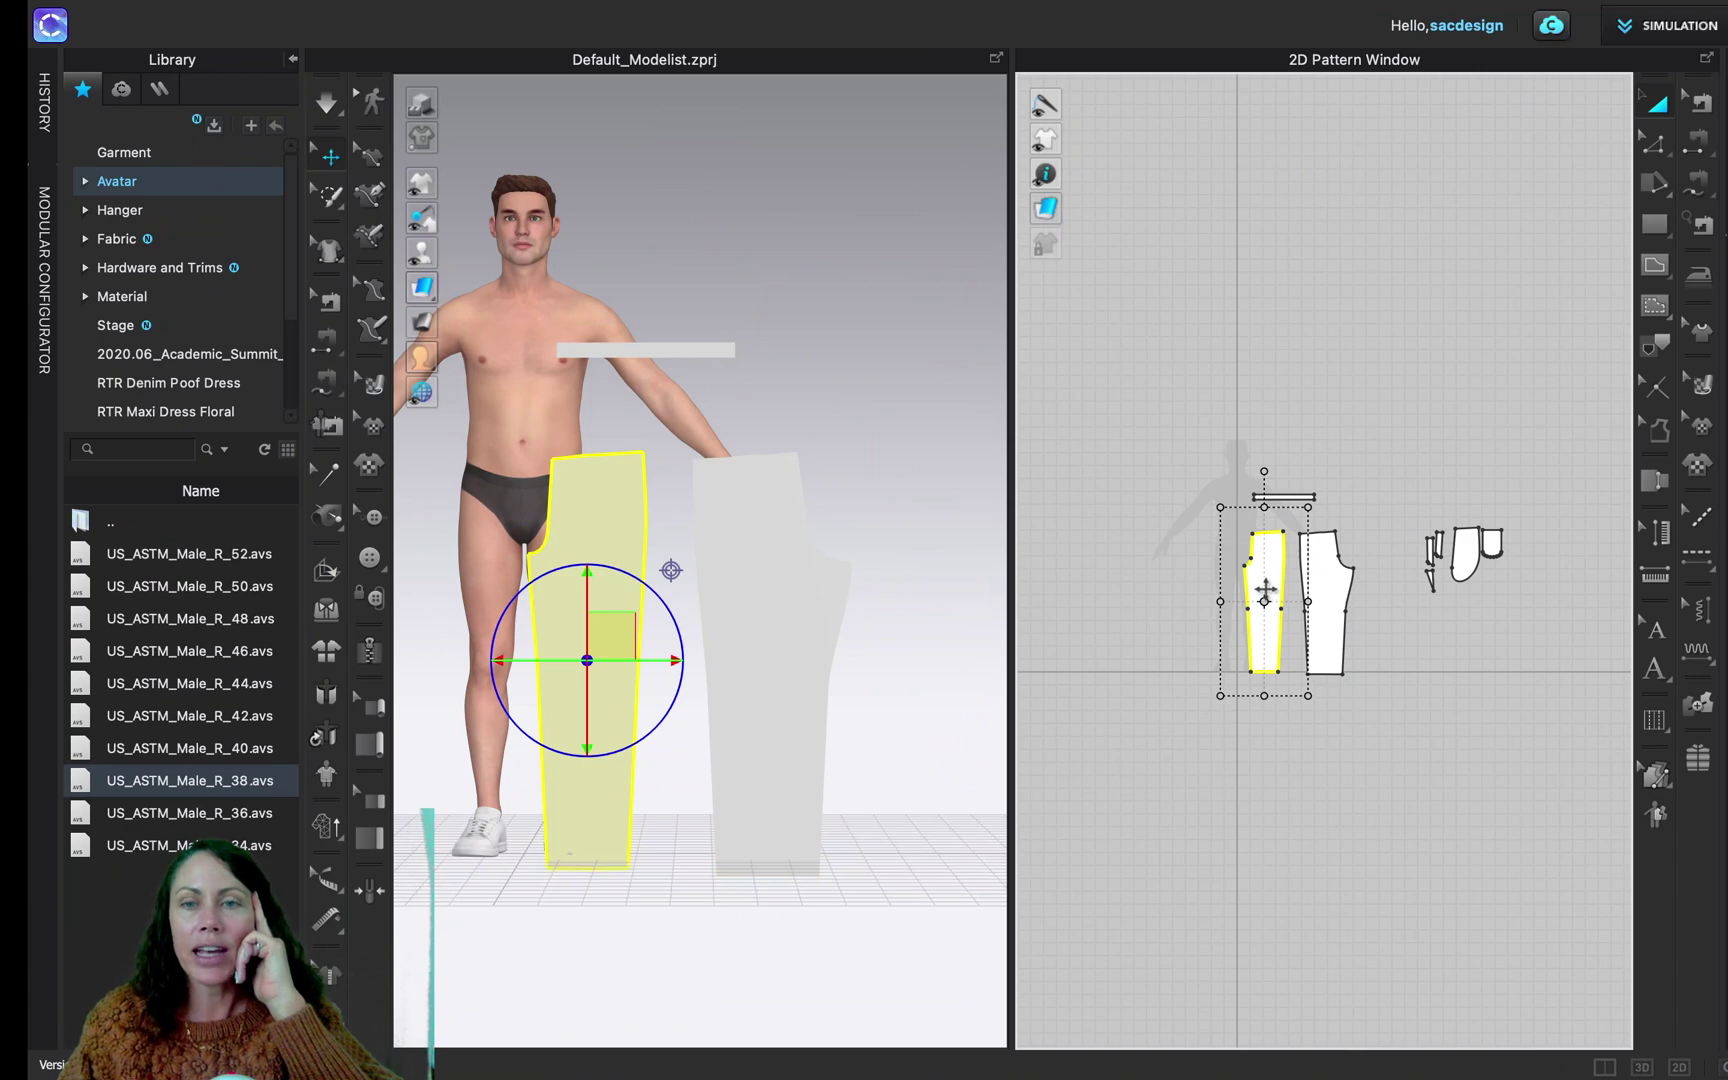
{"action": "right_click", "coordinate": [1265, 591]}
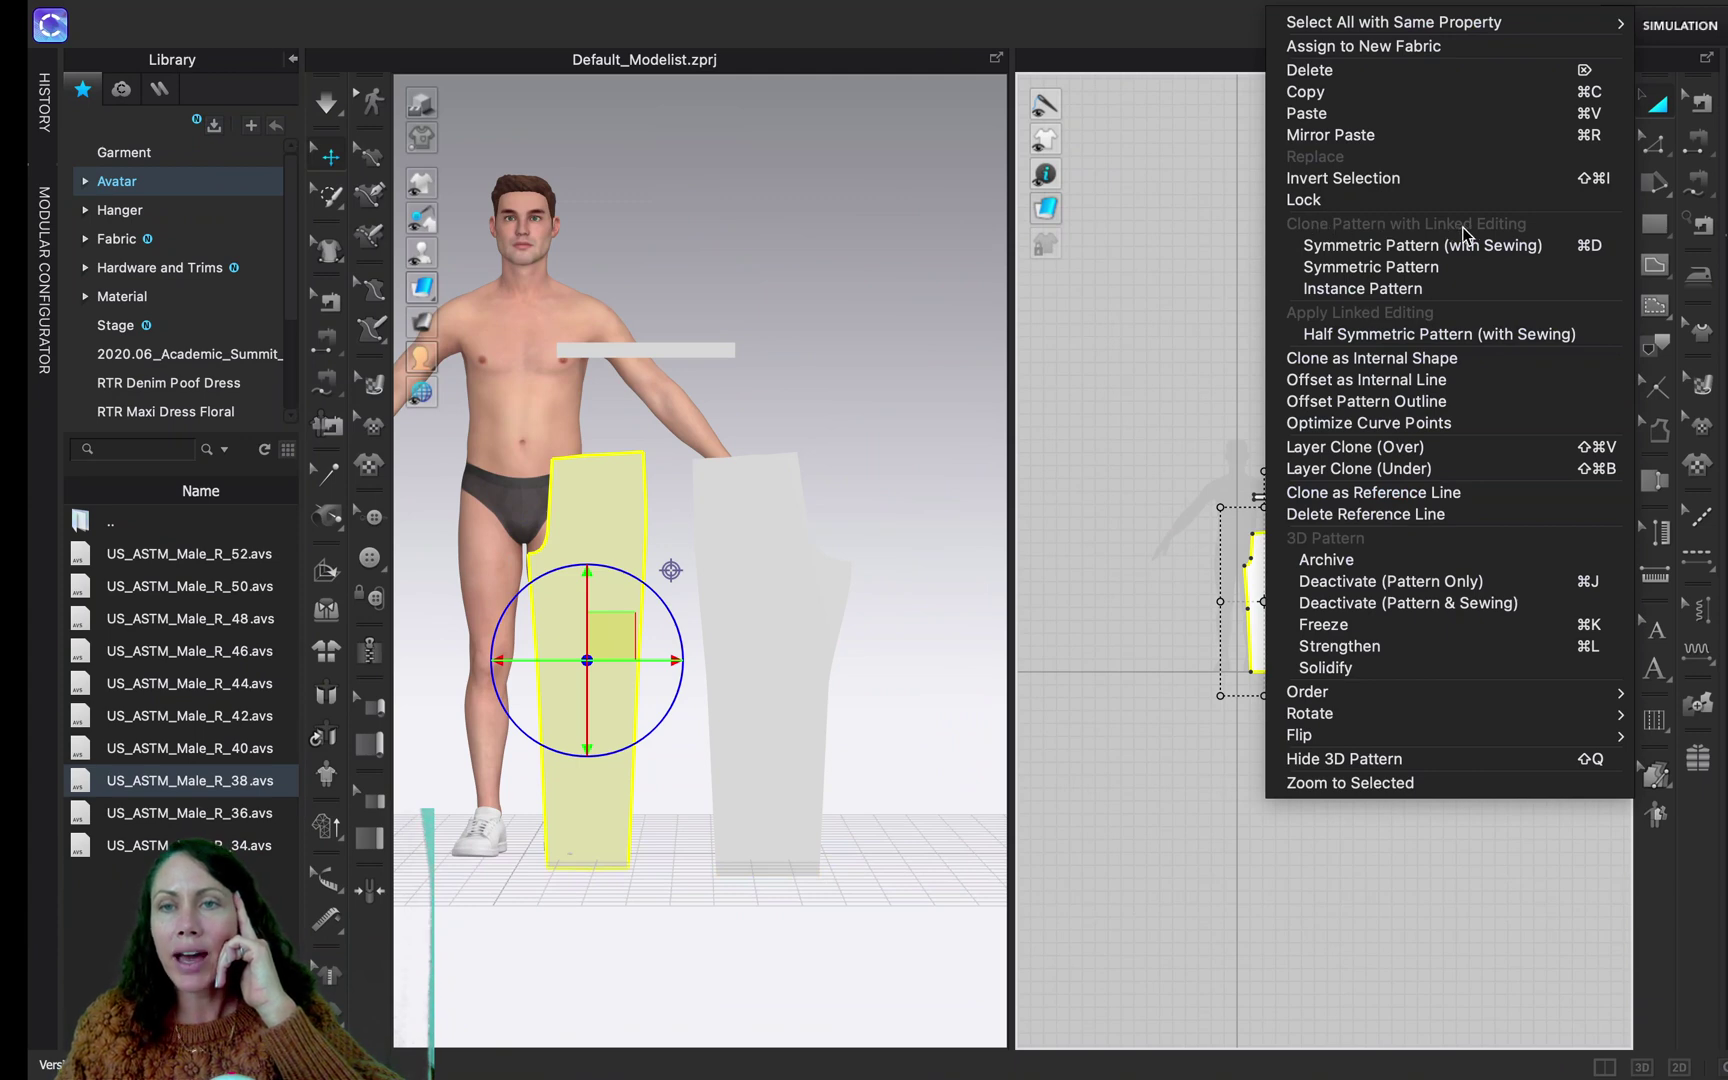
{"action": "left_click", "coordinate": [1495, 258]}
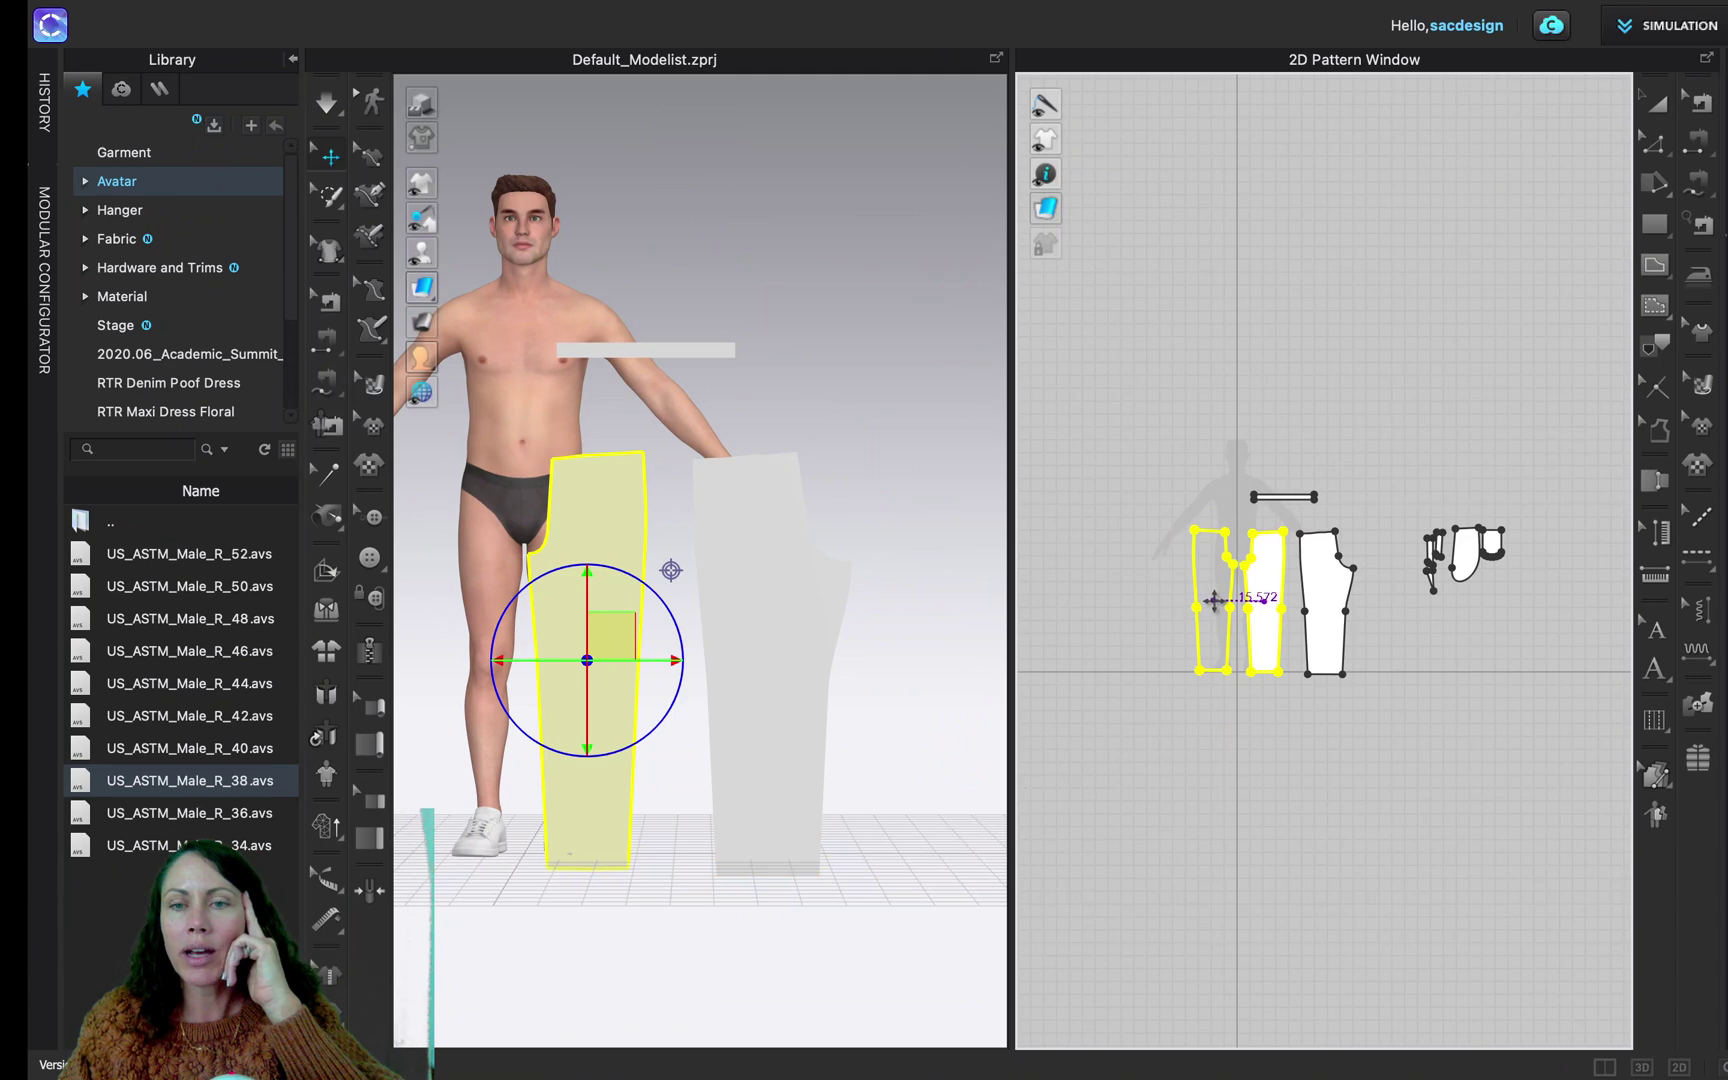
{"action": "left_click", "coordinate": [1214, 600]}
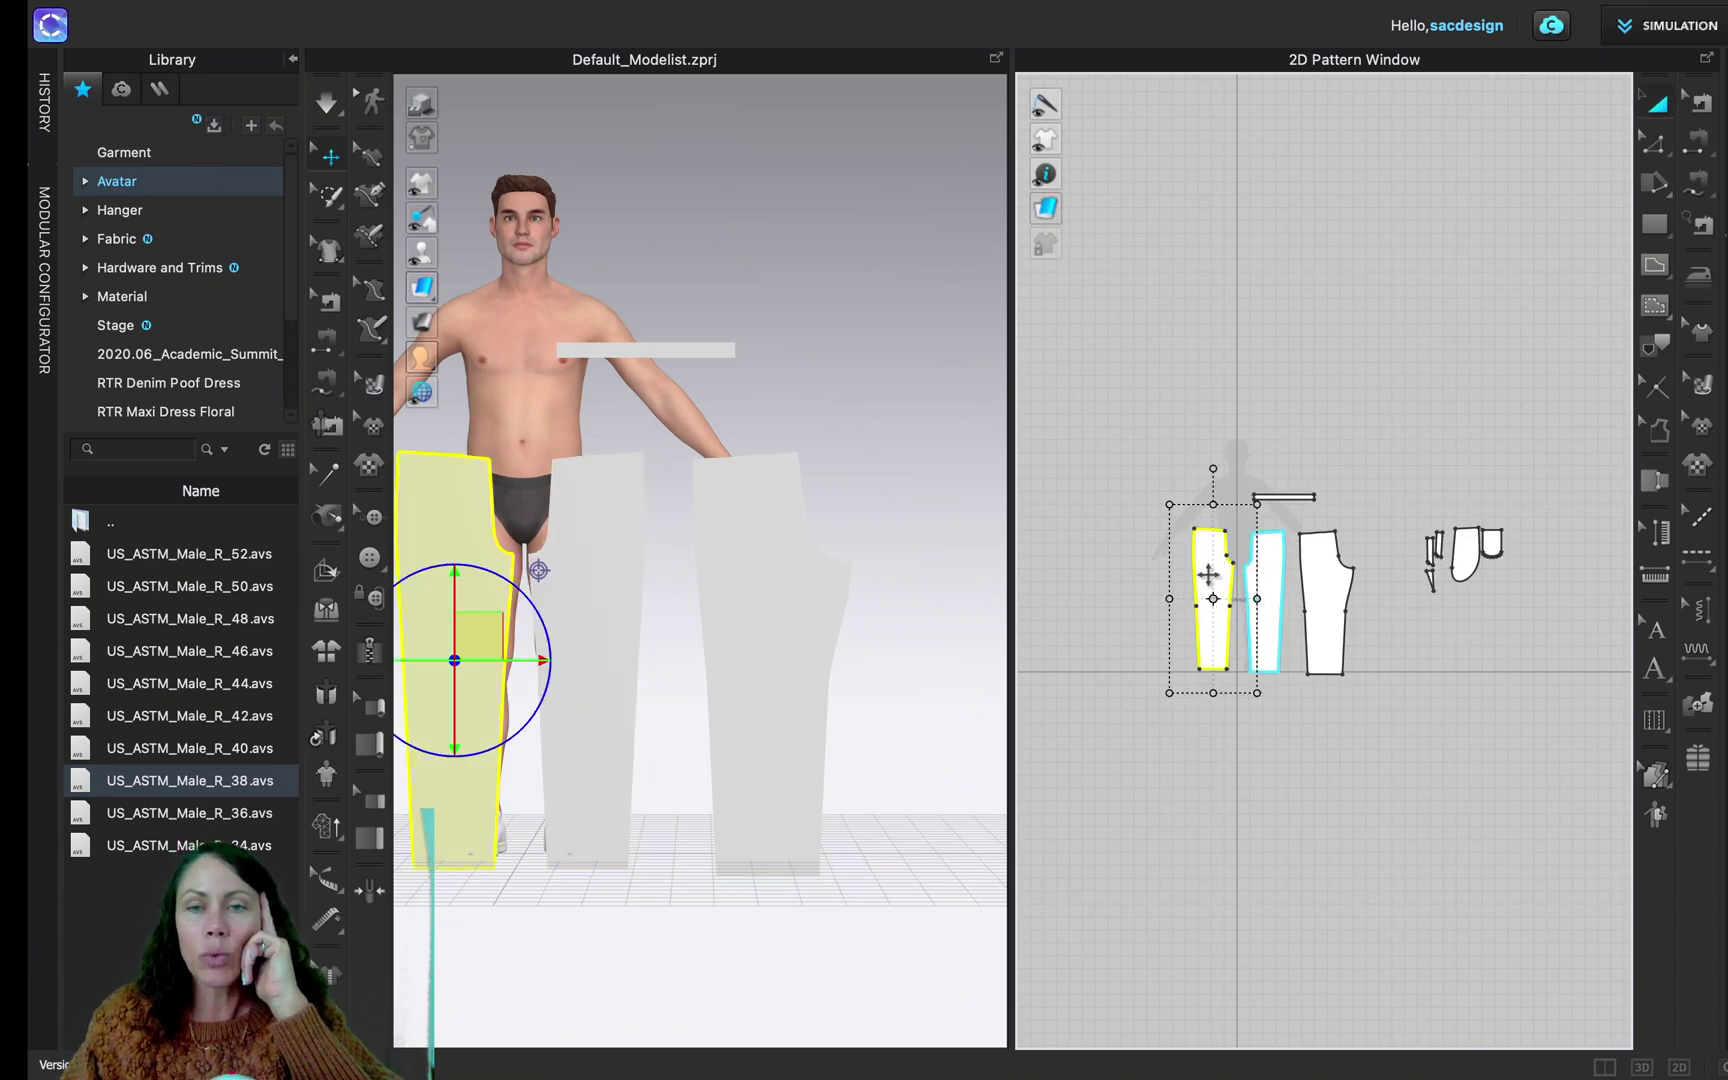
{"action": "left_click", "coordinate": [1264, 555]}
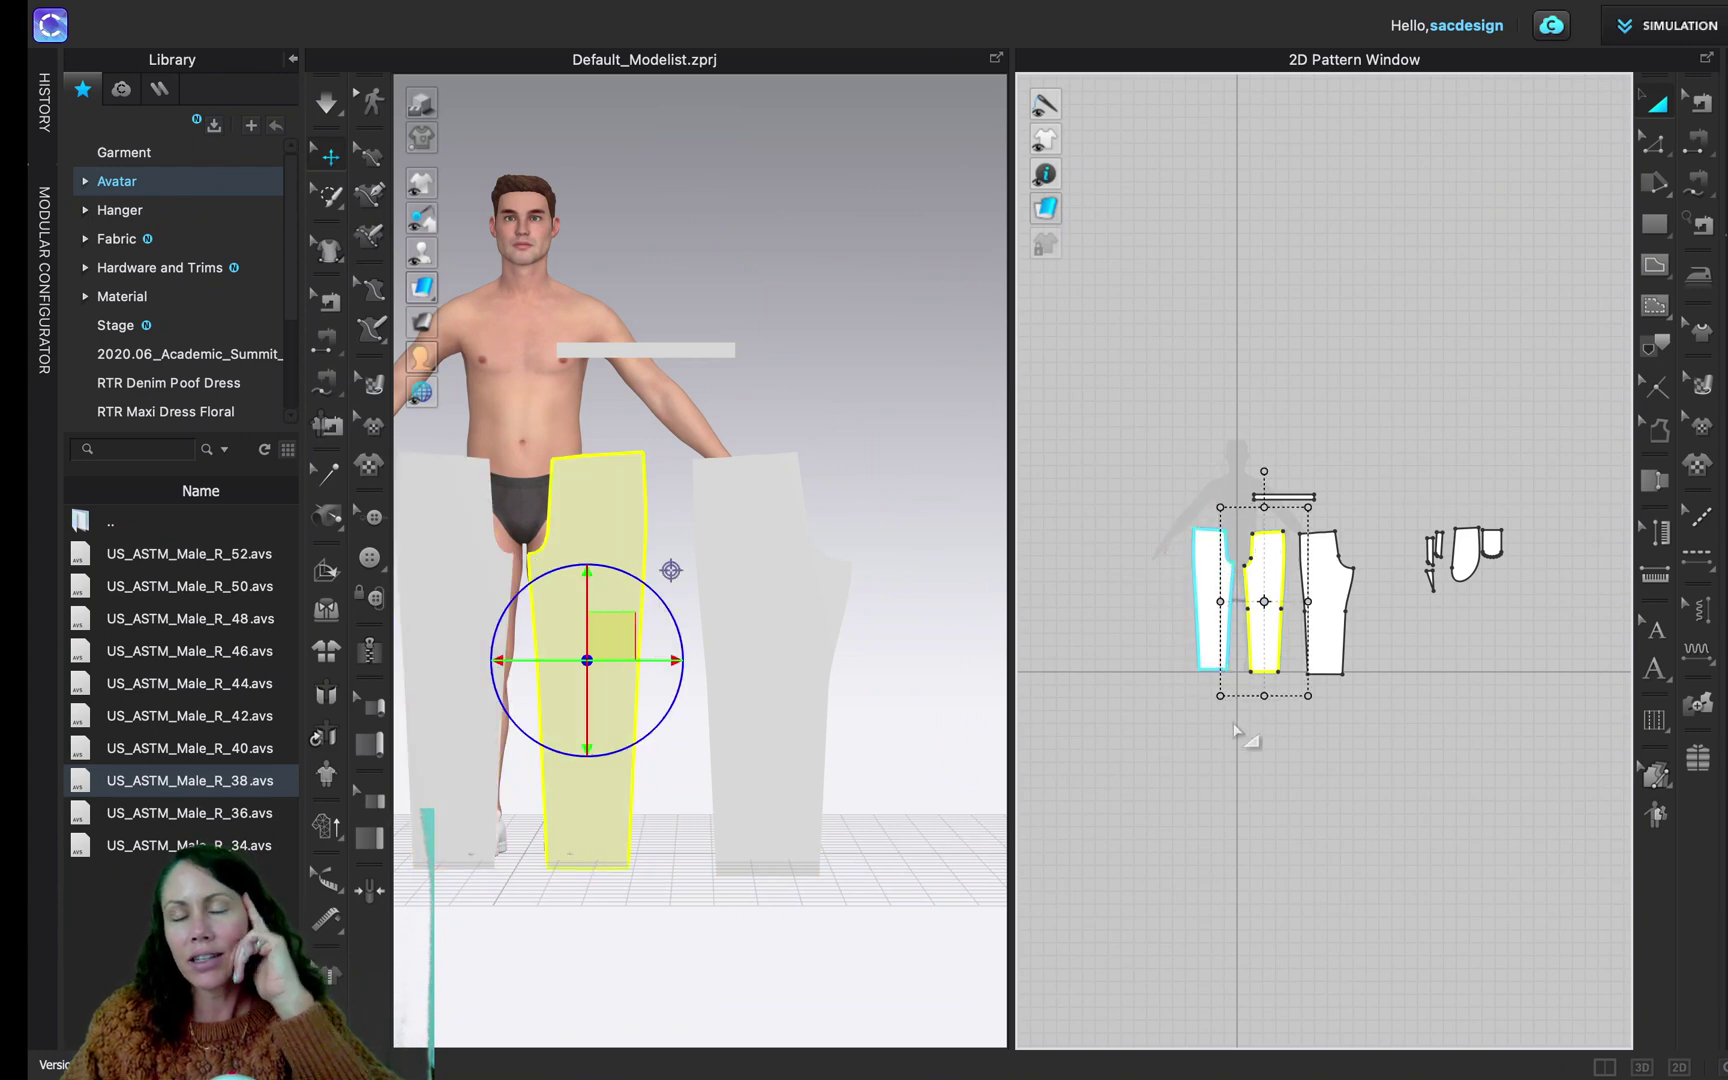
{"action": "left_click", "coordinate": [1291, 712]}
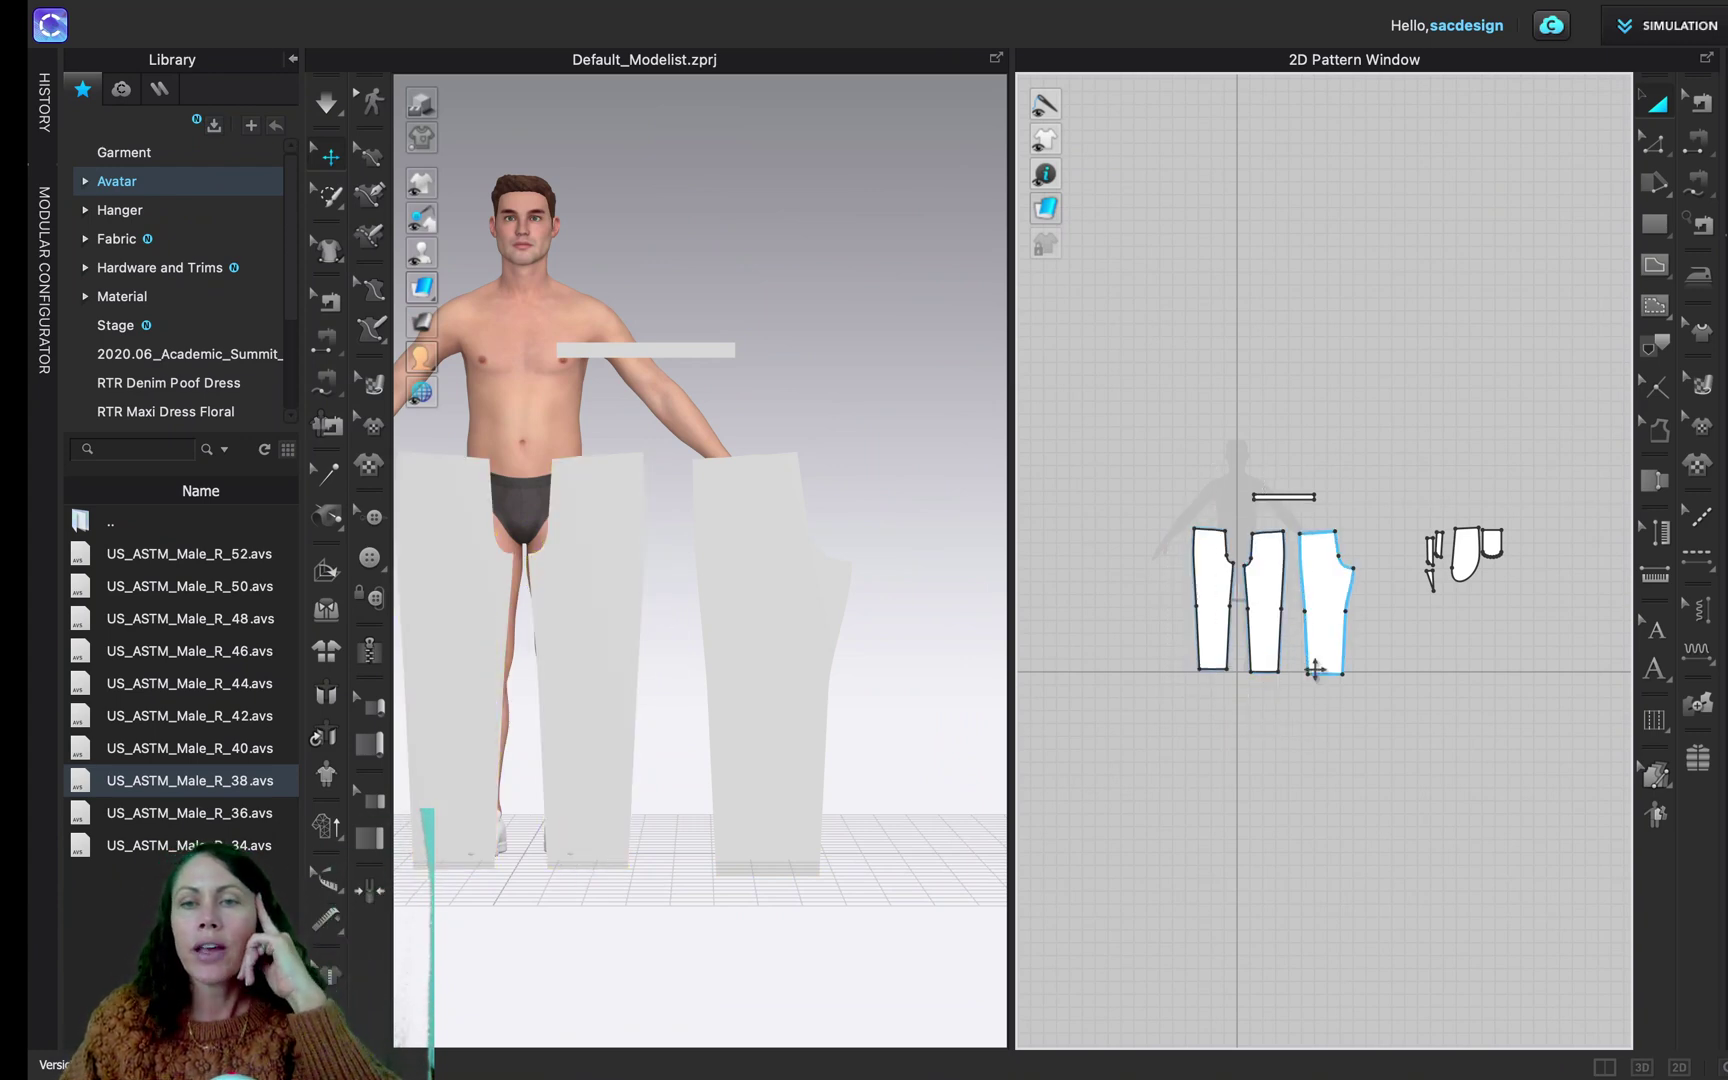
Move the group of small pocket and fly pieces in the 2D window to the space above the back trouser leg, near the waistband
{"action": "left_click_drag", "start_coordinate": [1410, 488], "coordinate": [1505, 576]}
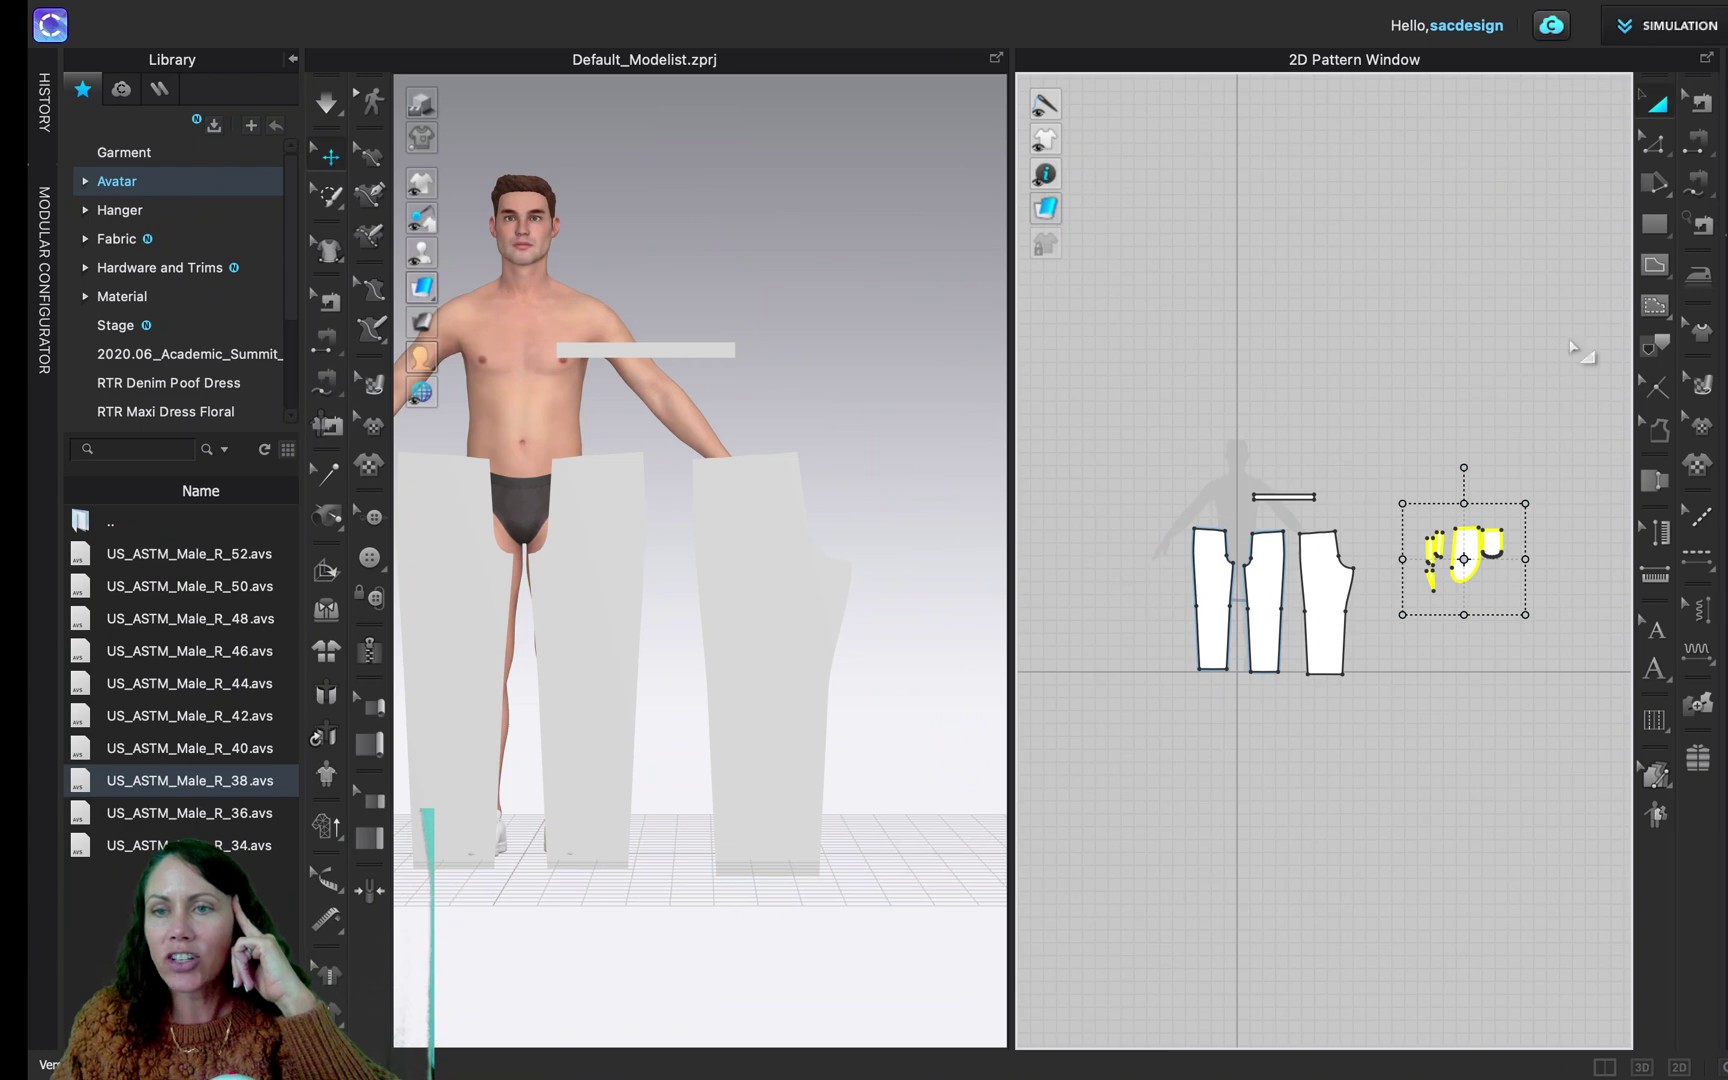
{"action": "left_click_drag", "start_coordinate": [1497, 540], "coordinate": [1386, 424]}
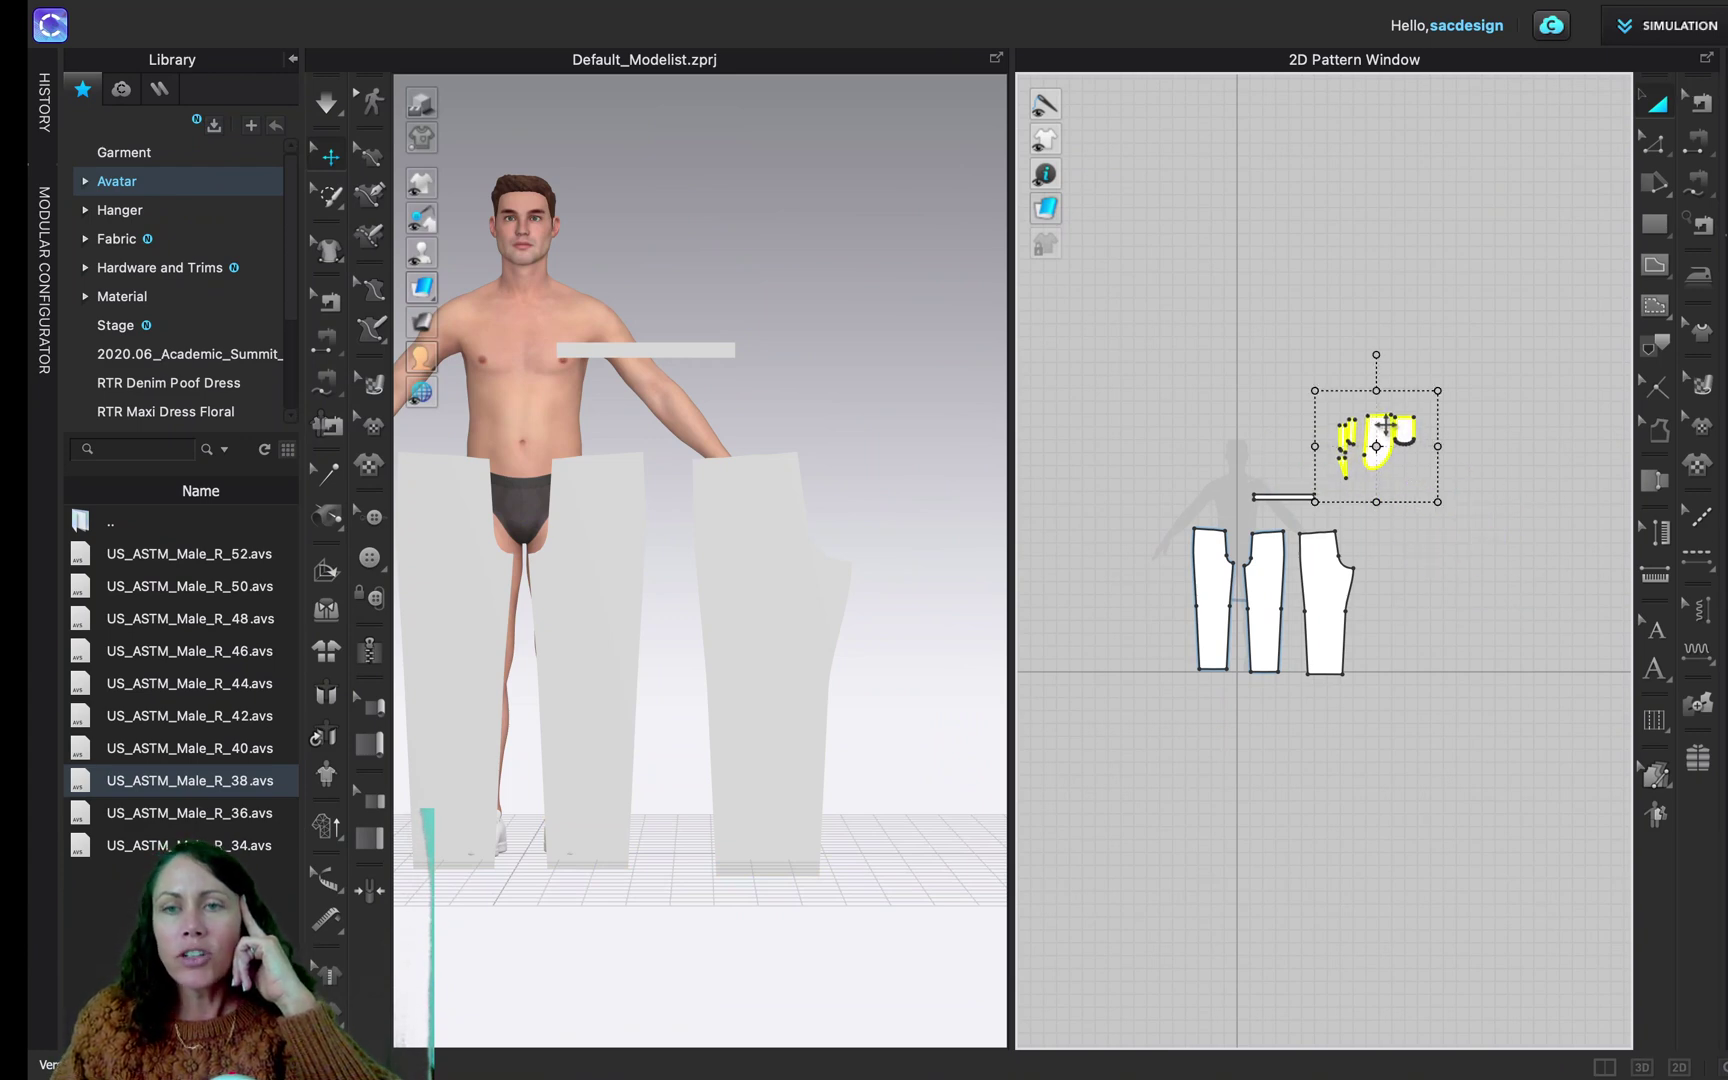
{"action": "scroll", "coordinate": [710, 400], "scroll_direction": "down", "scroll_amount": 2}
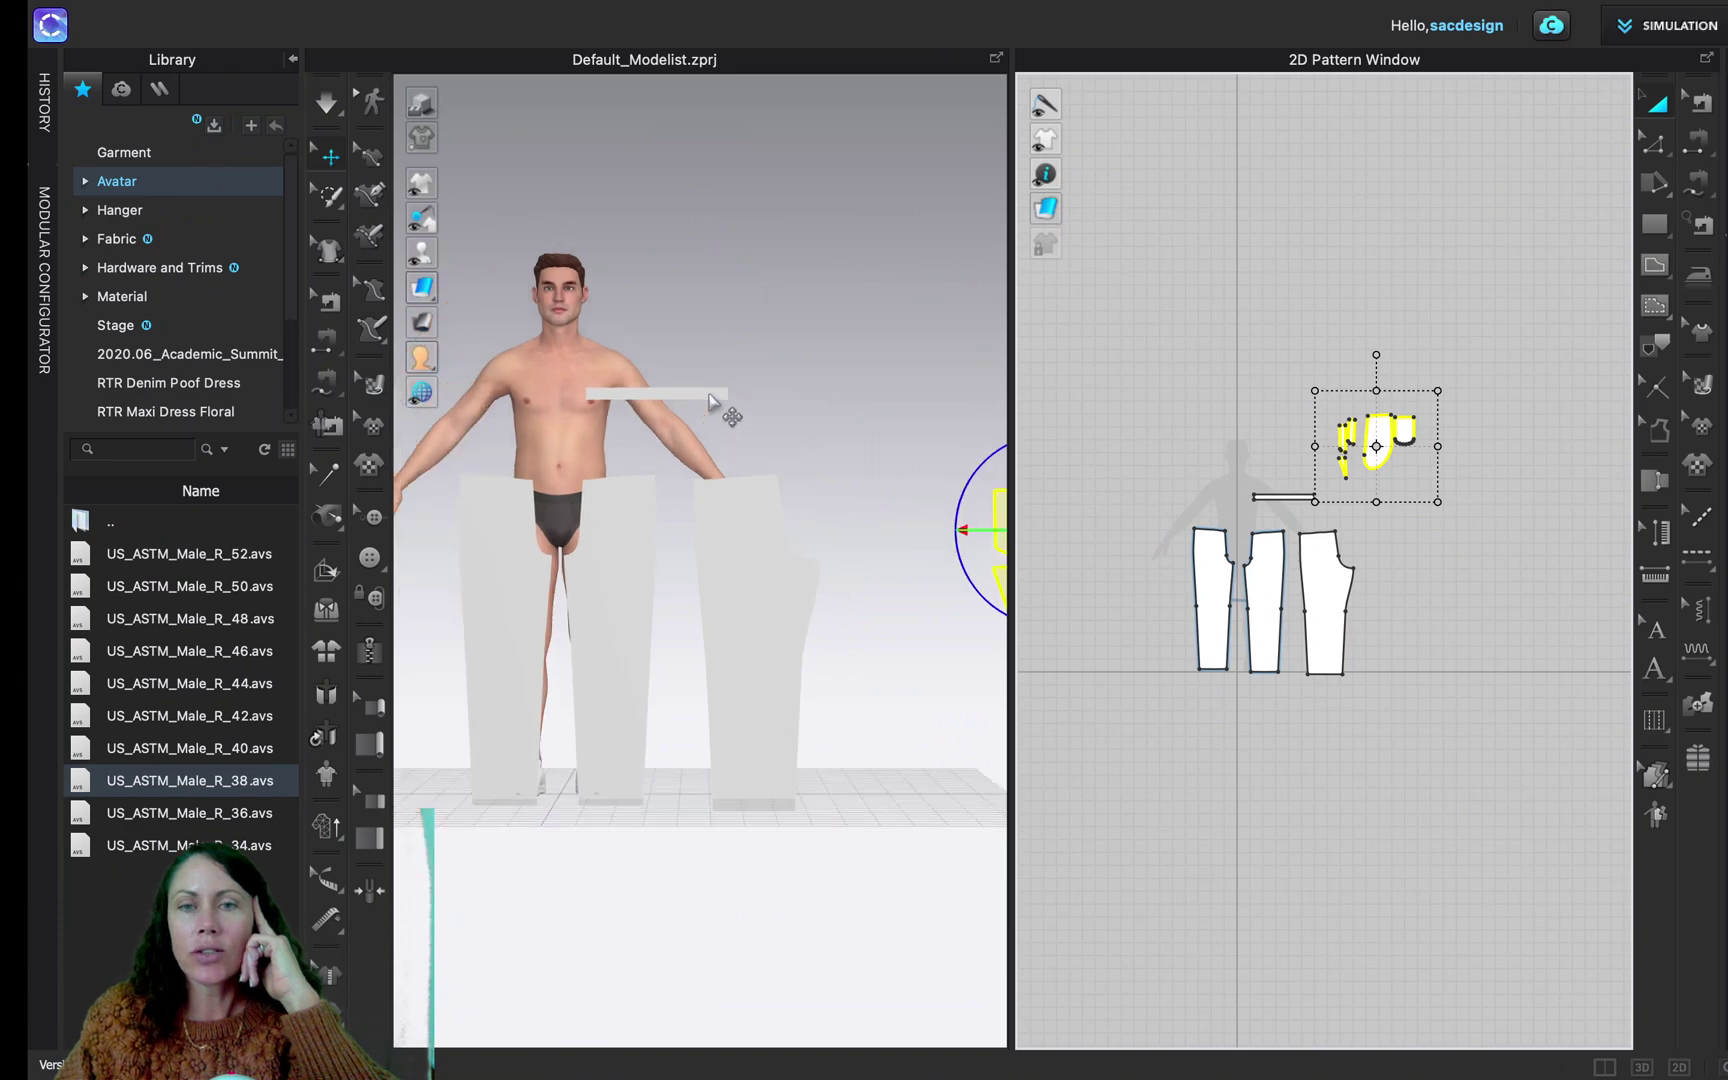
{"action": "scroll", "coordinate": [710, 400], "scroll_direction": "down", "scroll_amount": 2}
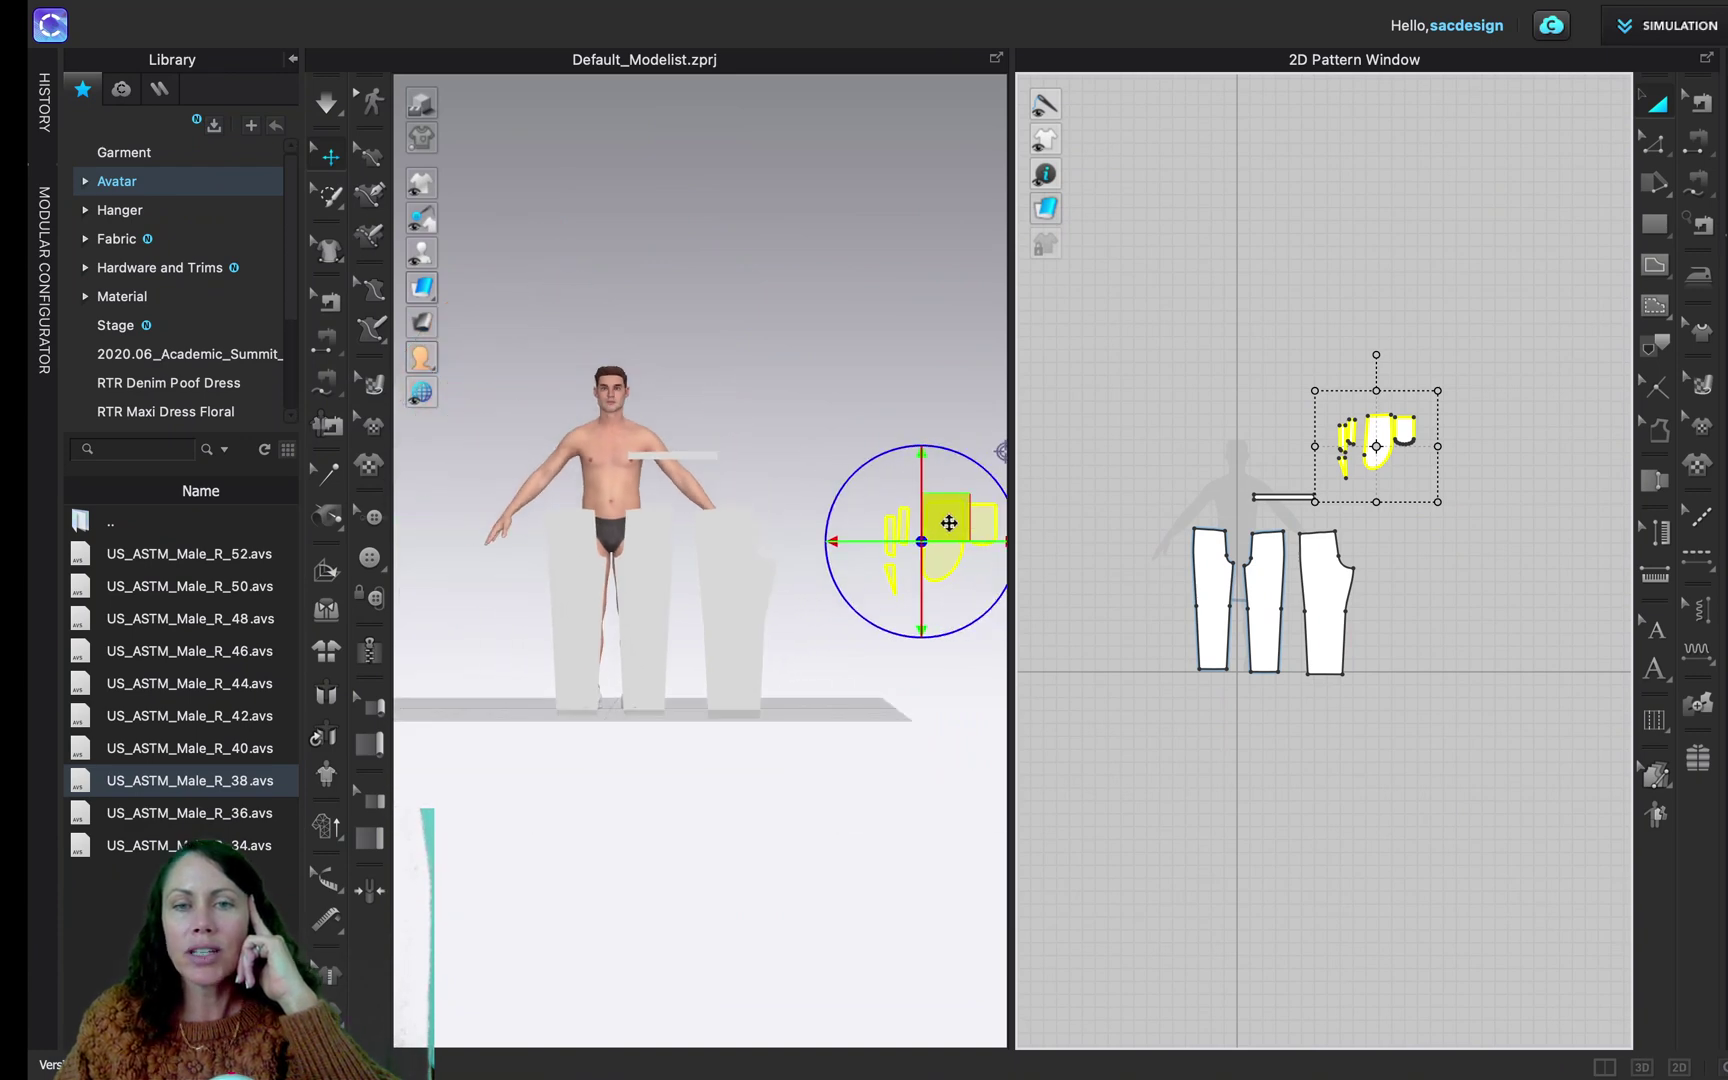
{"action": "right_click", "coordinate": [948, 523]}
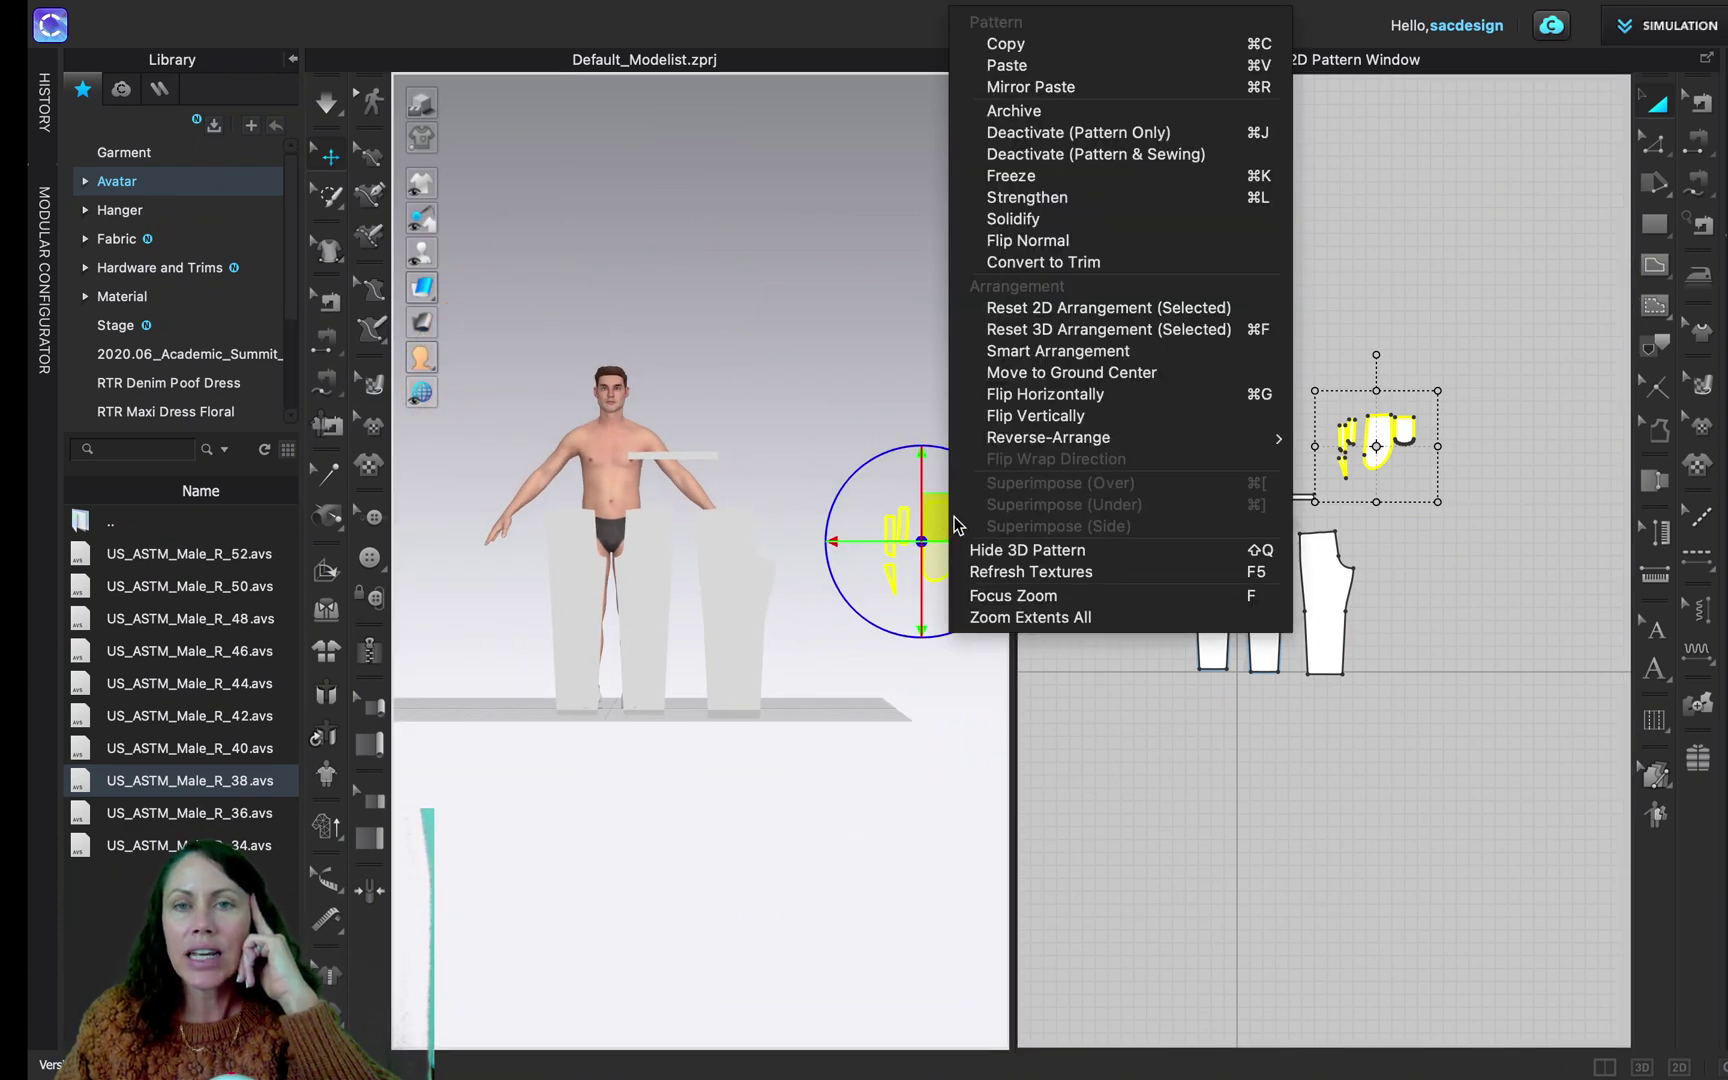
{"action": "left_click", "coordinate": [1022, 185]}
{"action": "scroll", "coordinate": [790, 610], "scroll_direction": "down", "scroll_amount": 1}
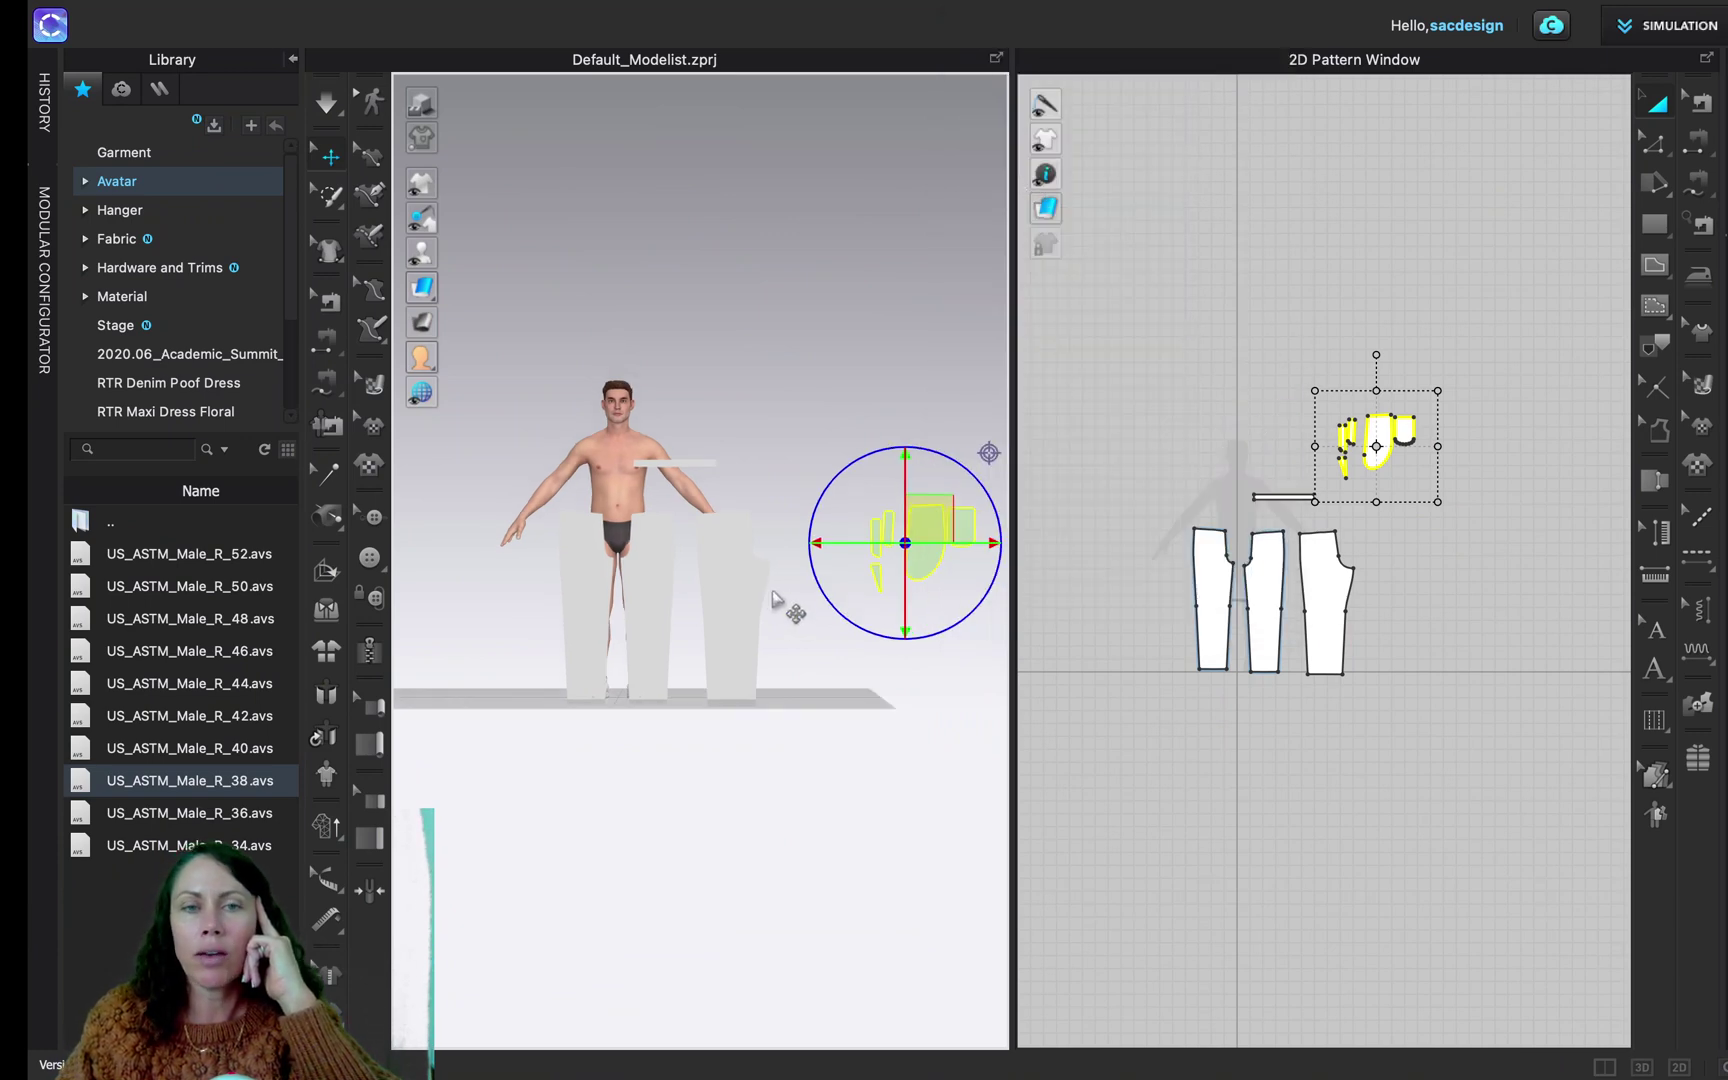
{"action": "scroll", "coordinate": [780, 600], "scroll_direction": "up", "scroll_amount": 5}
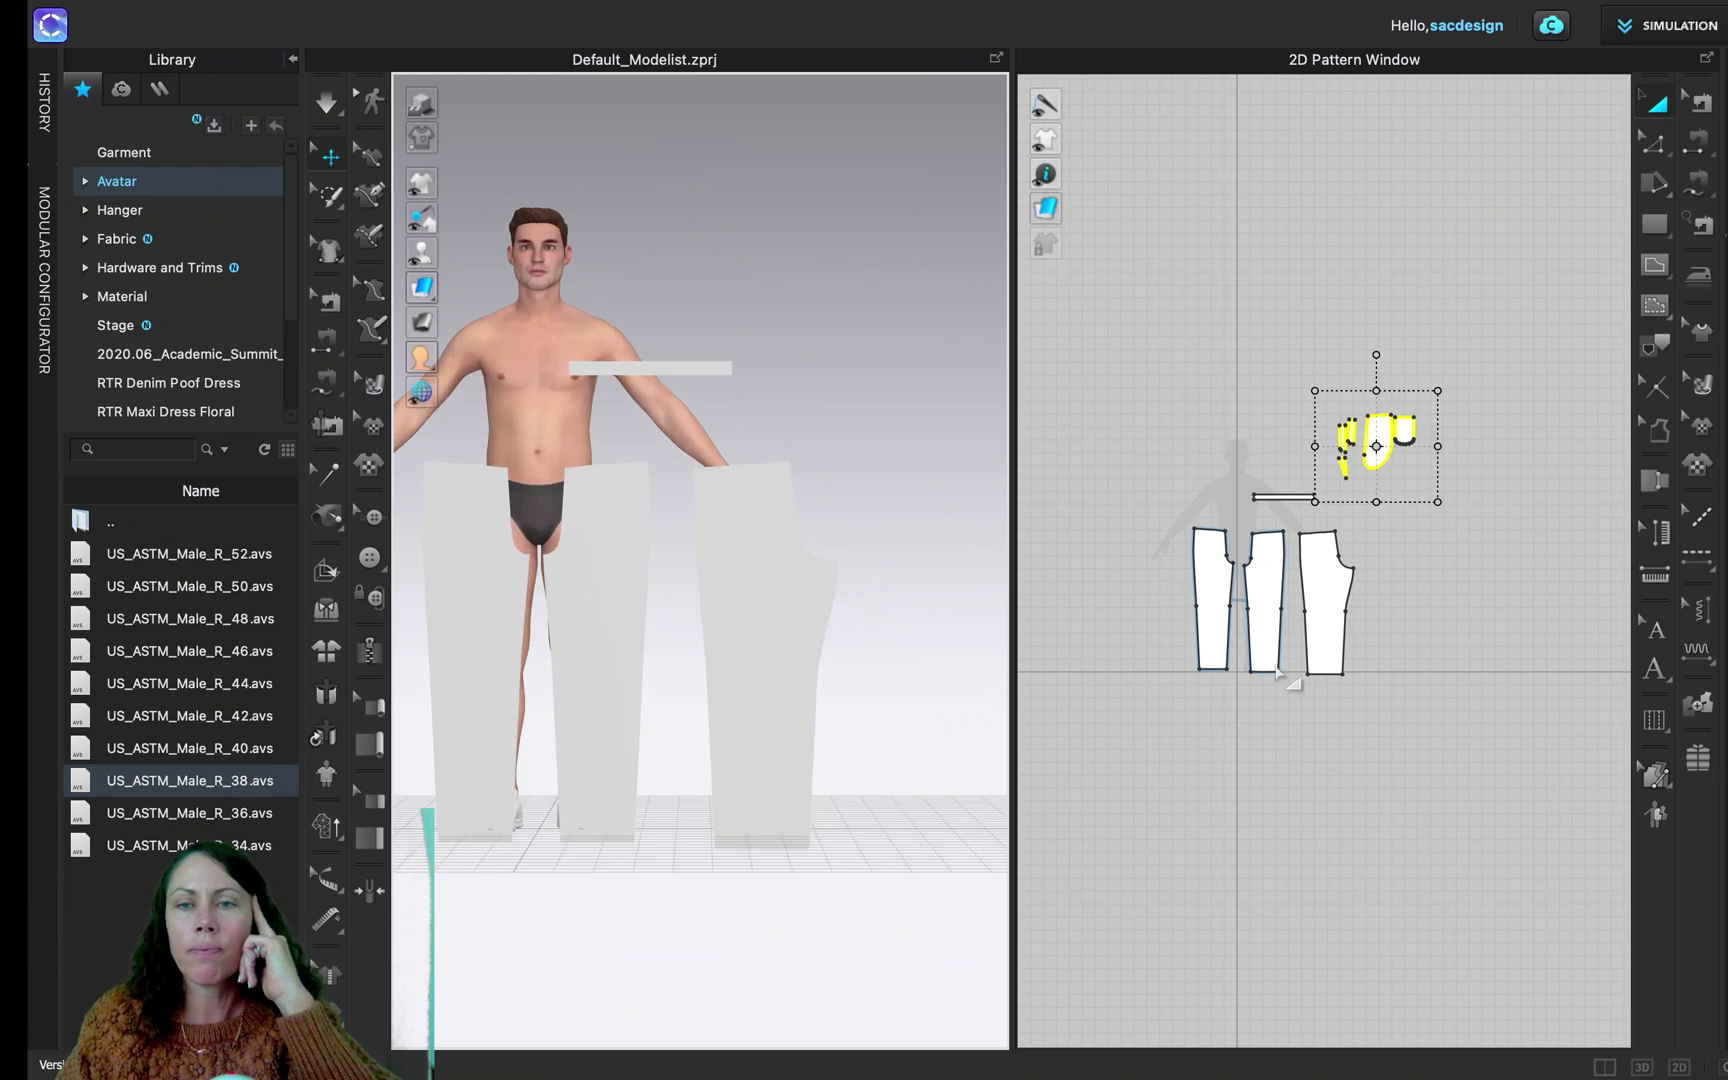
Clone the back trouser leg as a Symmetric Pattern (with Sewing) and place the copy level with the original, on its crotch side
{"action": "left_click", "coordinate": [1337, 578]}
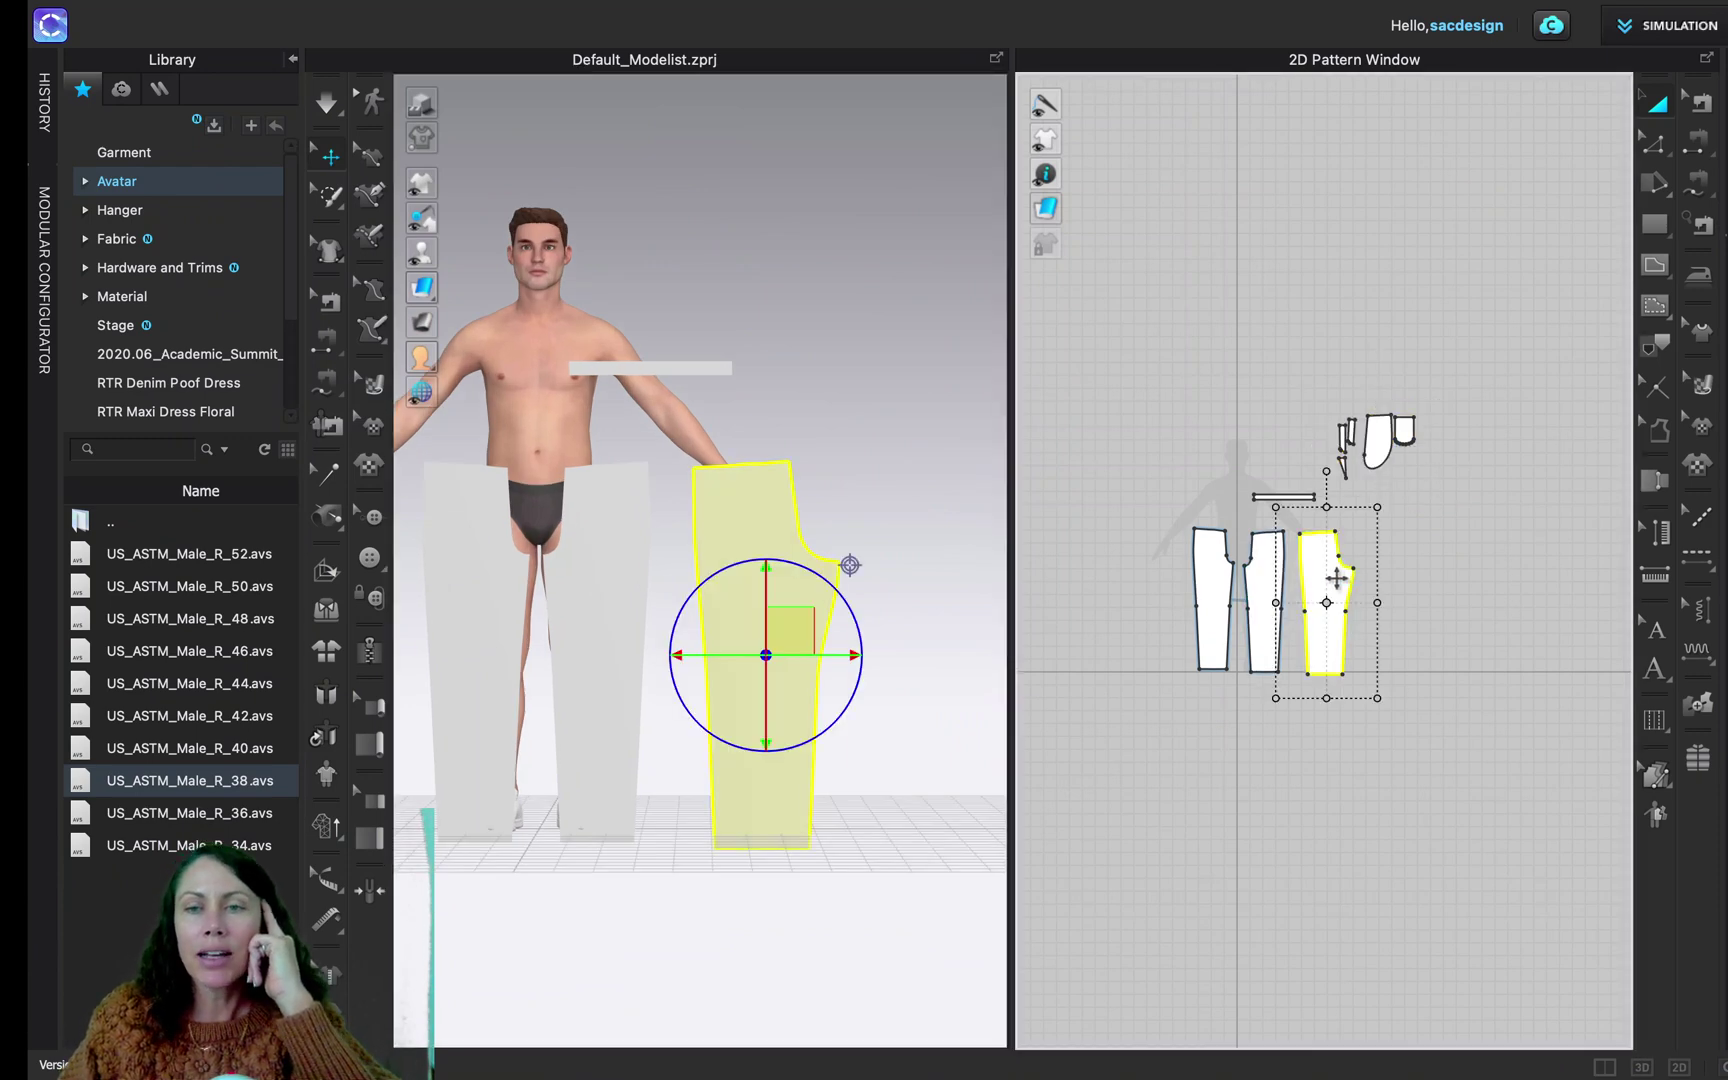
{"action": "right_click", "coordinate": [1337, 578]}
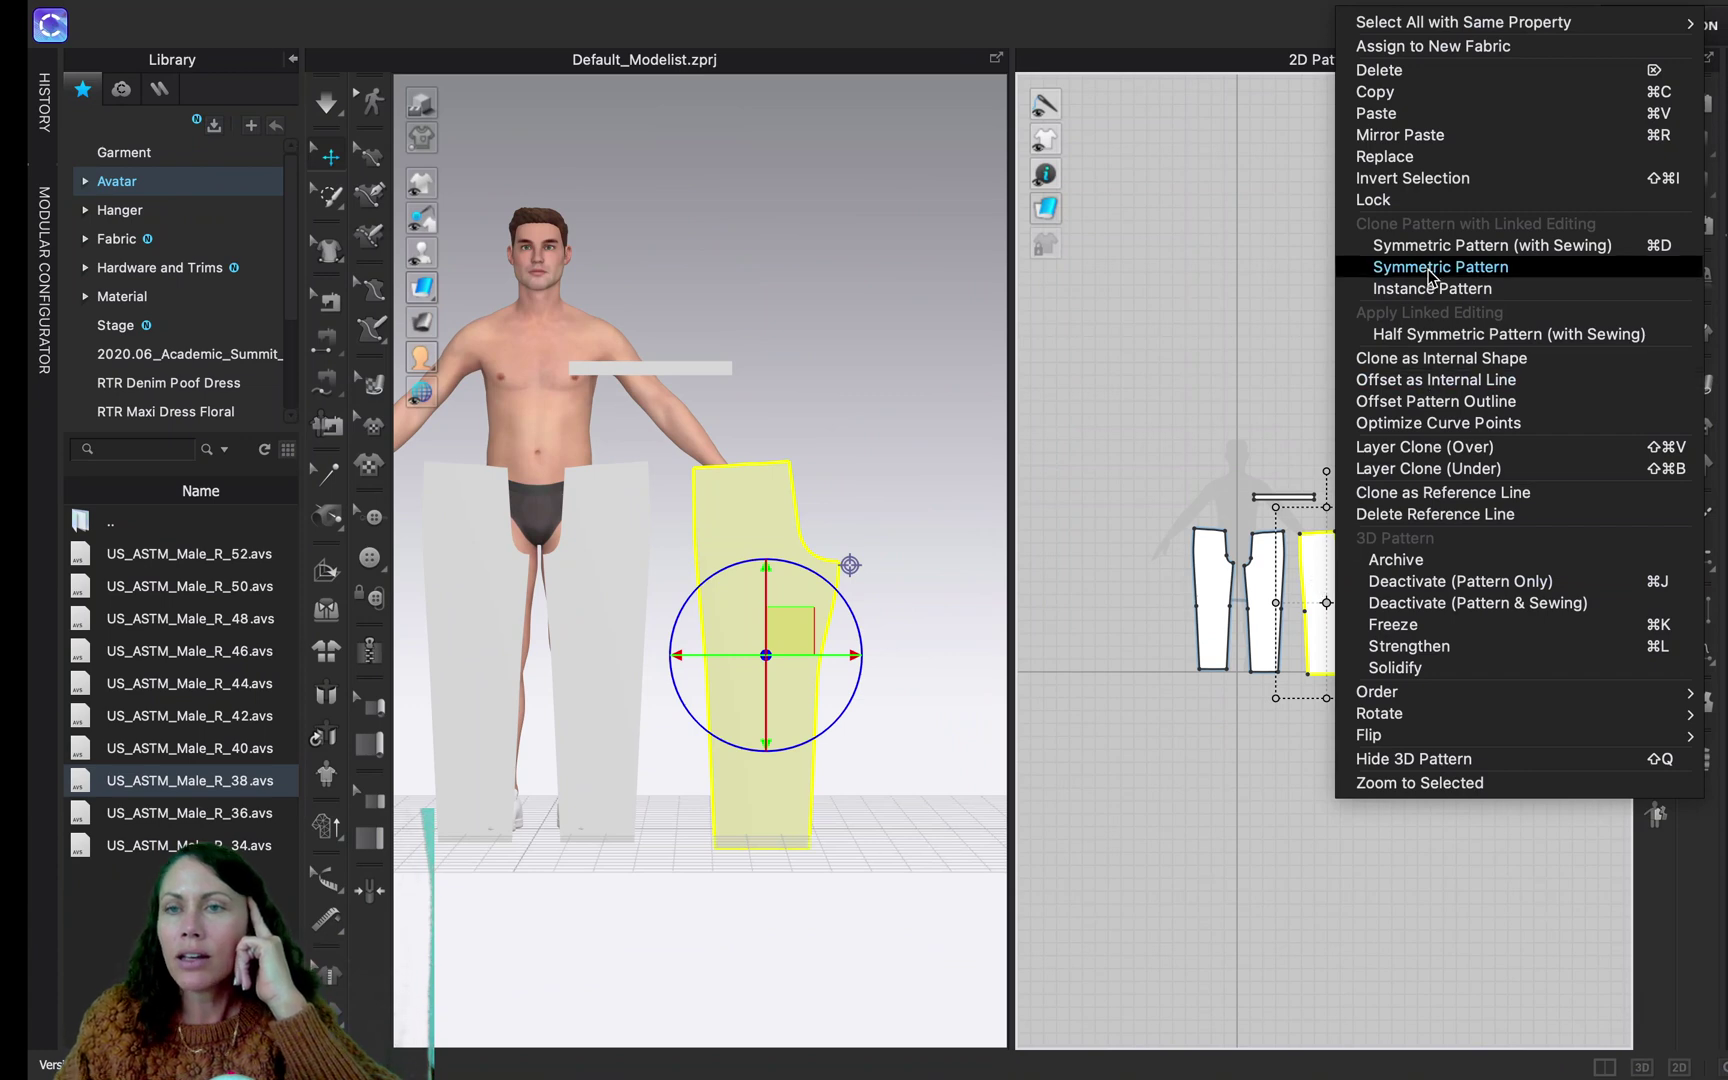
{"action": "left_click", "coordinate": [1563, 259]}
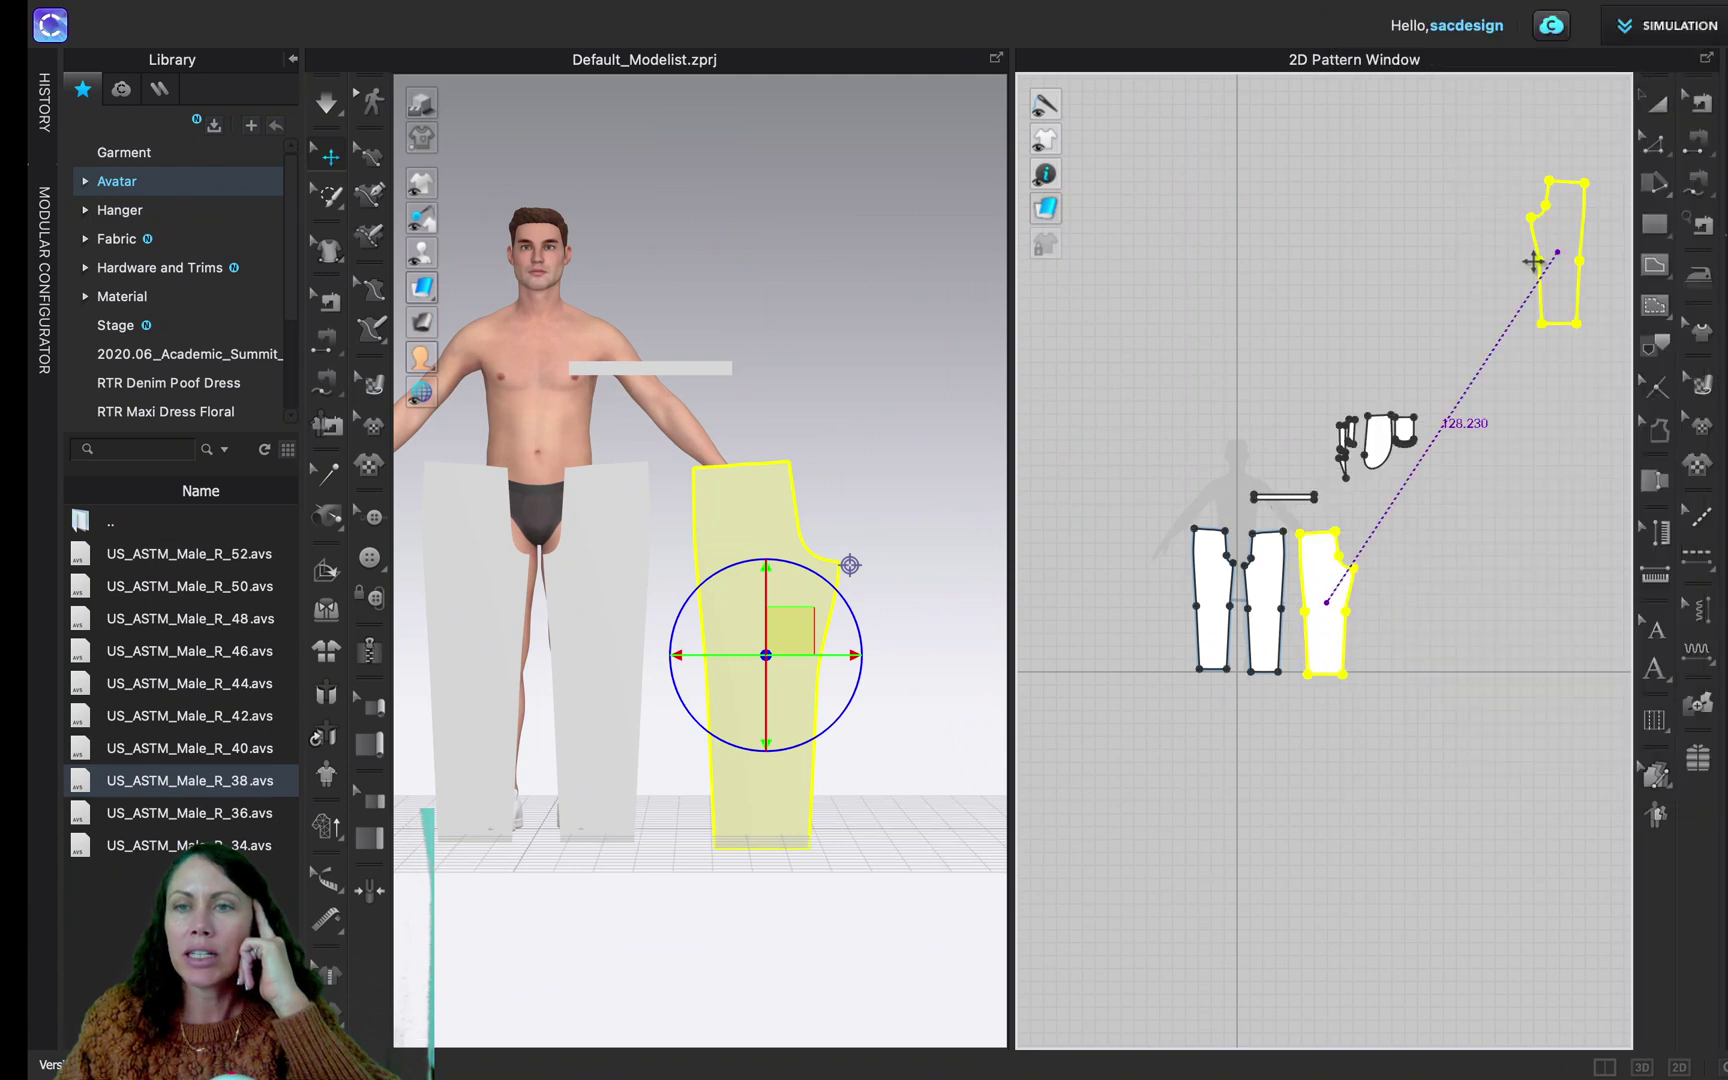
{"action": "left_click", "coordinate": [1393, 601]}
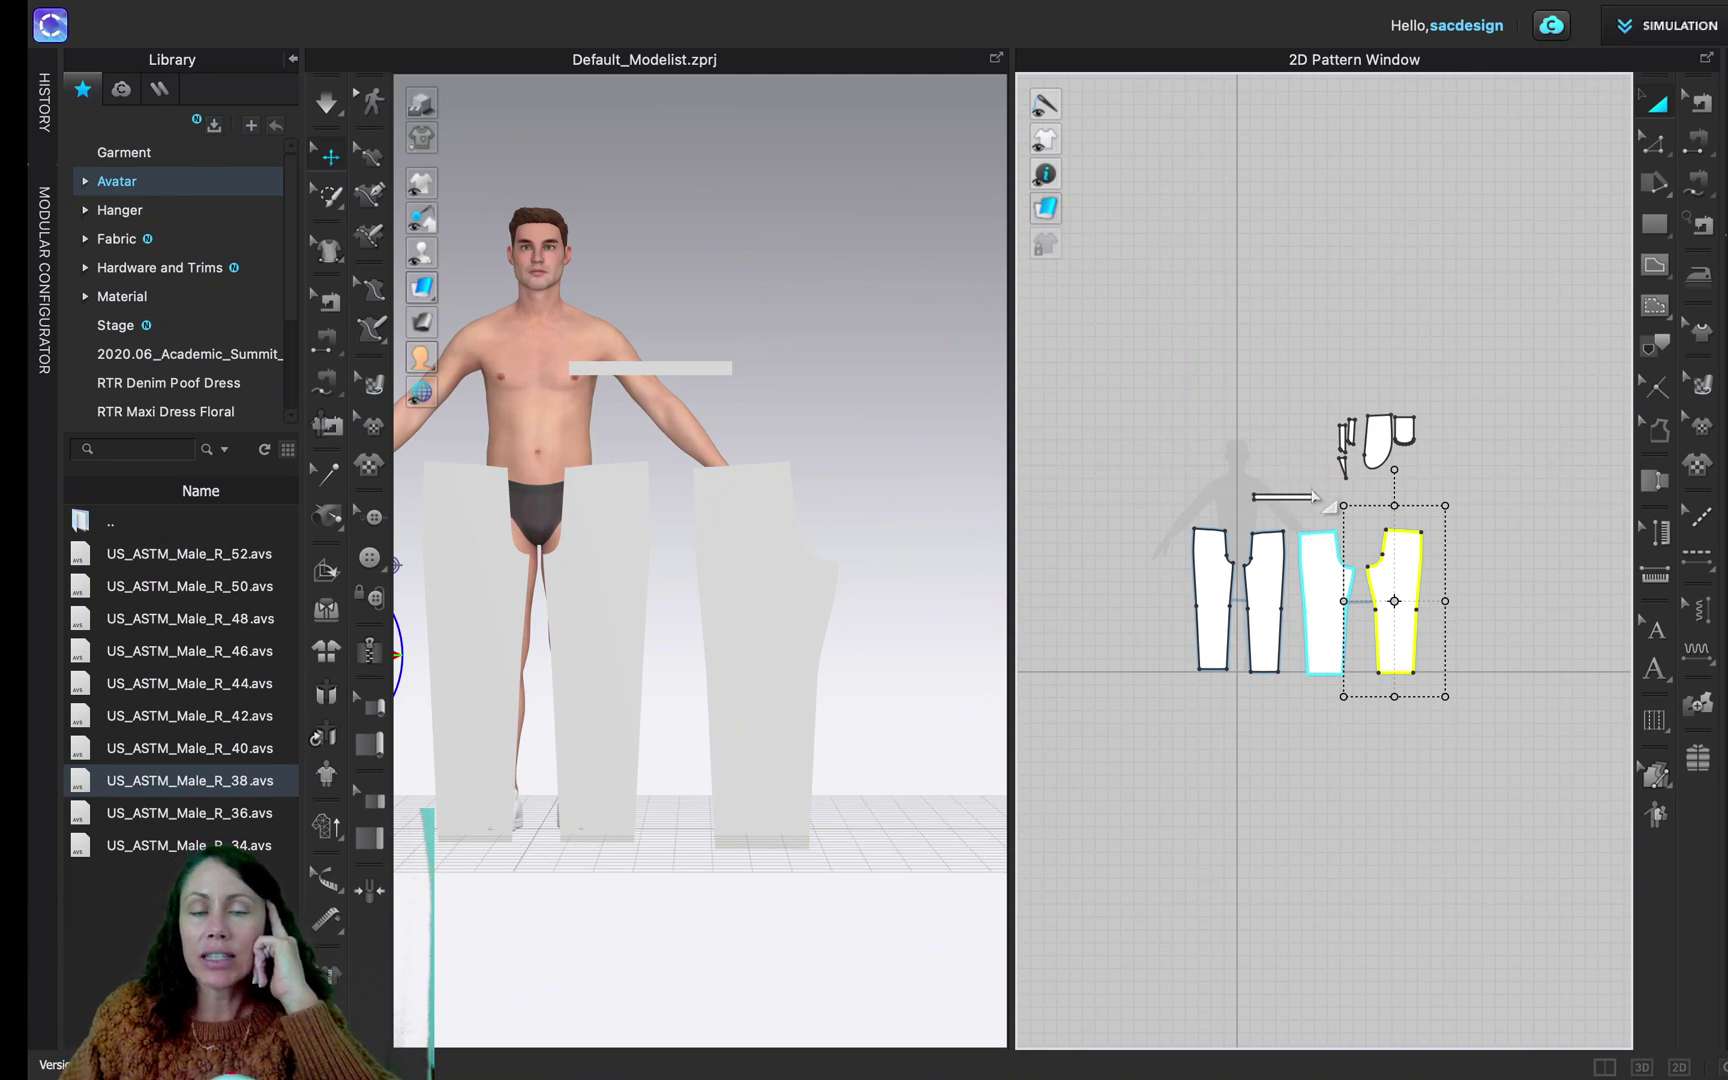
Clone the waistband strip as a Symmetric Pattern (with Sewing) and place the copy end to end beside the original
{"action": "left_click", "coordinate": [1291, 496]}
{"action": "scroll", "coordinate": [1288, 496], "scroll_direction": "up", "scroll_amount": 5}
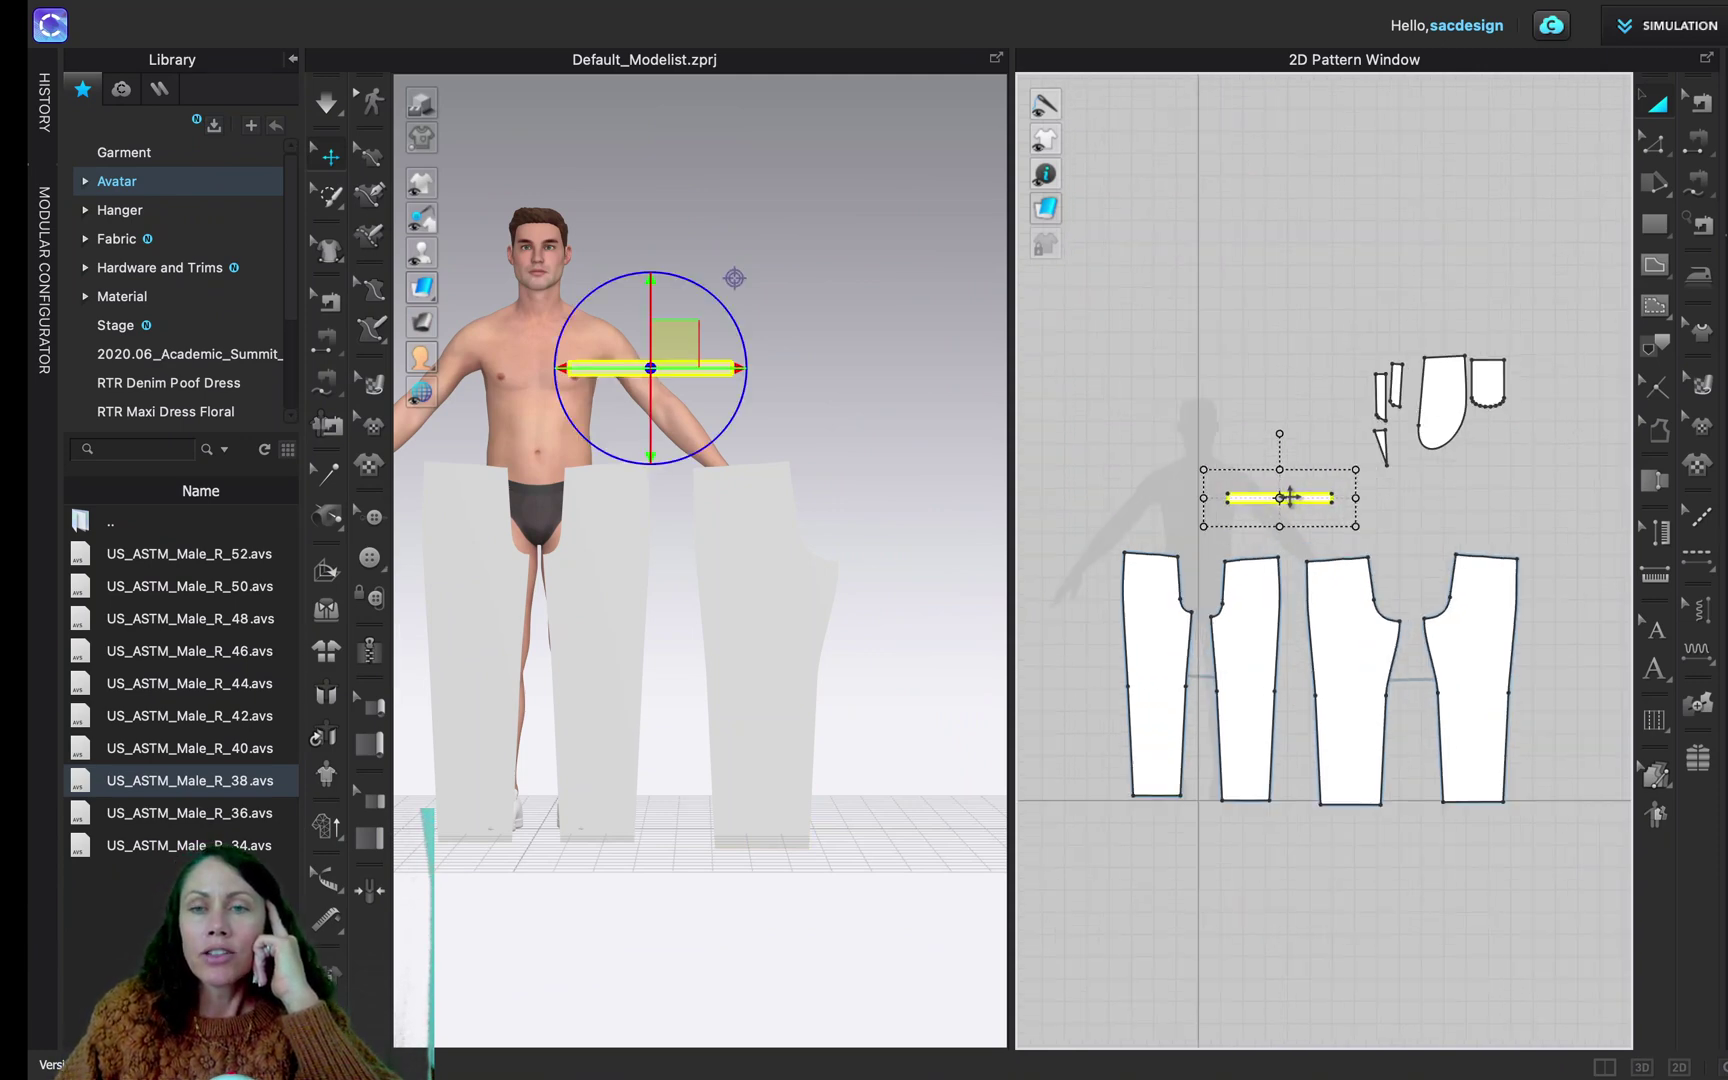
{"action": "right_click", "coordinate": [1282, 498]}
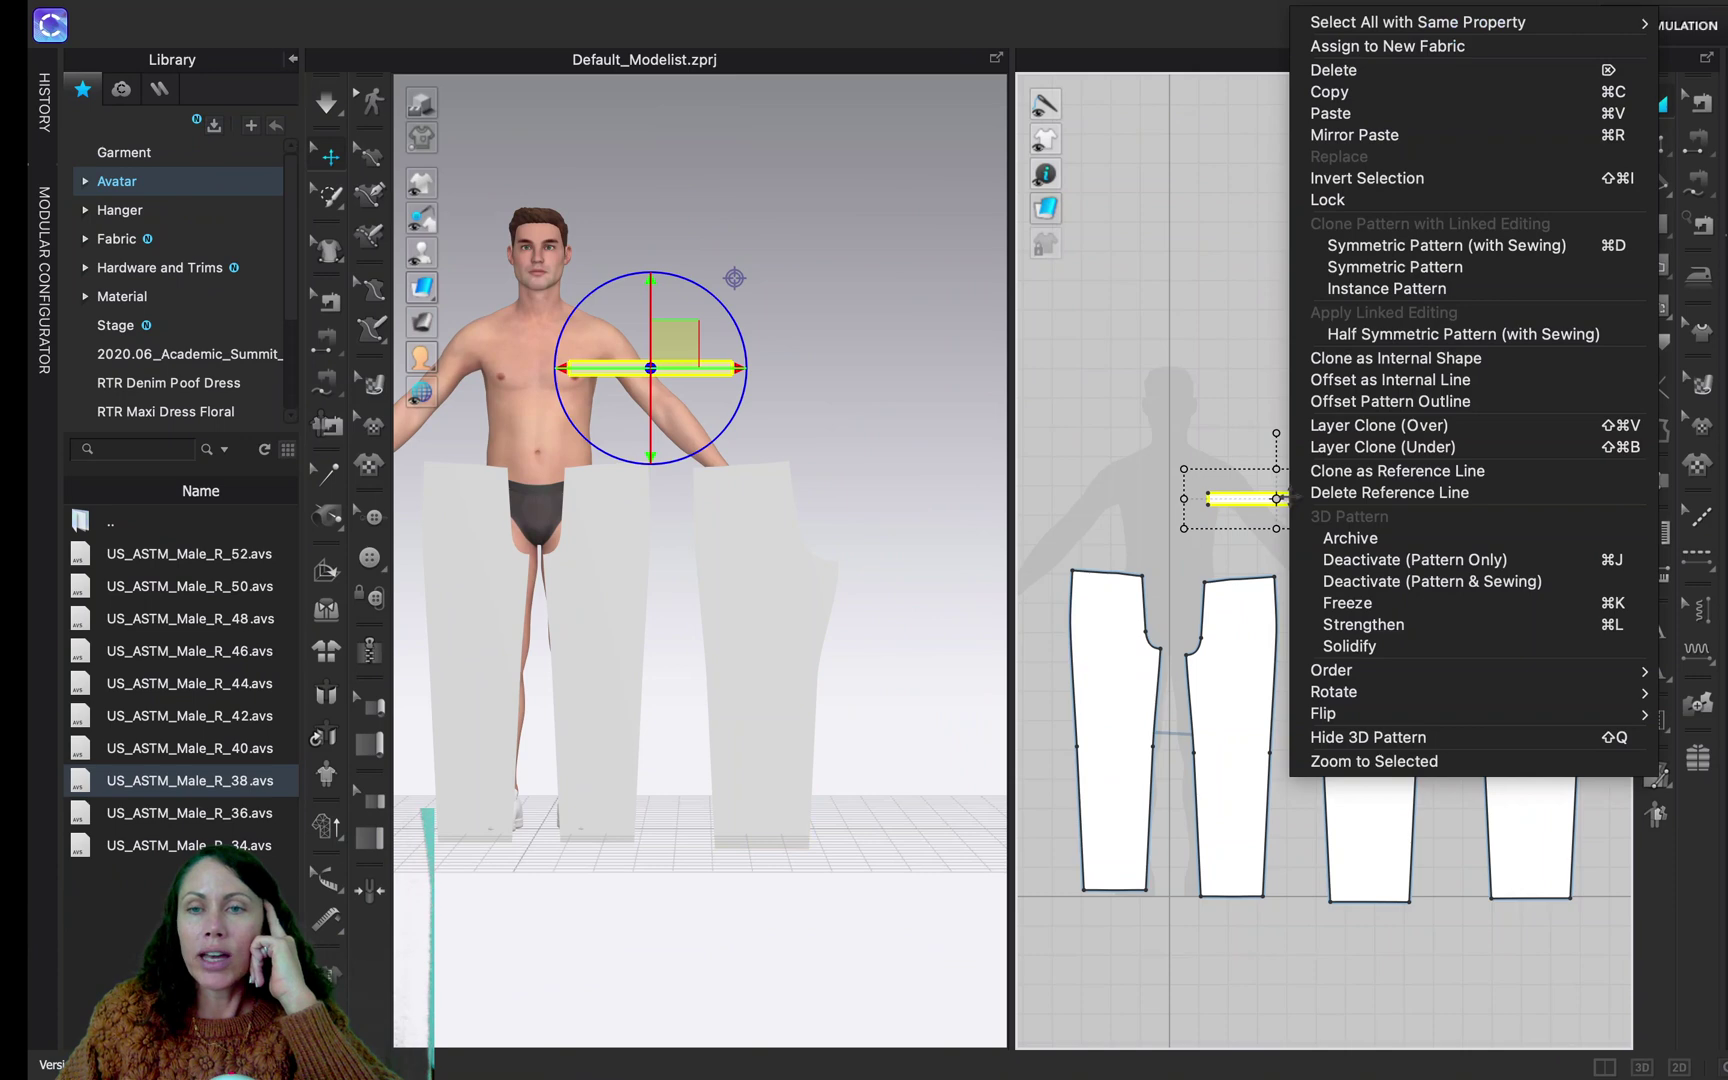
{"action": "left_click", "coordinate": [1420, 245]}
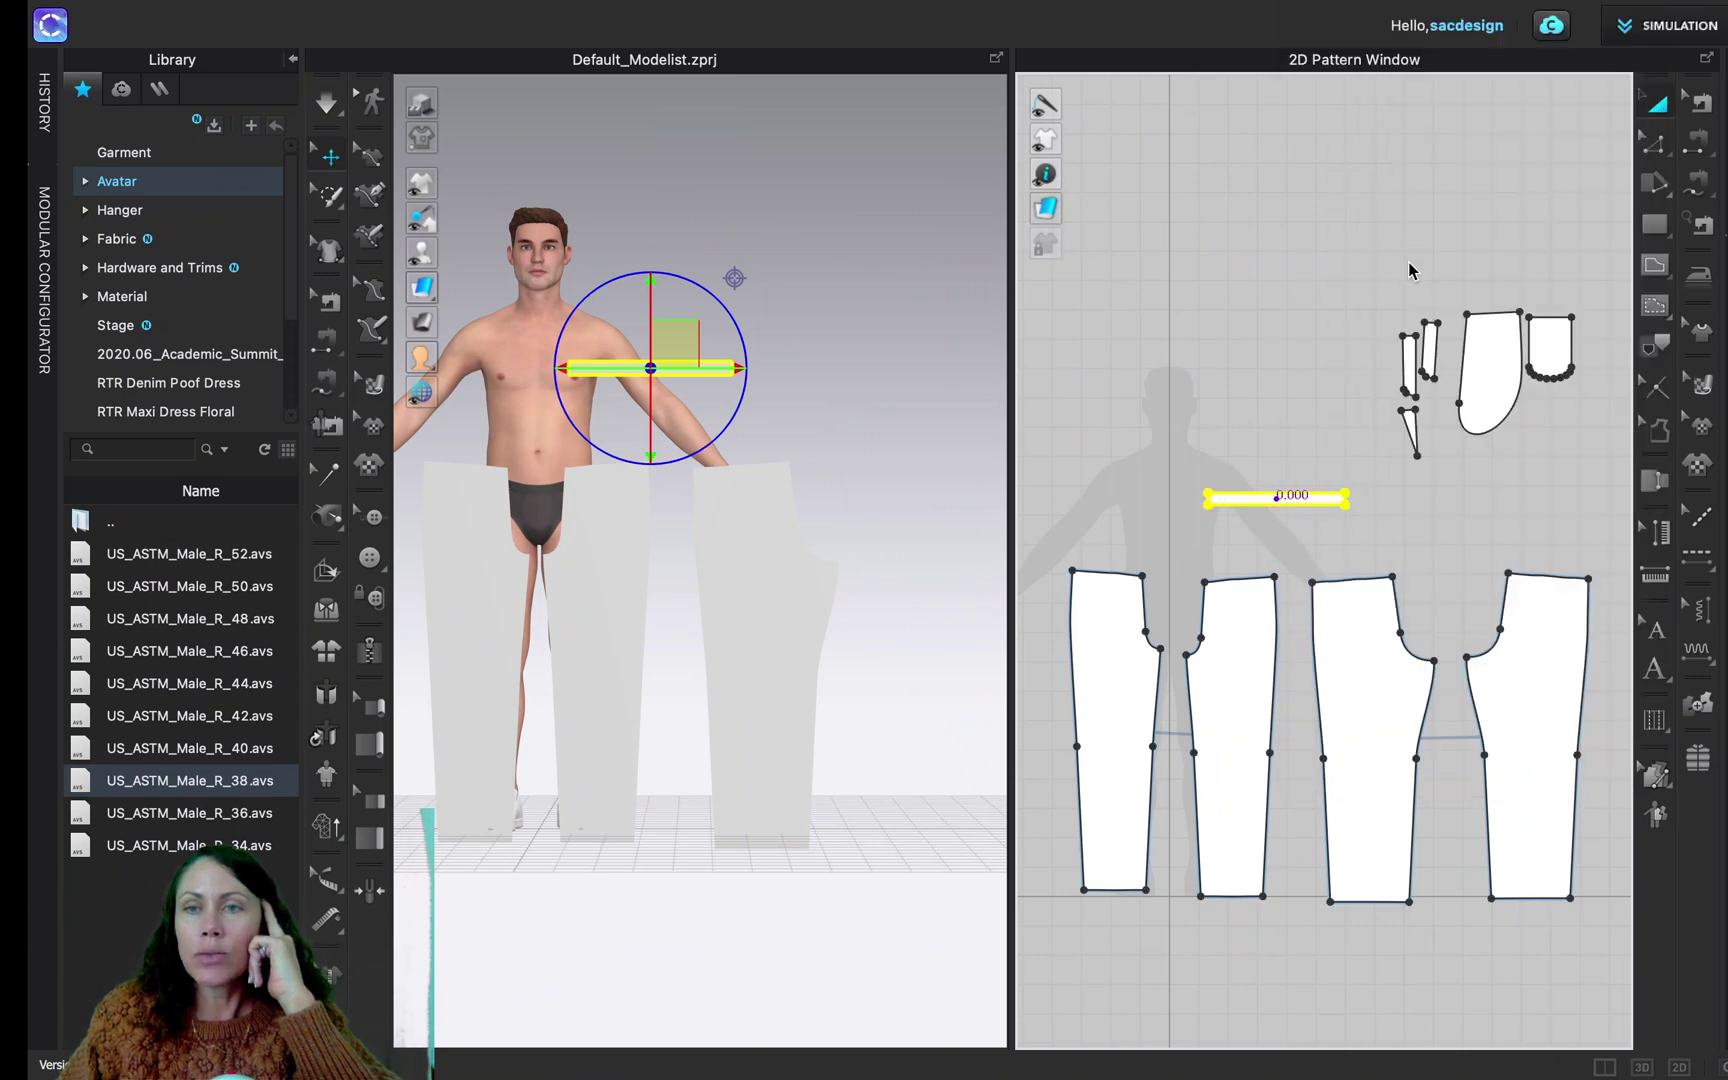
{"action": "left_click", "coordinate": [1440, 516]}
Collapse the Library to widen the workspace and show the arrangement points on the avatar
{"action": "scroll", "coordinate": [482, 797], "scroll_direction": "up", "scroll_amount": 2}
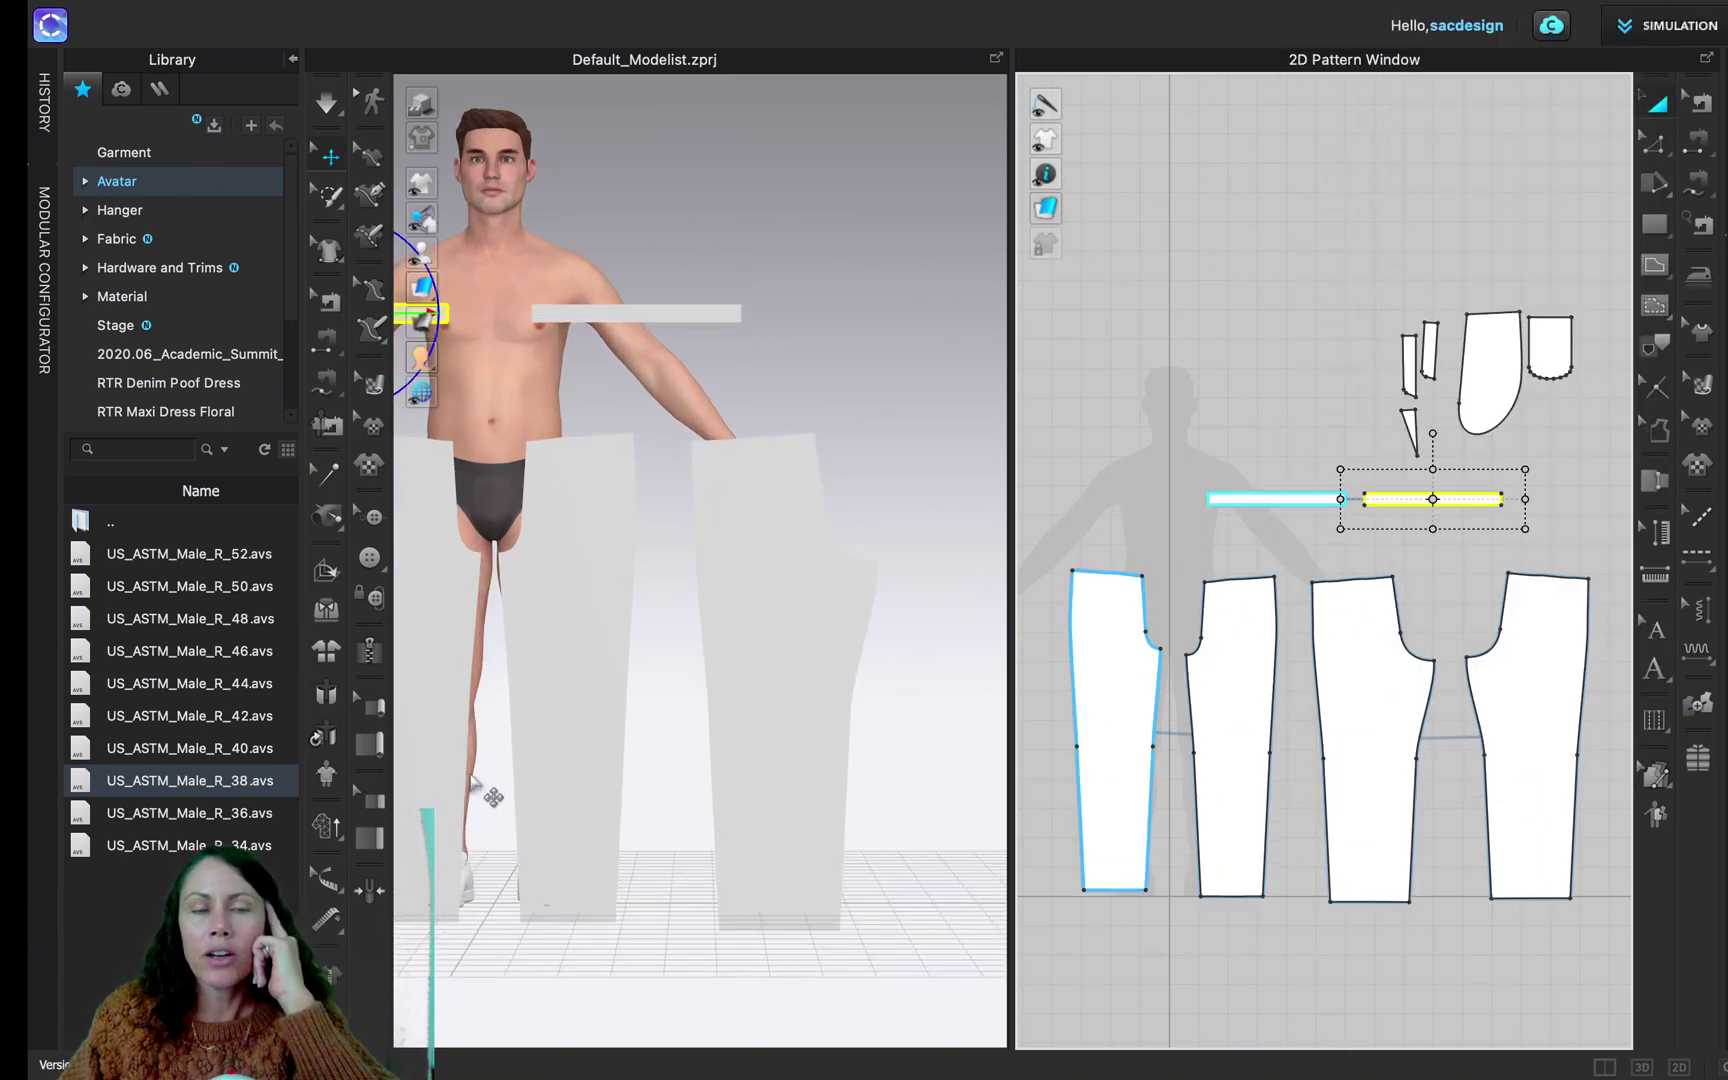
{"action": "scroll", "coordinate": [485, 794], "scroll_direction": "down", "scroll_amount": 4}
{"action": "scroll", "coordinate": [478, 792], "scroll_direction": "down", "scroll_amount": 1}
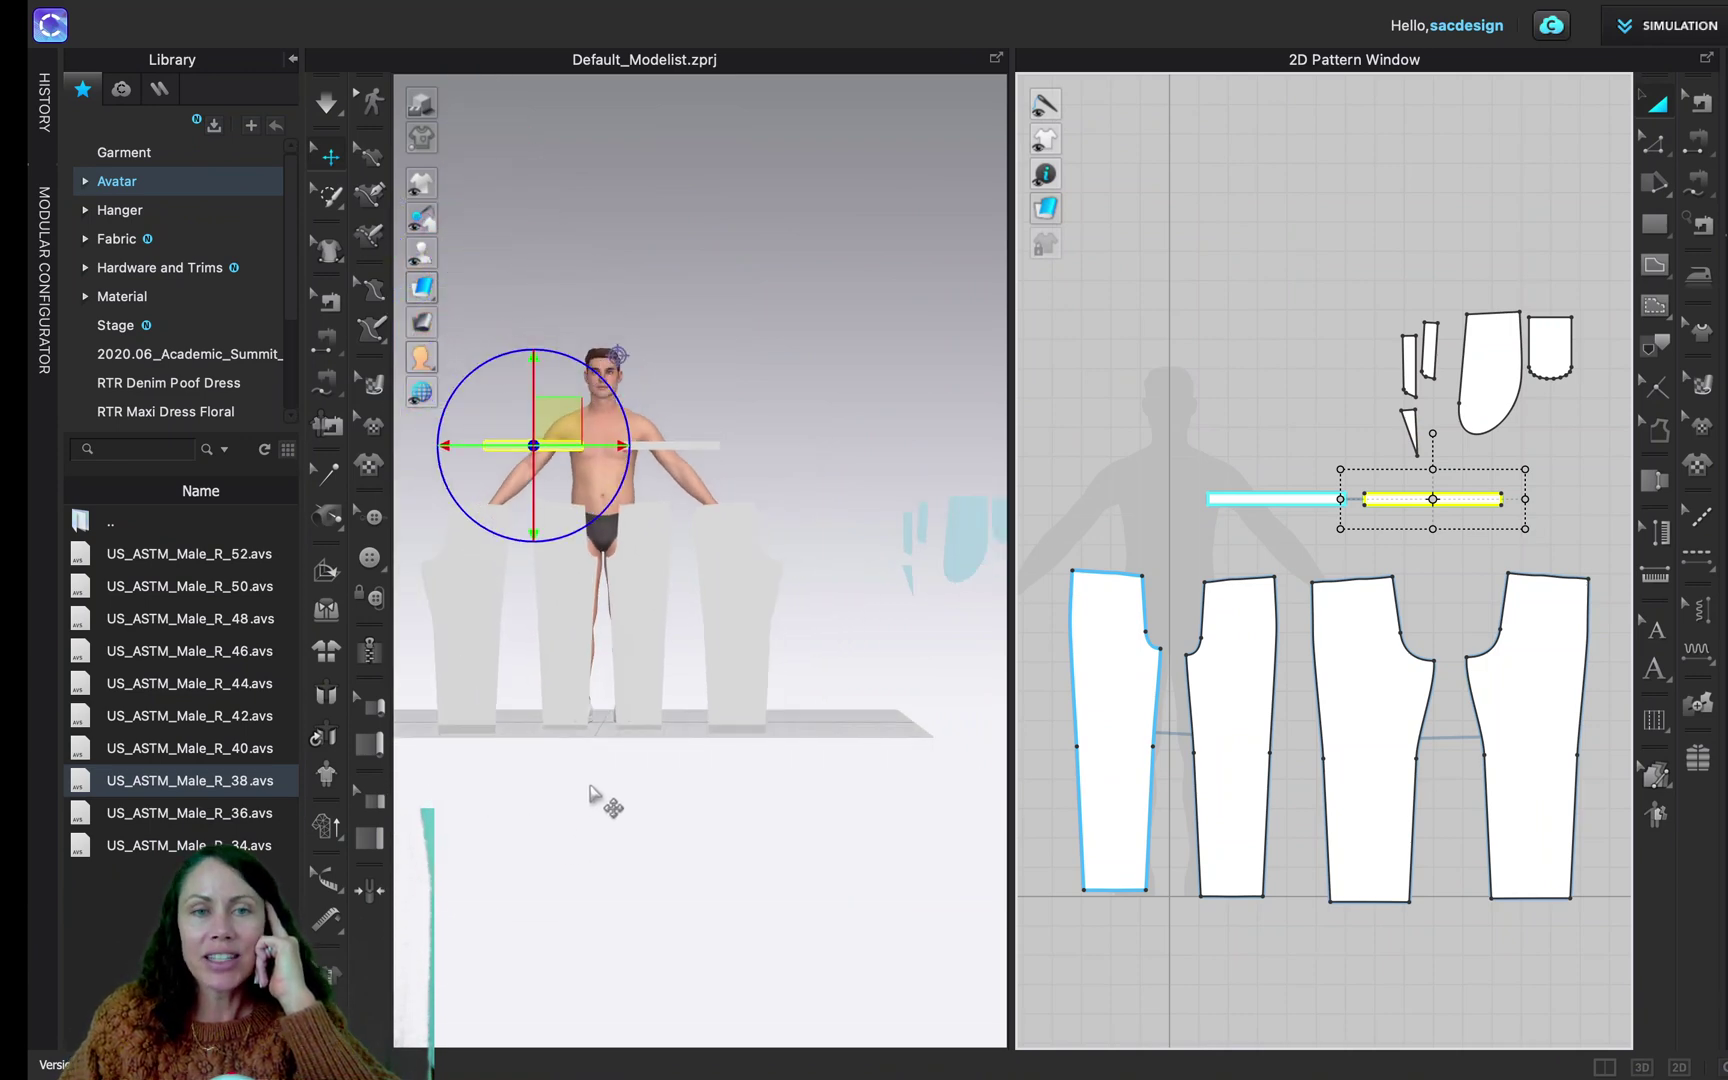
{"action": "left_click", "coordinate": [294, 62]}
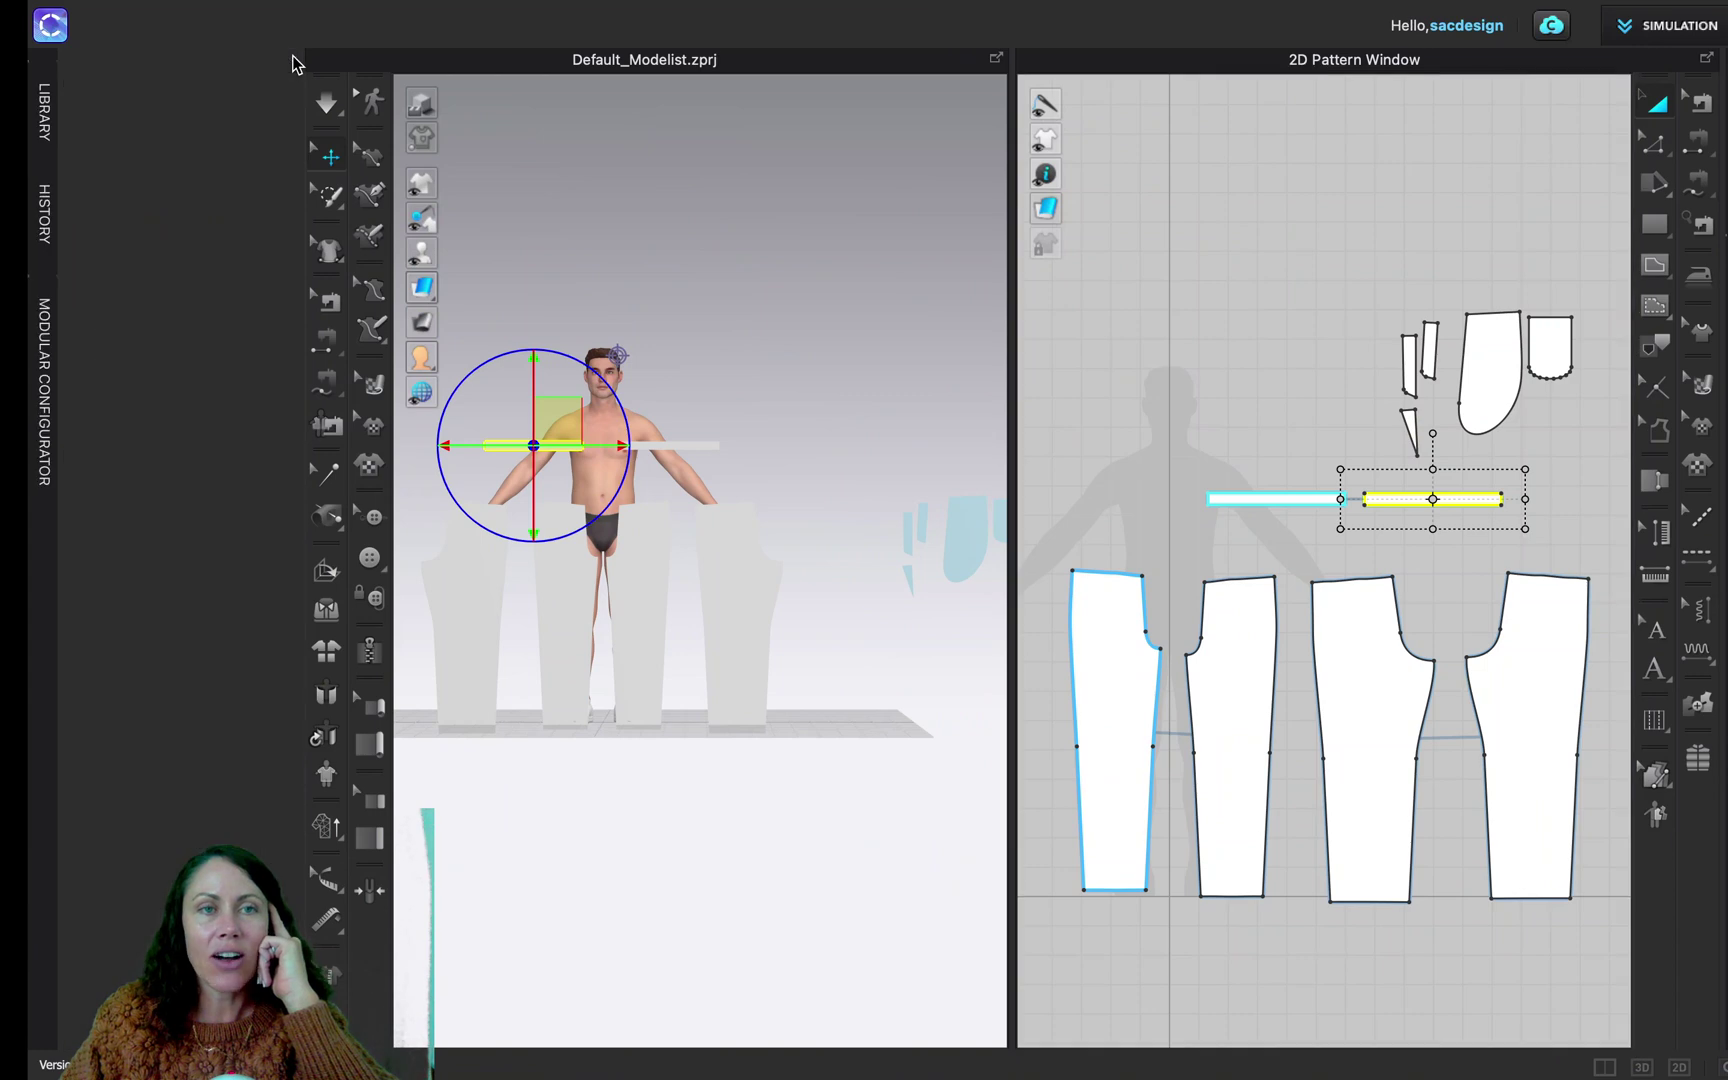
{"action": "mouse_move", "coordinate": [188, 258]}
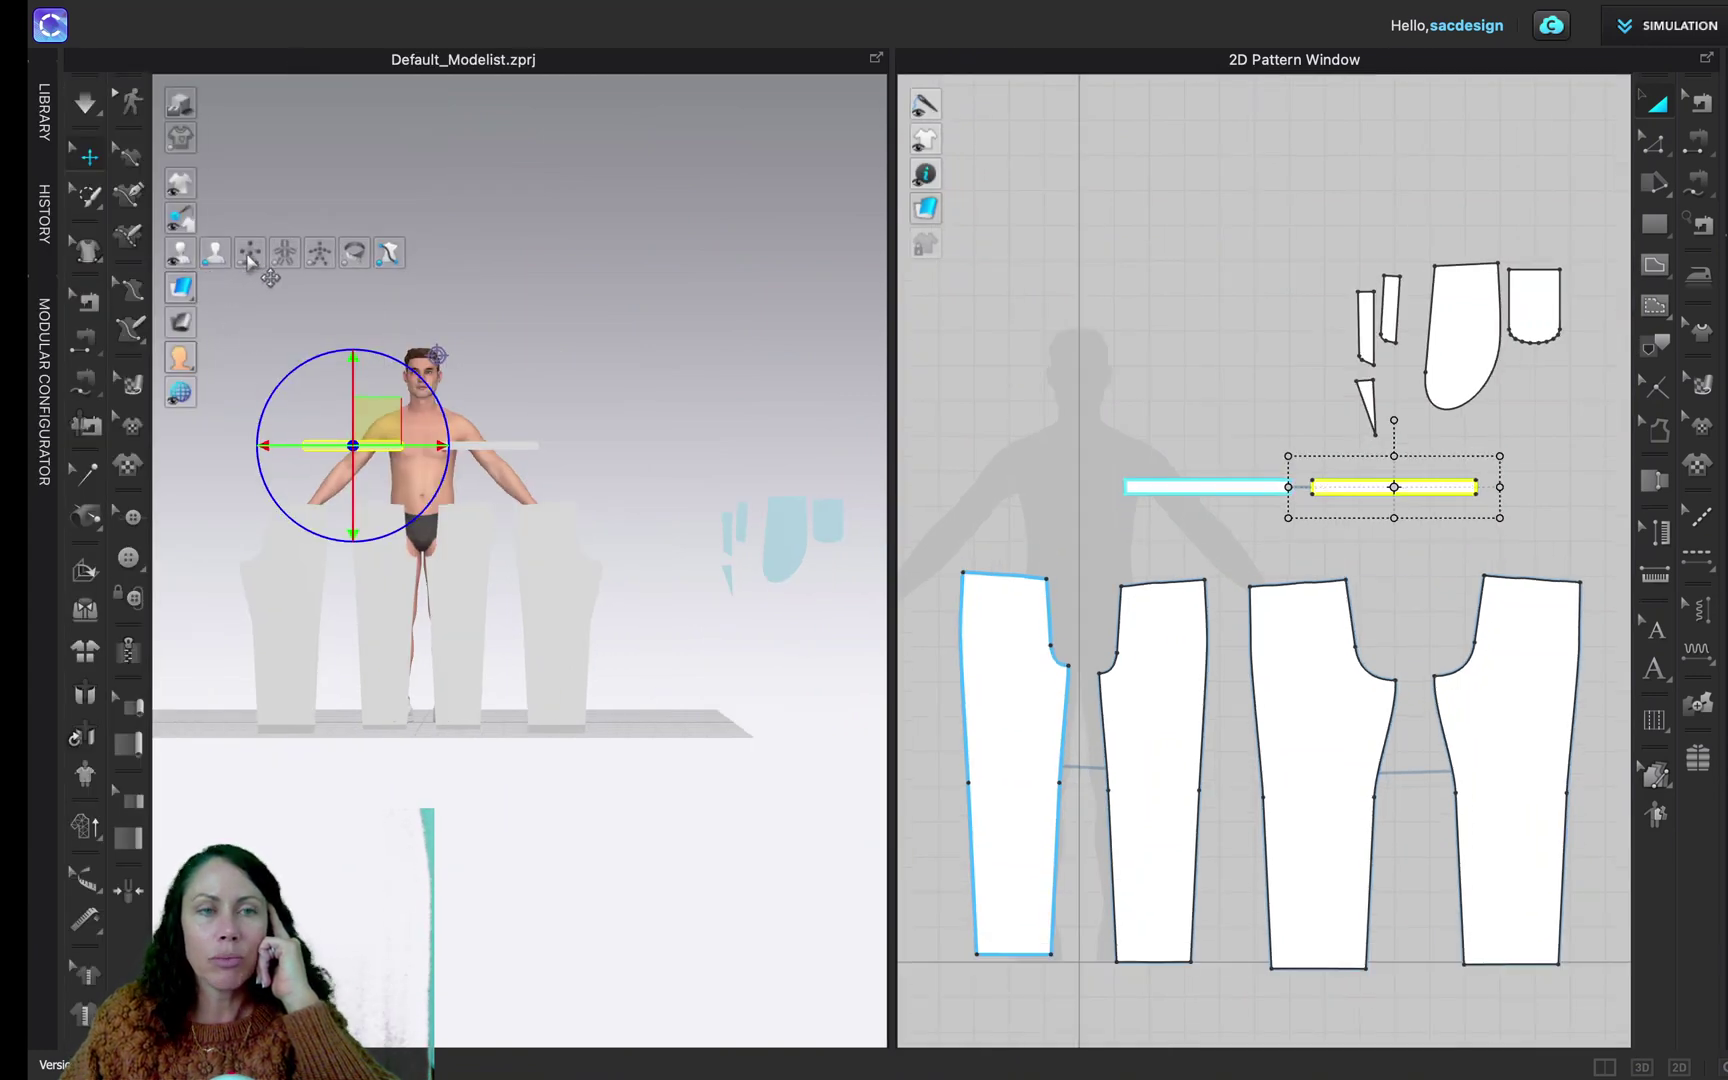
{"action": "left_click", "coordinate": [249, 258]}
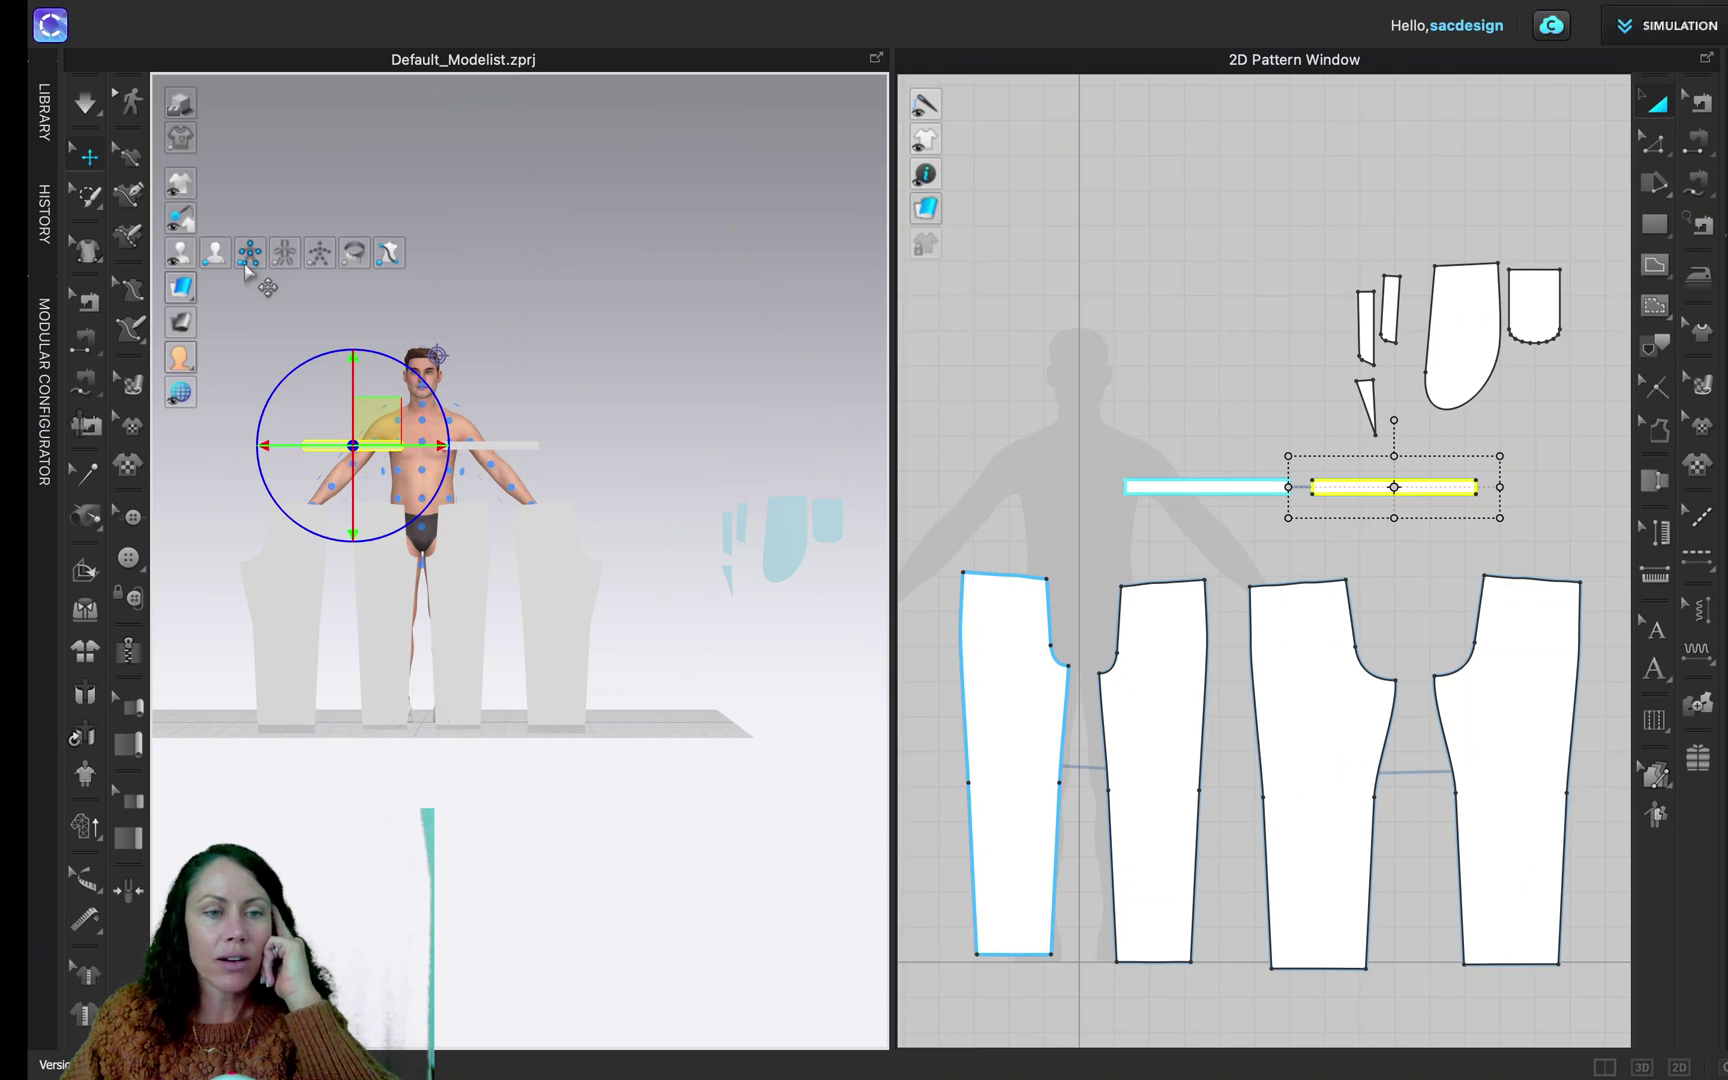
Move both front trouser legs together away from the avatar in the 3D window so its leg arrangement points are uncovered
{"action": "left_click", "coordinate": [390, 578]}
{"action": "left_click", "coordinate": [450, 603], "text": "shift"}
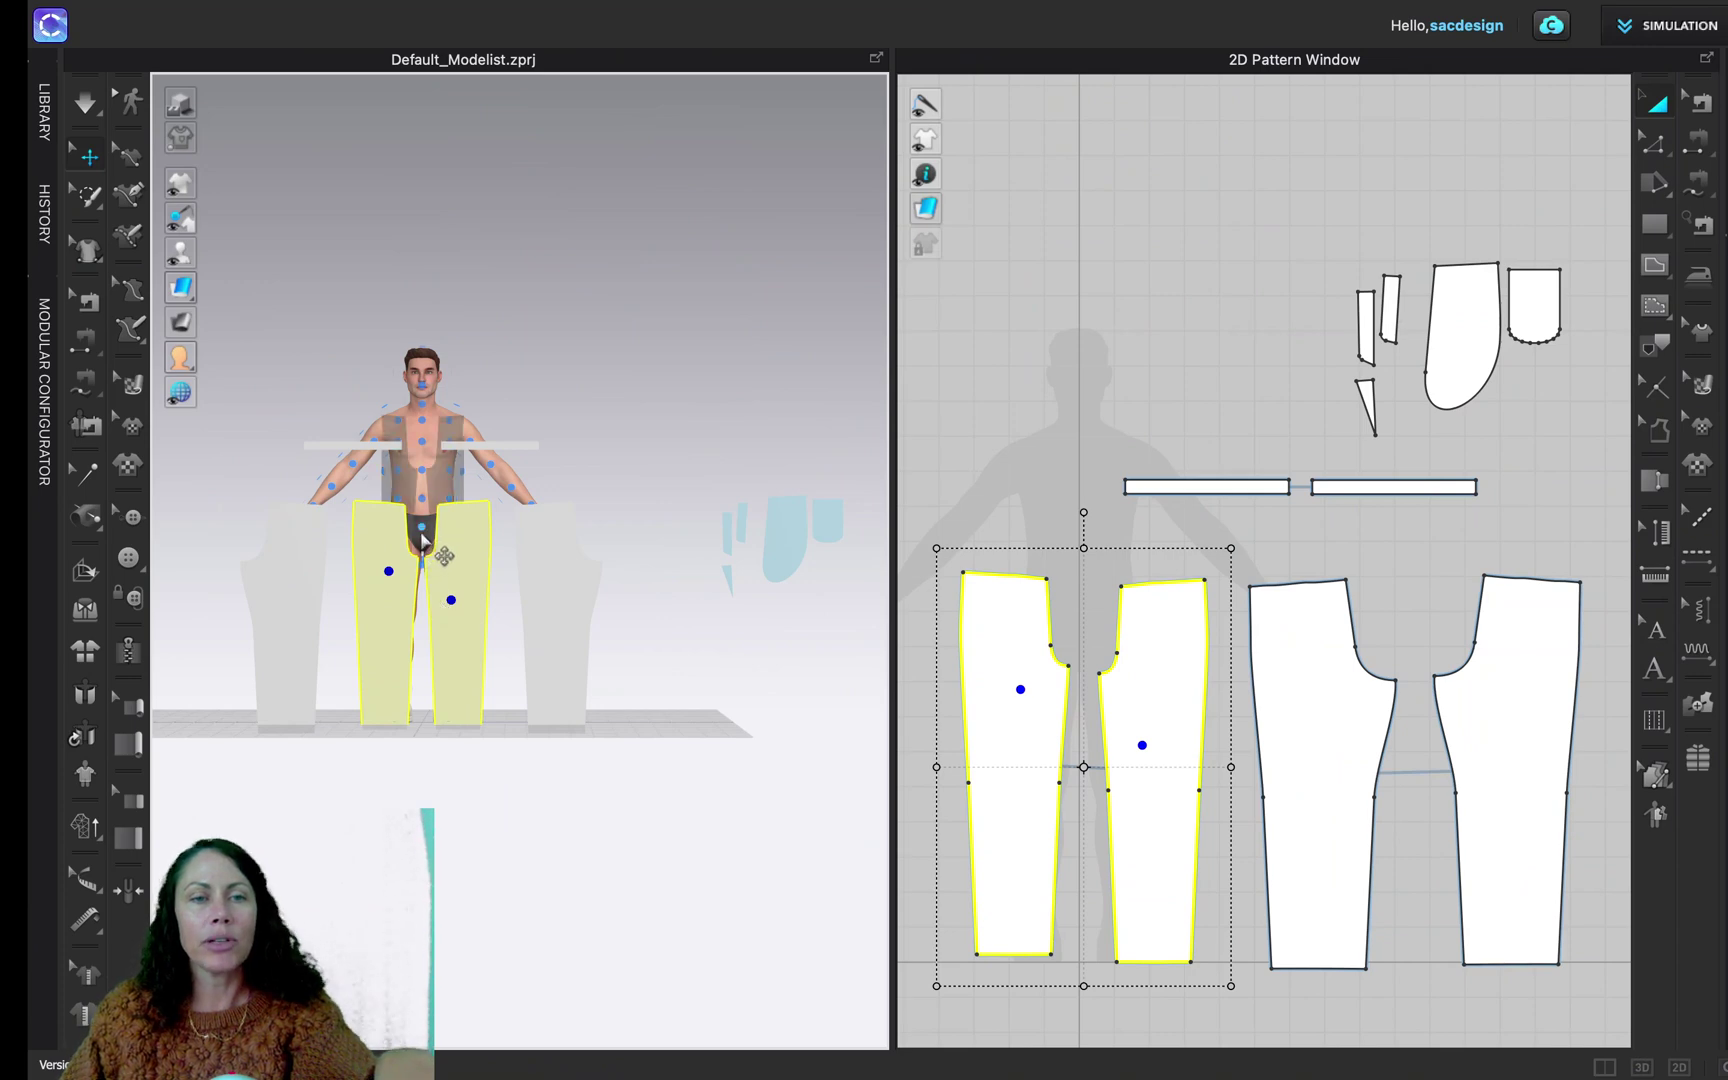
{"action": "scroll", "coordinate": [436, 586], "scroll_direction": "up", "scroll_amount": 4}
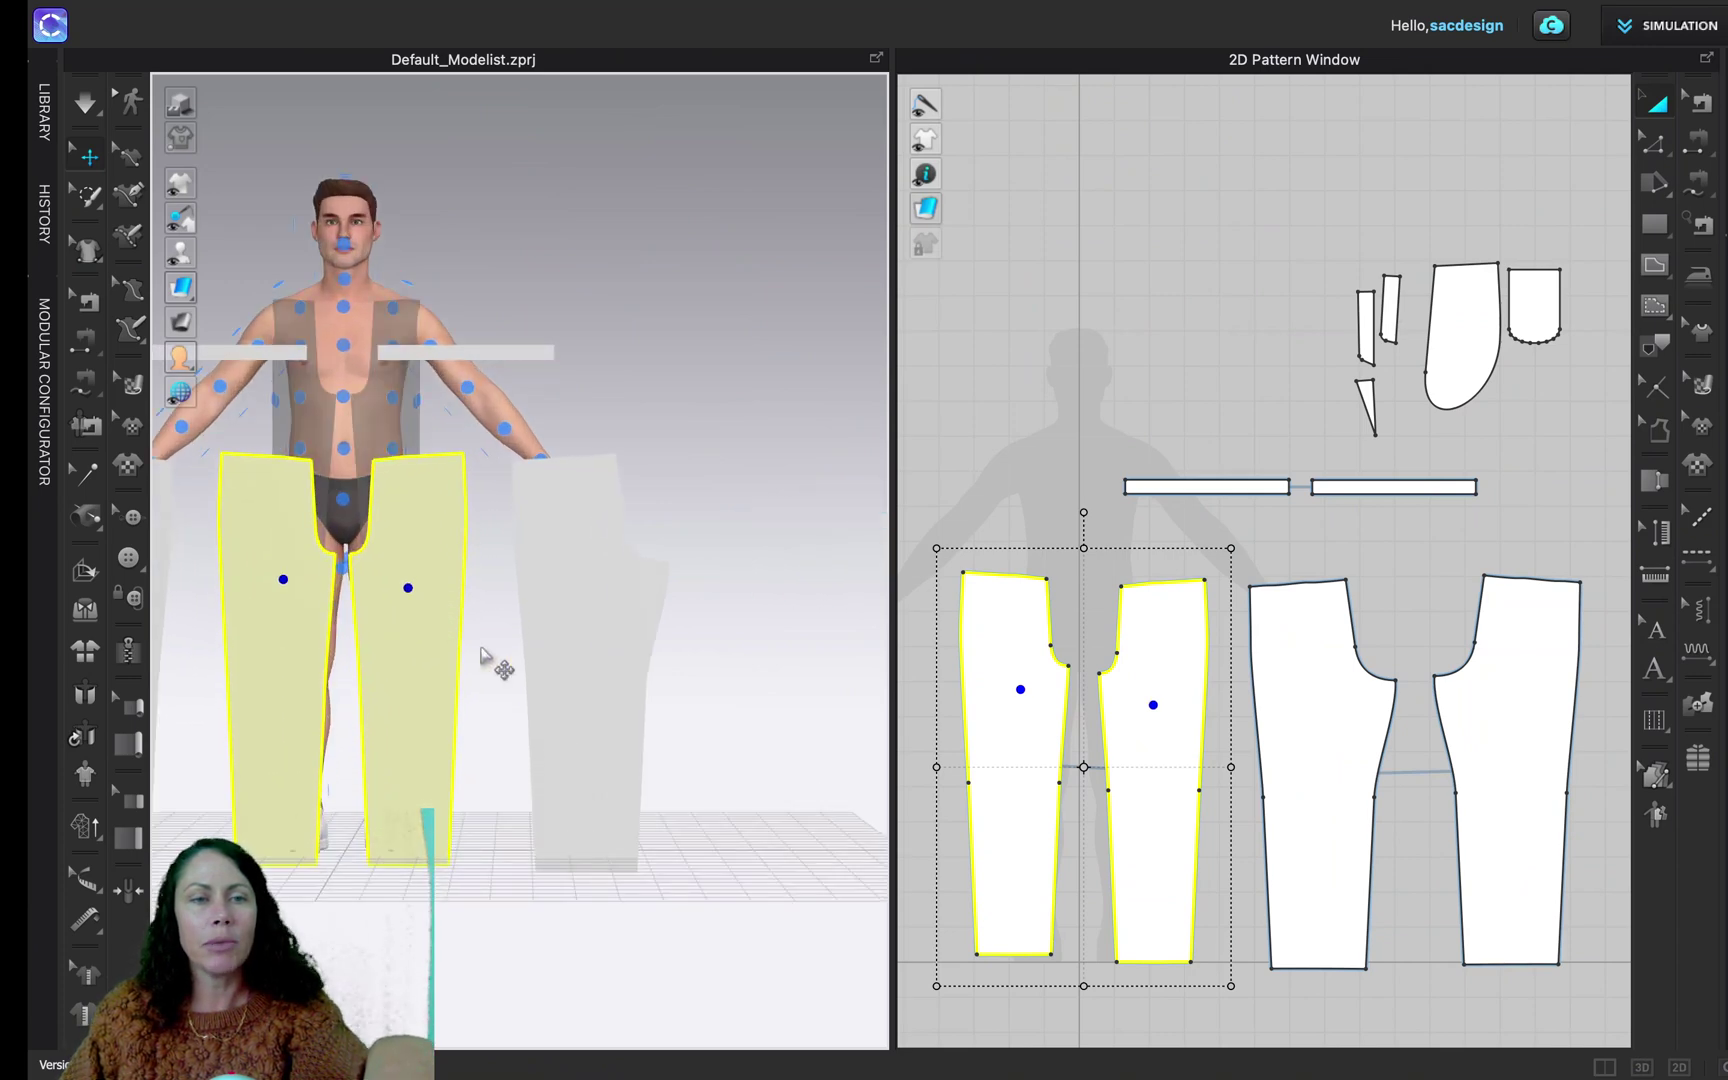
{"action": "left_click_drag", "start_coordinate": [482, 655], "coordinate": [964, 737]}
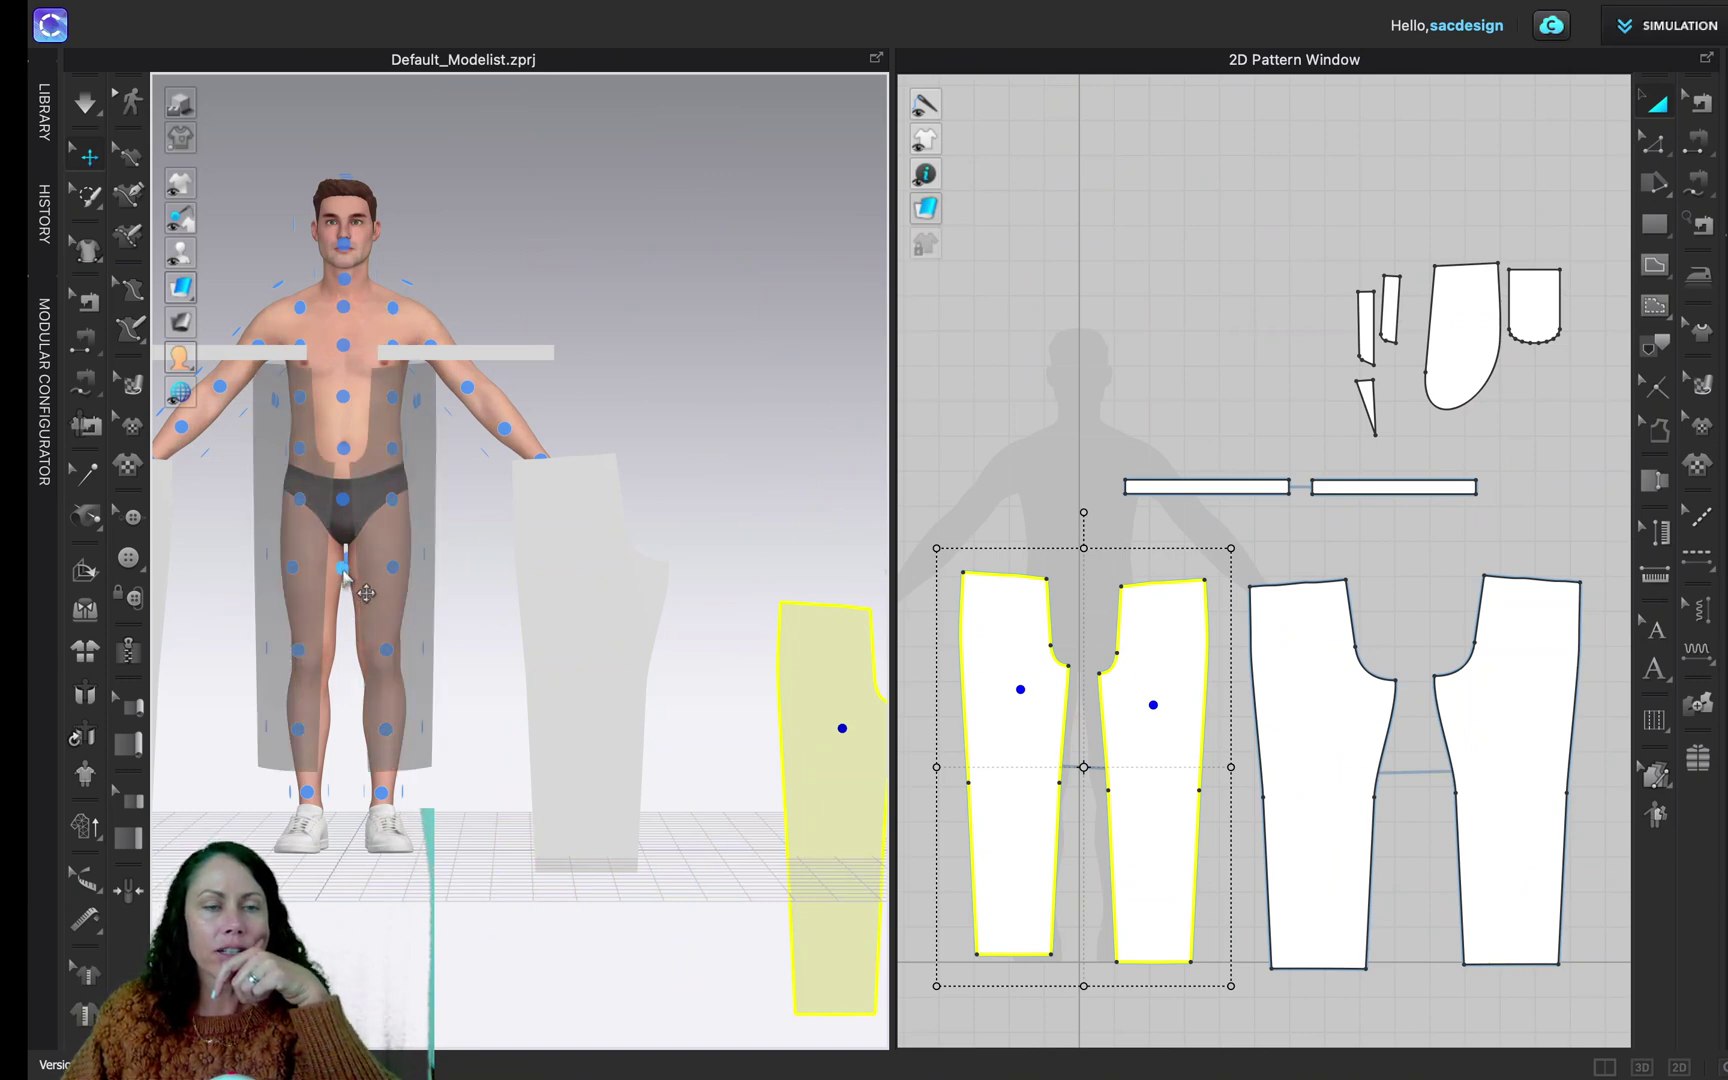
Arrange the mirrored front trouser legs on the avatar by placing one at the front knee arrangement point of its right leg
{"action": "left_click", "coordinate": [926, 303]}
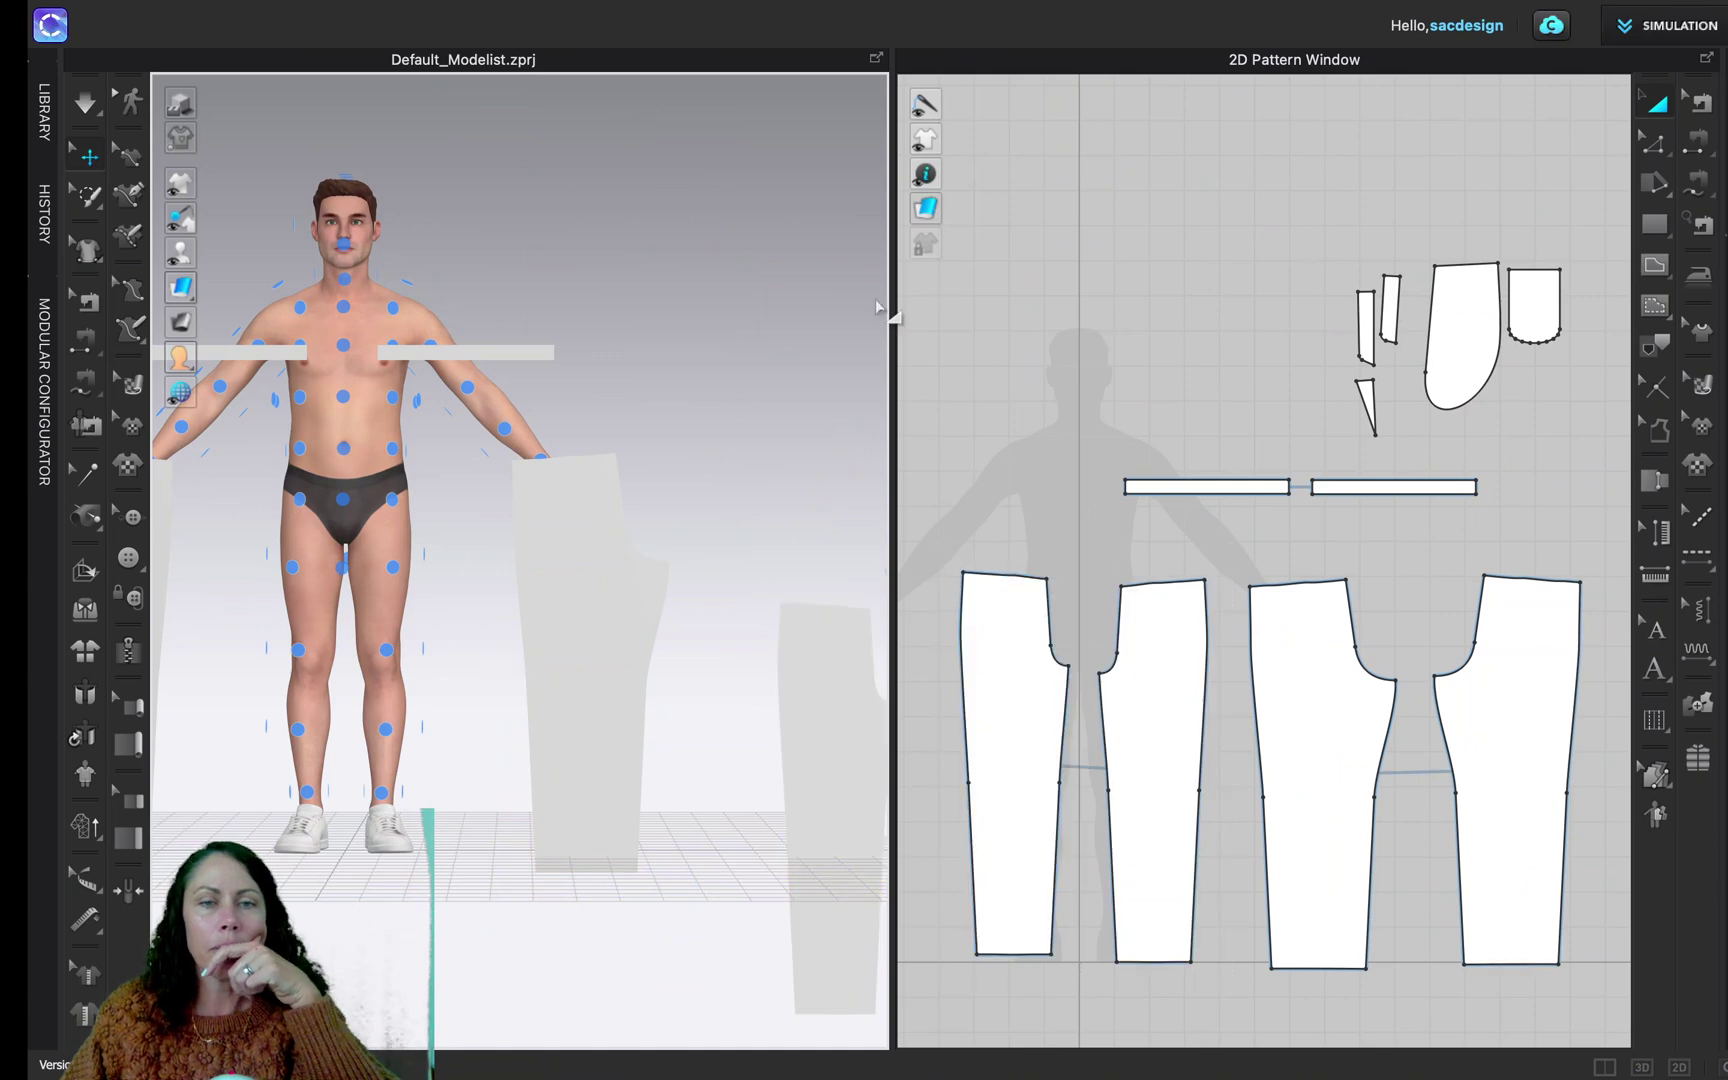
{"action": "left_click", "coordinate": [798, 702]}
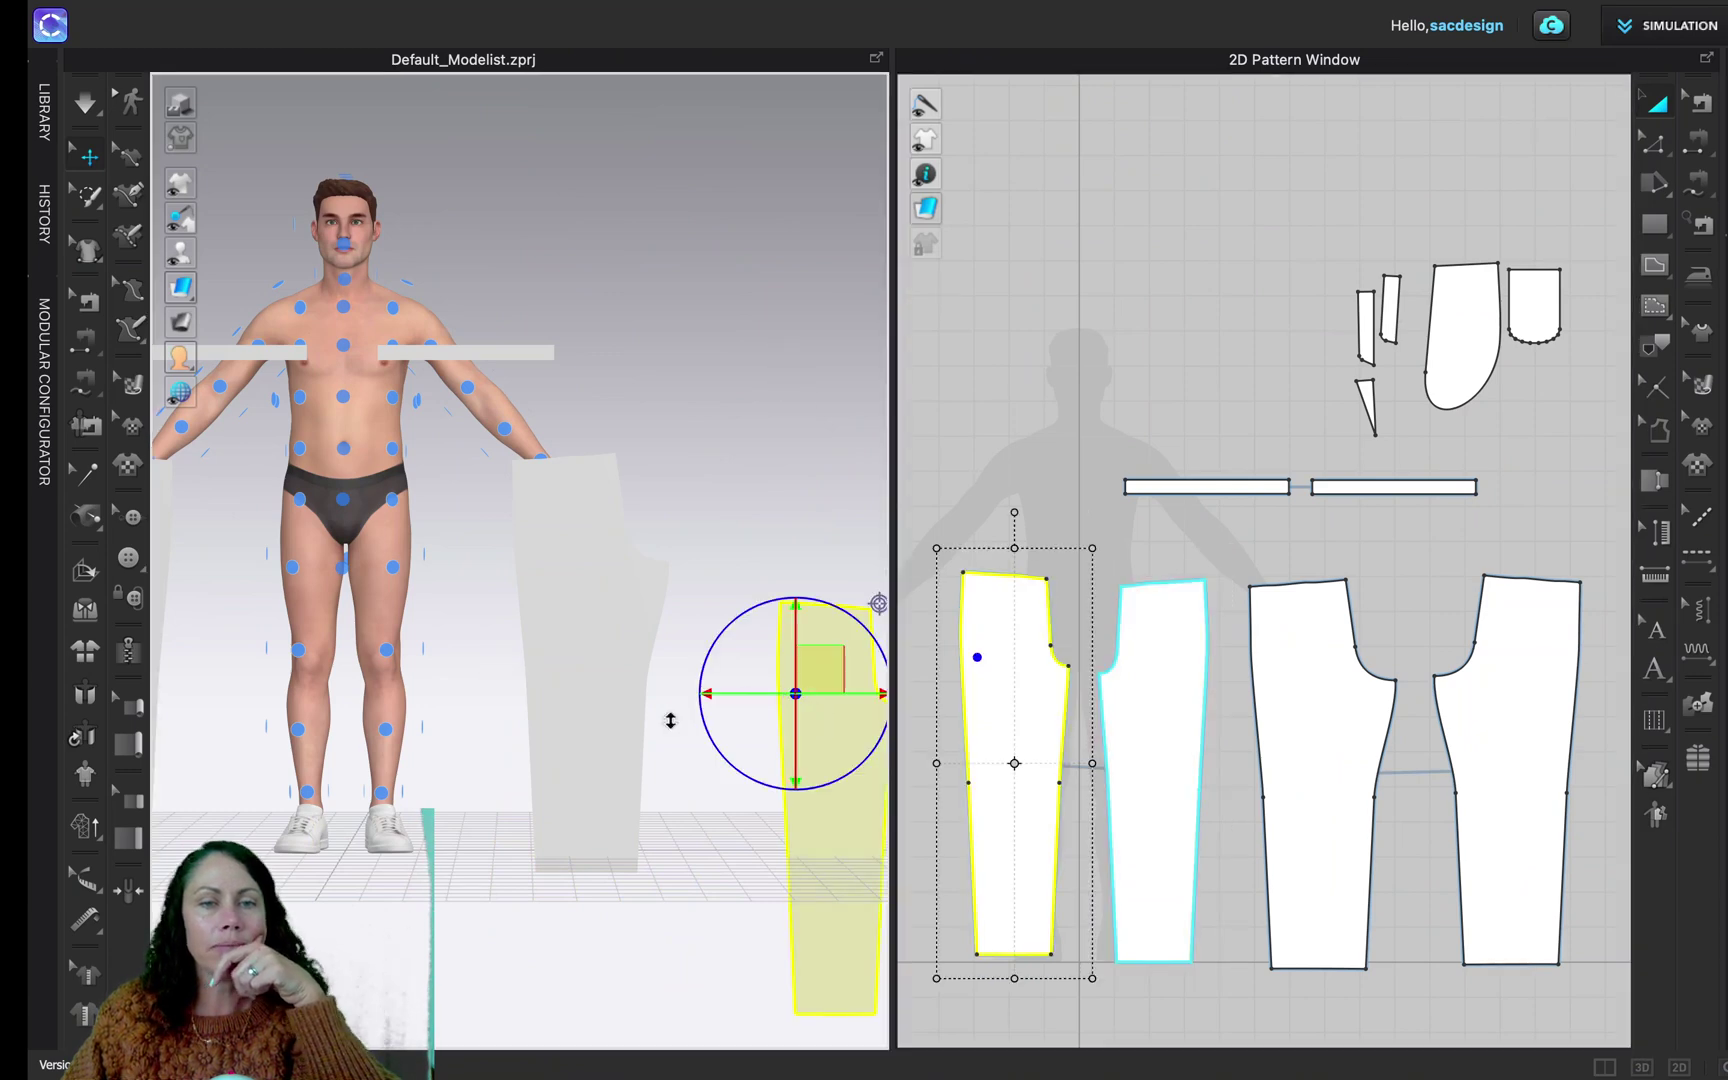
{"action": "left_click", "coordinate": [300, 657]}
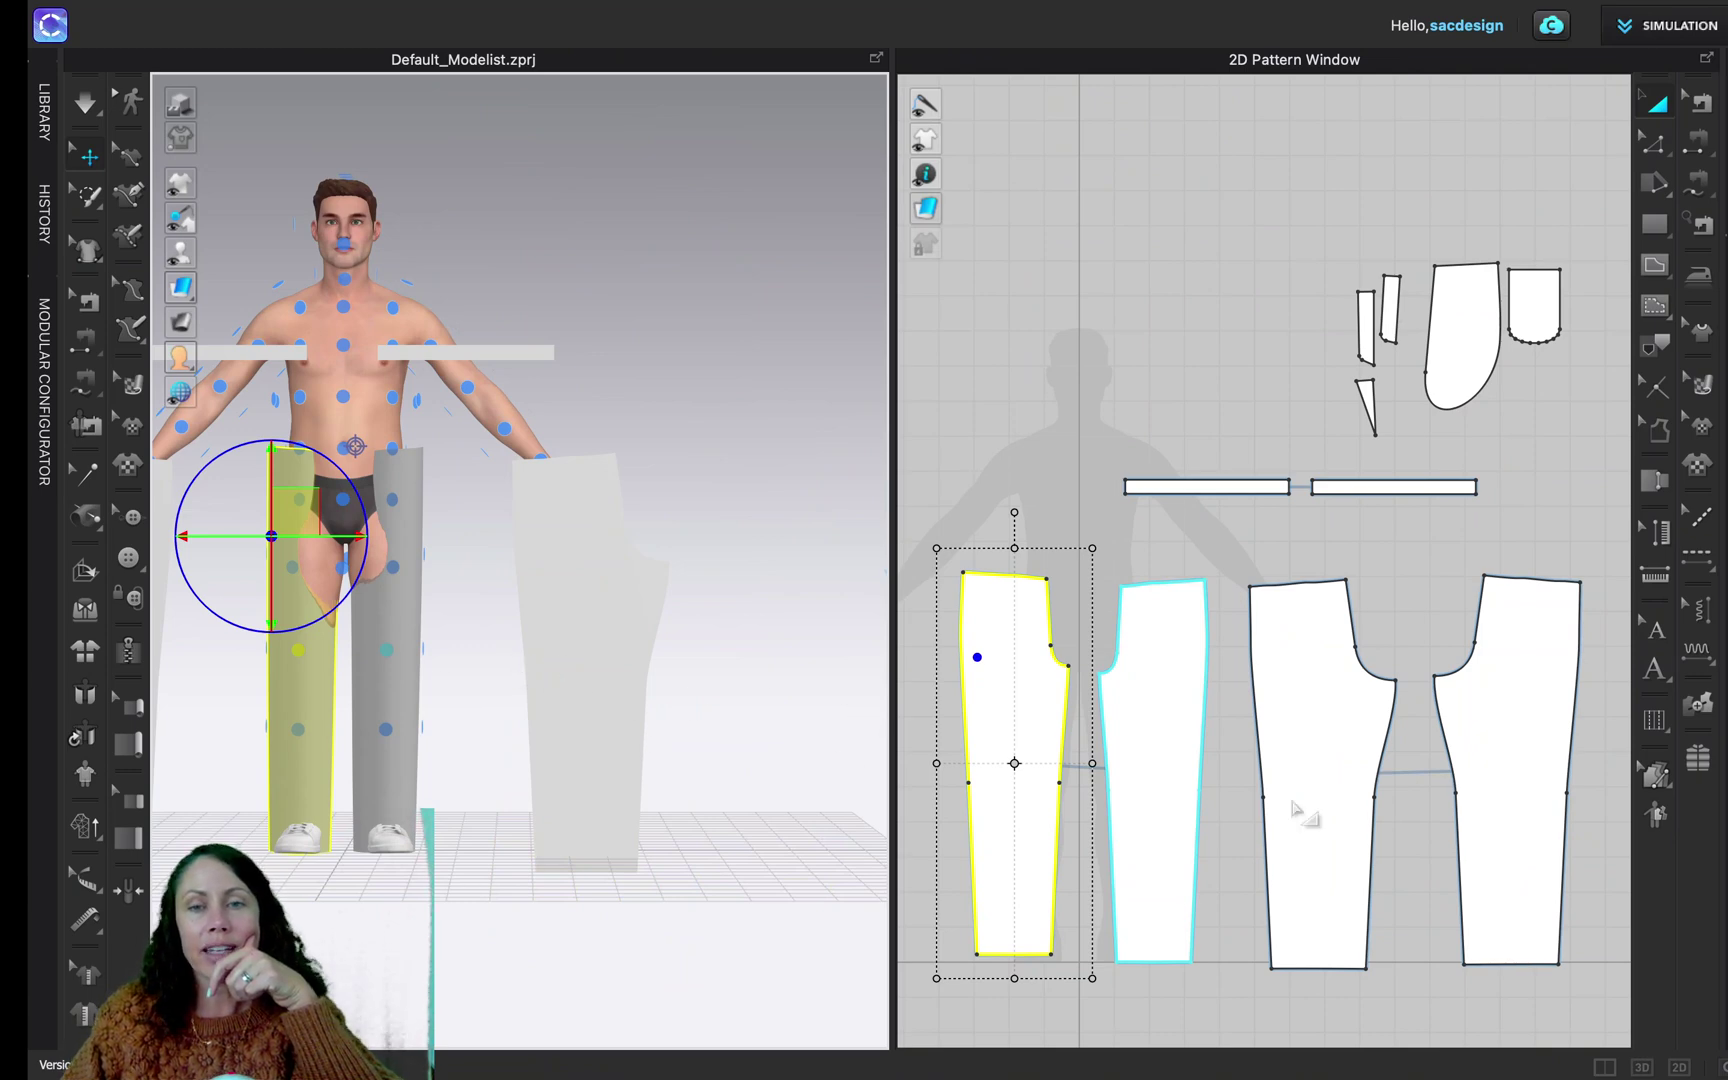
Arrange the mirrored back trouser legs behind the avatar by placing the original at the back knee arrangement point of its left leg
{"action": "left_click", "coordinate": [594, 655]}
{"action": "right_click_drag", "start_coordinate": [744, 735], "coordinate": [660, 757]}
{"action": "key", "text": "8"}
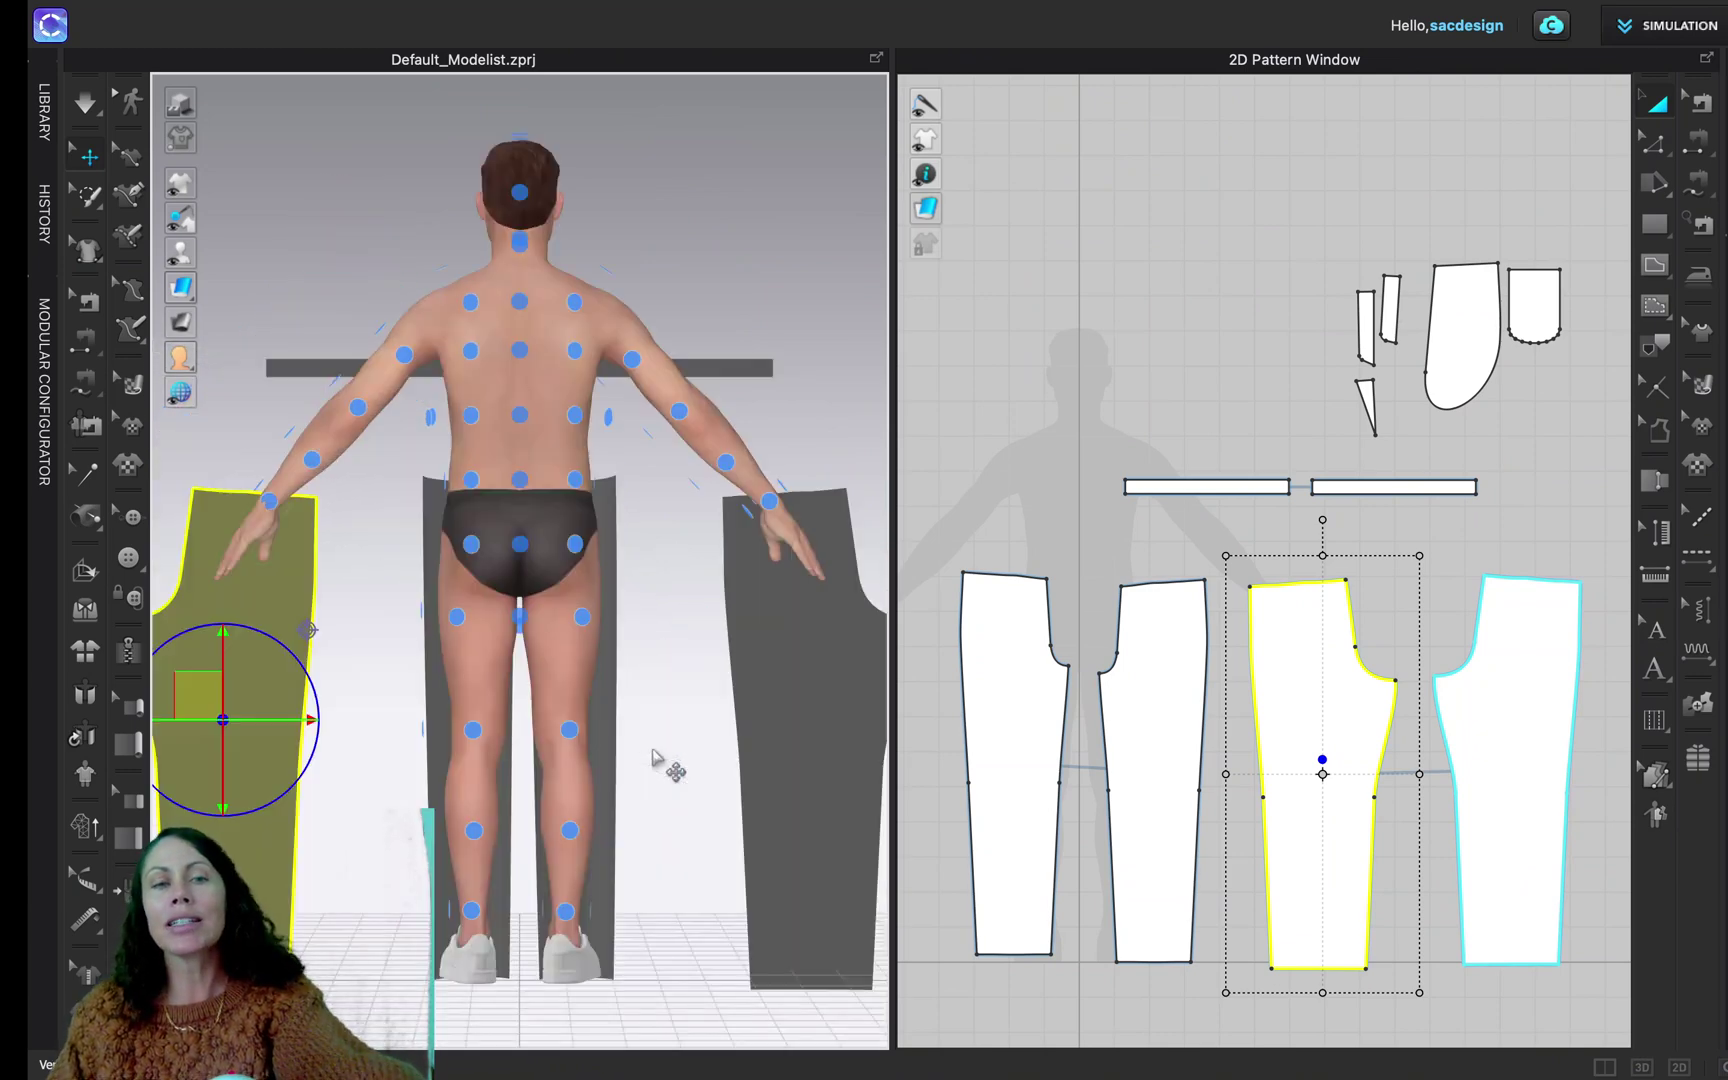
{"action": "left_click", "coordinate": [473, 737]}
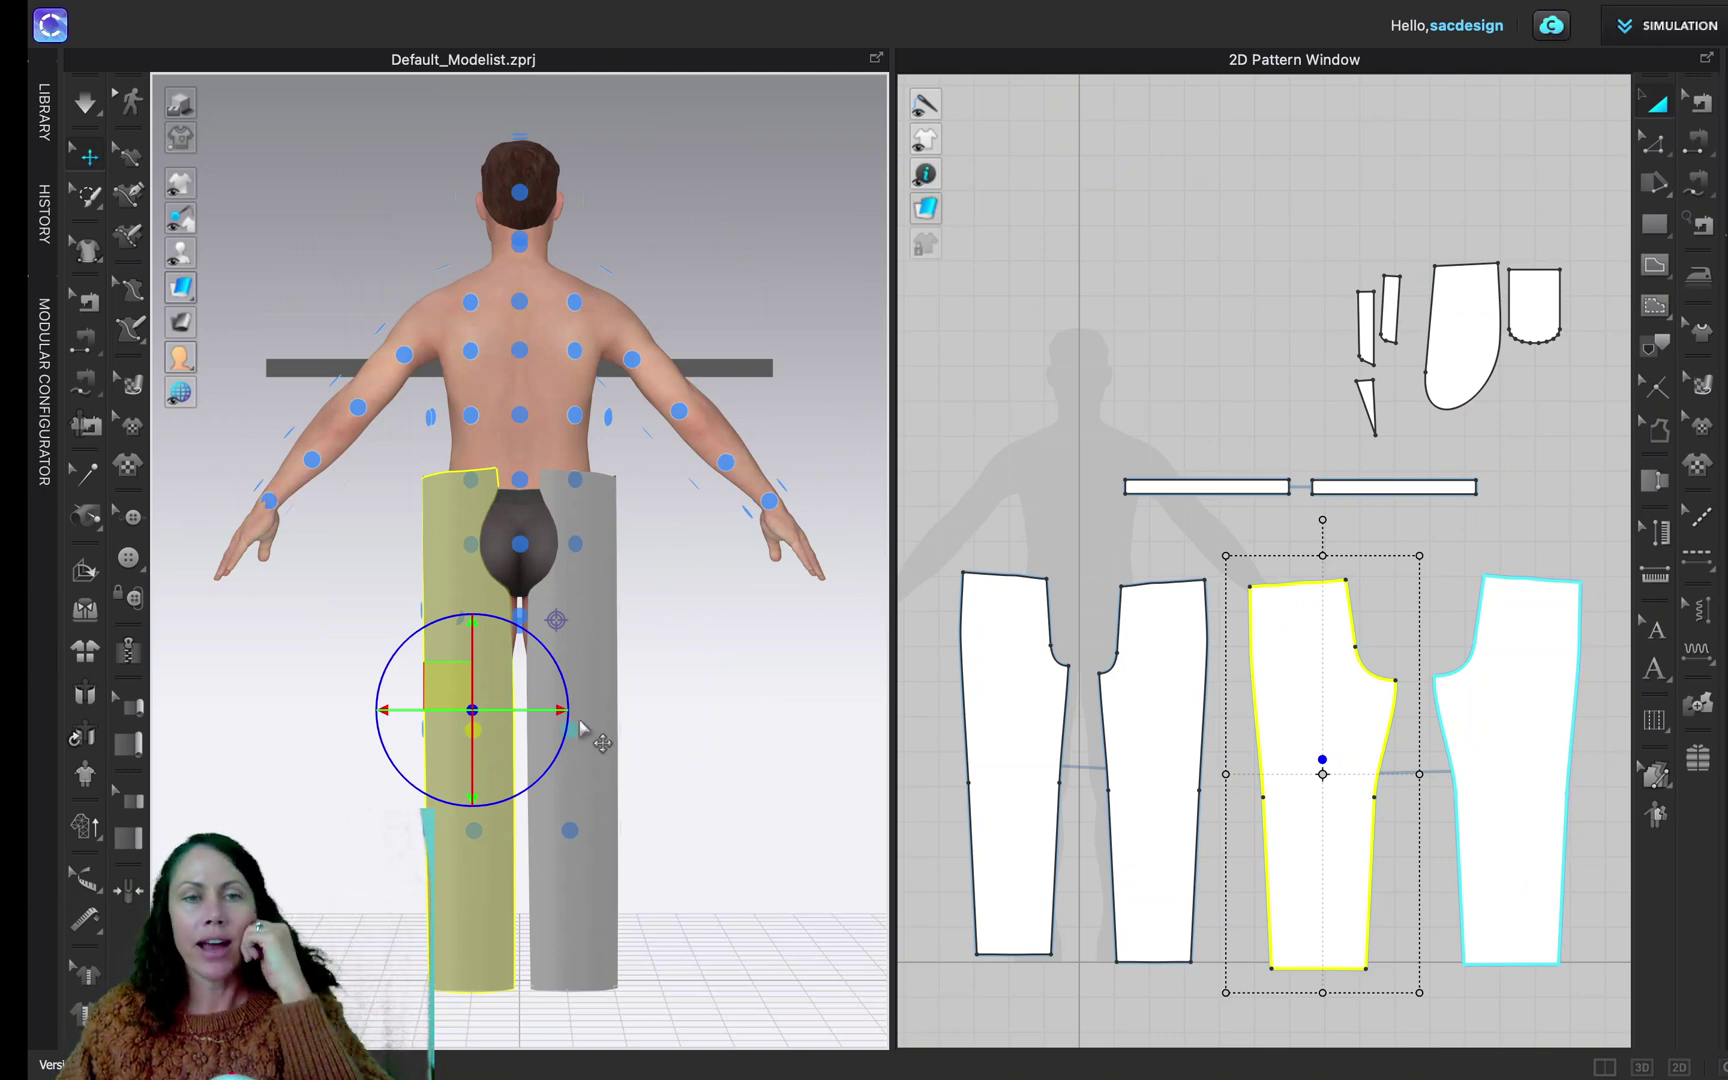
Wrap the mirrored waistband pieces around the avatar's waist by placing the original at a waist arrangement point, and deselect it
{"action": "right_click_drag", "start_coordinate": [355, 725], "coordinate": [636, 730]}
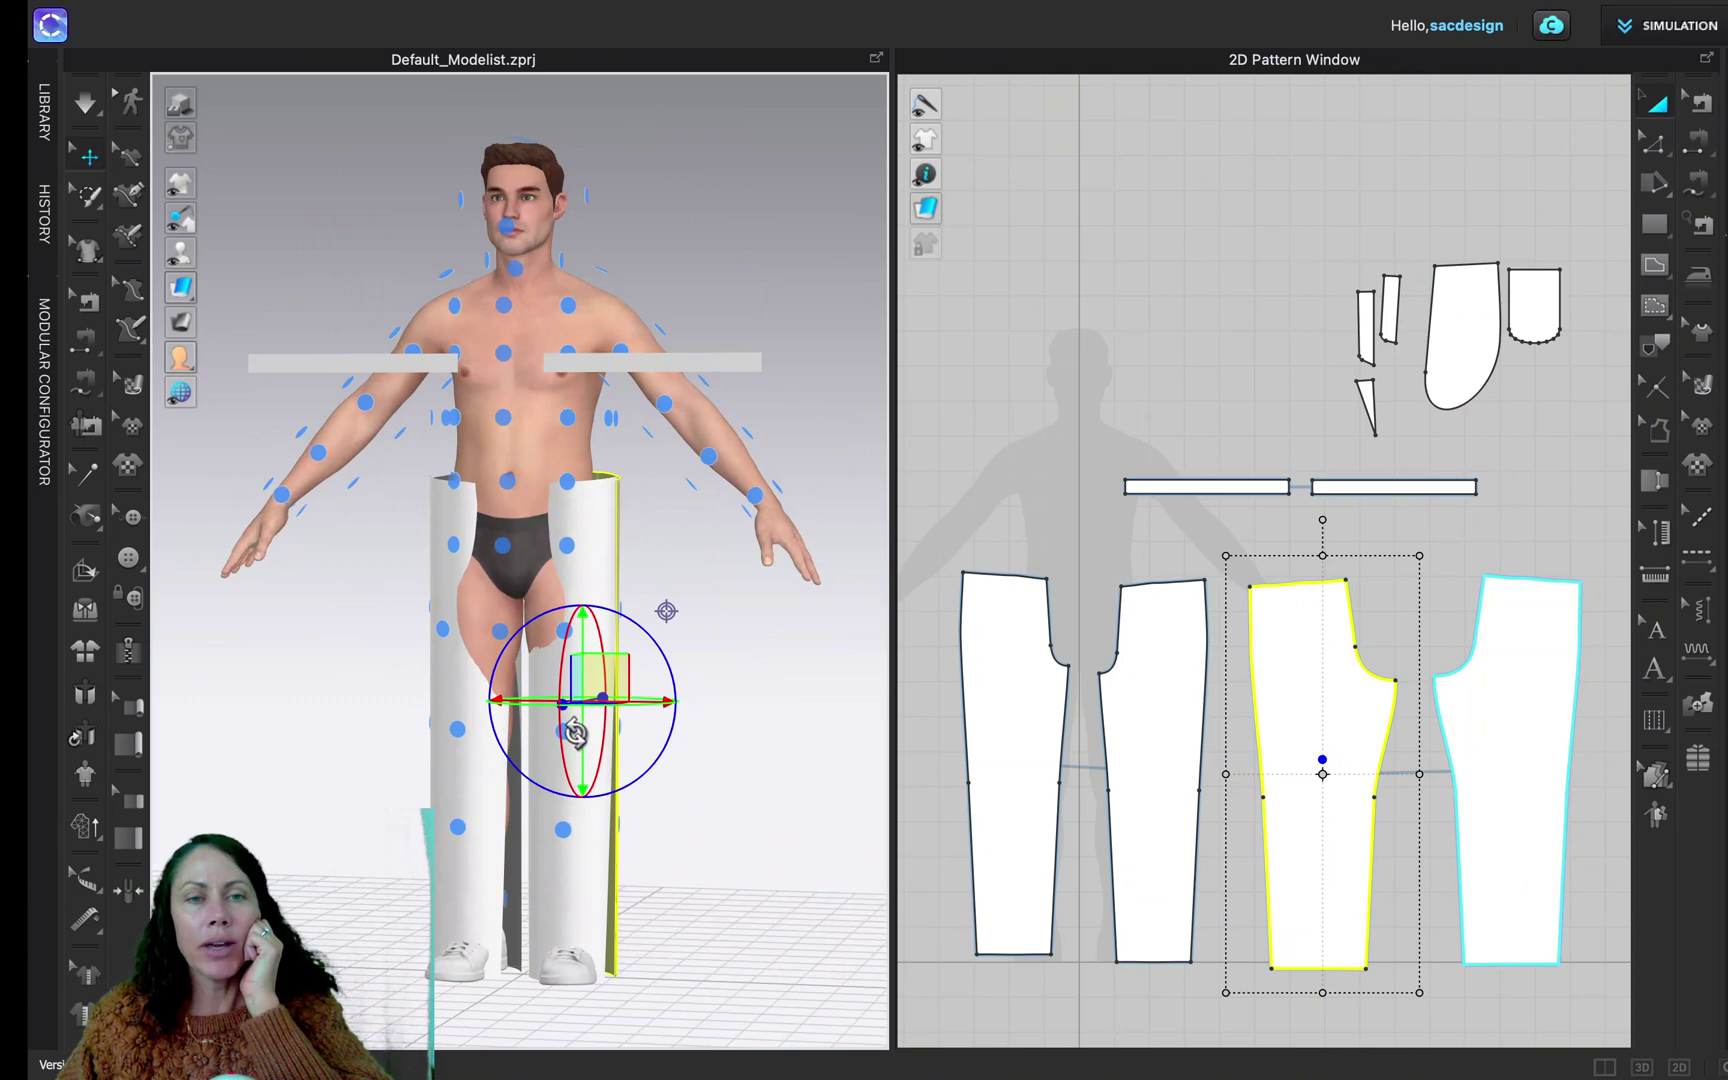
{"action": "left_click", "coordinate": [641, 370]}
{"action": "right_click_drag", "start_coordinate": [737, 648], "coordinate": [650, 610]}
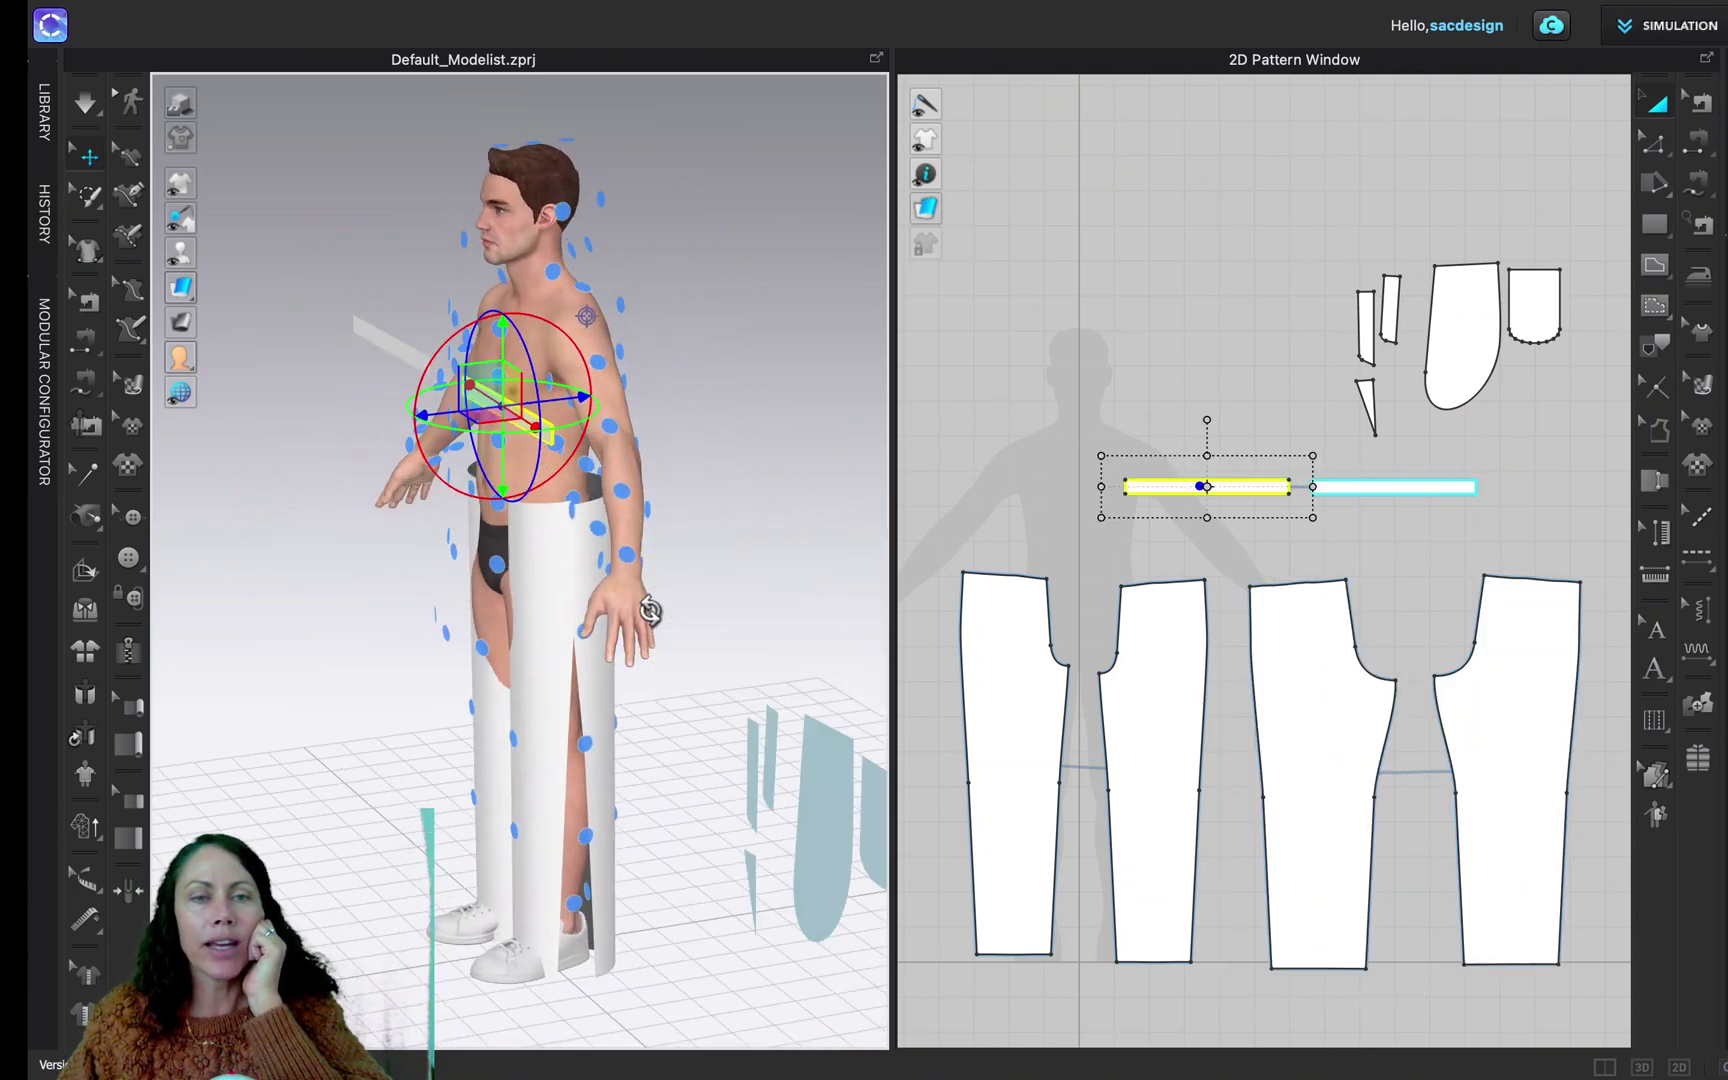
{"action": "left_click", "coordinate": [573, 500]}
{"action": "right_click_drag", "start_coordinate": [400, 650], "coordinate": [493, 614]}
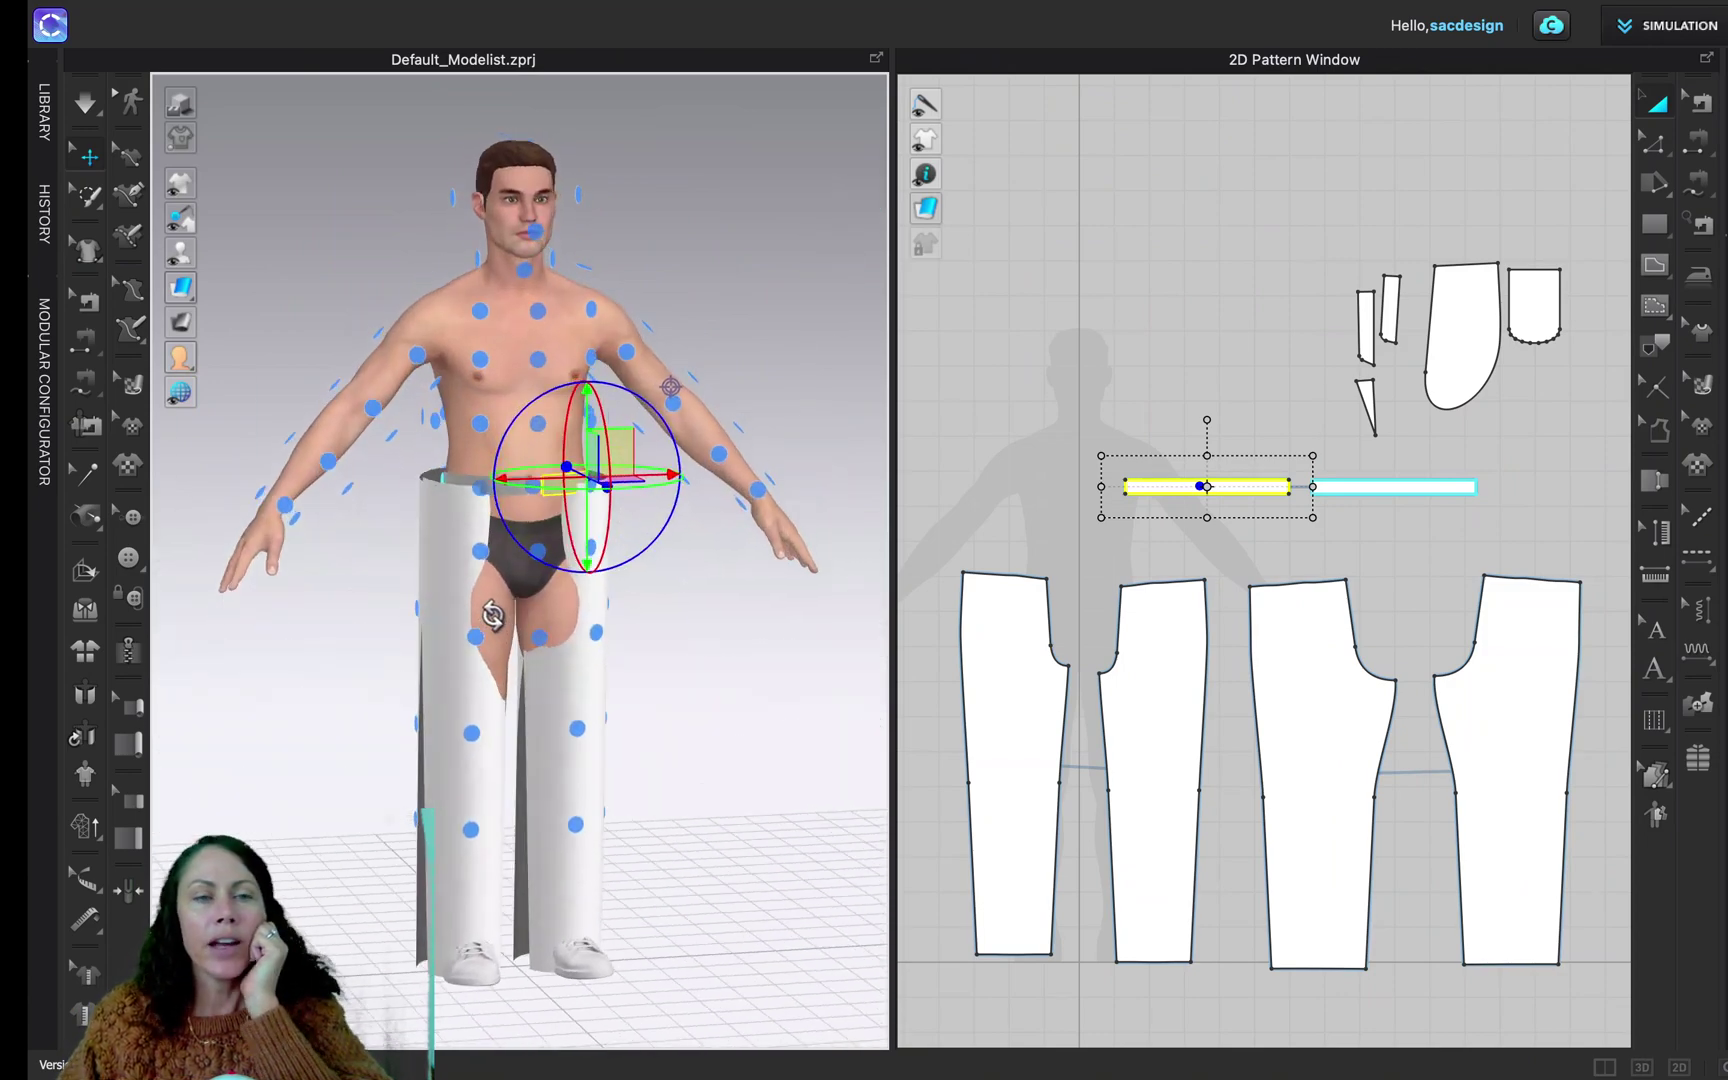
{"action": "left_click", "coordinate": [742, 722]}
Examine how the front and back legs meet at the side seam in 3D by highlighting each piece and comparing its 2D outline
{"action": "scroll", "coordinate": [735, 700], "scroll_direction": "up", "scroll_amount": 3}
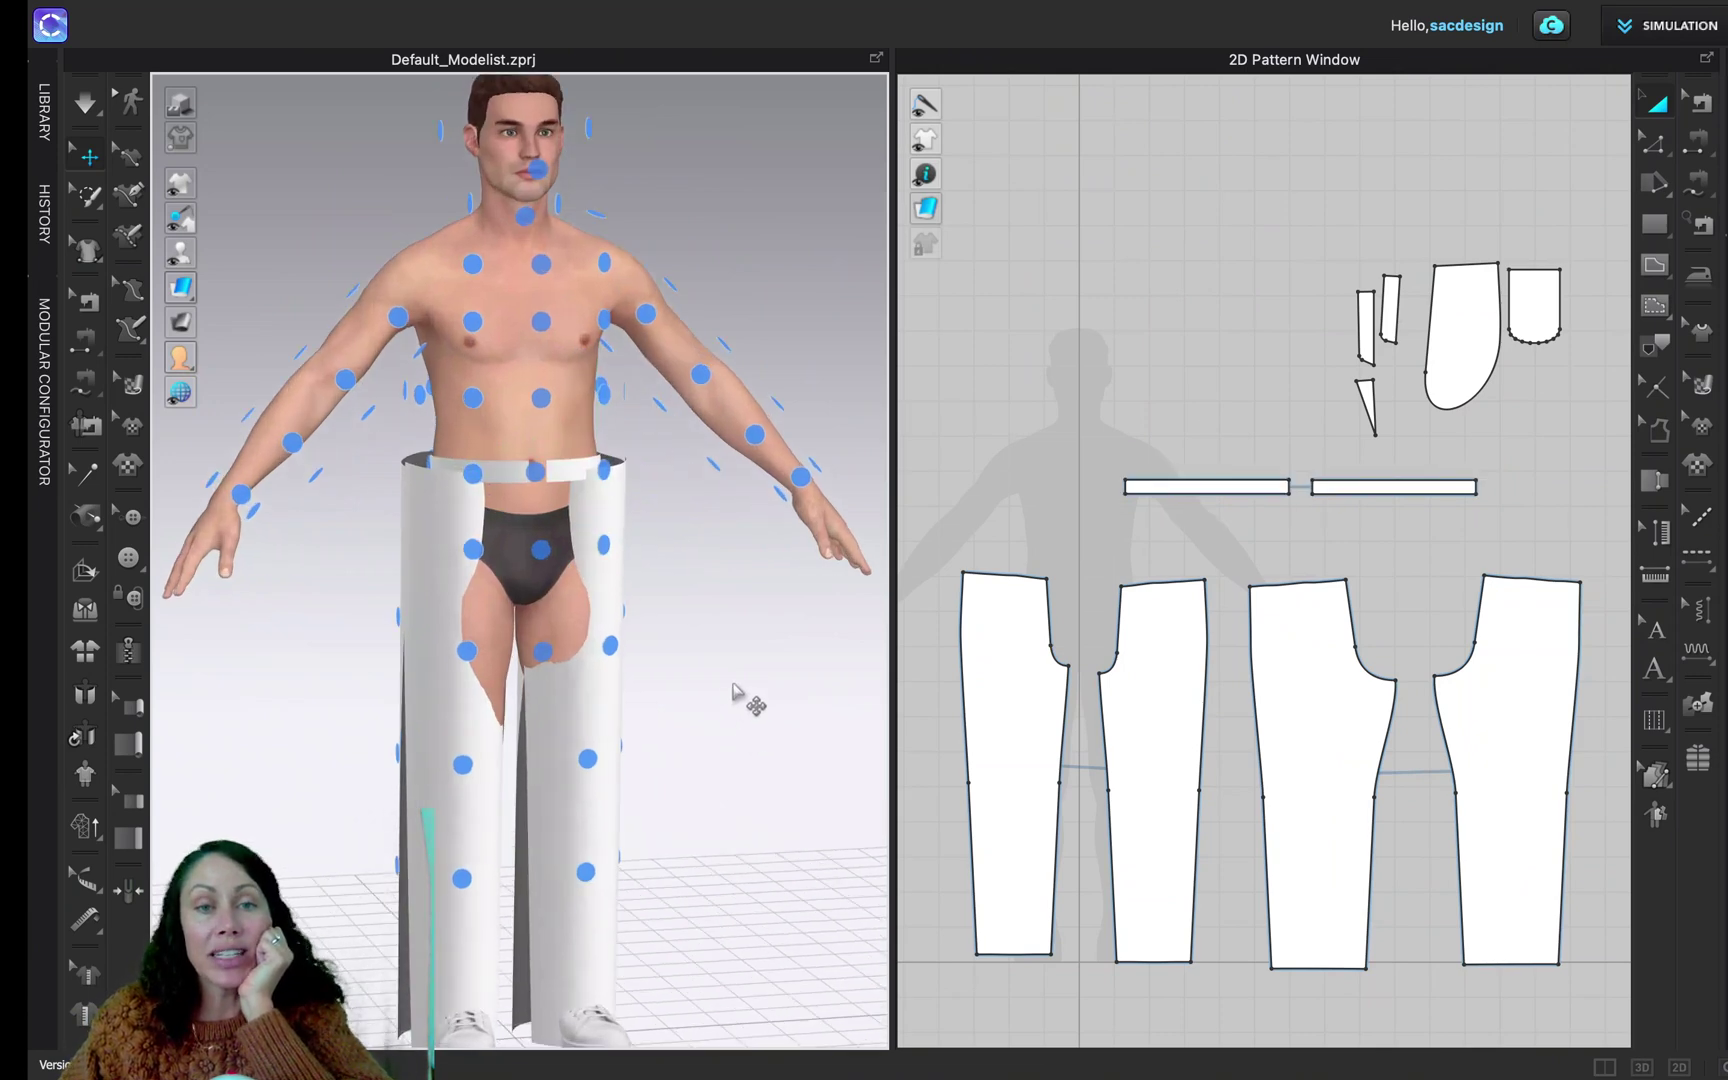
{"action": "scroll", "coordinate": [736, 706], "scroll_direction": "down", "scroll_amount": 2}
{"action": "middle_click_drag", "start_coordinate": [747, 714], "coordinate": [694, 571]}
{"action": "right_click_drag", "start_coordinate": [683, 606], "coordinate": [590, 586]}
{"action": "middle_click_drag", "start_coordinate": [590, 586], "coordinate": [590, 585]}
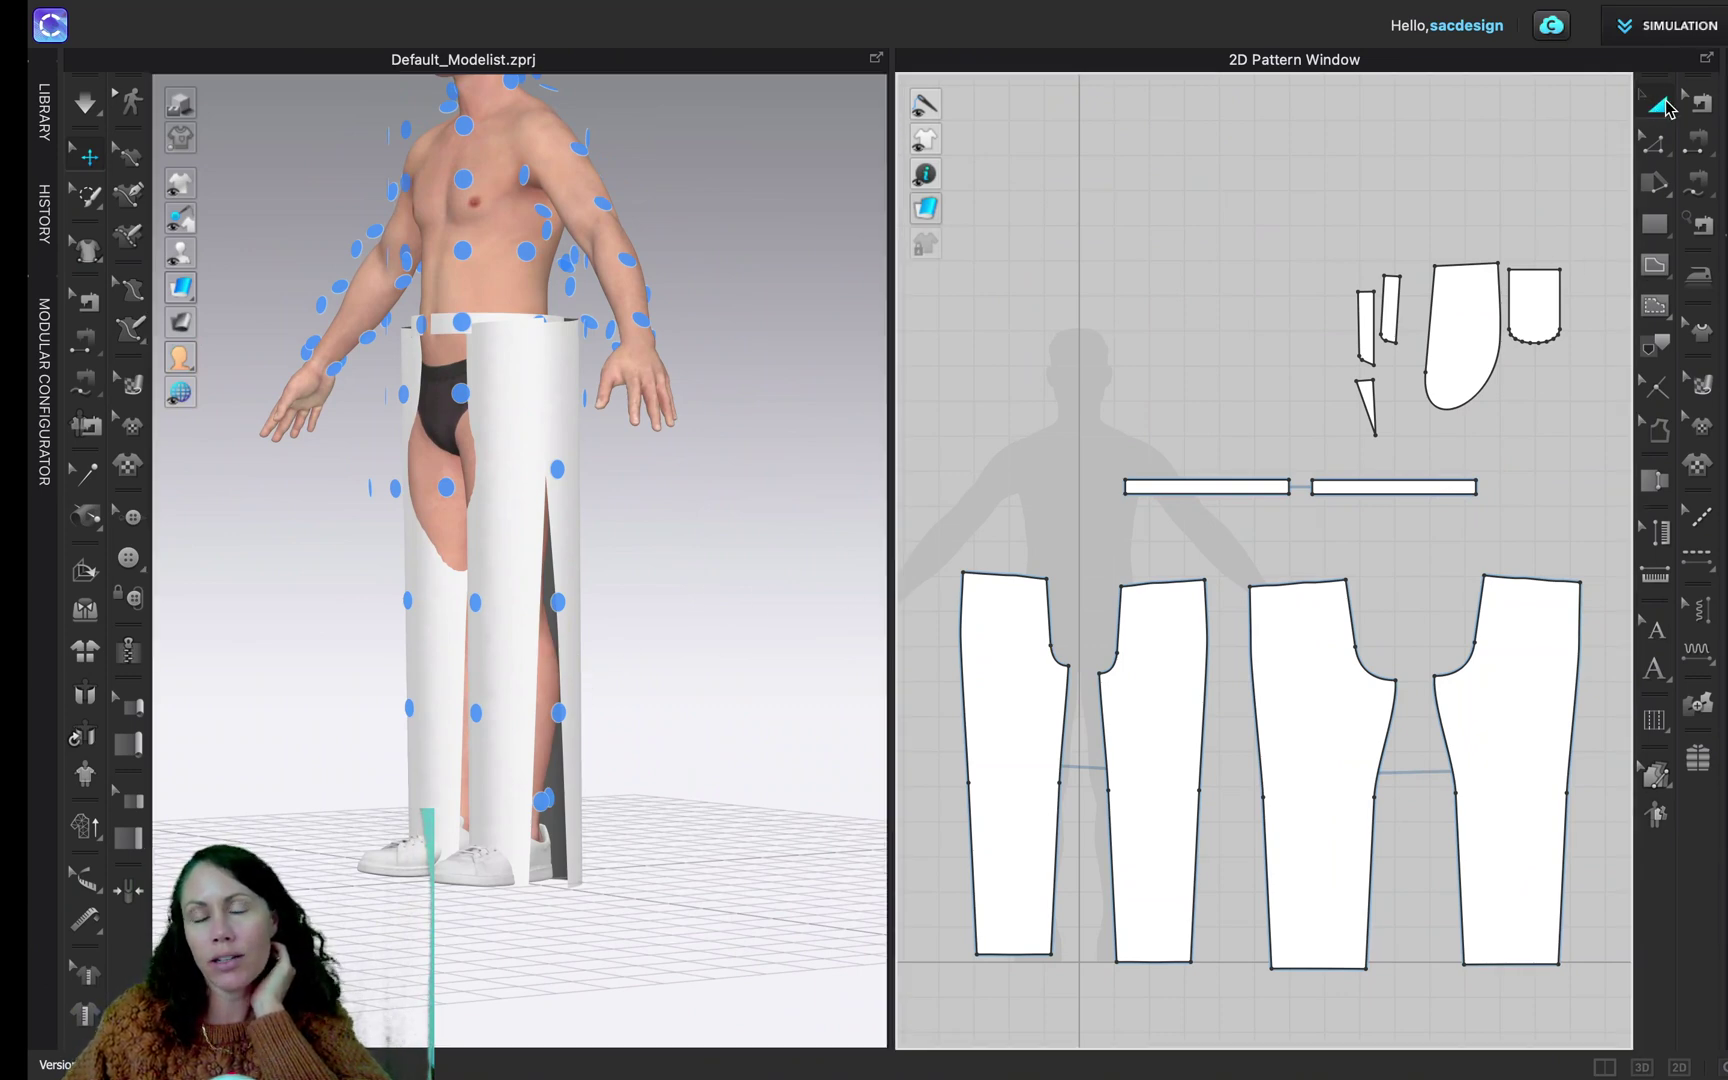
{"action": "left_click", "coordinate": [528, 714]}
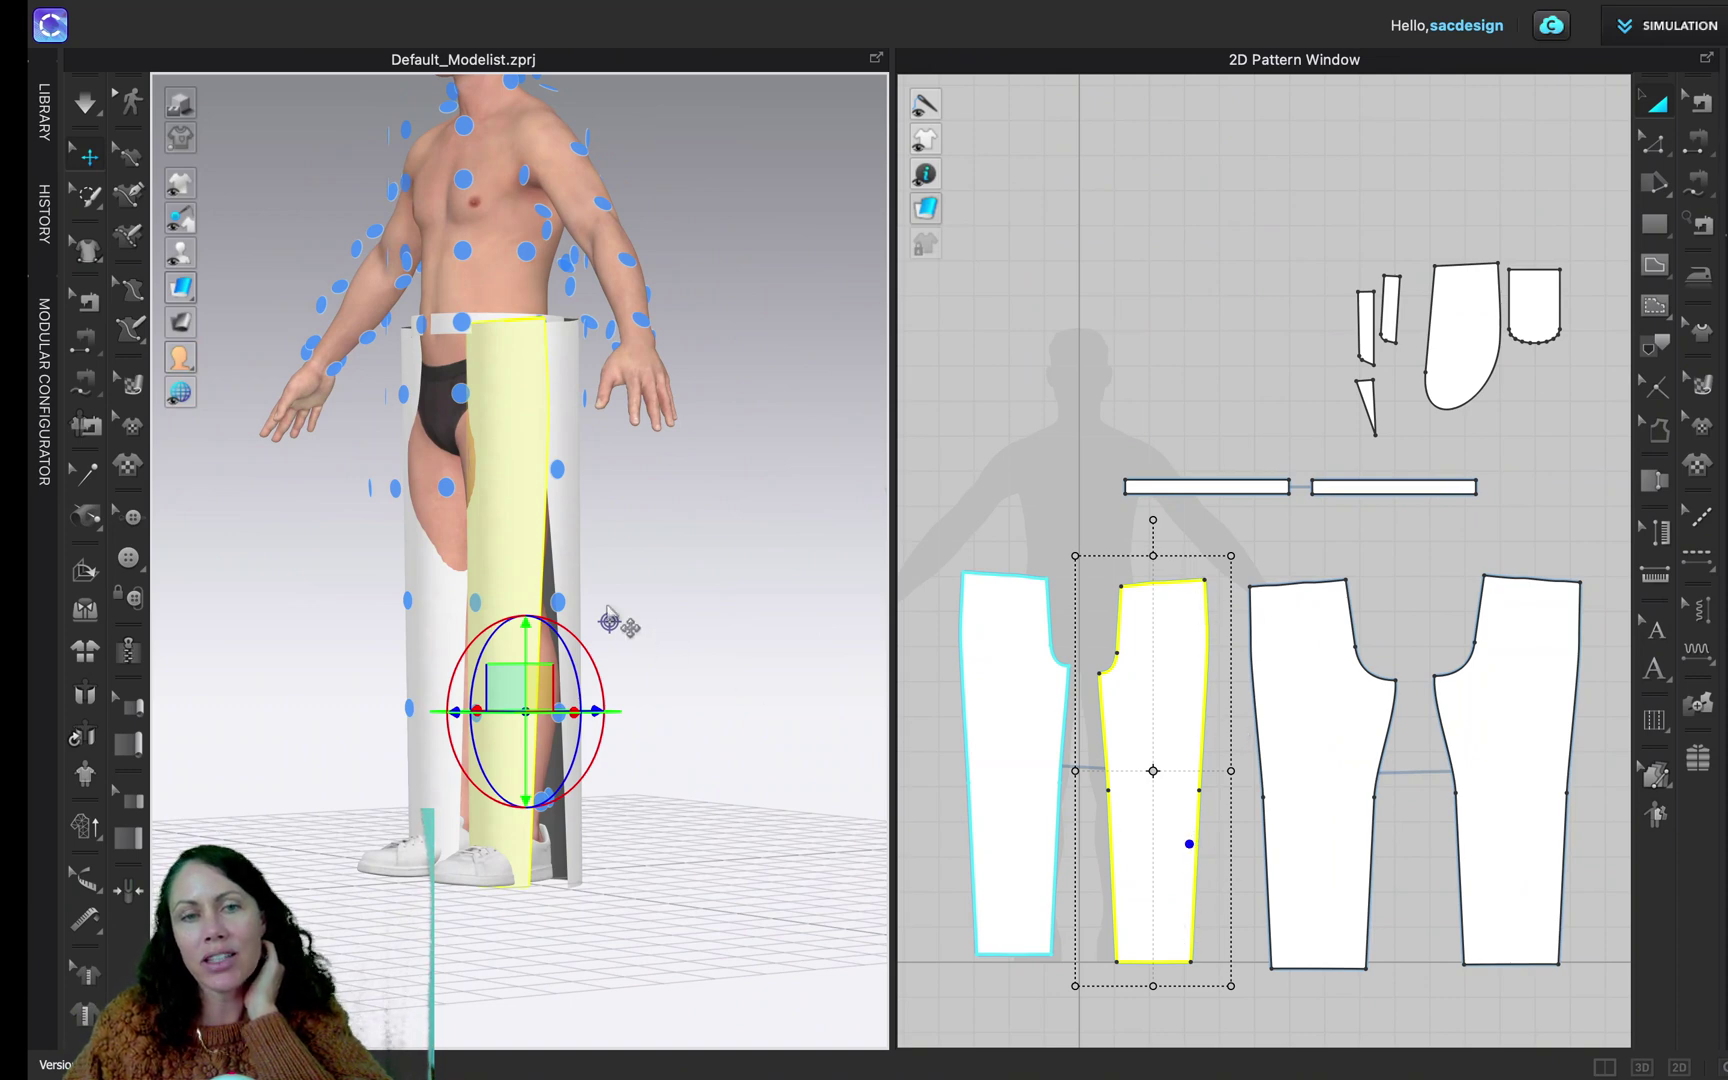
{"action": "left_click", "coordinate": [559, 549]}
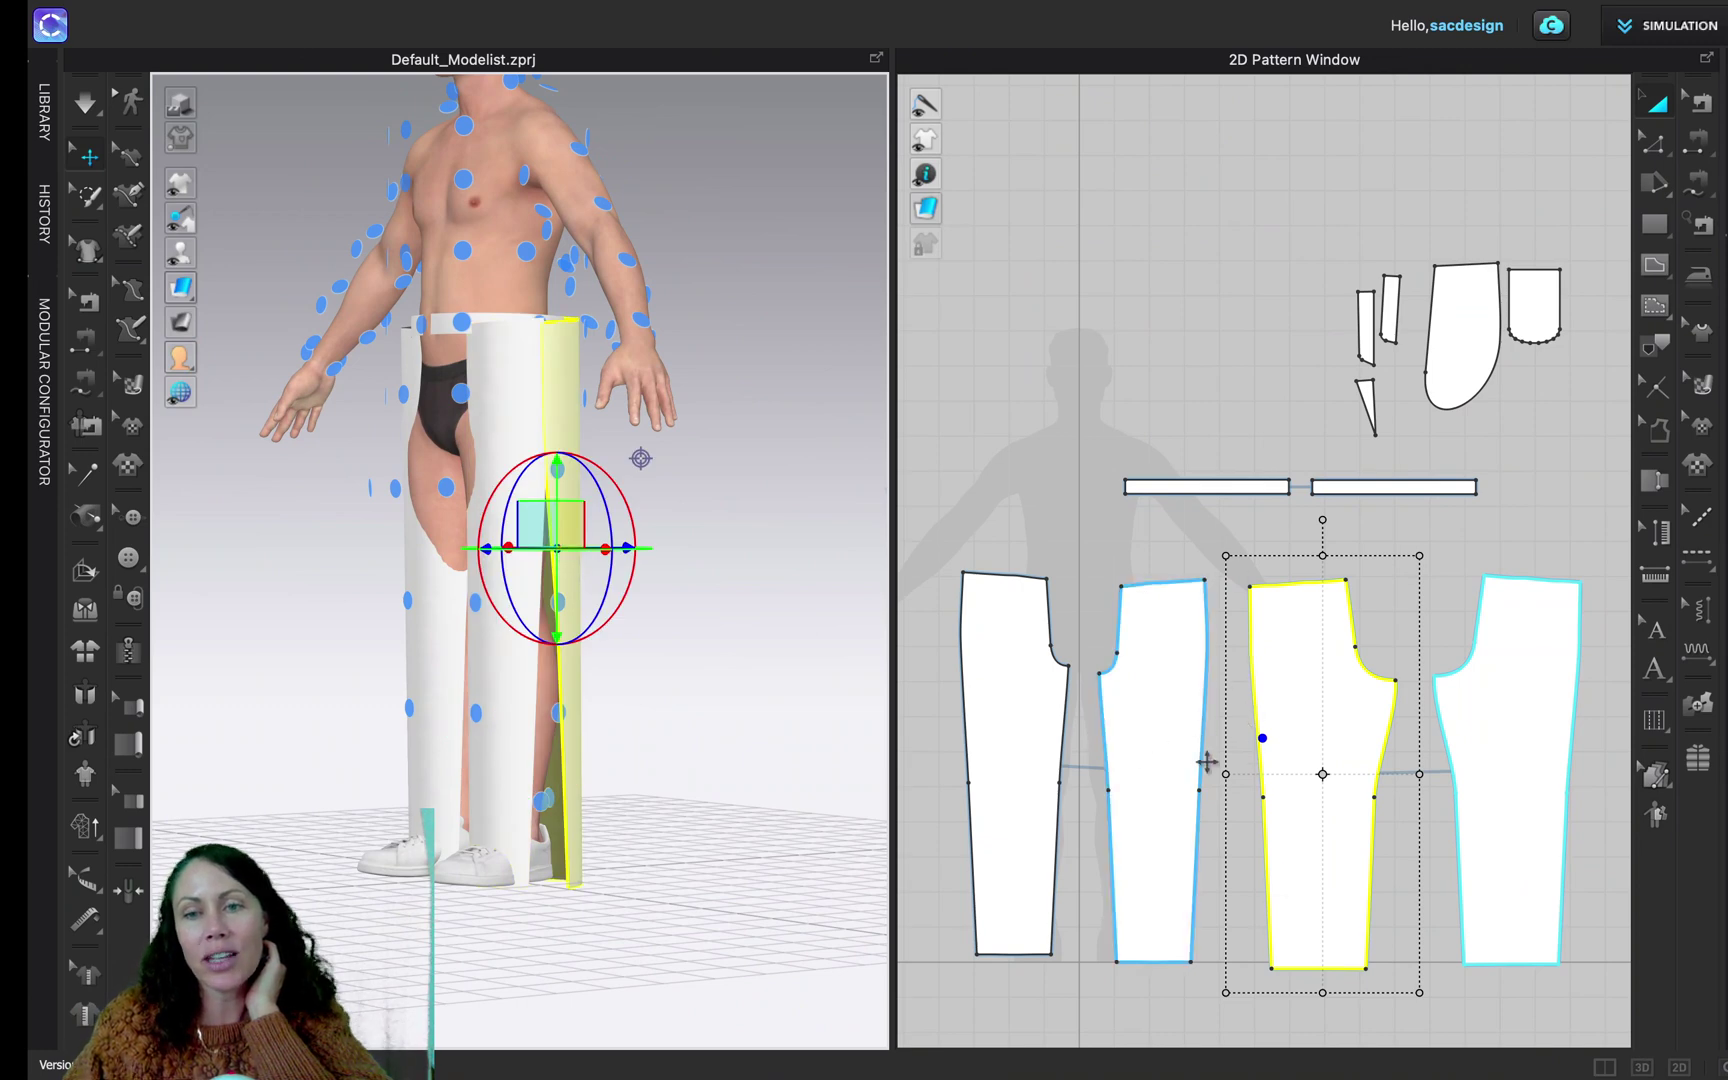
{"action": "left_click", "coordinate": [1082, 383]}
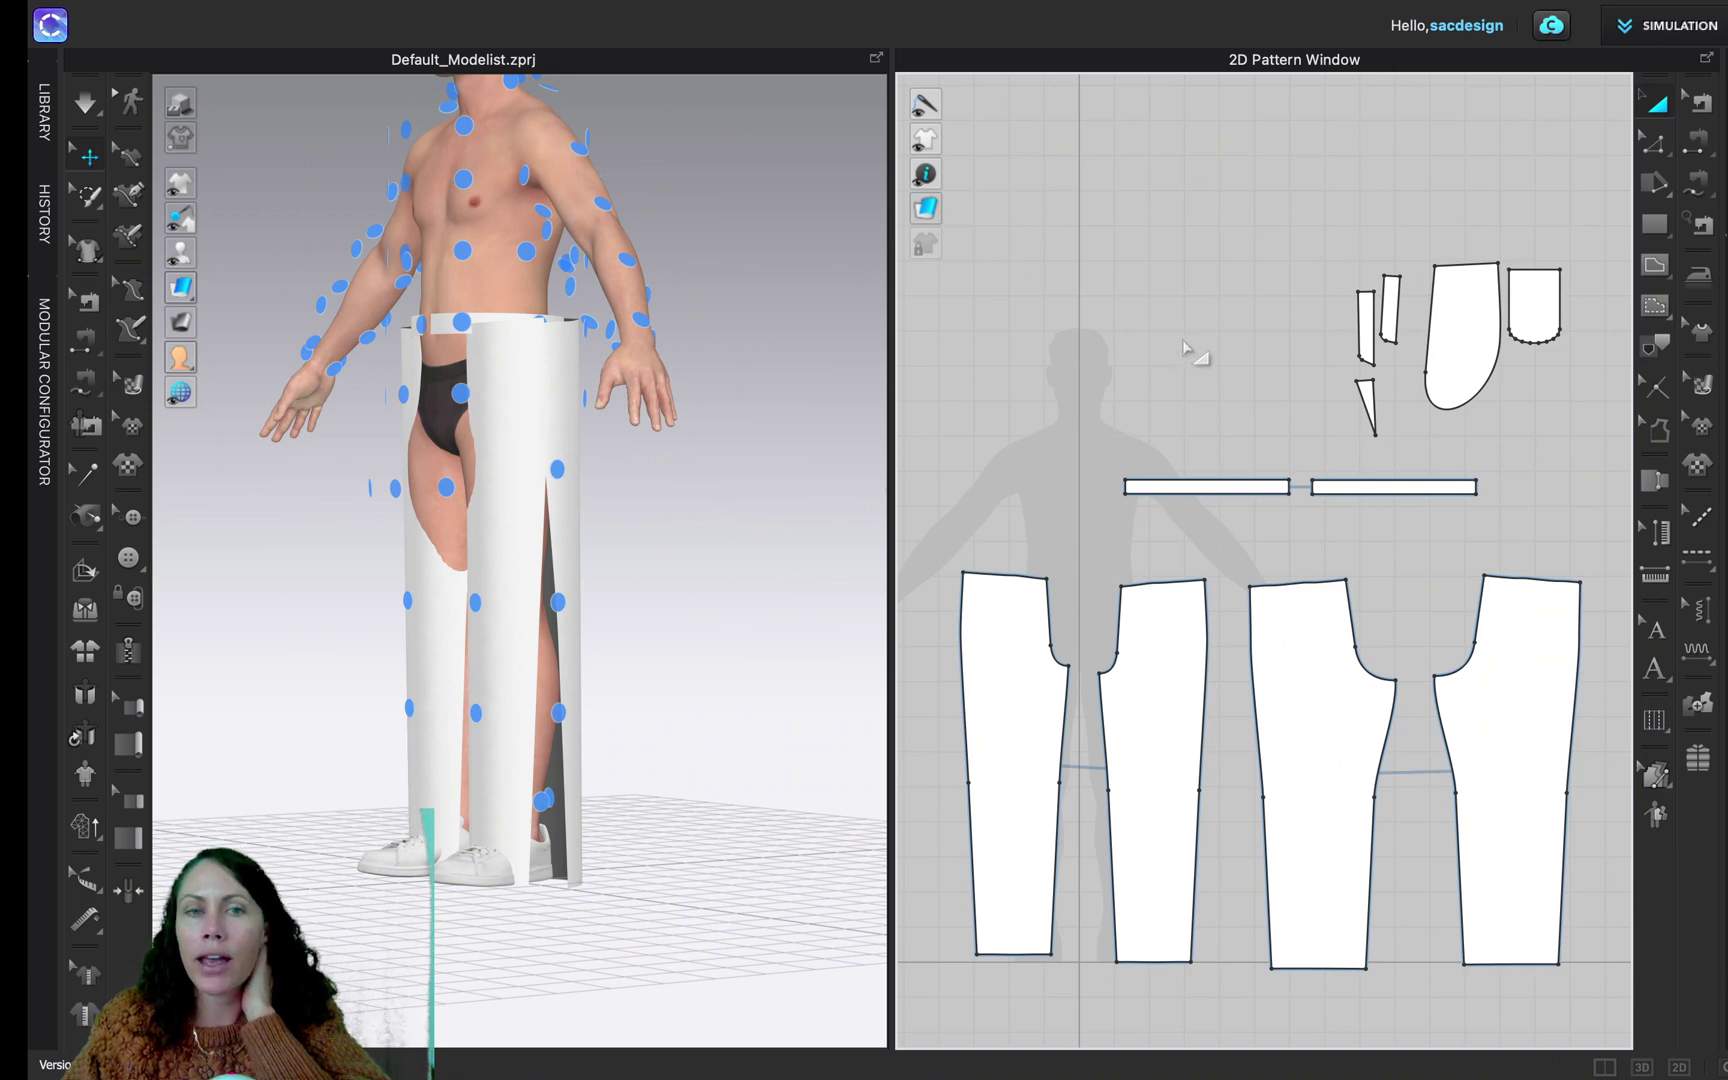
Examine the crotch and inseam edges in 3D from front and back by highlighting the front and back legs in turn
{"action": "key", "text": "2"}
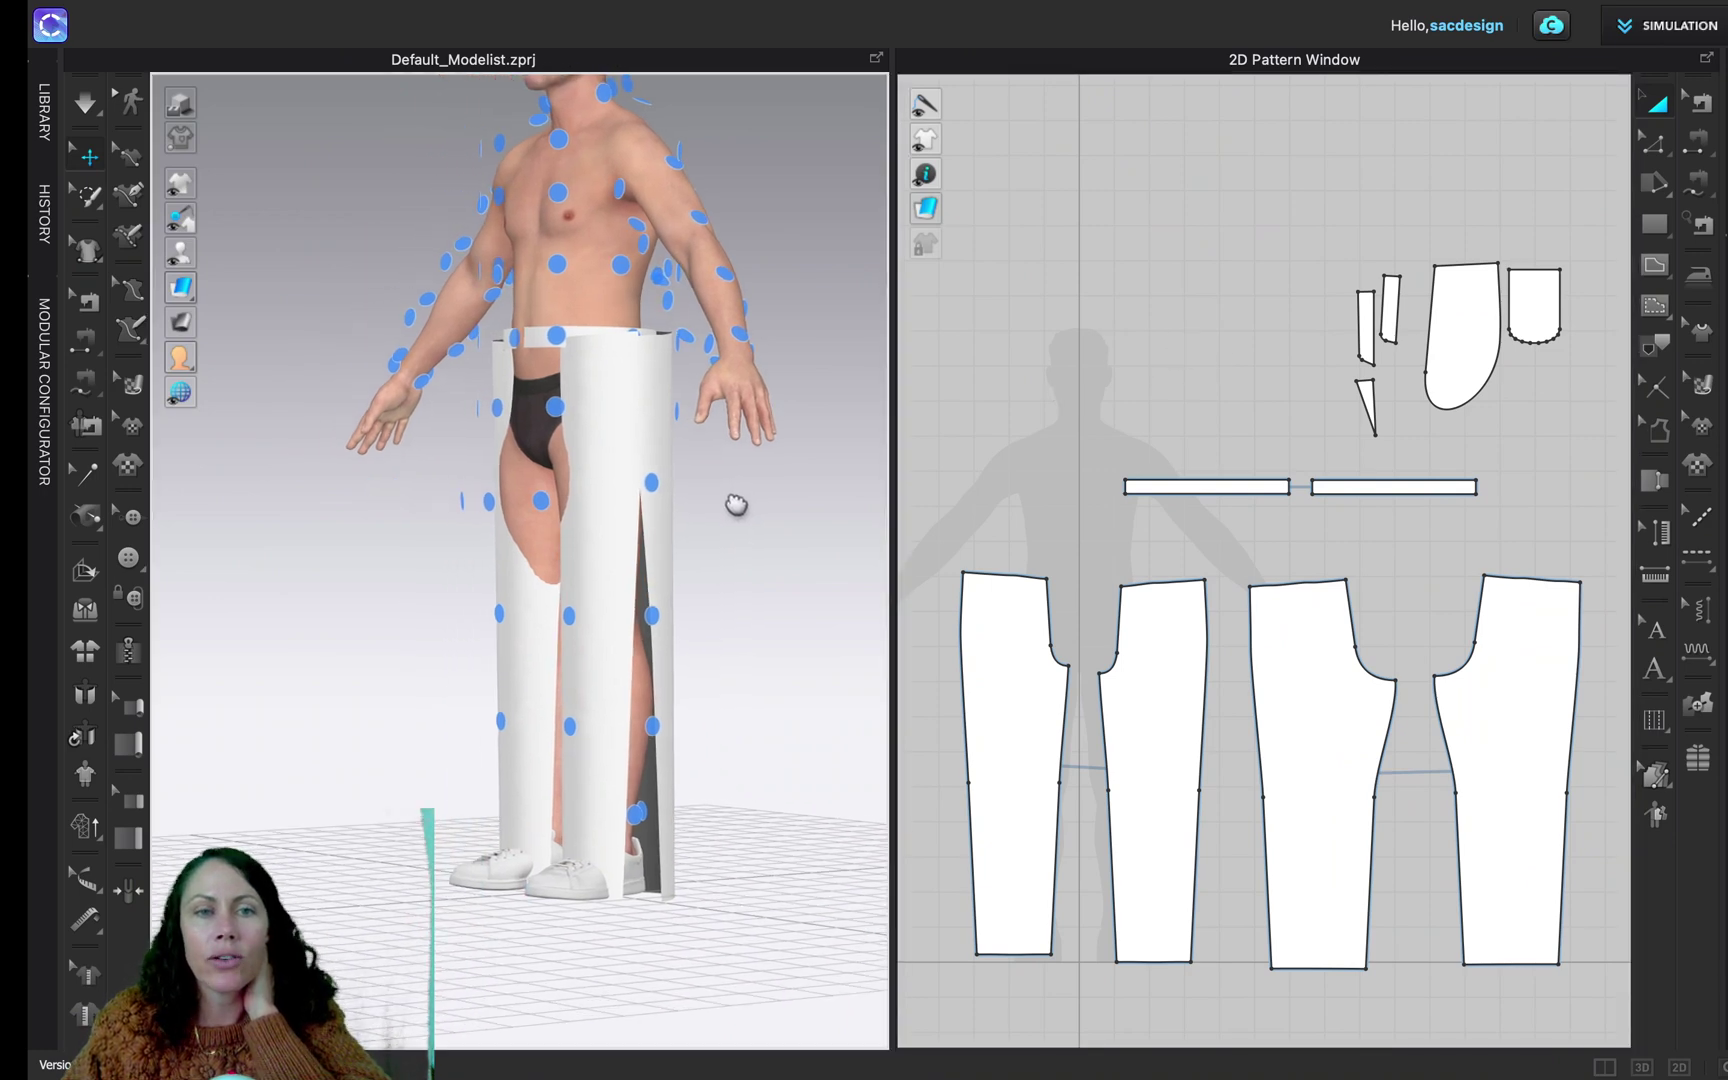
{"action": "left_click", "coordinate": [610, 373]}
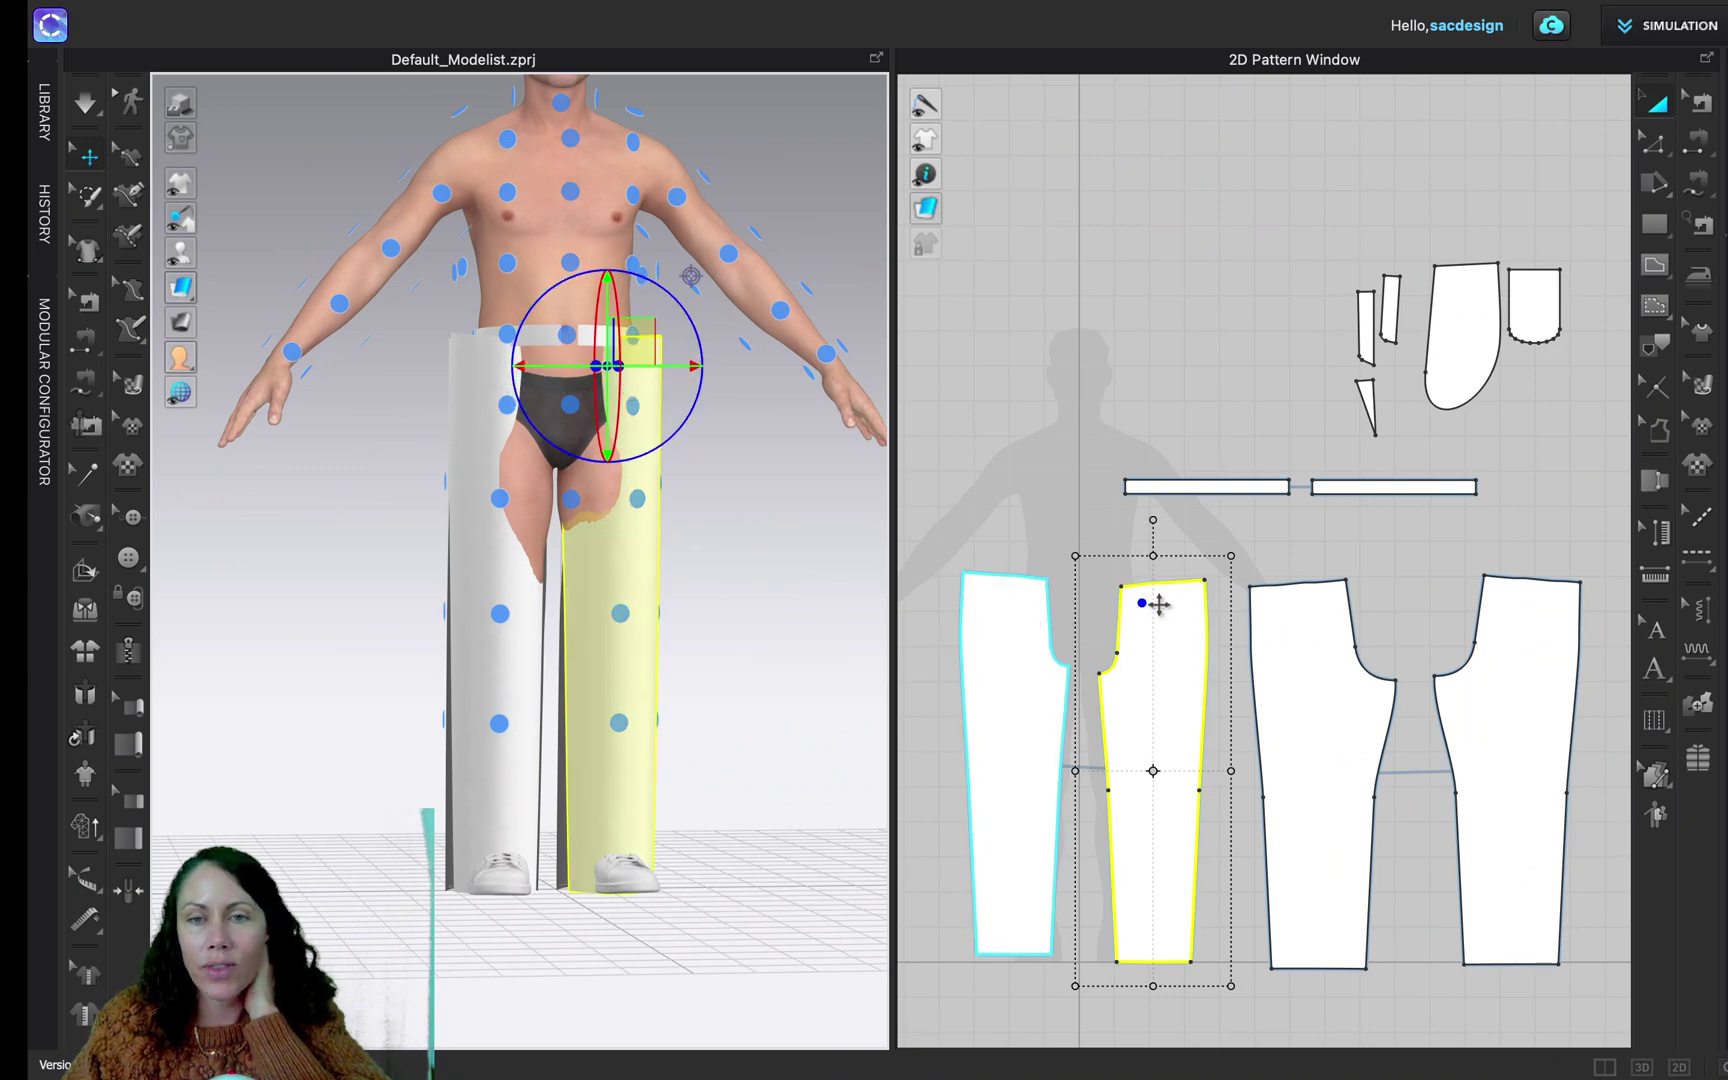
{"action": "left_click", "coordinate": [503, 382]}
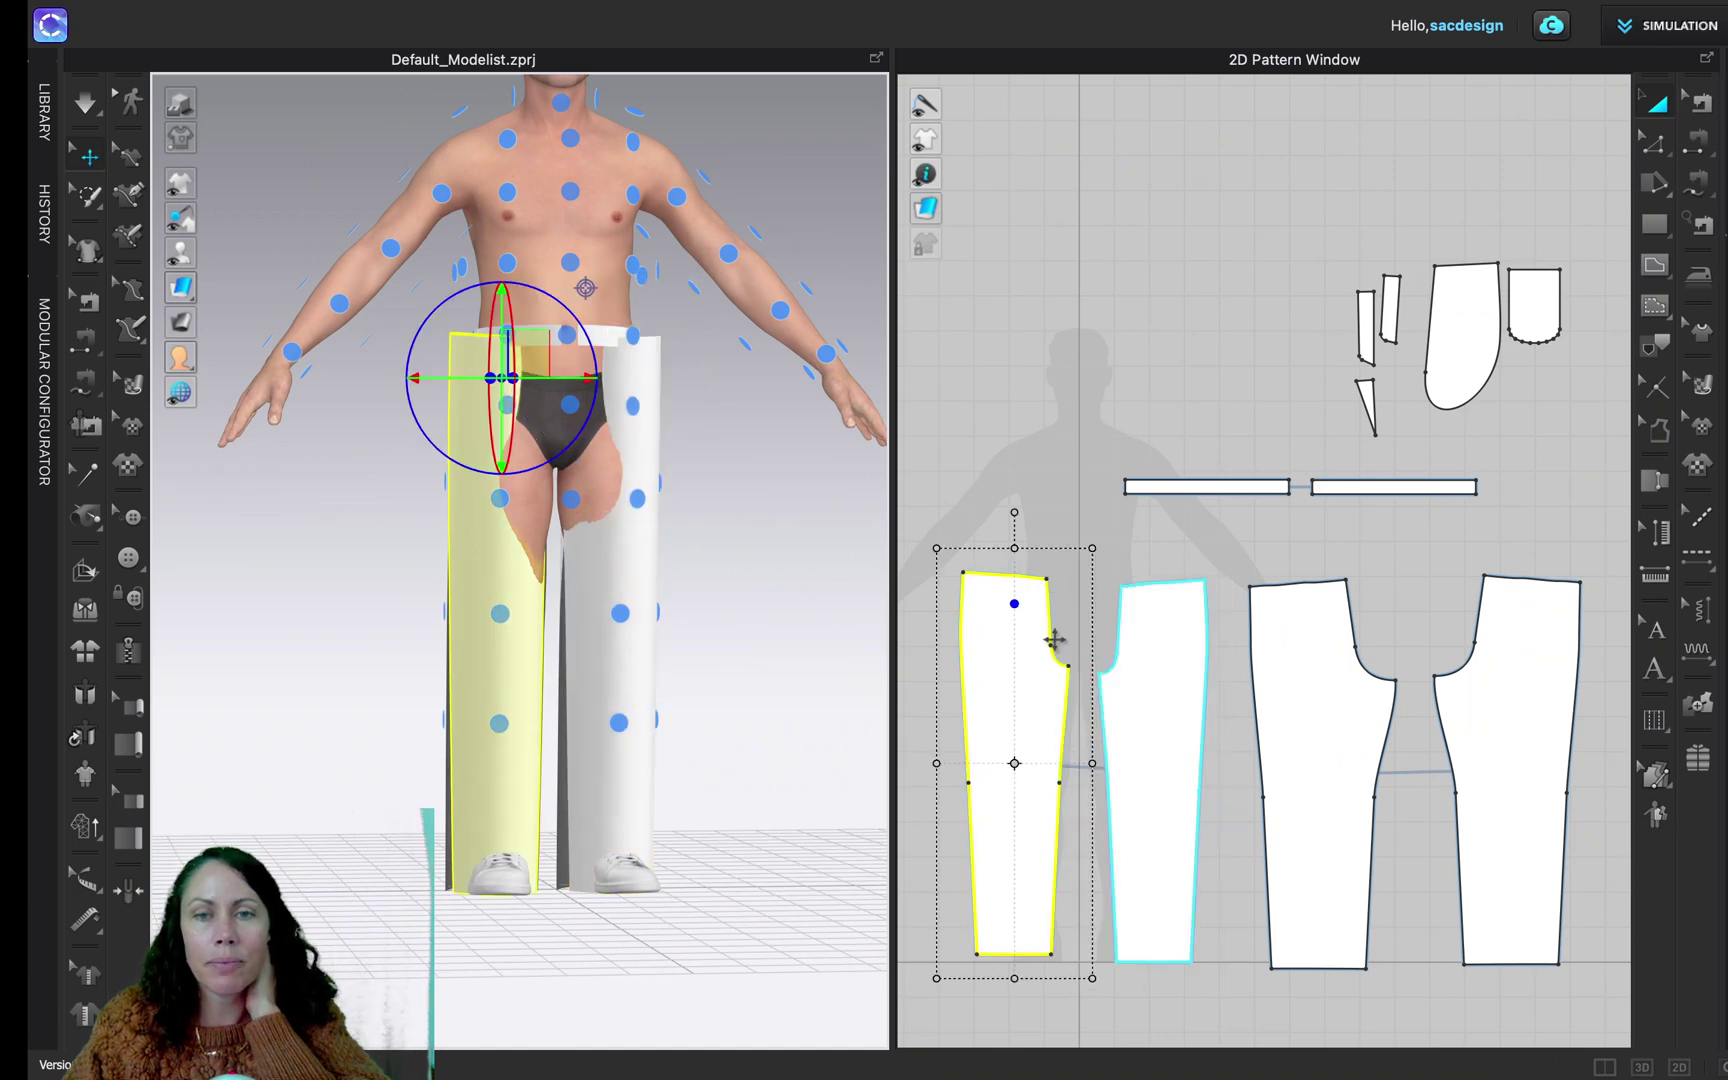
{"action": "left_click", "coordinate": [574, 685]}
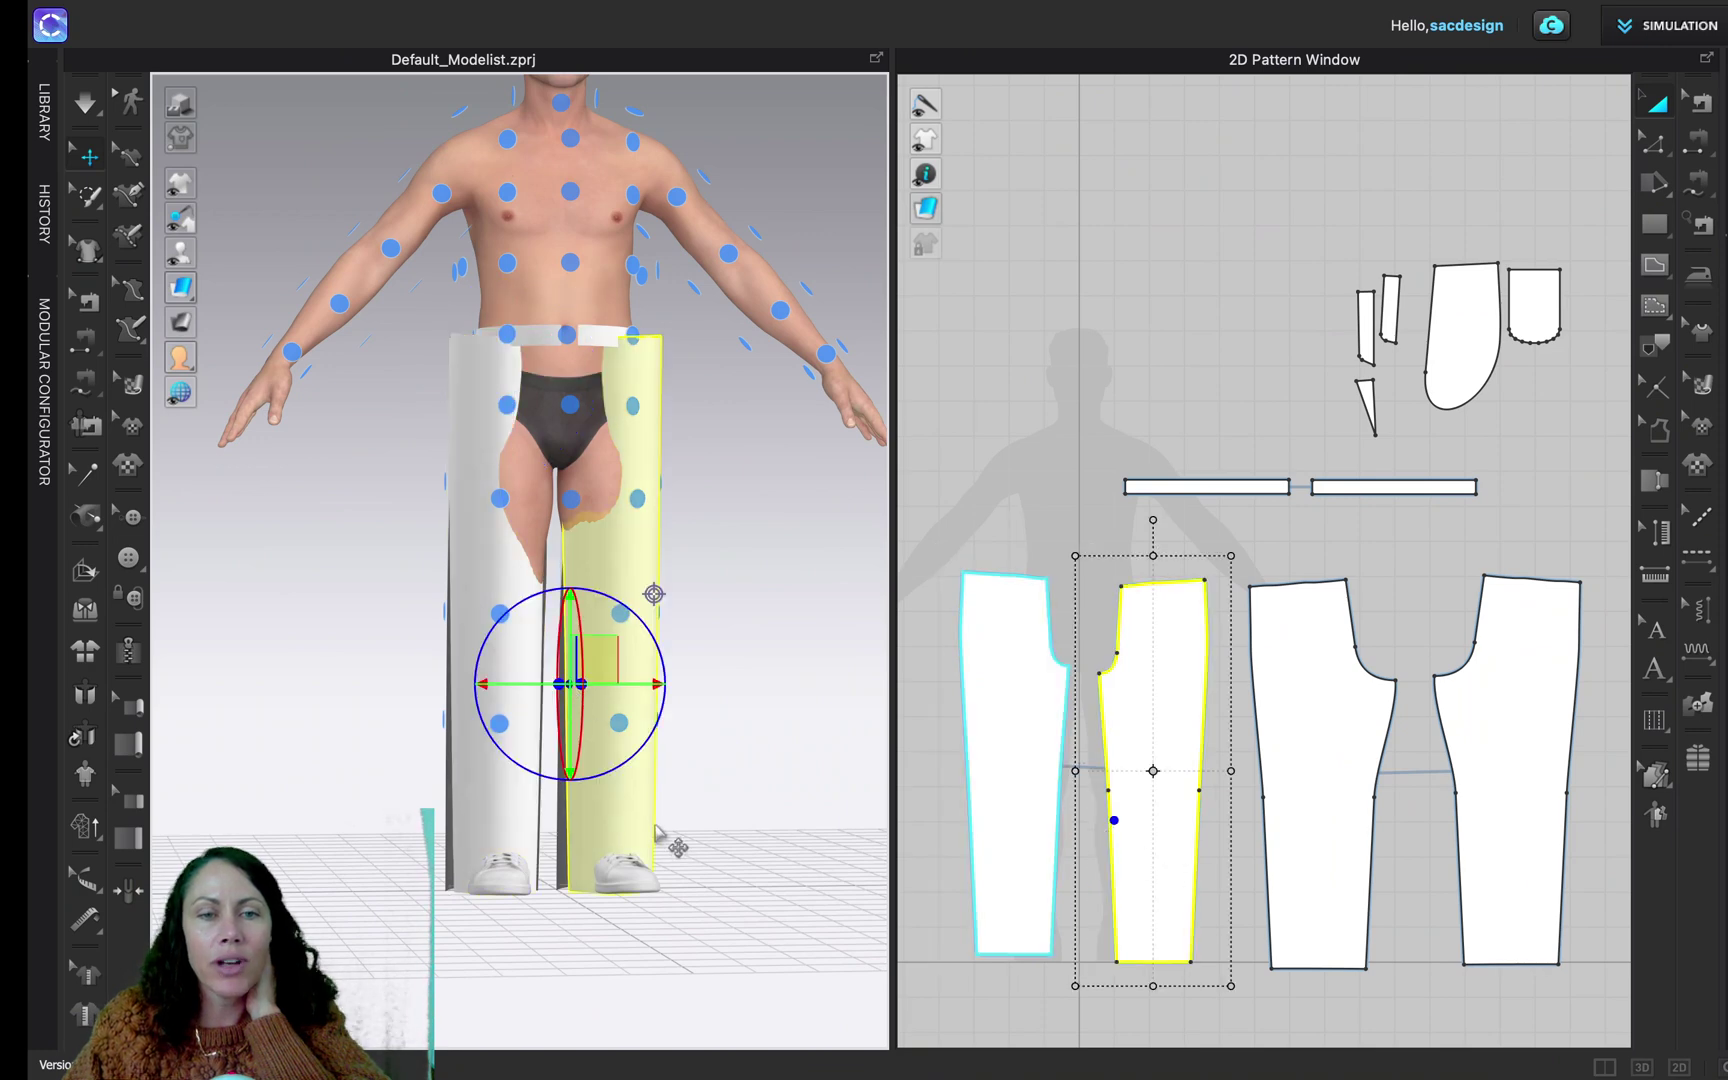
{"action": "right_click_drag", "start_coordinate": [657, 832], "coordinate": [893, 832]}
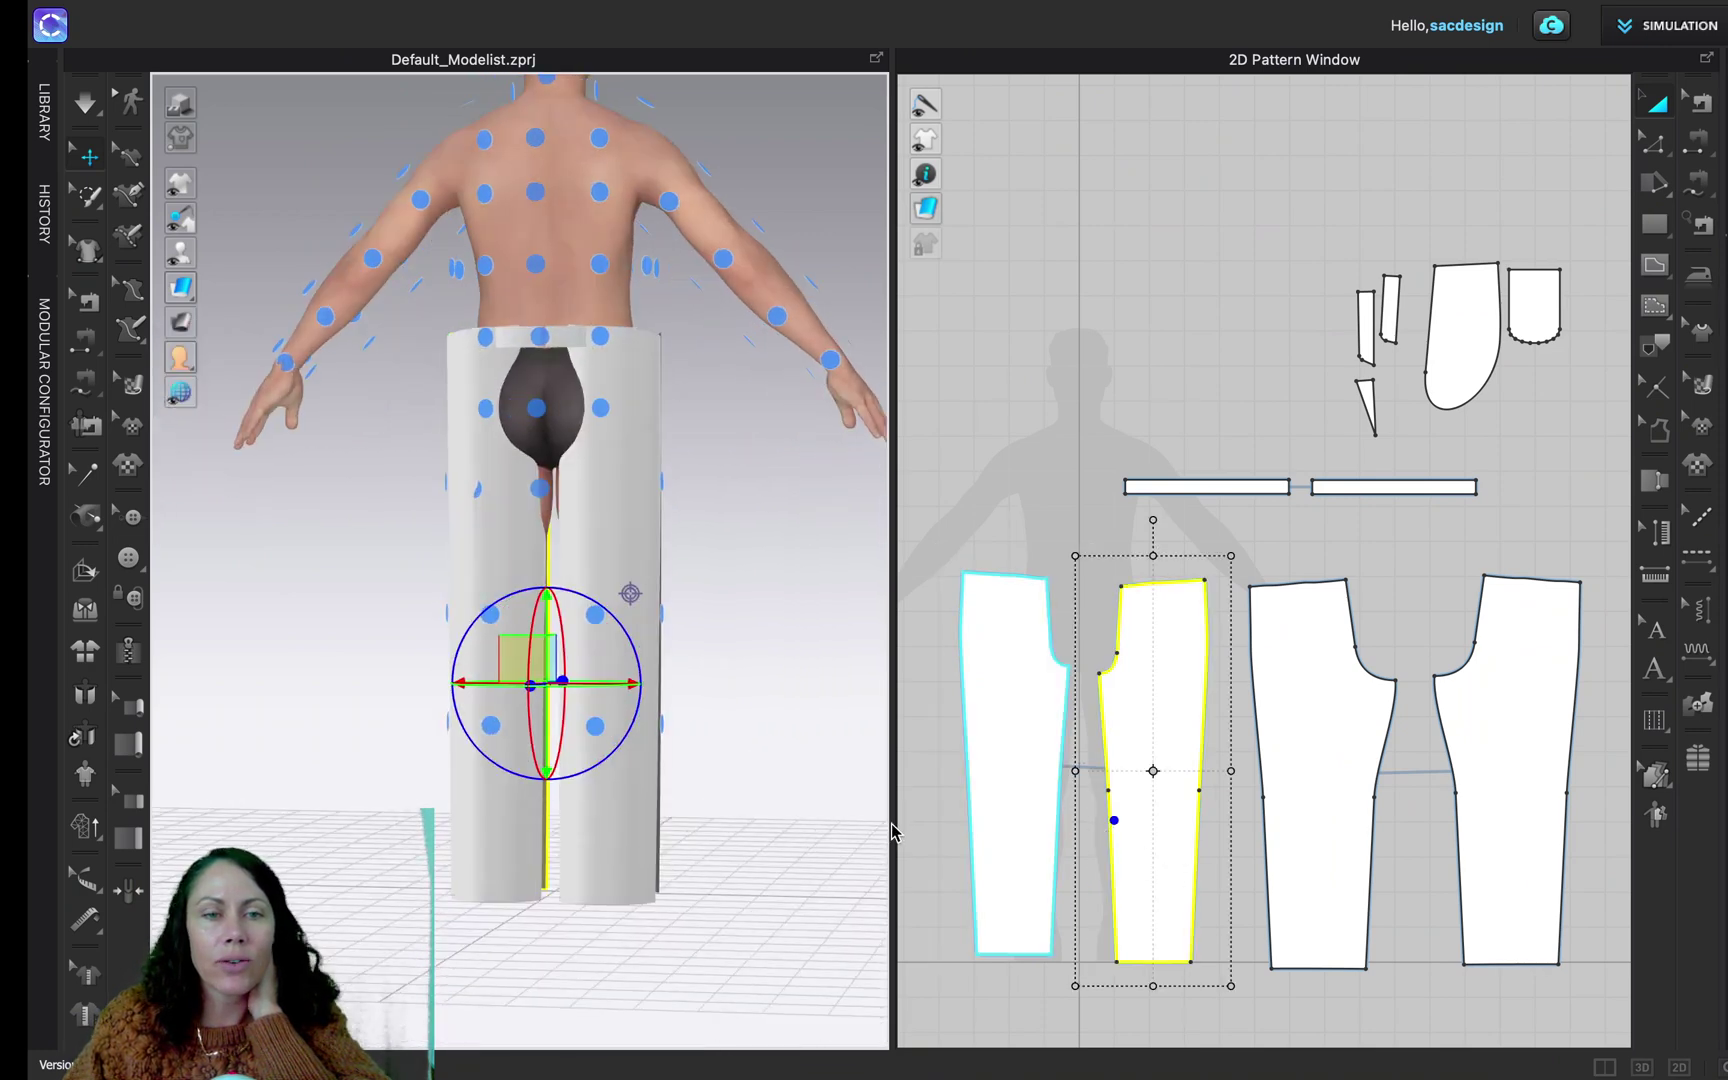
{"action": "left_click", "coordinate": [541, 568]}
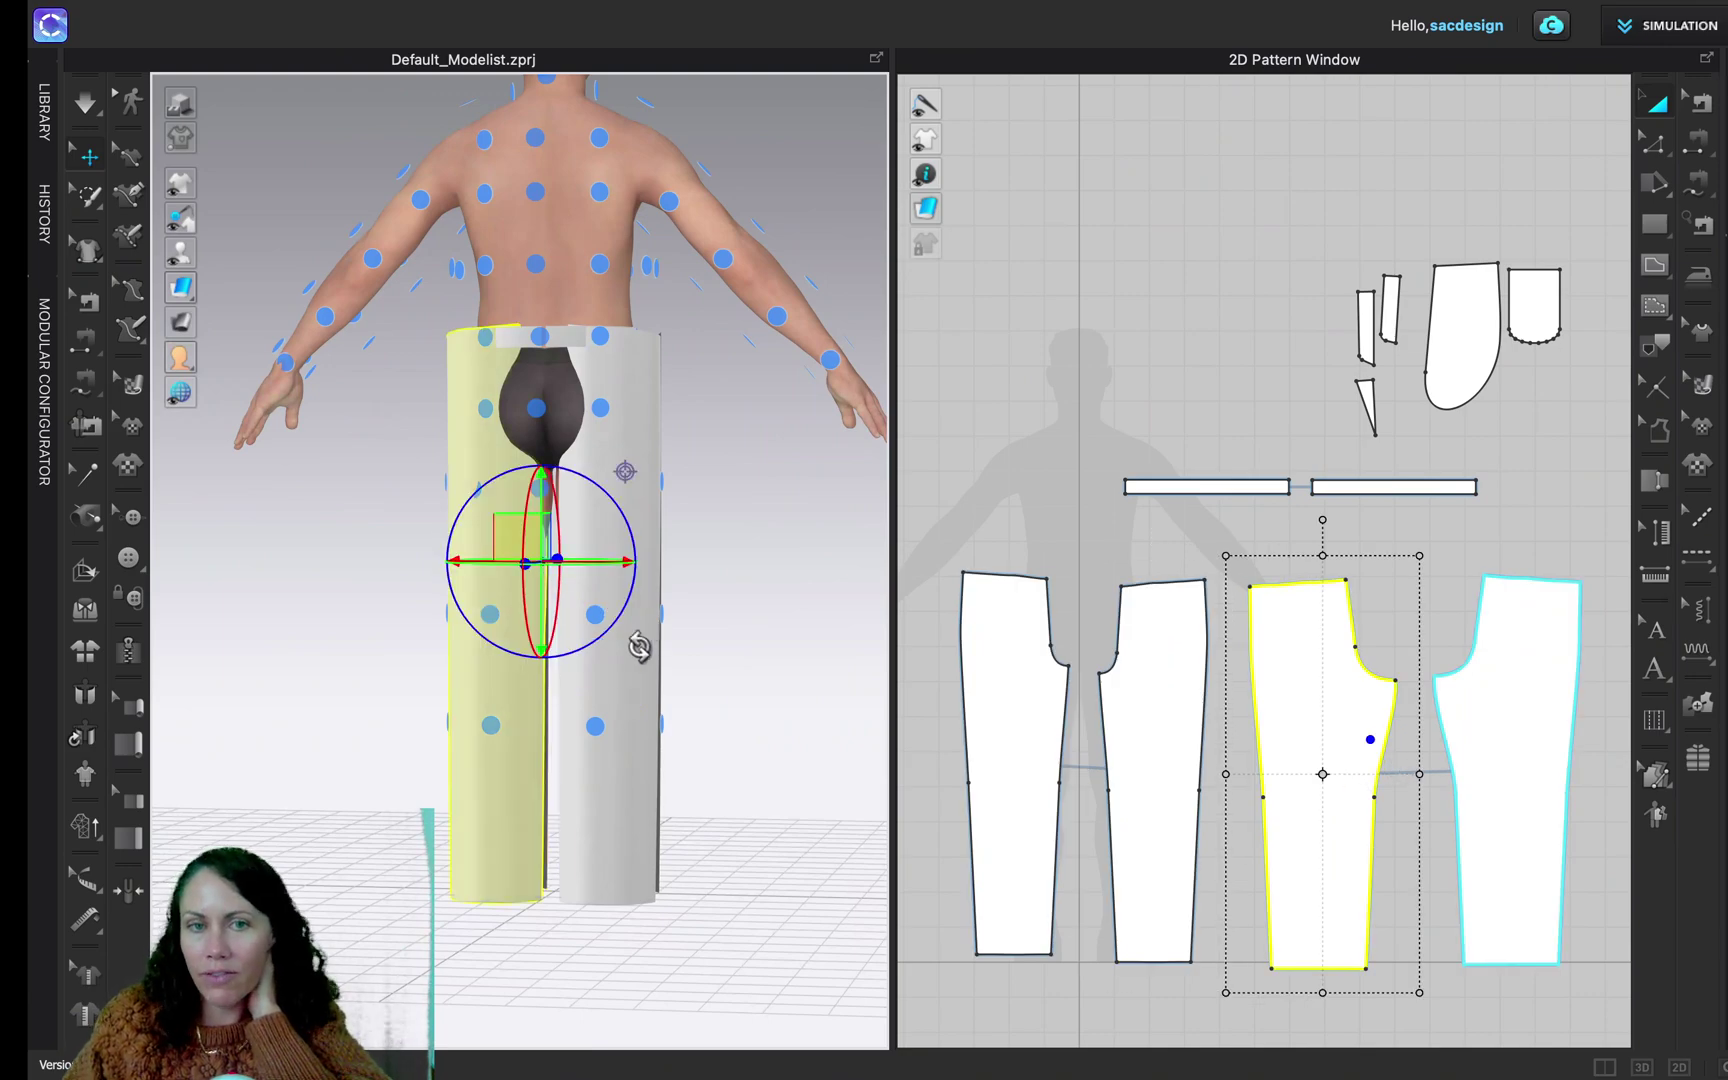
{"action": "right_click_drag", "start_coordinate": [640, 648], "coordinate": [436, 625]}
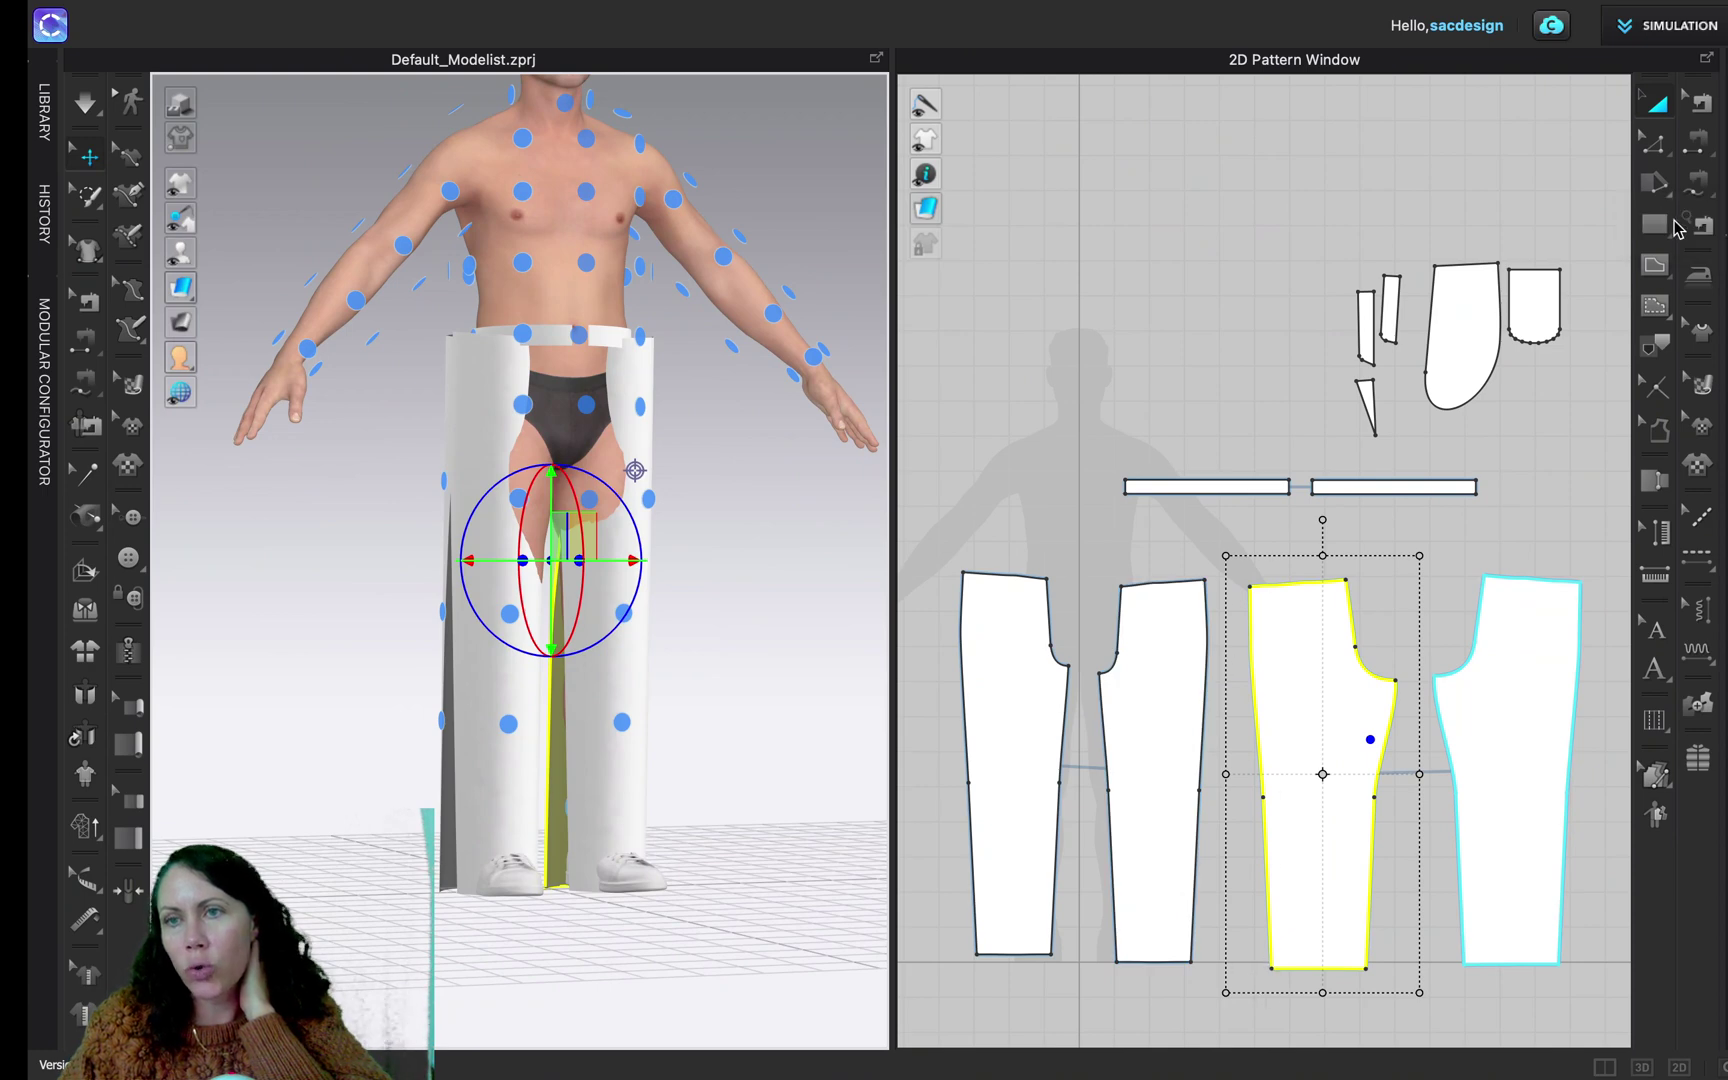
{"action": "left_click", "coordinate": [1697, 158]}
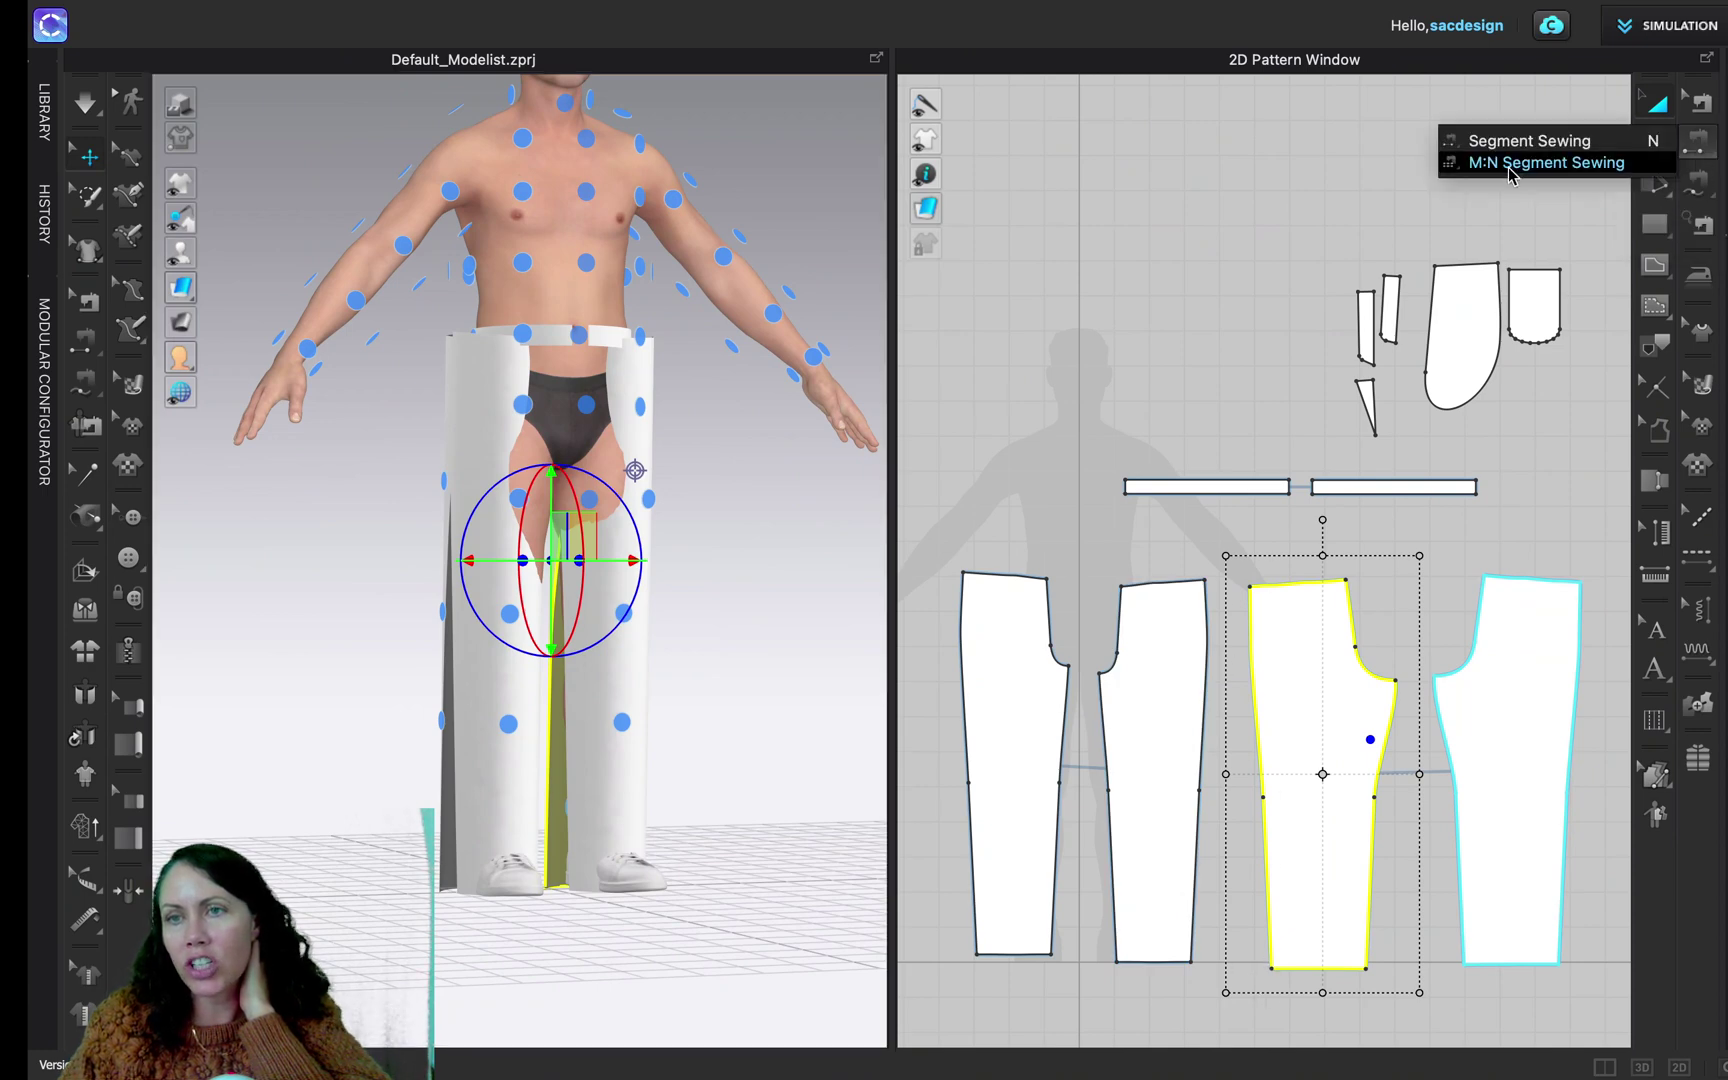
{"action": "left_click", "coordinate": [1512, 165]}
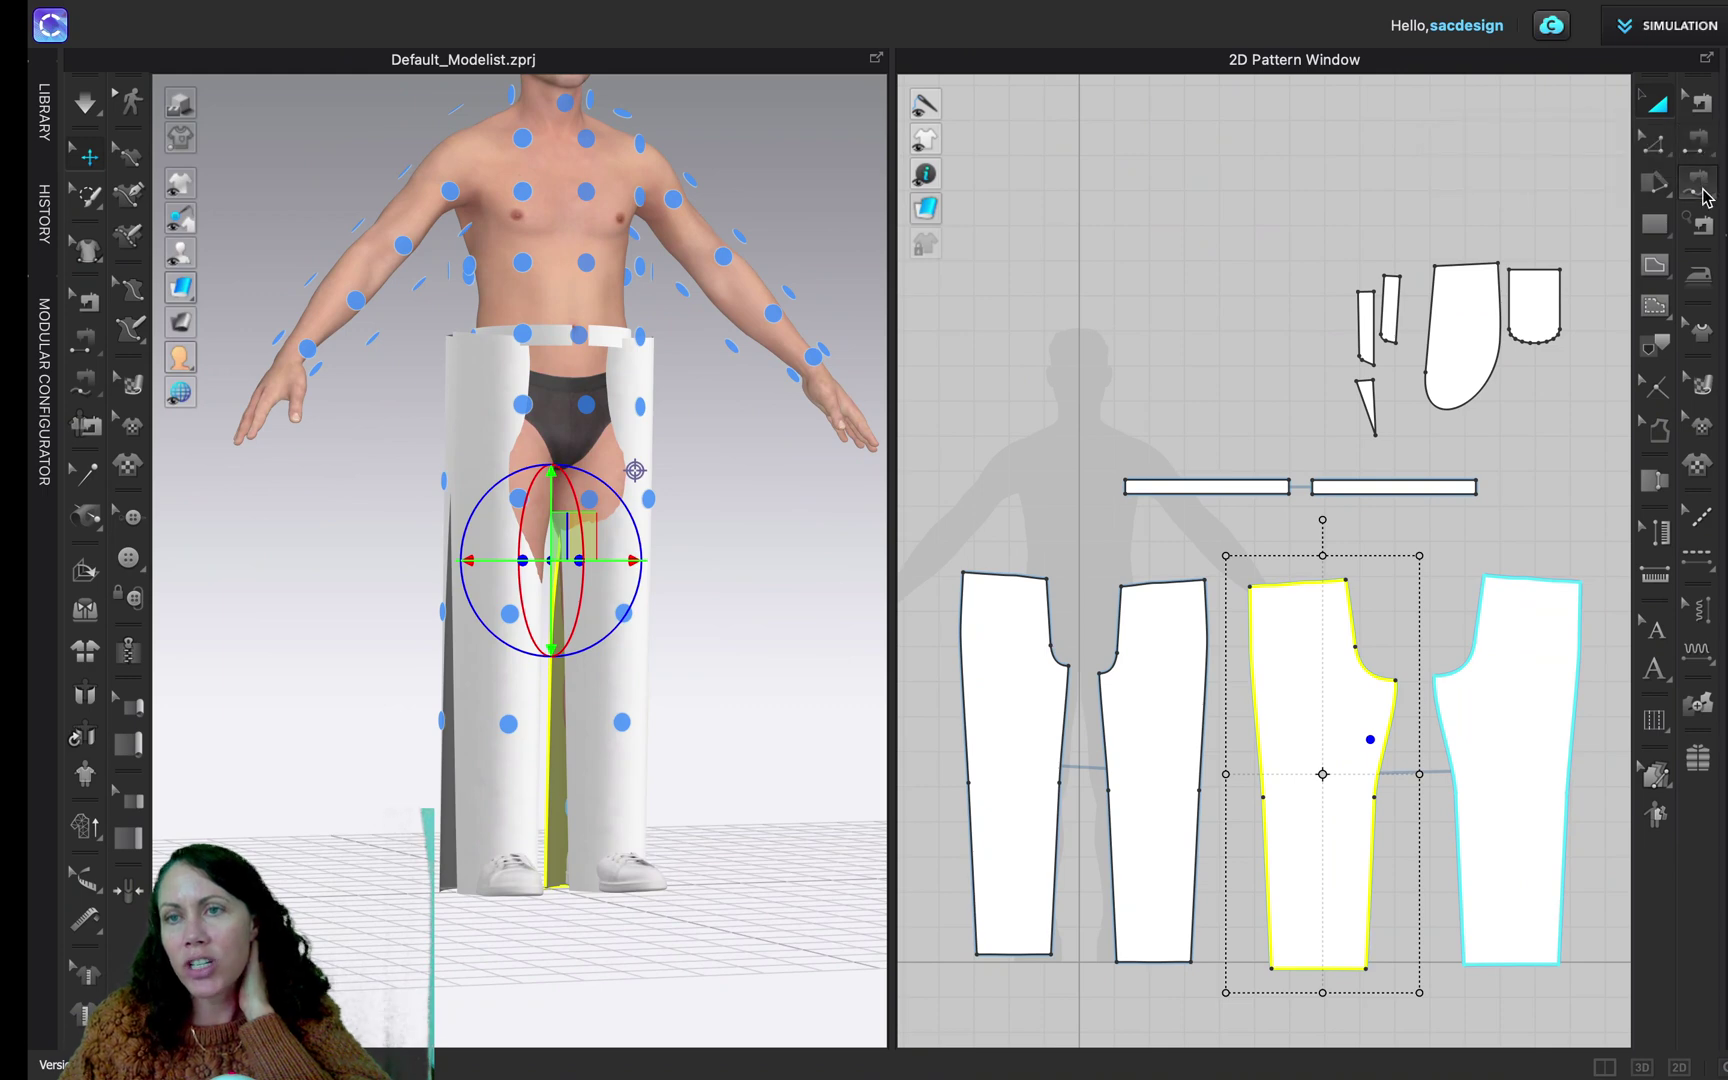
{"action": "left_click", "coordinate": [1704, 194]}
{"action": "left_click", "coordinate": [1584, 204]}
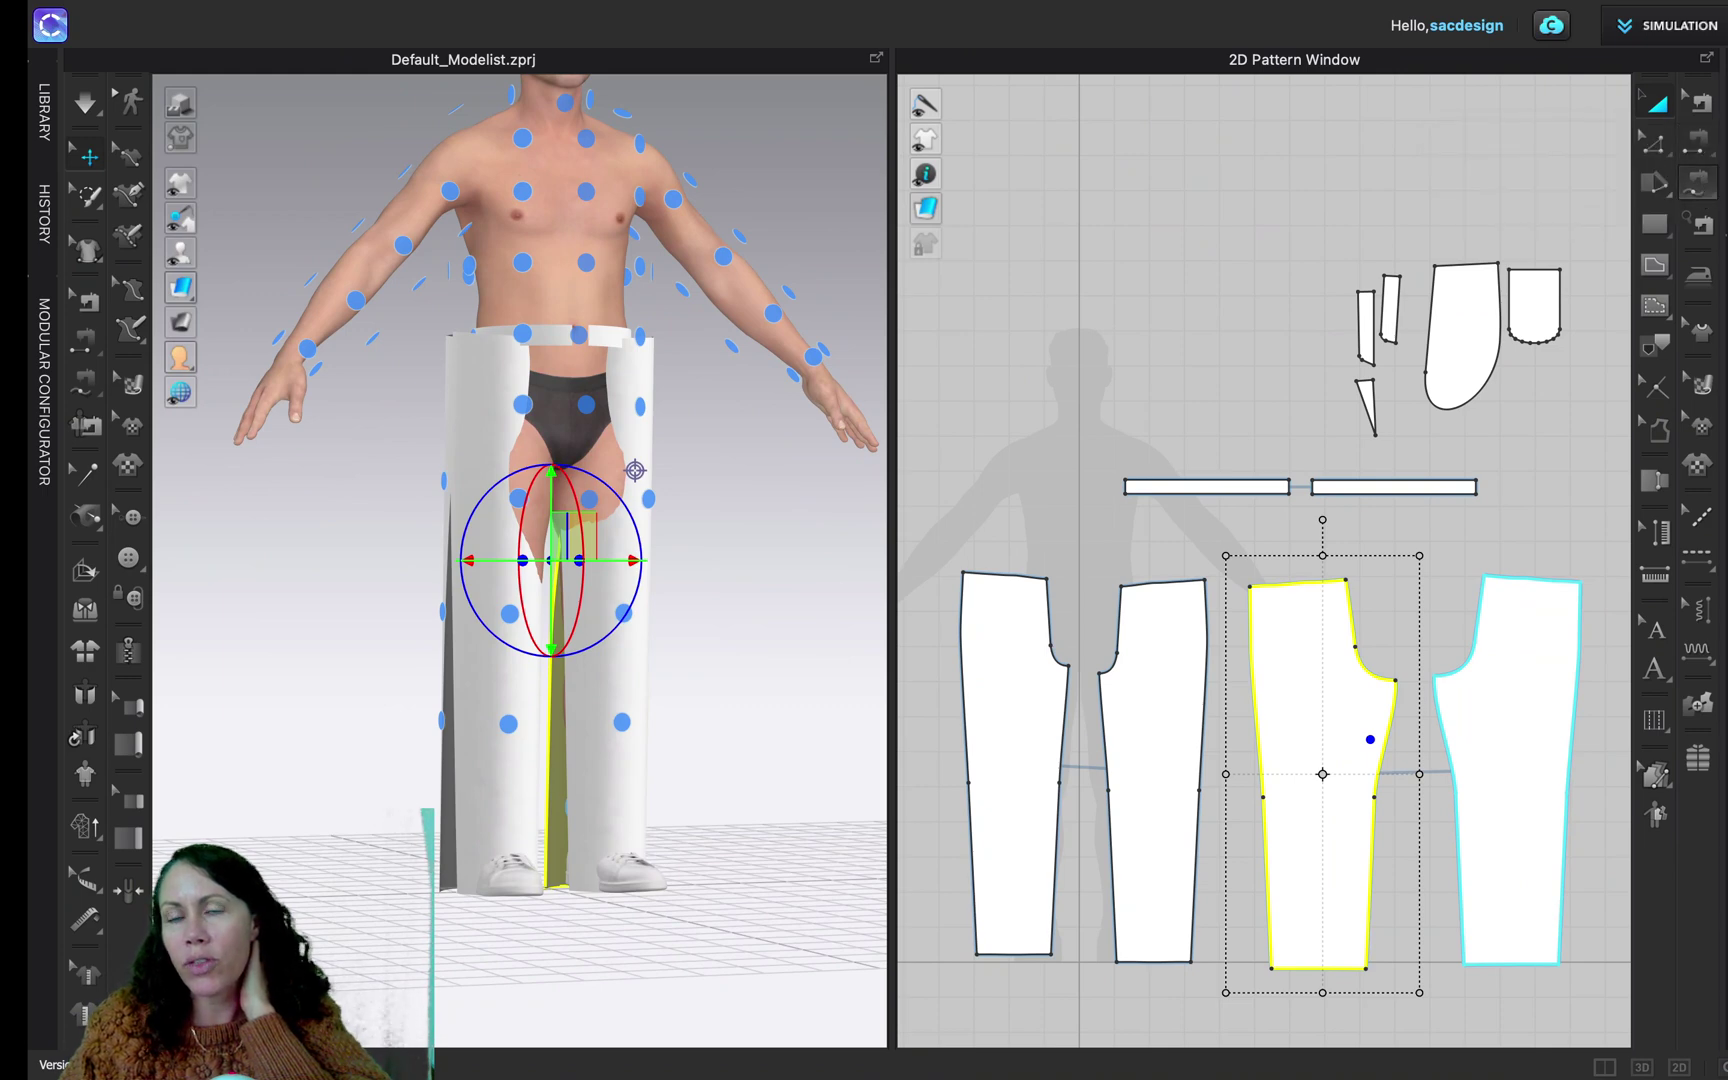
{"action": "left_click", "coordinate": [1697, 147]}
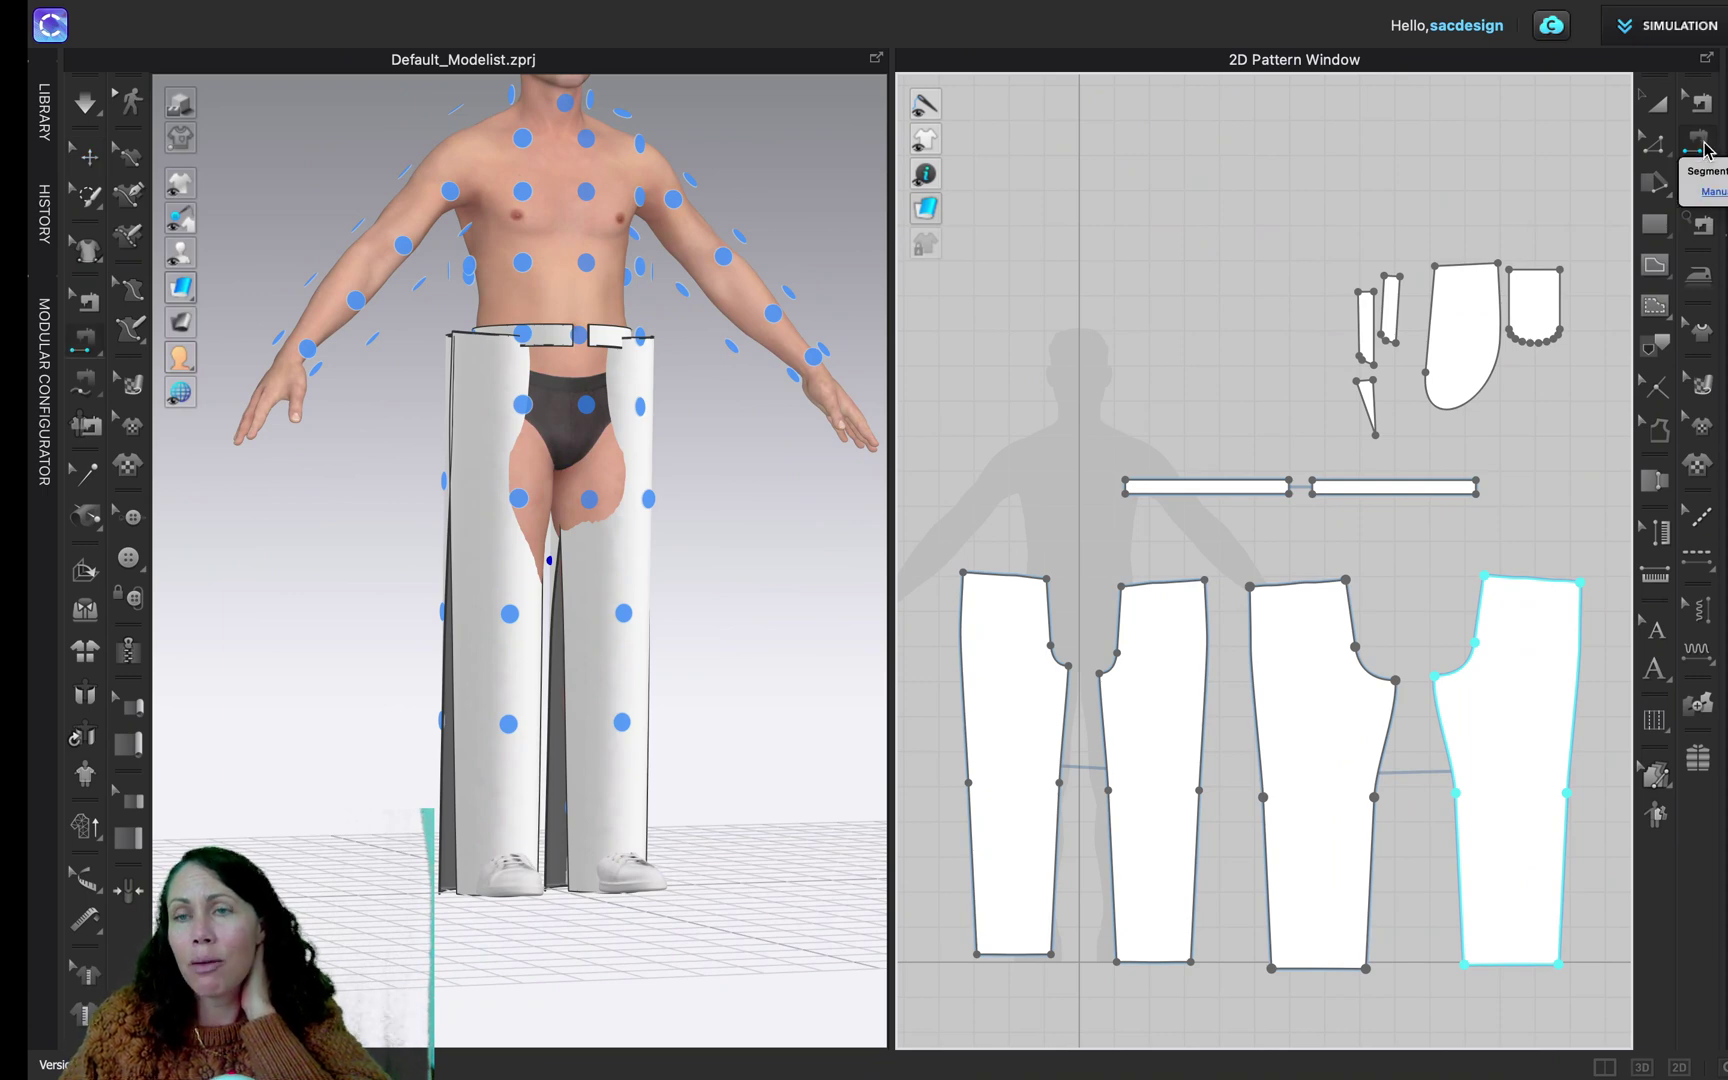
{"action": "left_click", "coordinate": [1700, 182]}
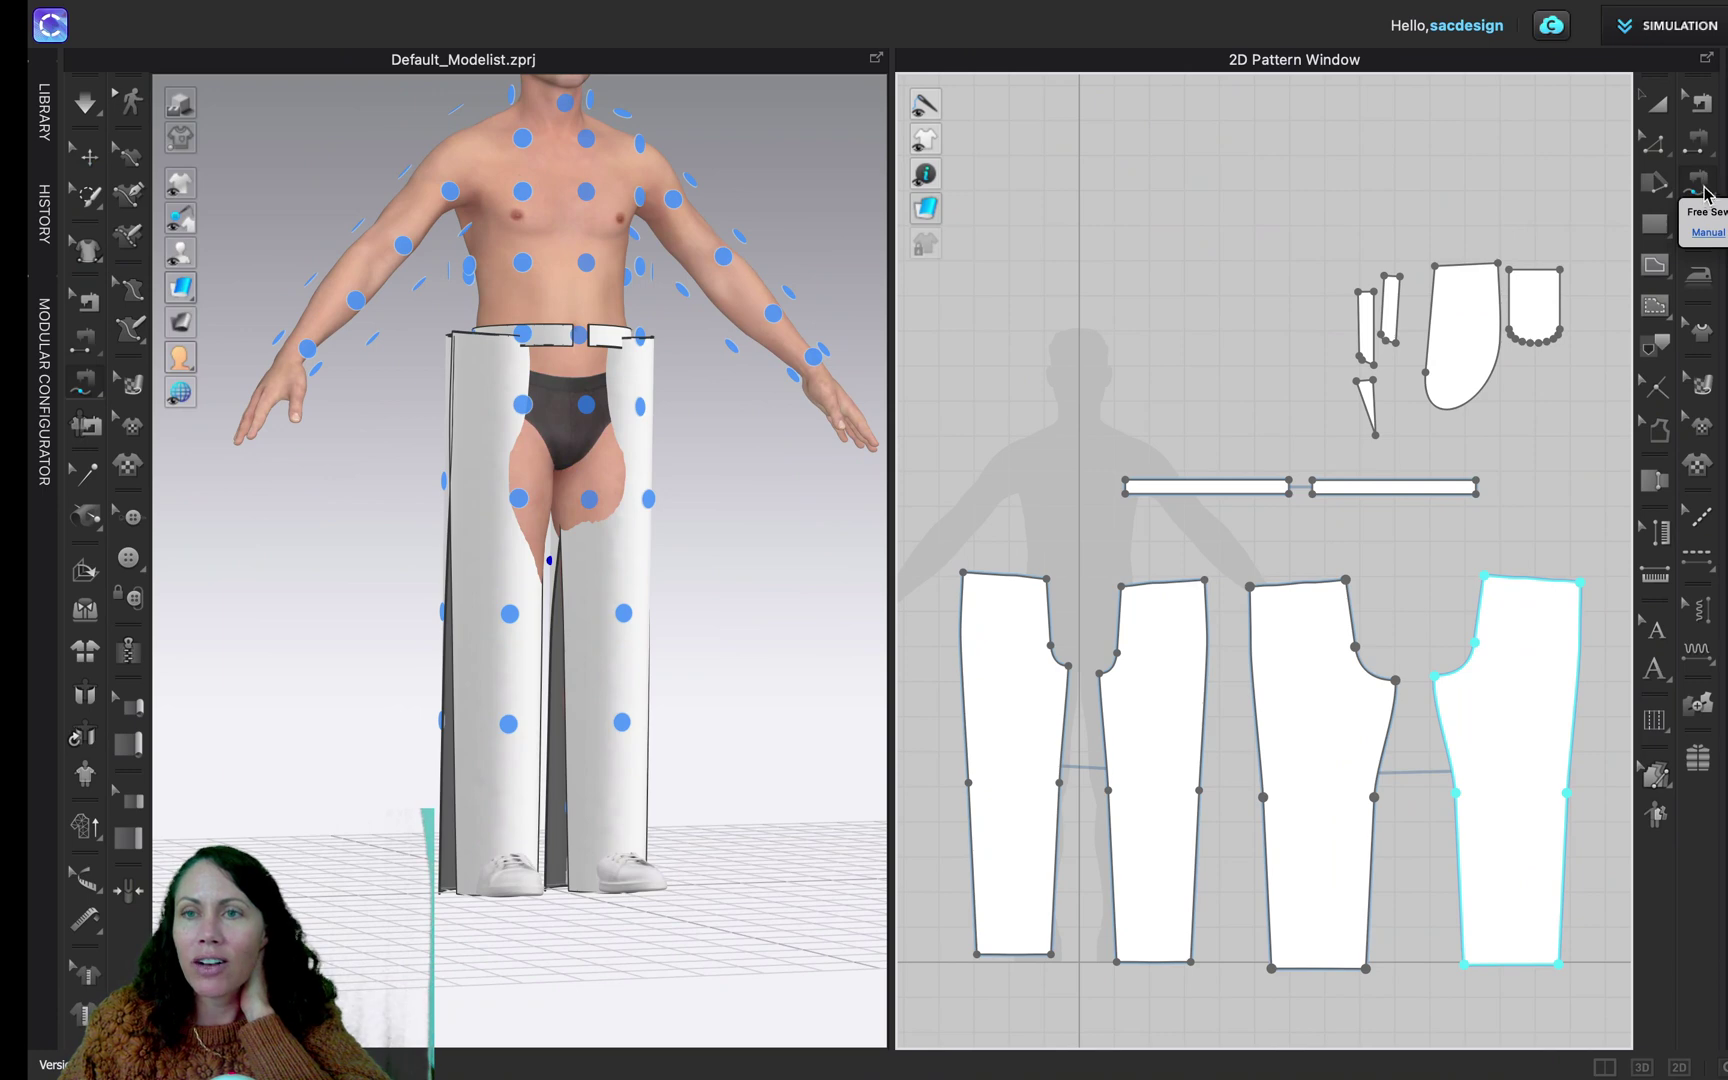
Try Free Sewing the whole side seam from waist to hem between the front leg and the back leg, and undo it
{"action": "left_click", "coordinate": [1703, 188]}
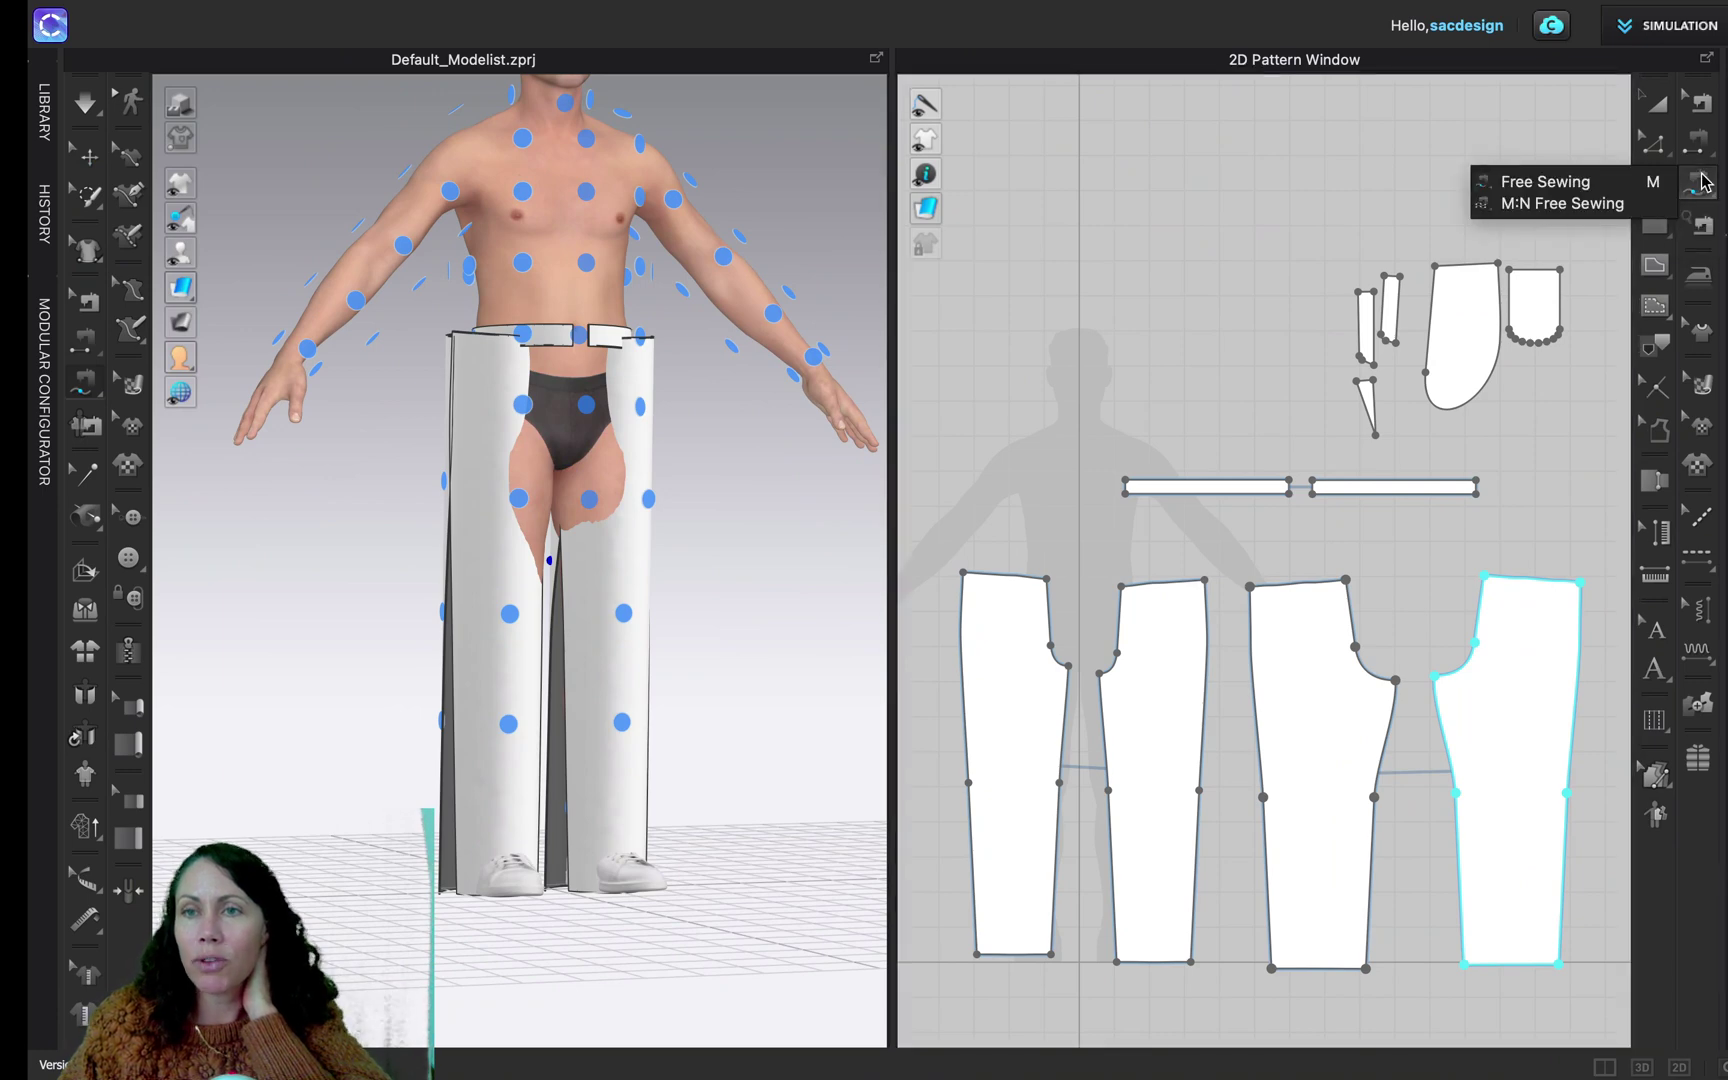
{"action": "left_click", "coordinate": [1584, 183]}
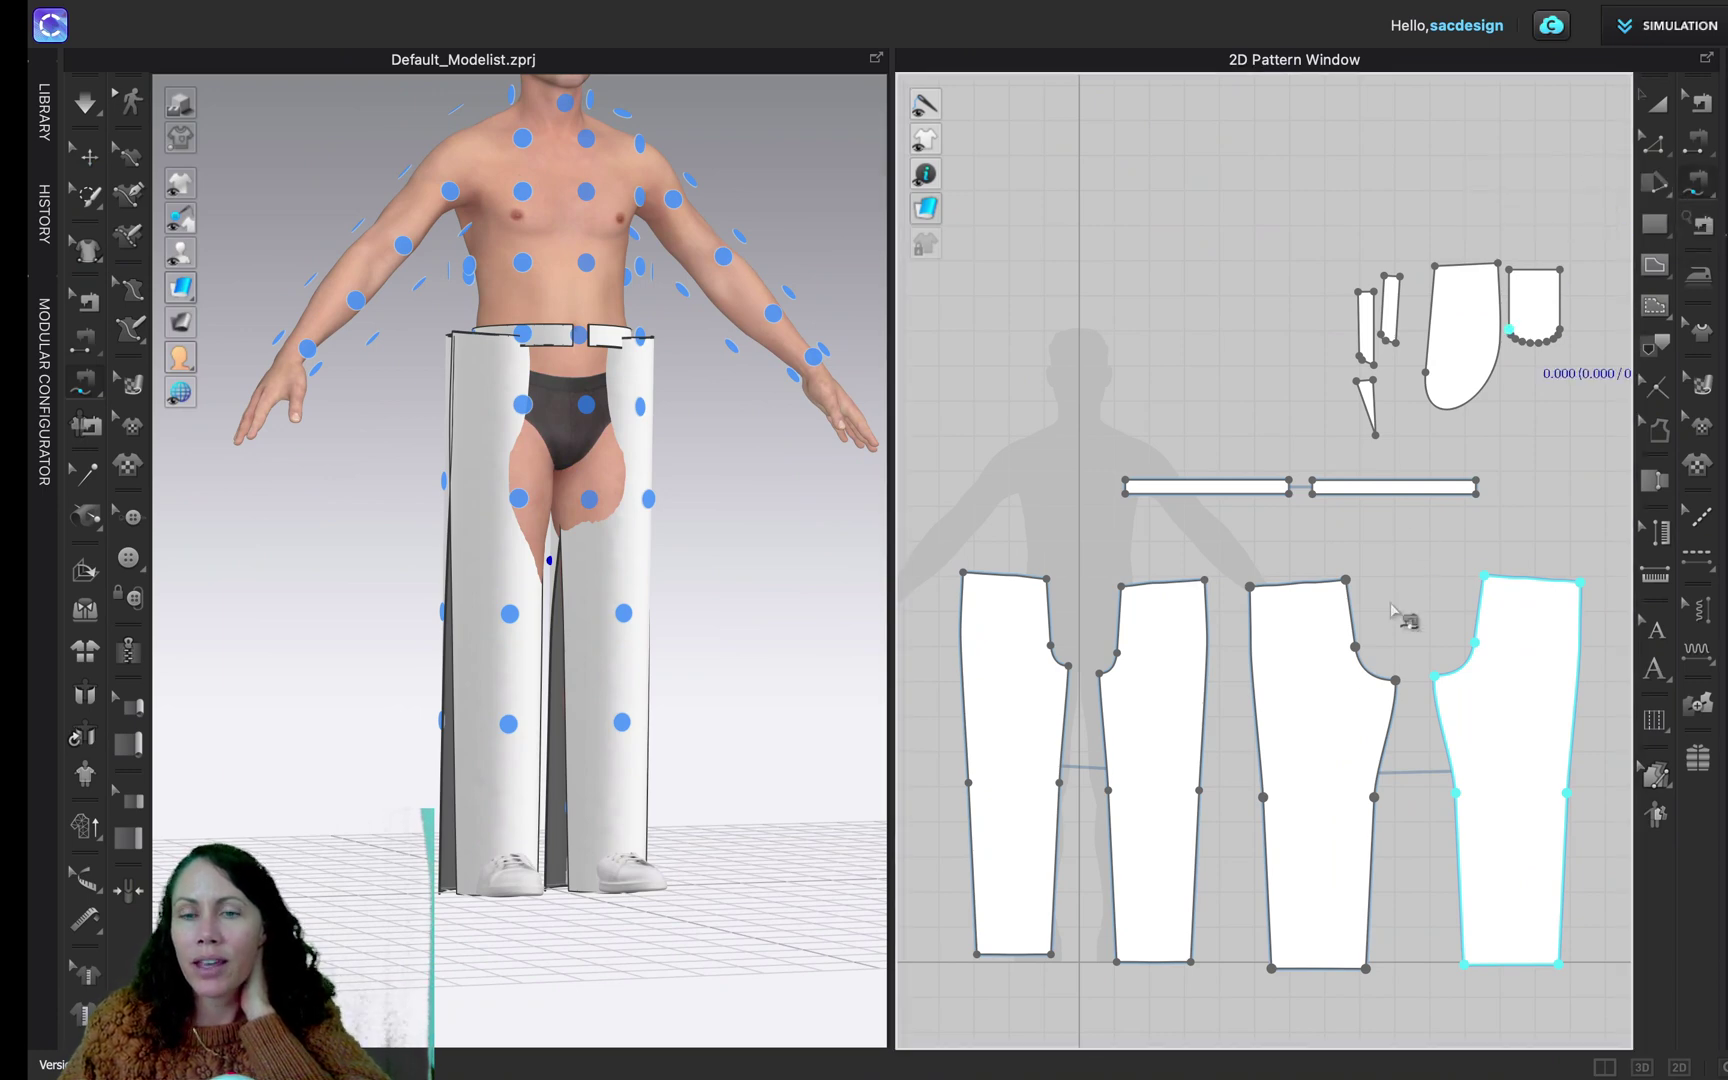
{"action": "left_click", "coordinate": [1205, 580]}
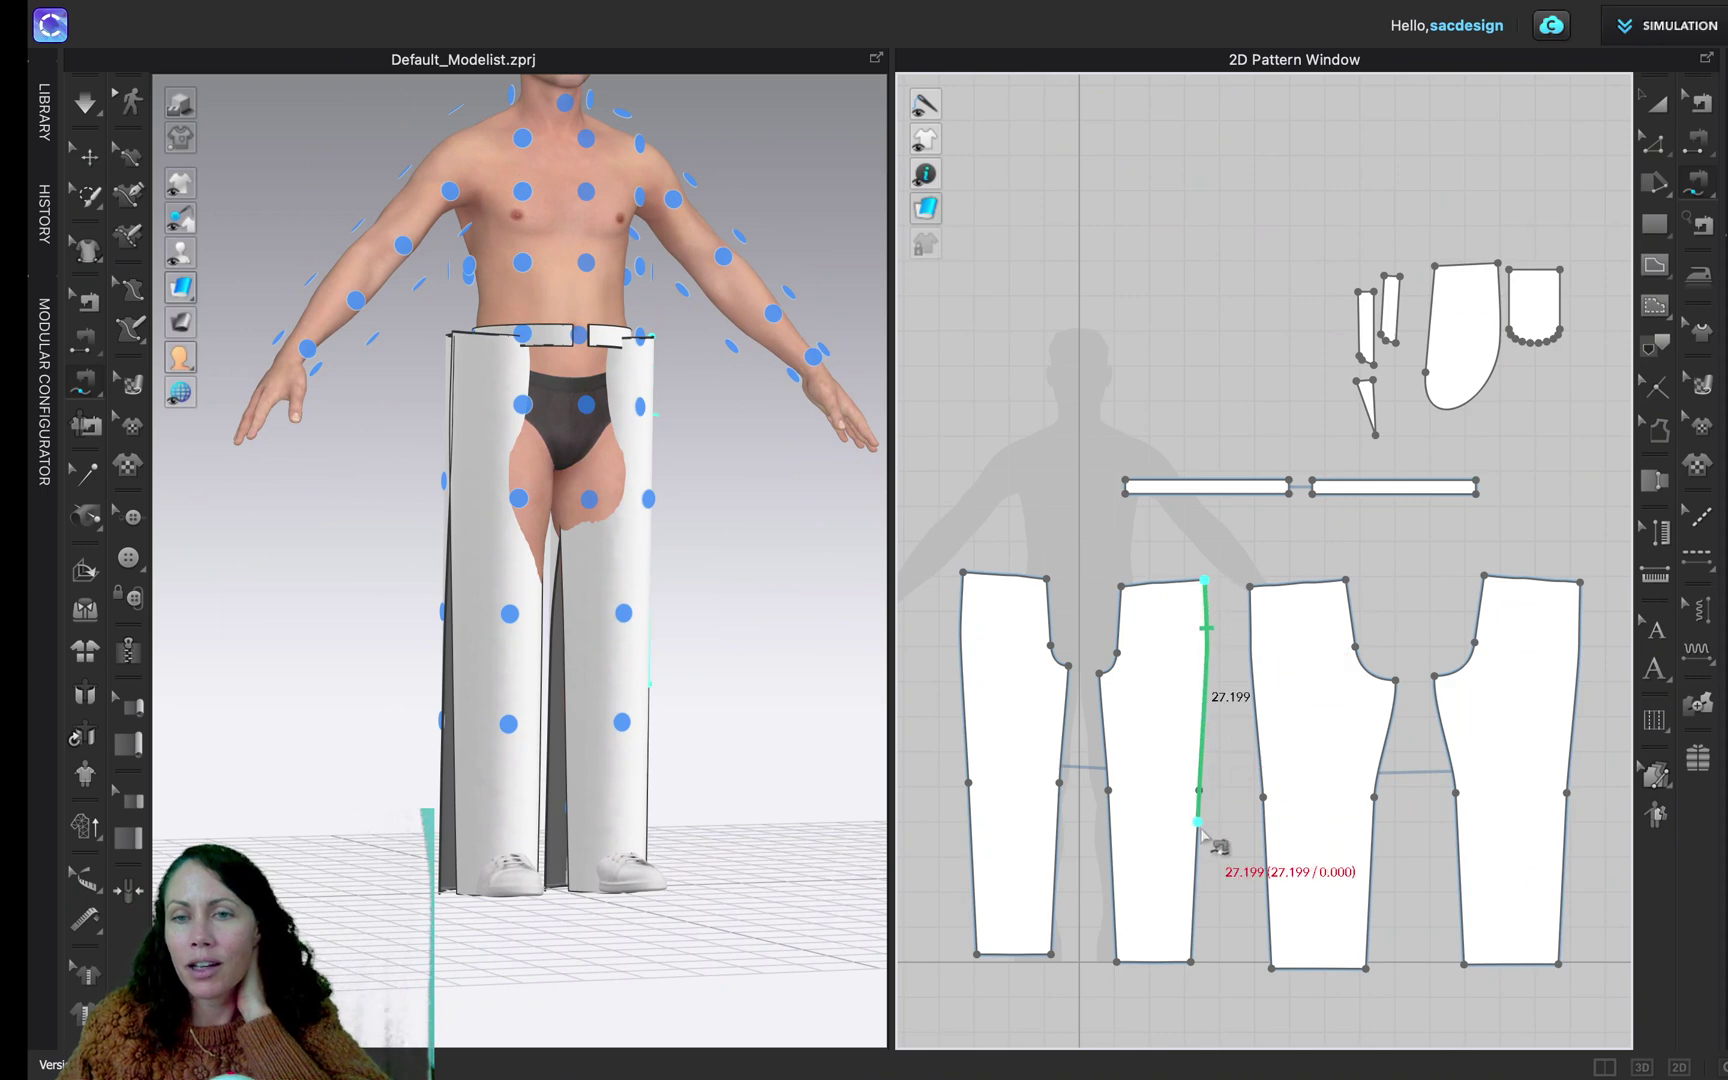
{"action": "left_click", "coordinate": [1191, 962]}
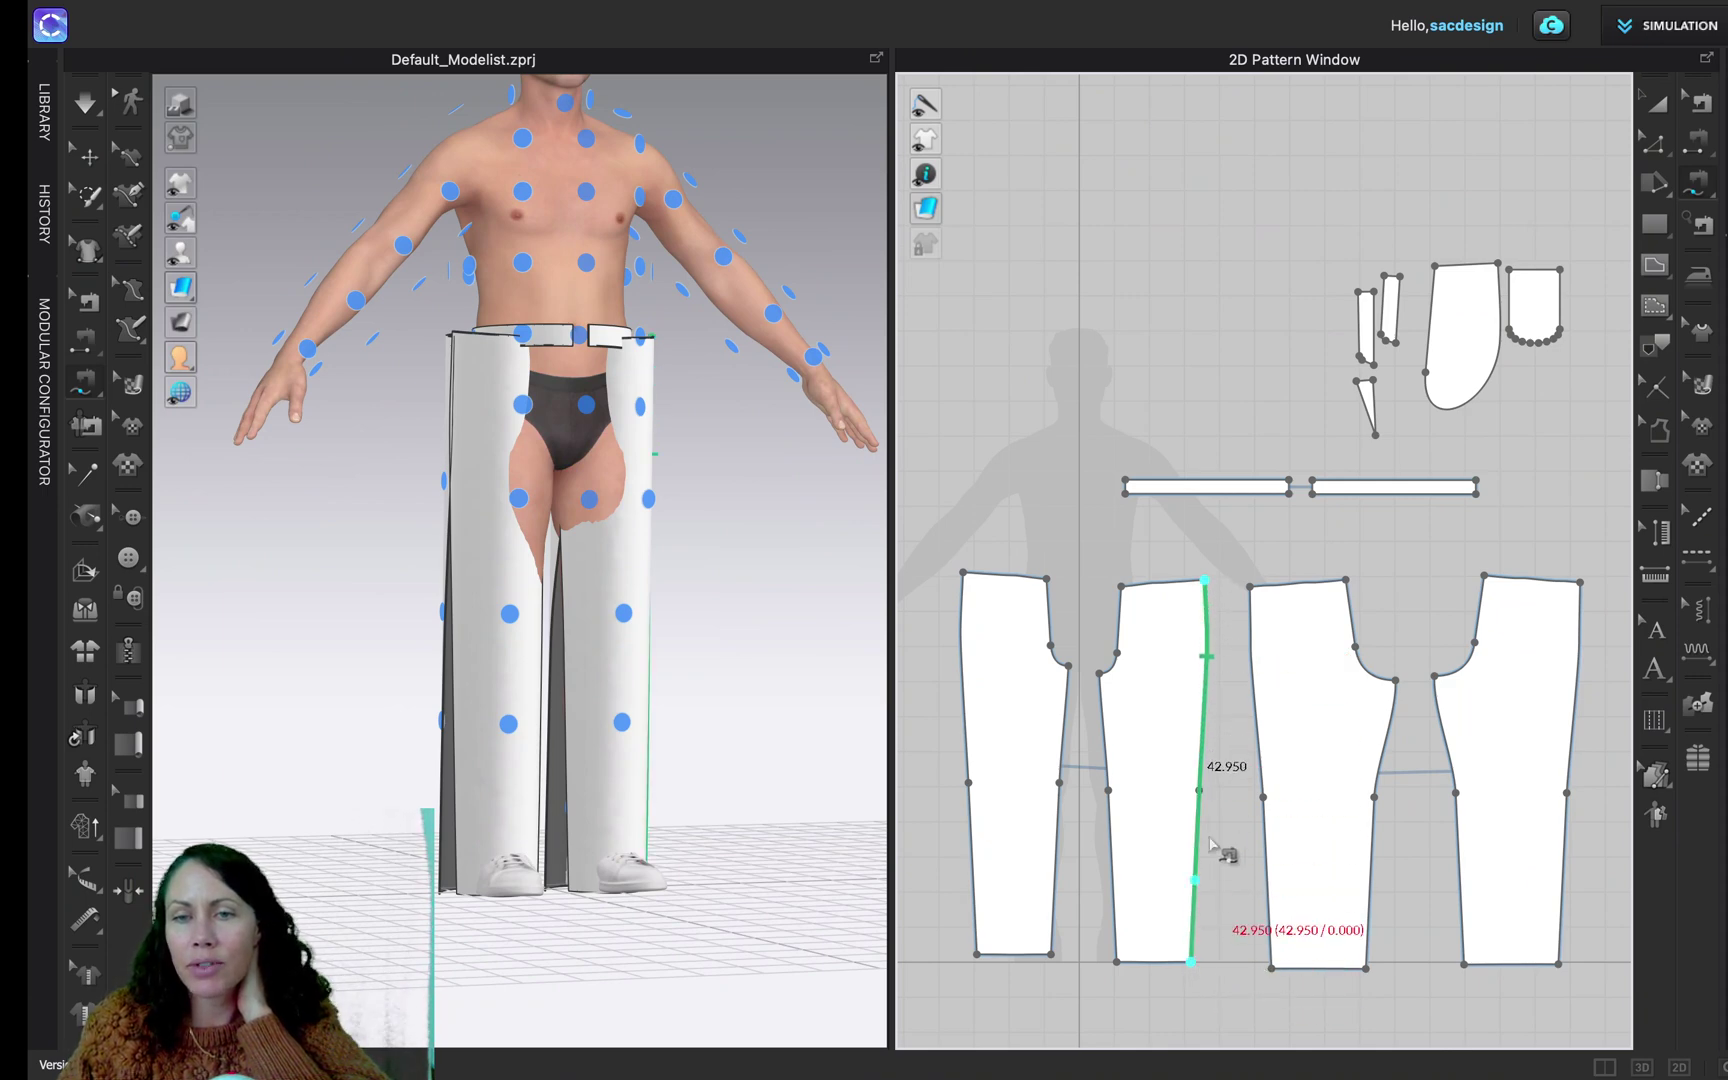
{"action": "left_click", "coordinate": [1250, 586]}
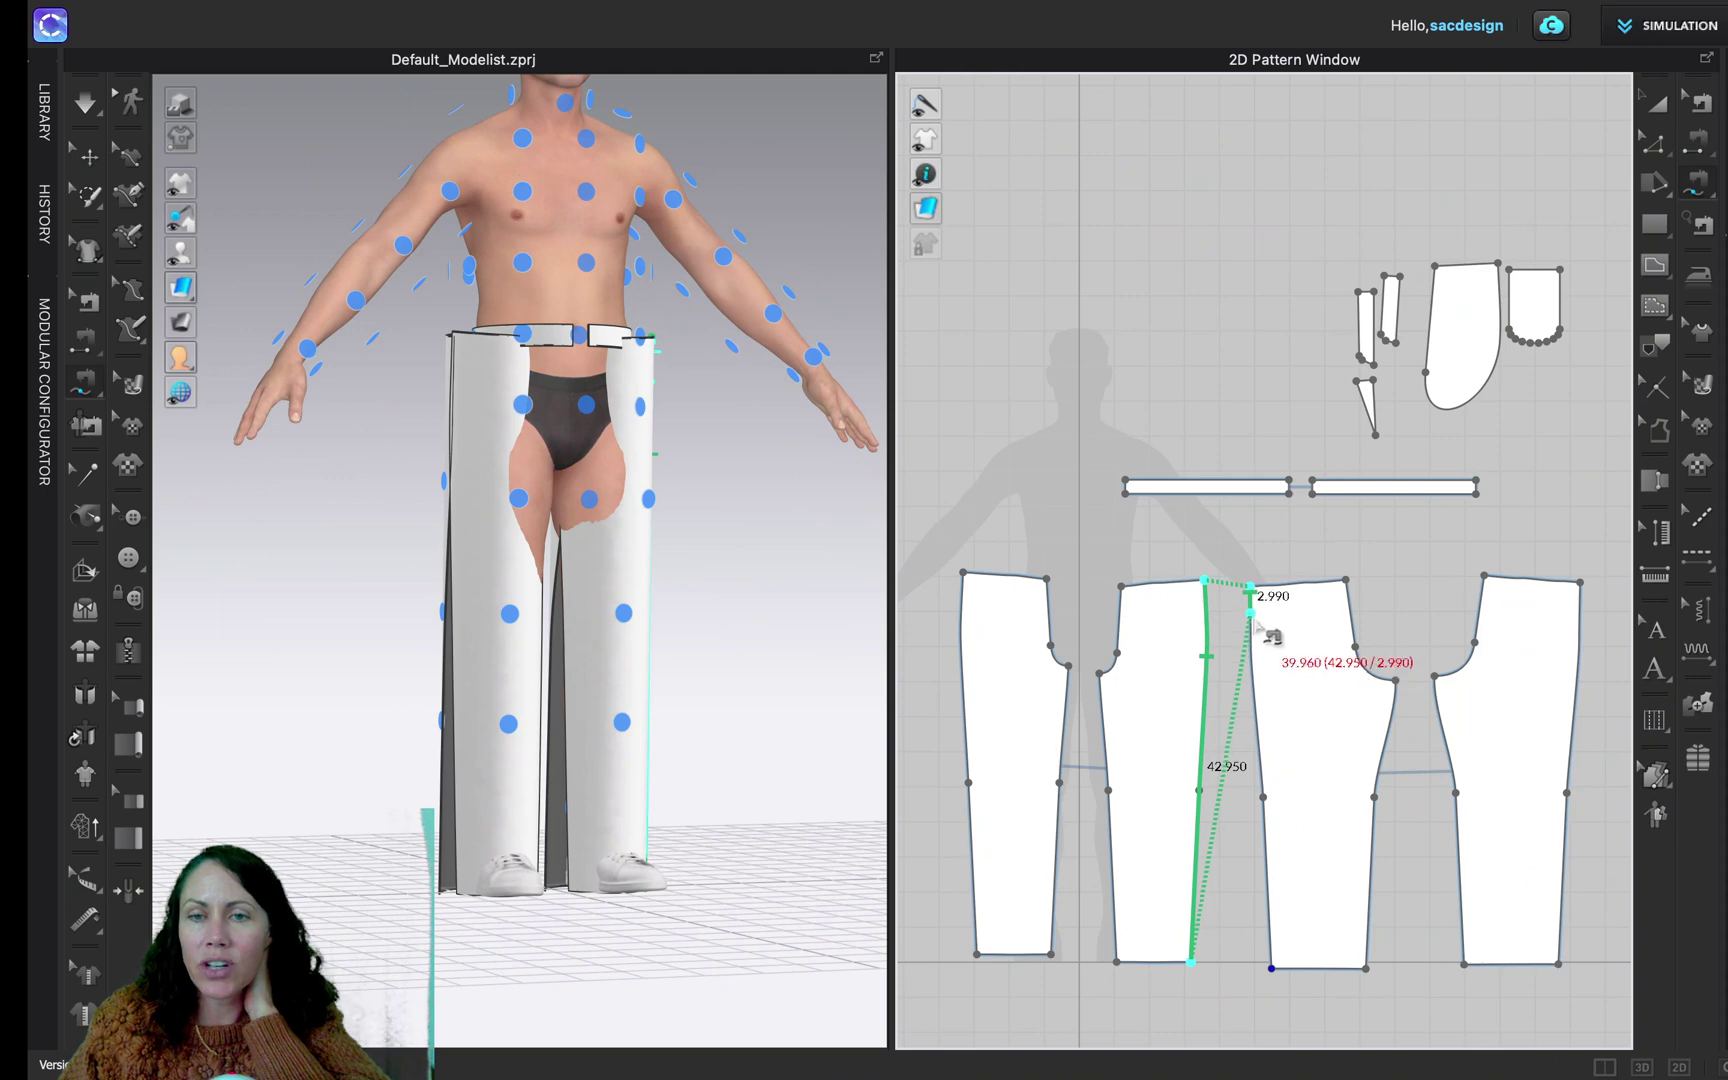
{"action": "left_click", "coordinate": [1271, 966]}
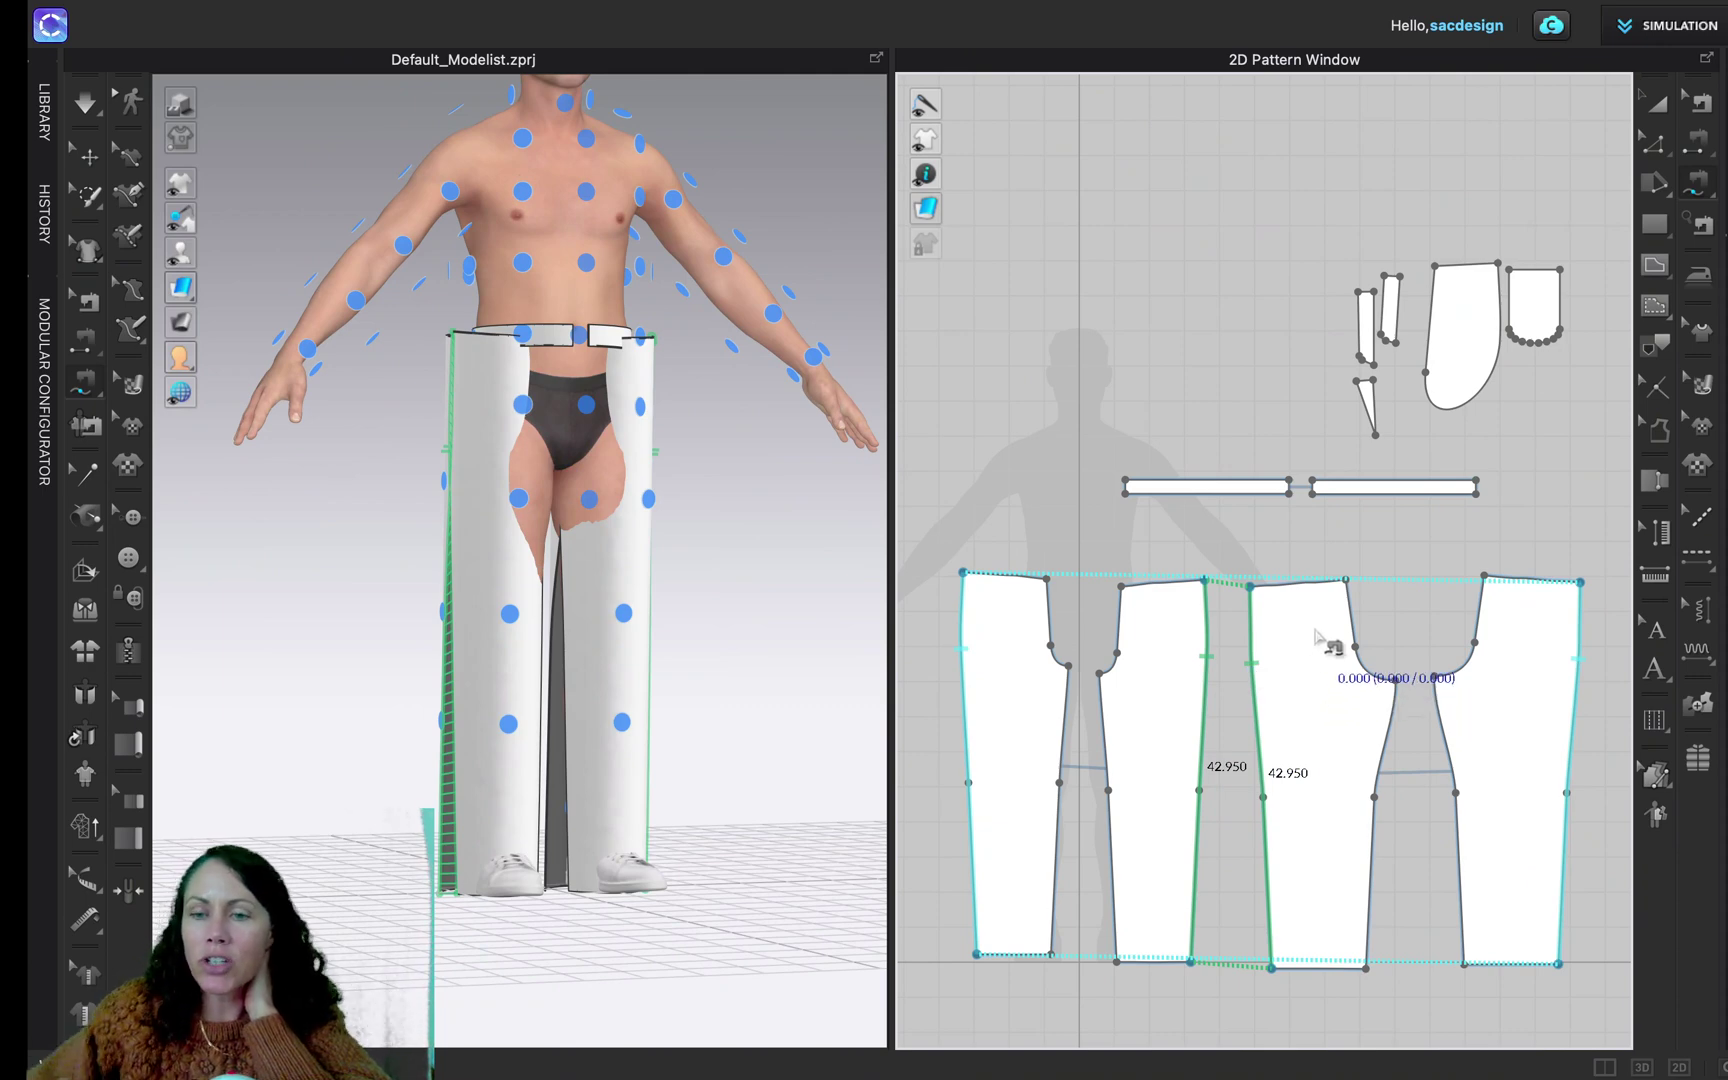
{"action": "key", "text": "Escape"}
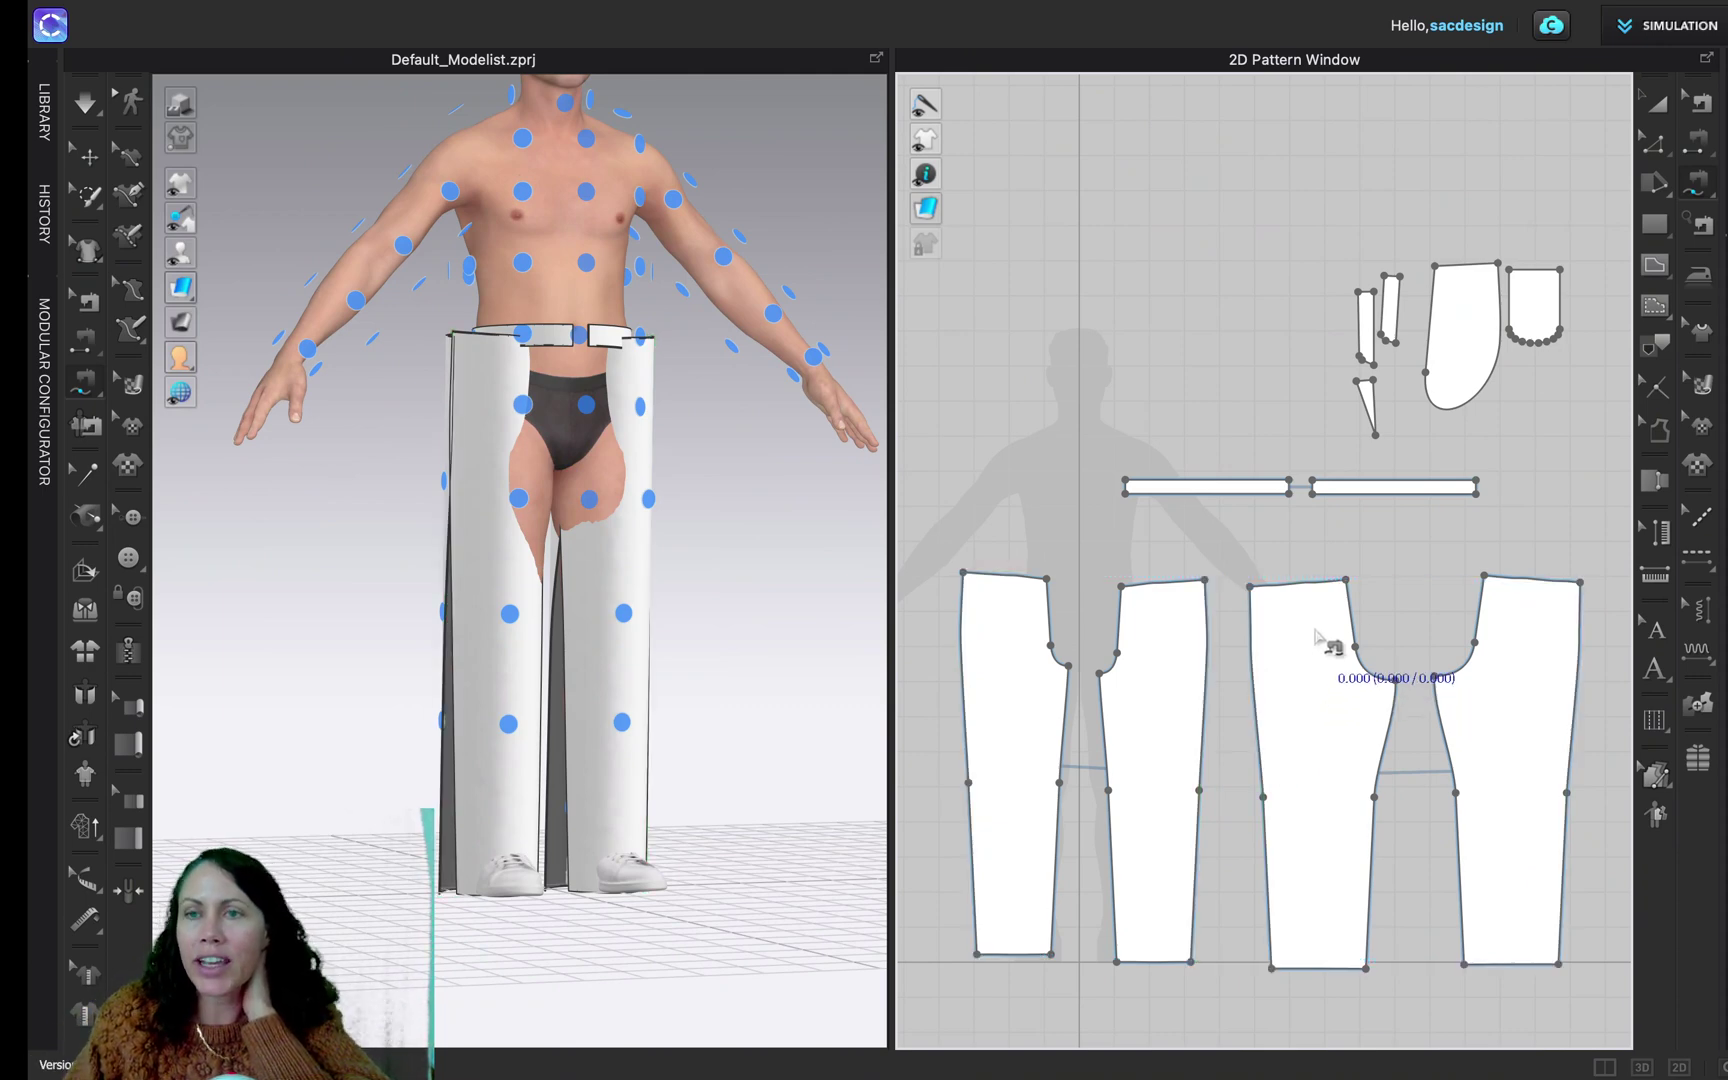
Join the front and back legs along the side seam with Segment Sewing, matching the segments above and below the knee separately
{"action": "left_click", "coordinate": [1698, 143]}
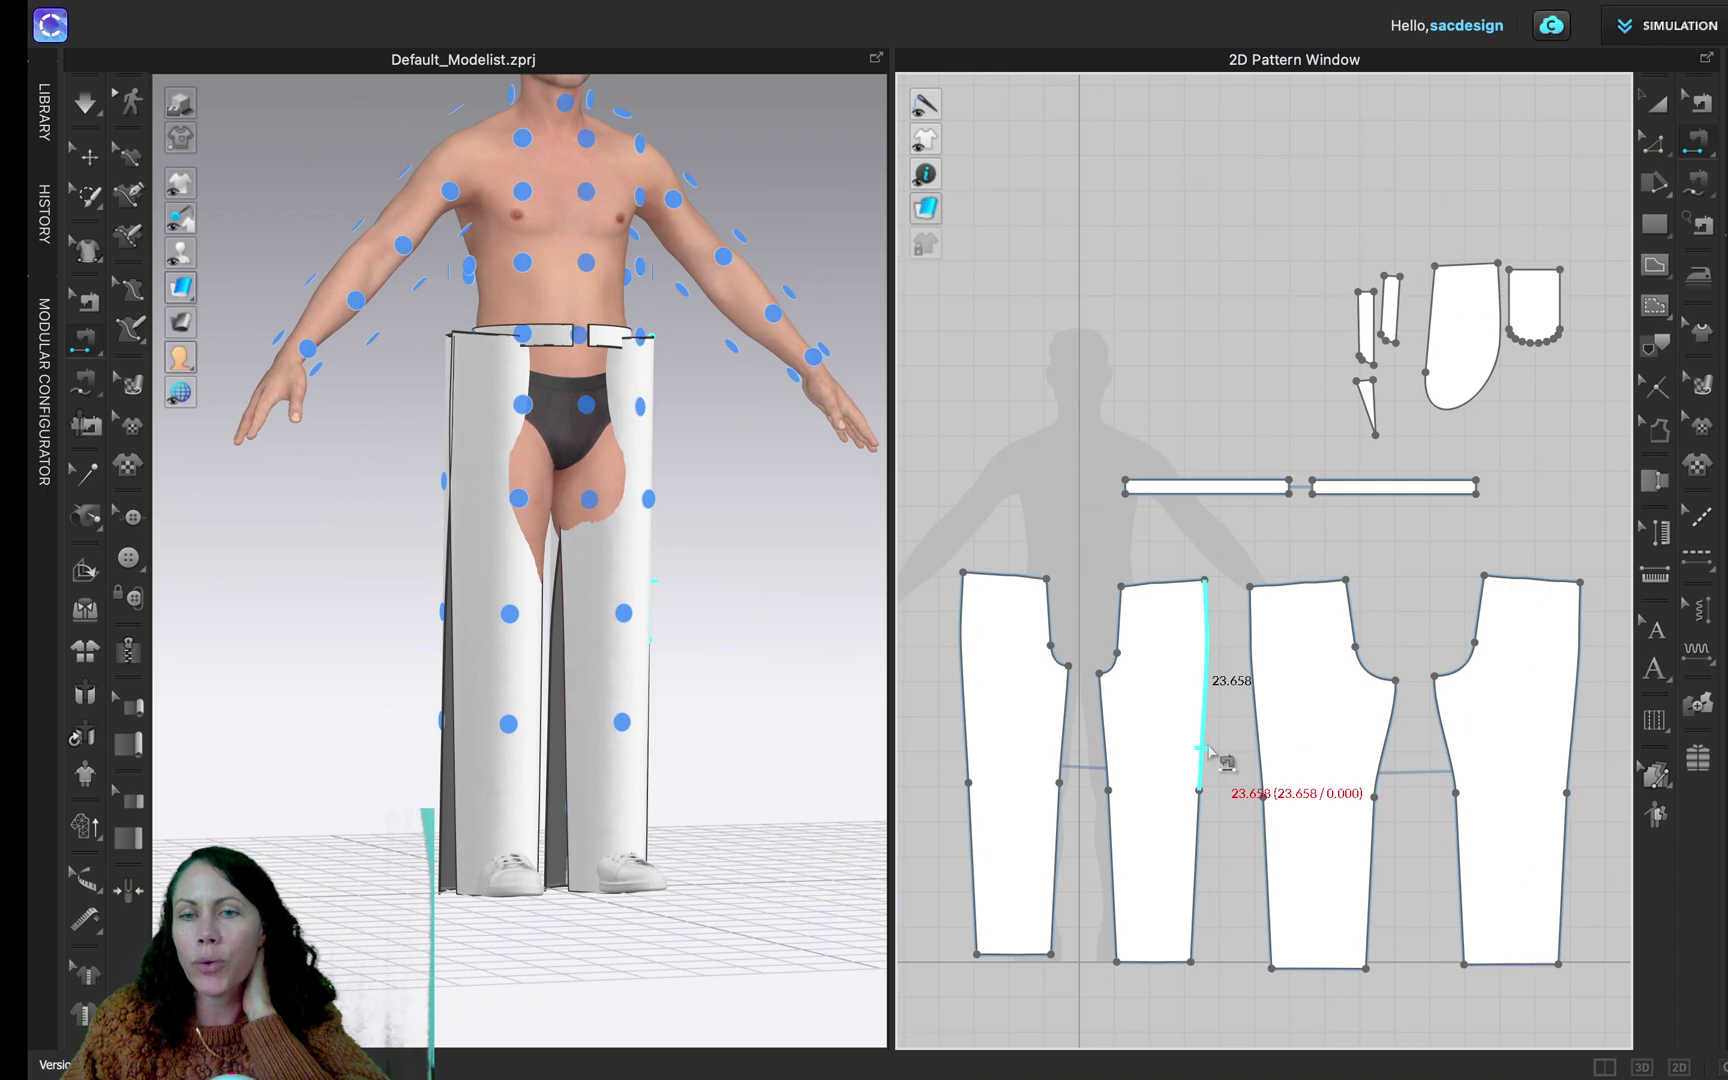
{"action": "left_click", "coordinate": [1210, 640]}
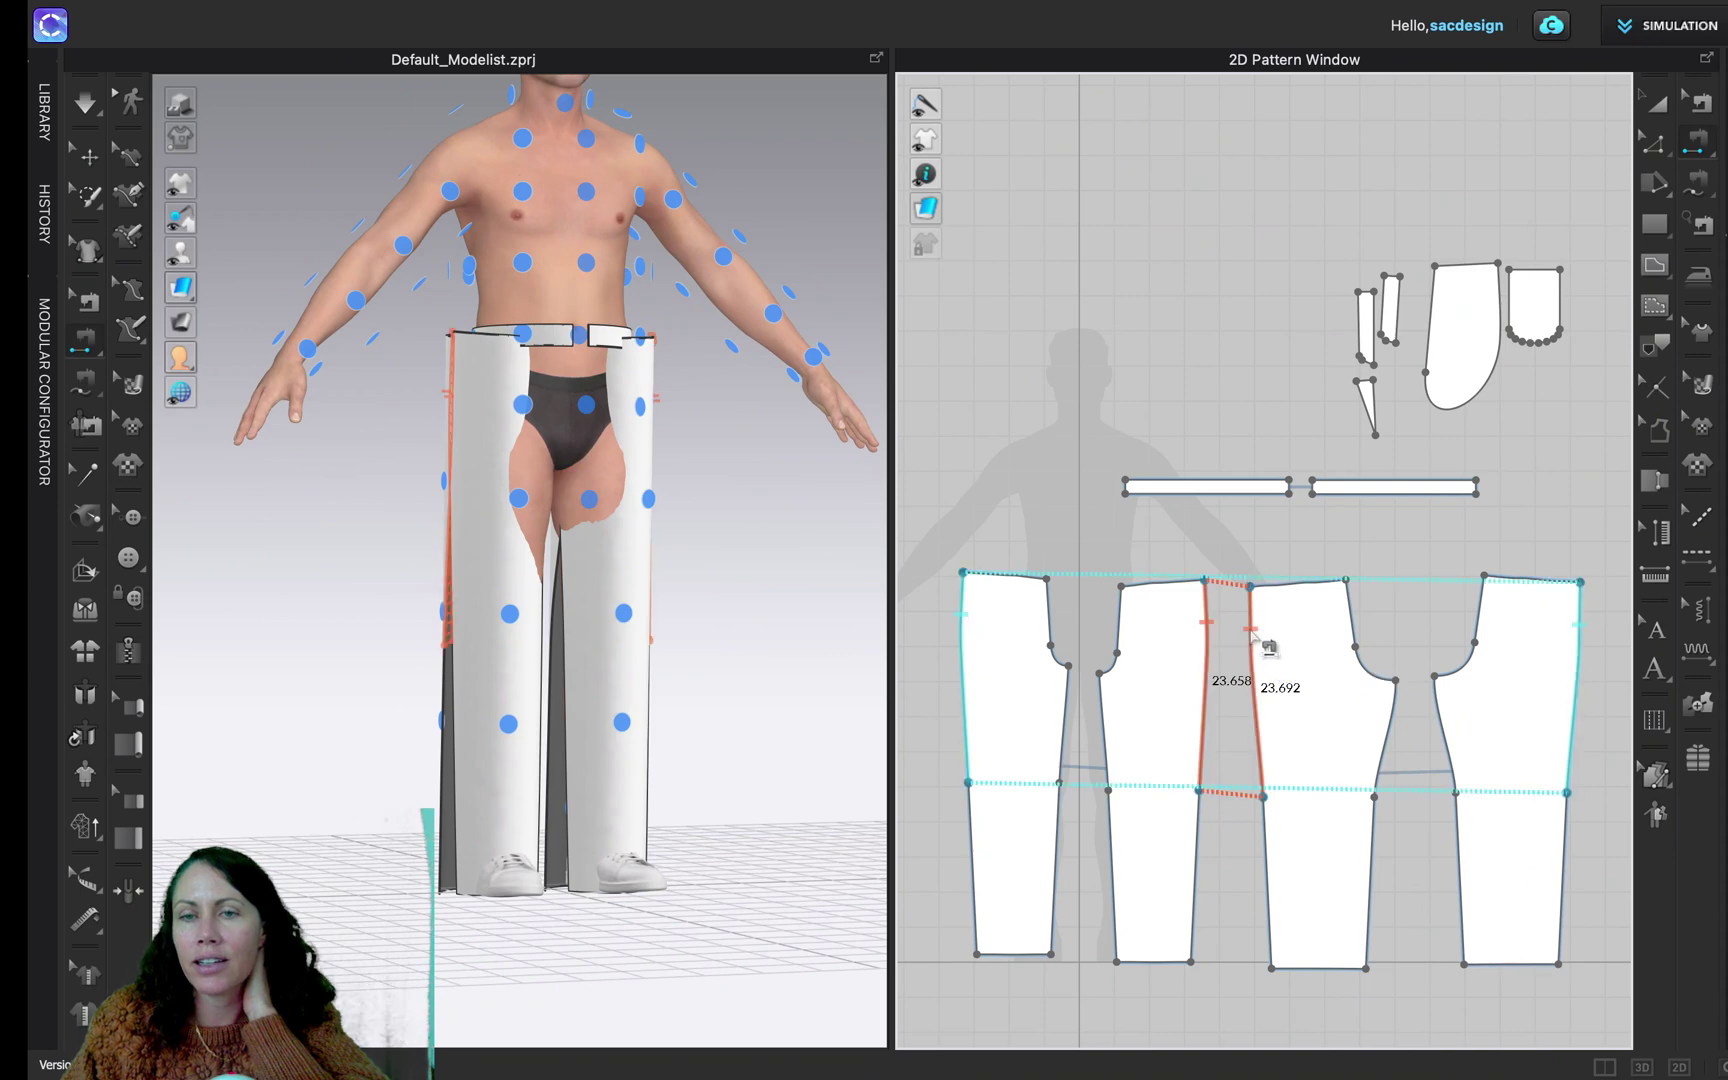
{"action": "left_click", "coordinate": [1218, 828]}
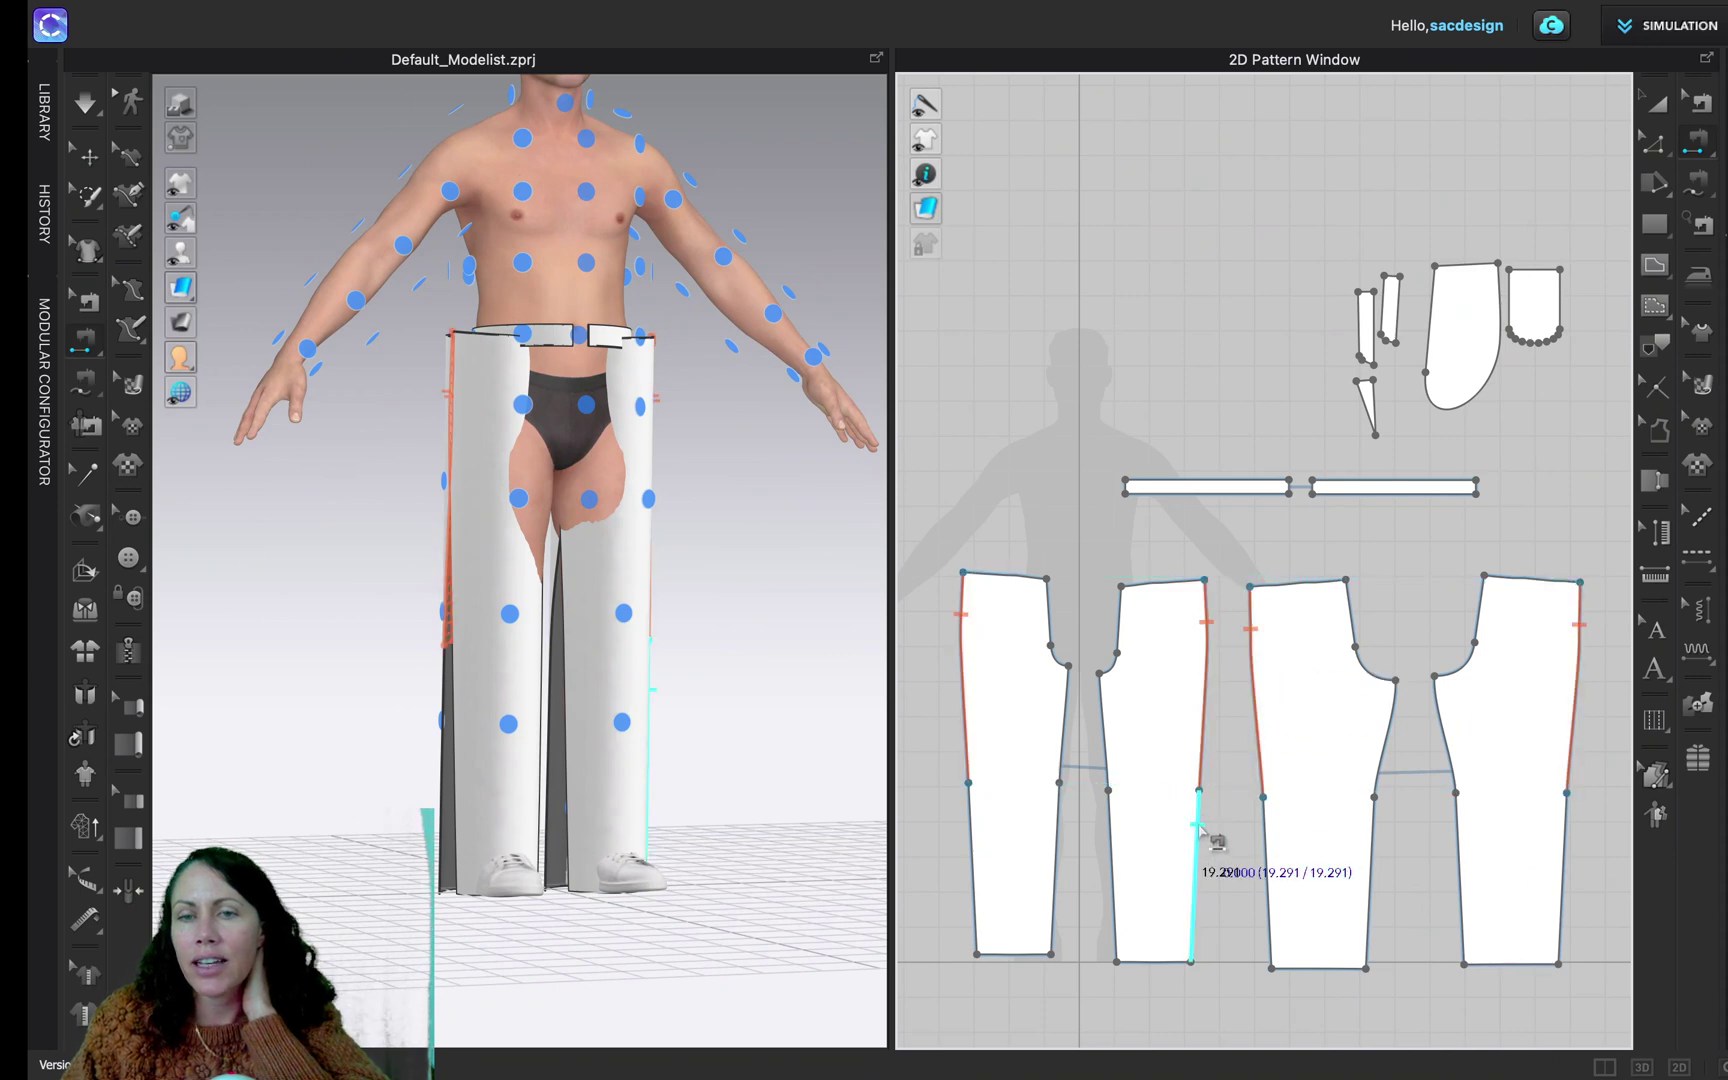
{"action": "left_click", "coordinate": [1265, 835]}
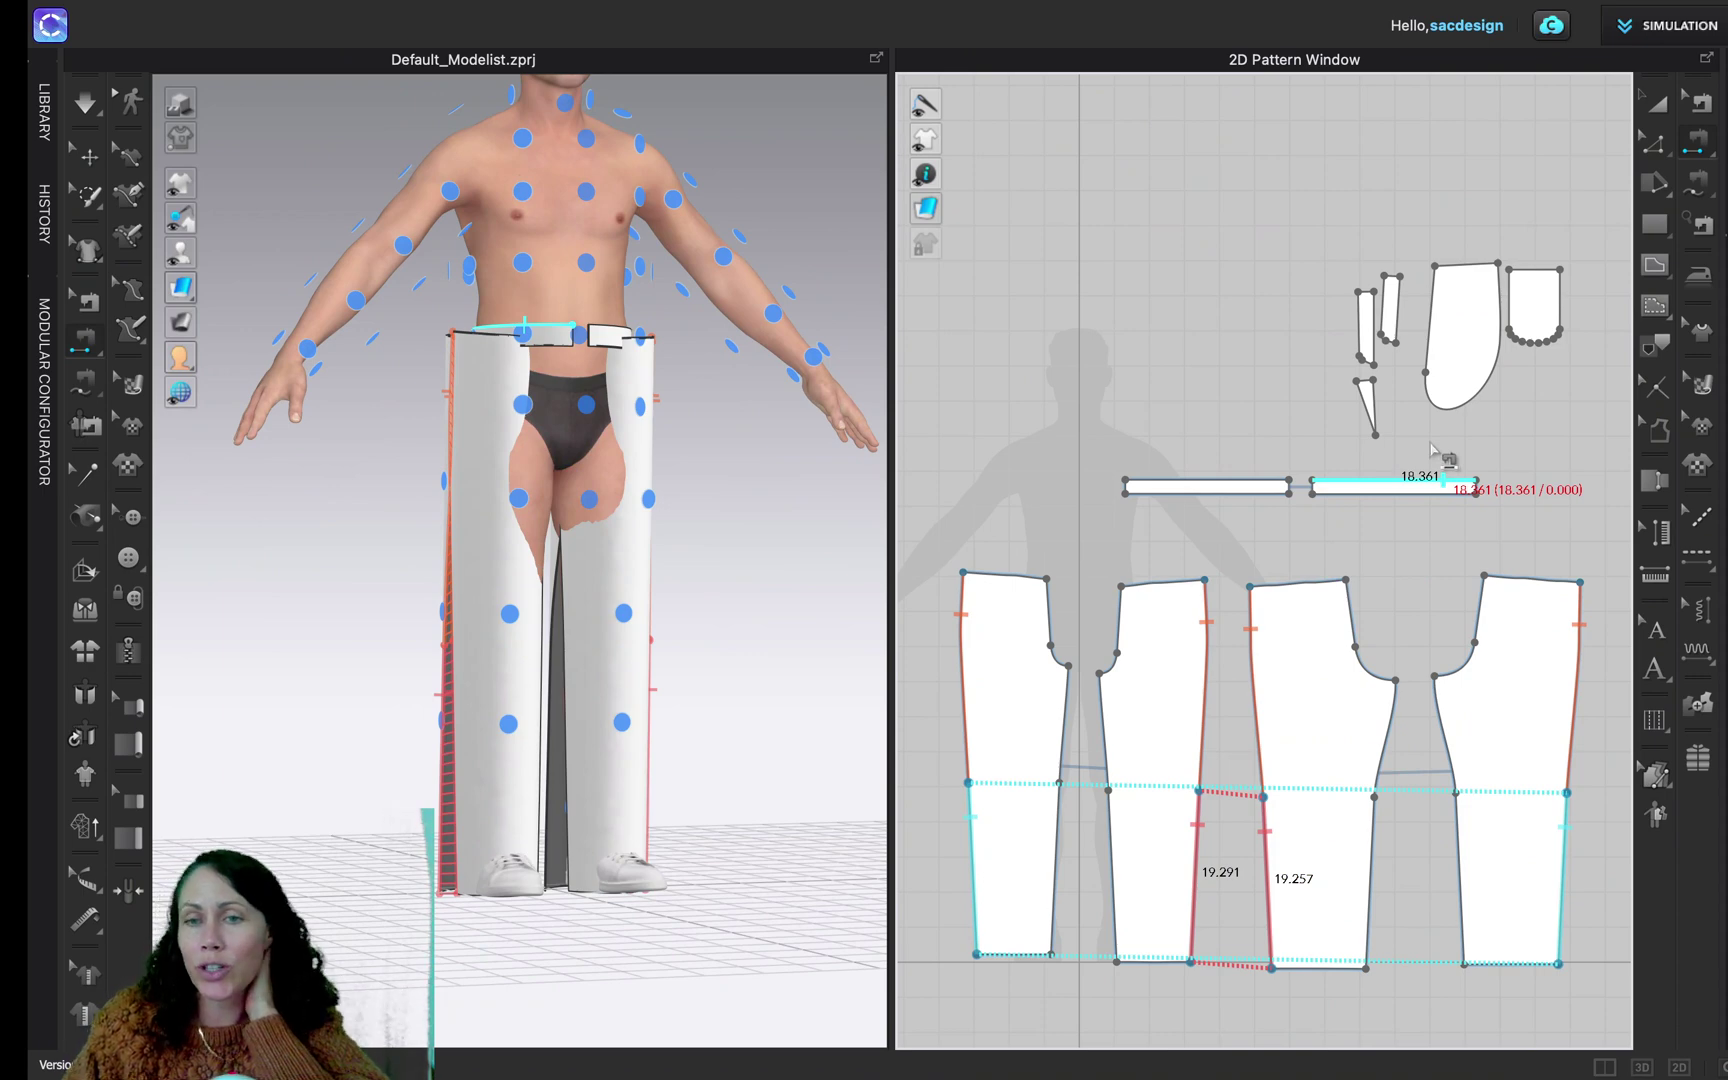
{"action": "left_click", "coordinate": [1432, 450]}
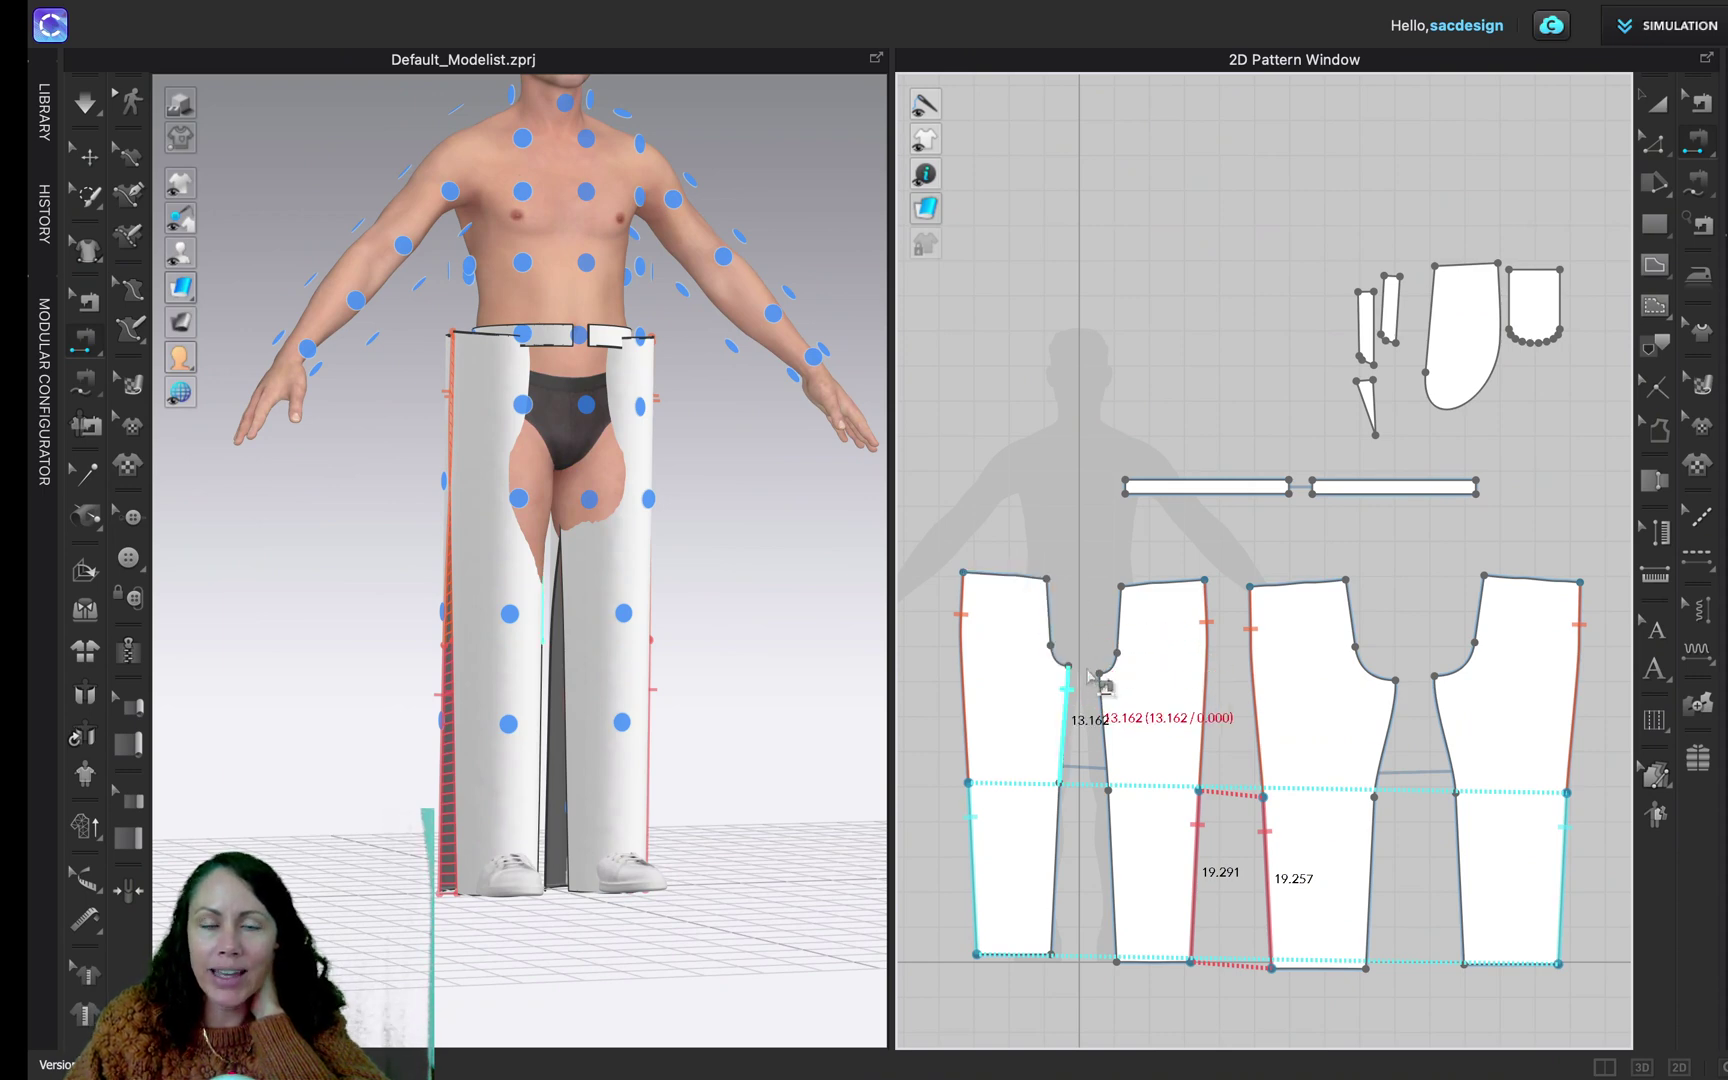
Join the two front legs along the front crotch curve with Free Sewing, from the waist to the crotch point on each
{"action": "left_click", "coordinate": [1706, 189]}
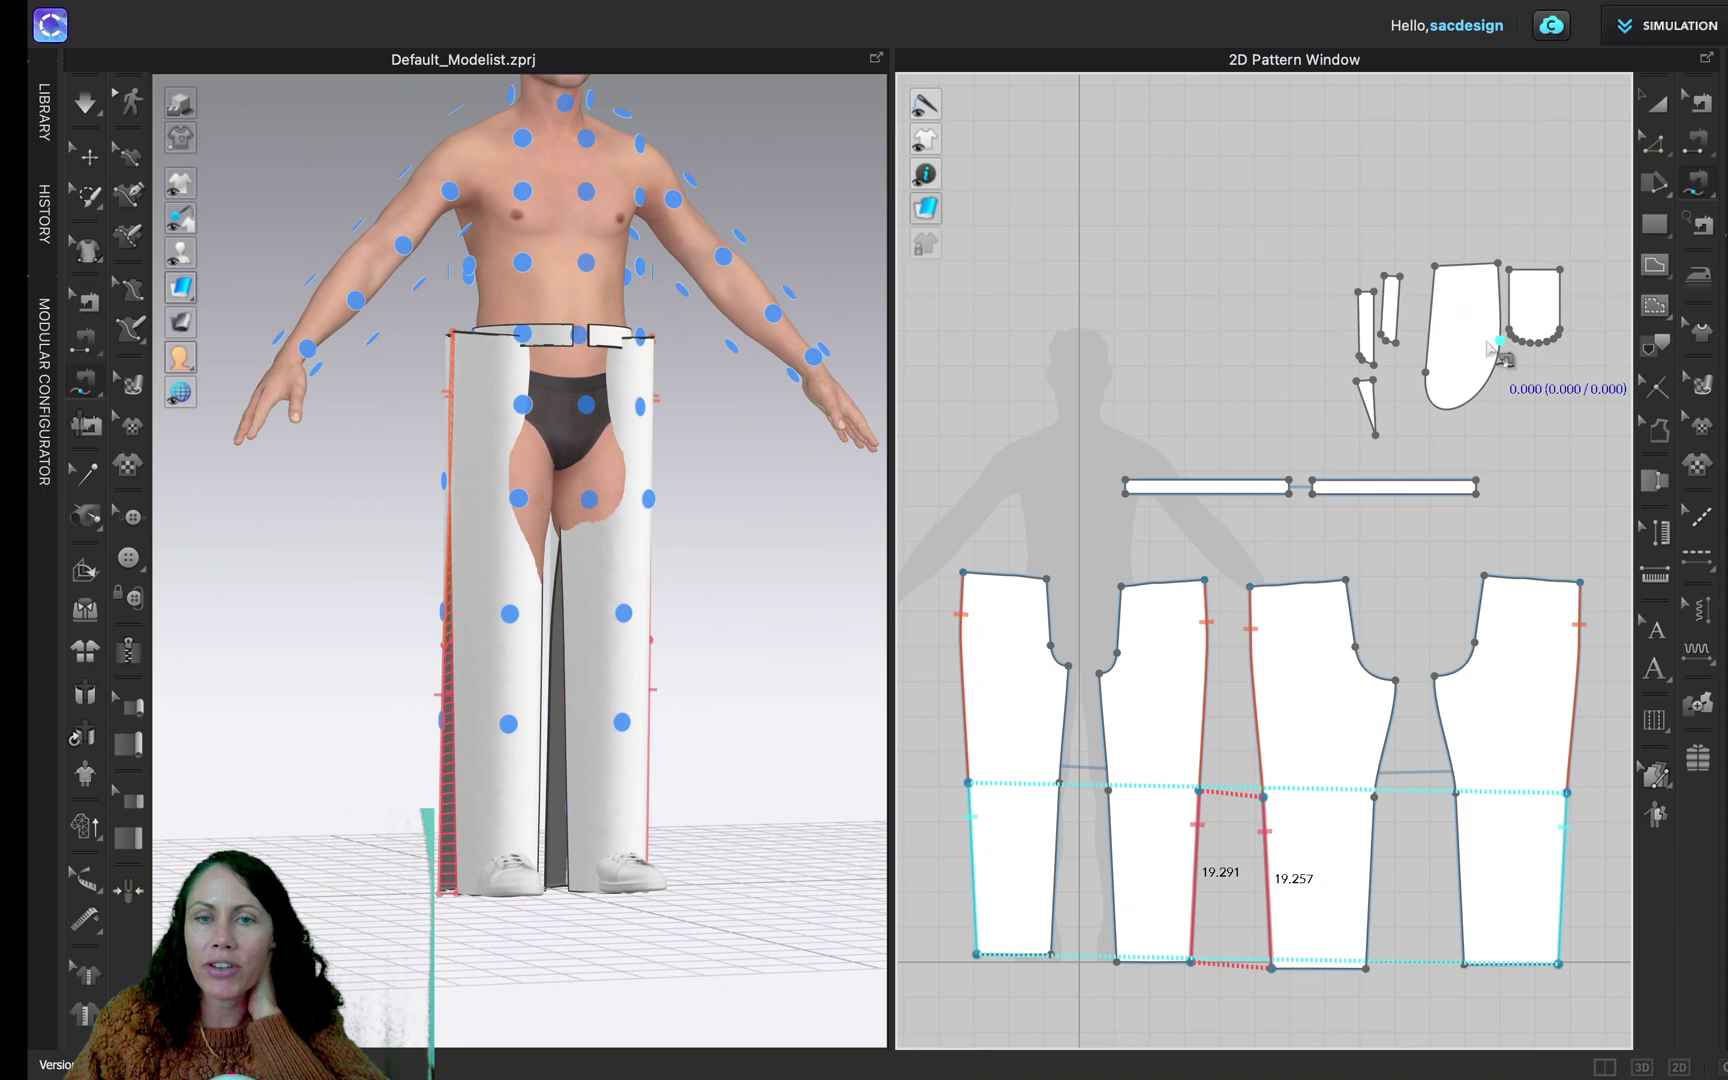
{"action": "left_click", "coordinate": [1047, 579]}
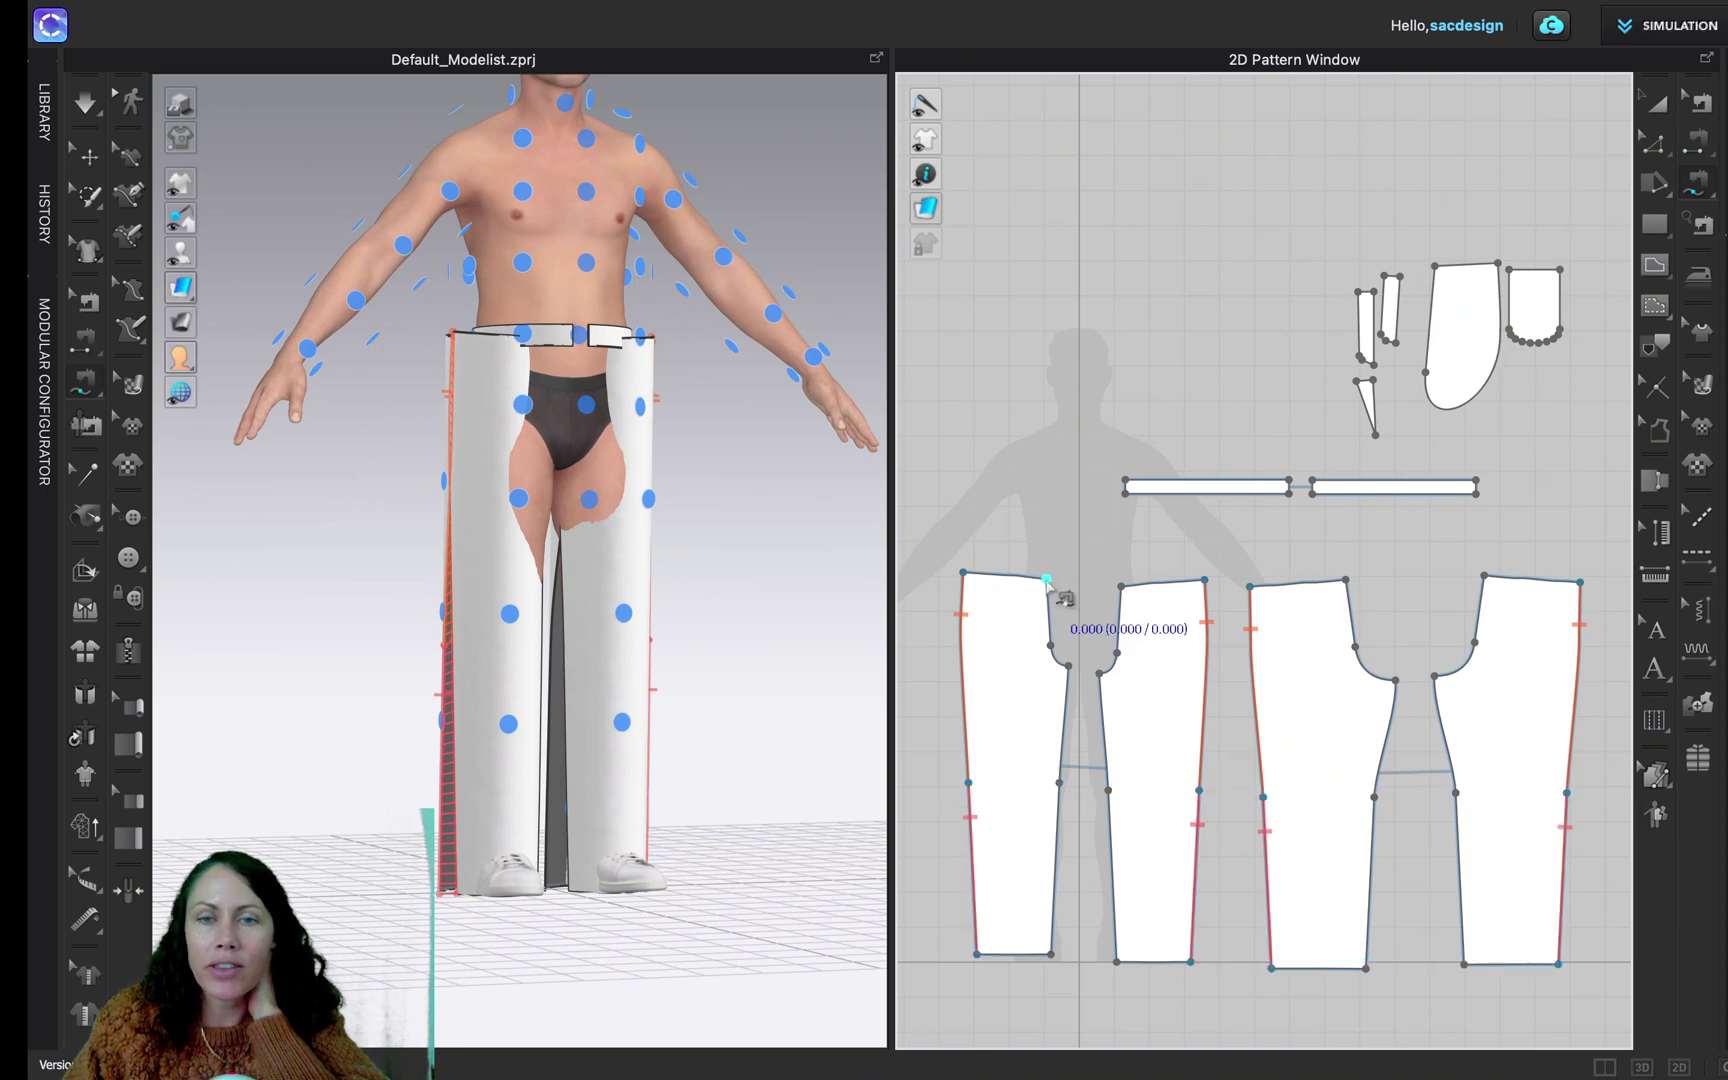
{"action": "left_click", "coordinate": [1069, 665]}
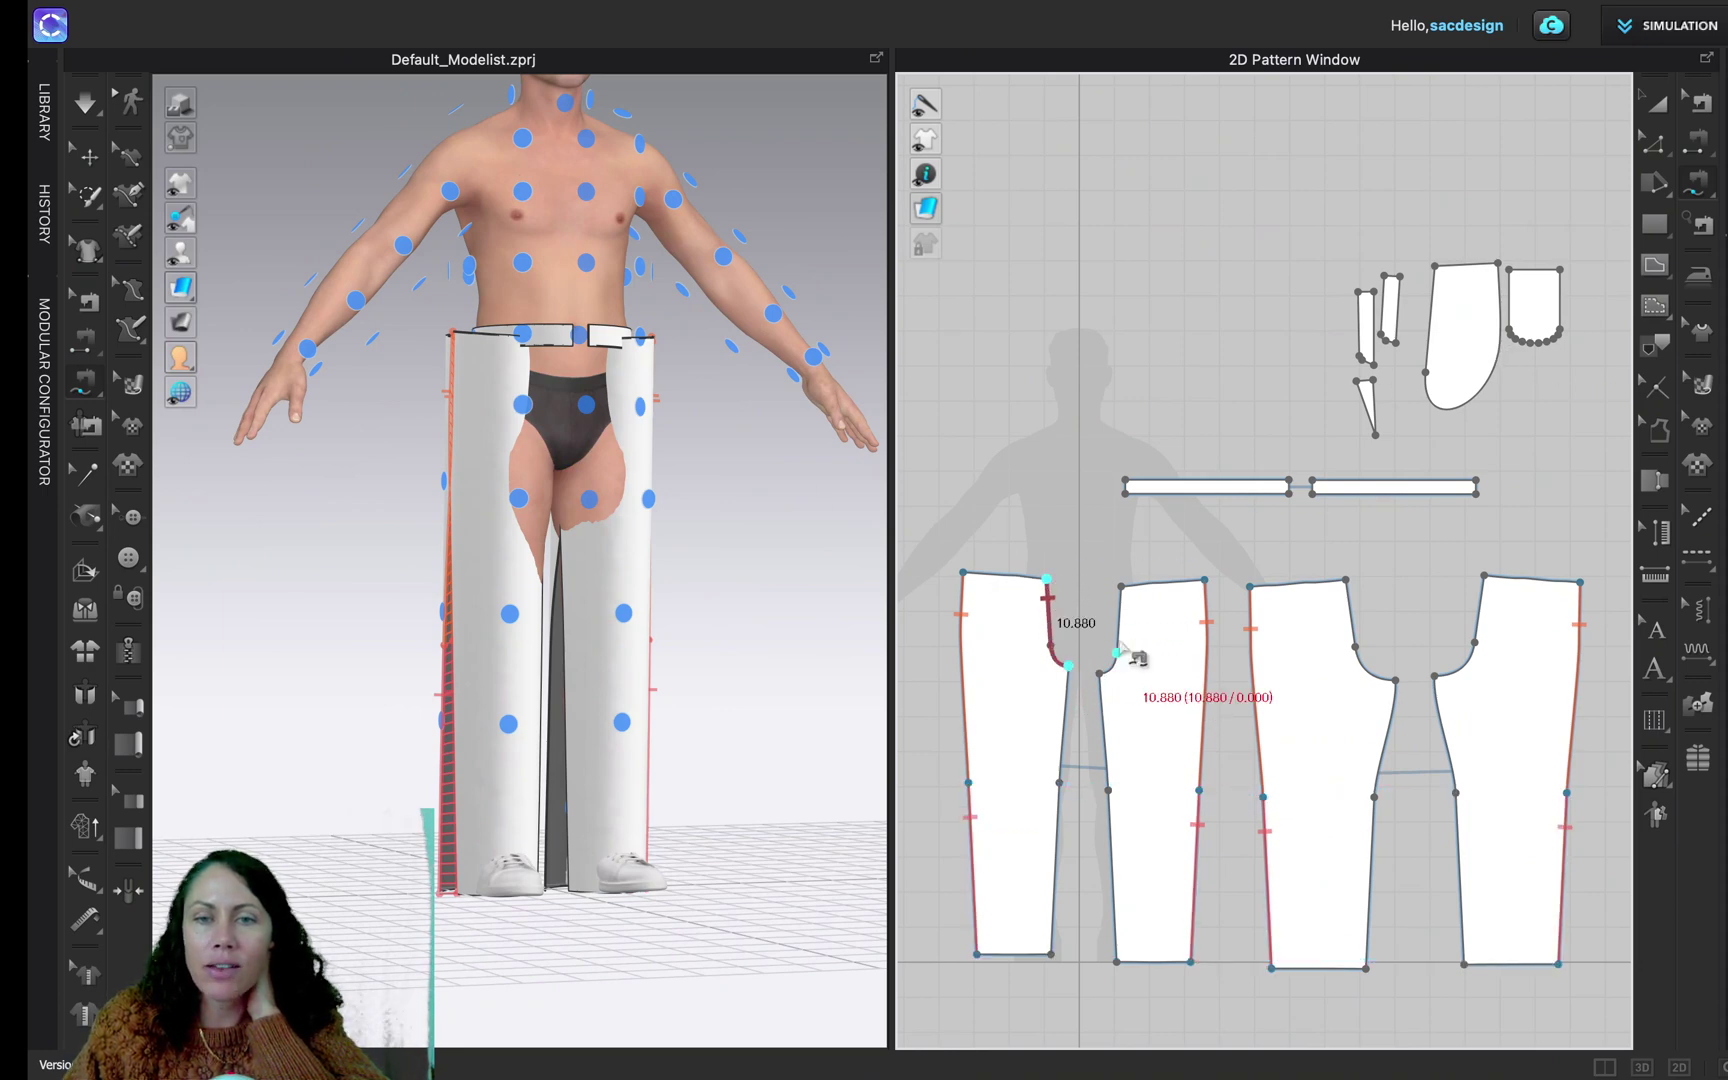
{"action": "left_click", "coordinate": [1121, 586]}
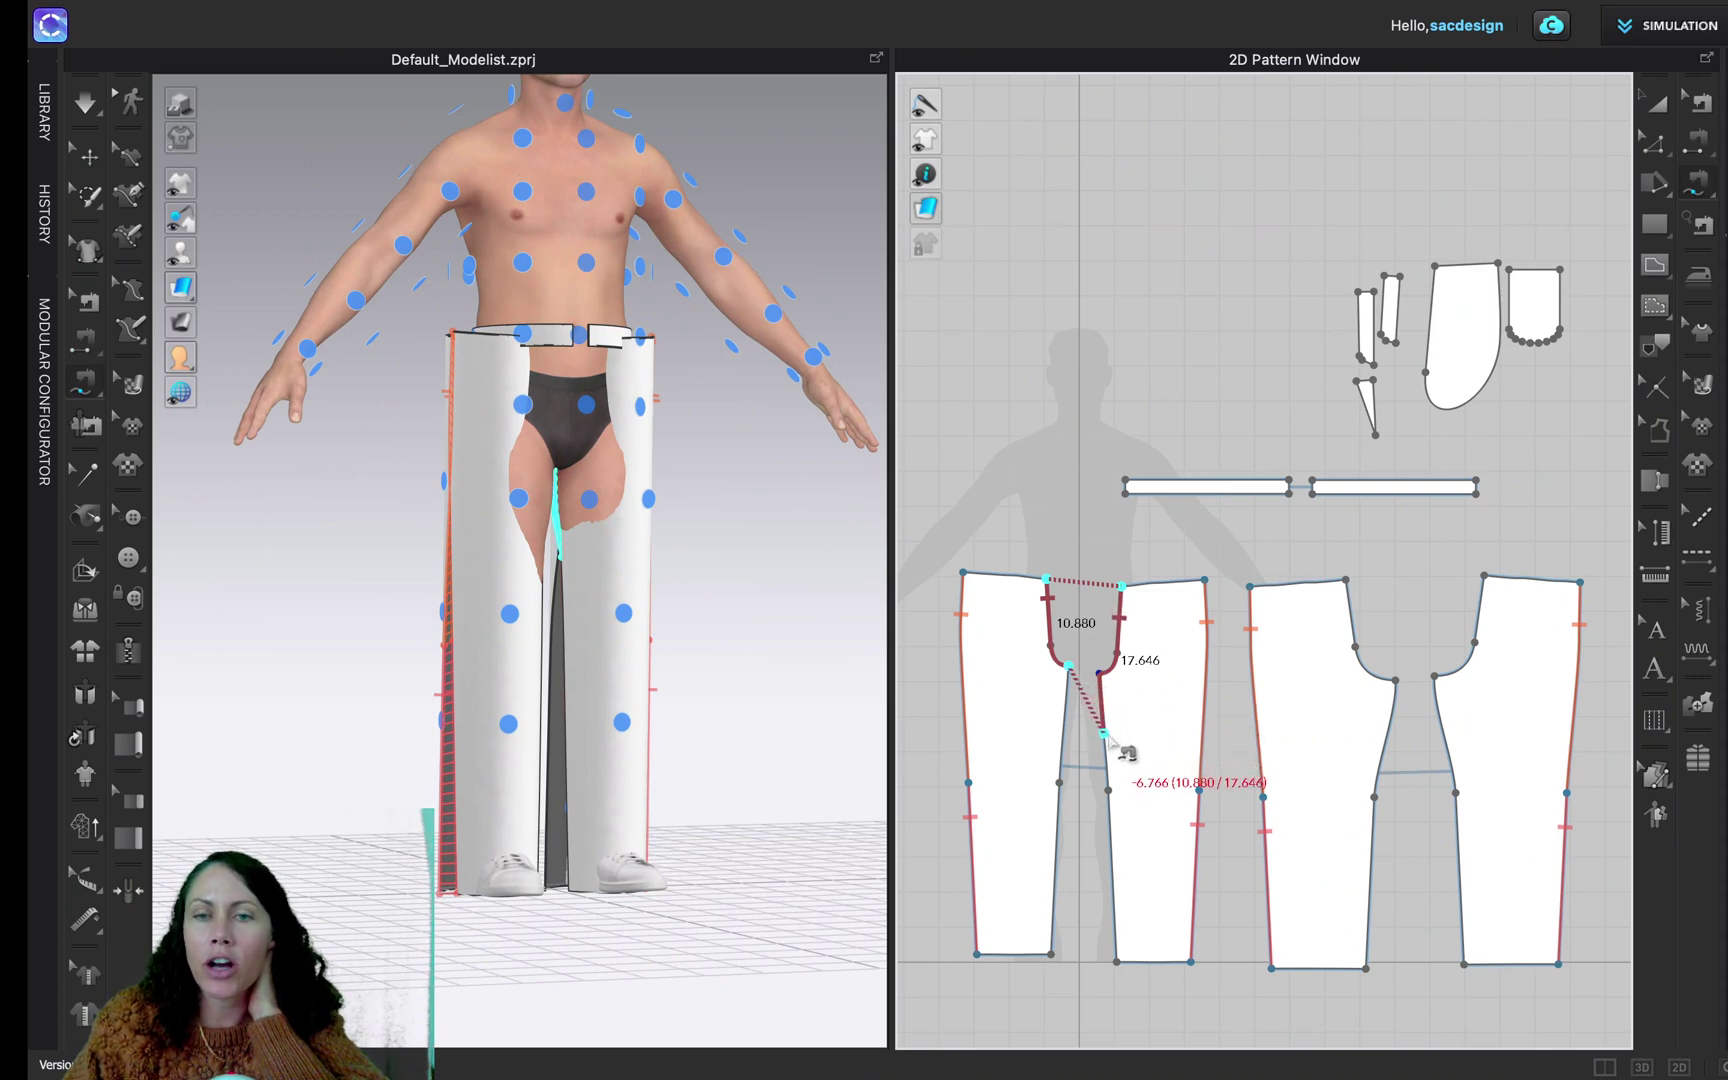
{"action": "left_click", "coordinate": [1102, 677]}
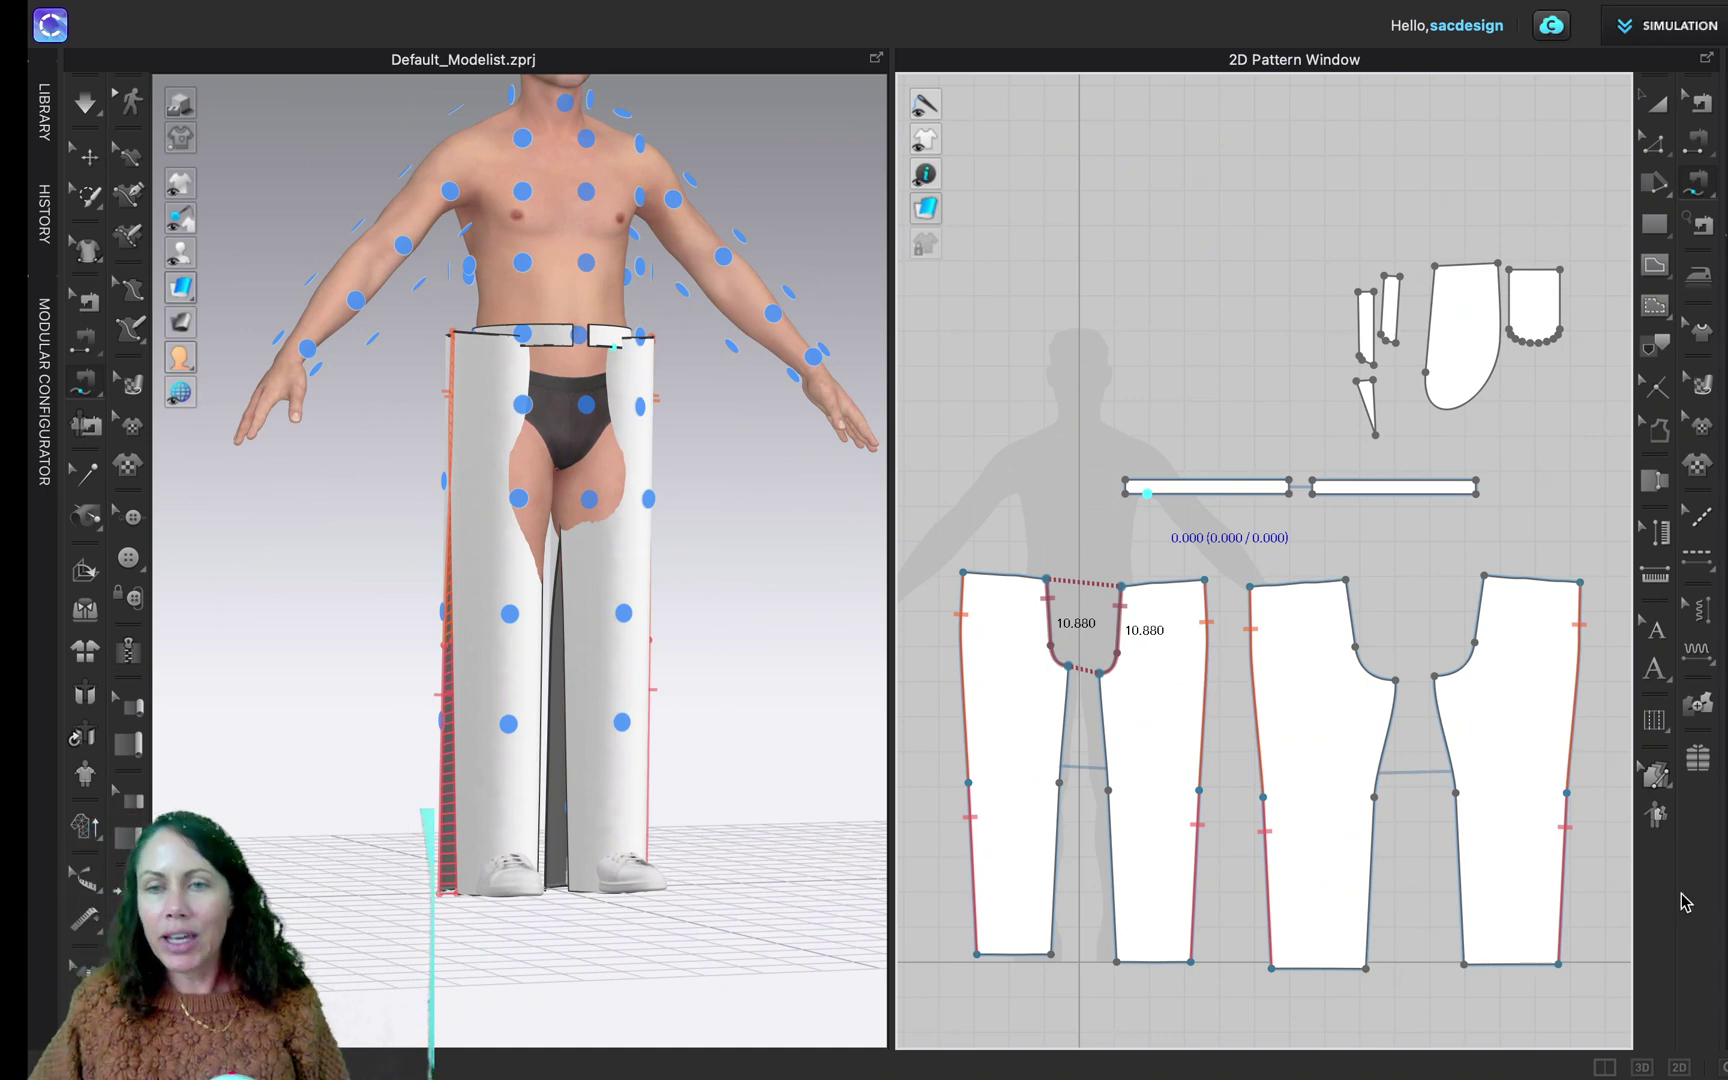
Join the two back legs along the back crotch curve with Free Sewing, from the waist to the crotch point on each
{"action": "left_click", "coordinate": [1345, 581]}
{"action": "left_click", "coordinate": [1395, 680]}
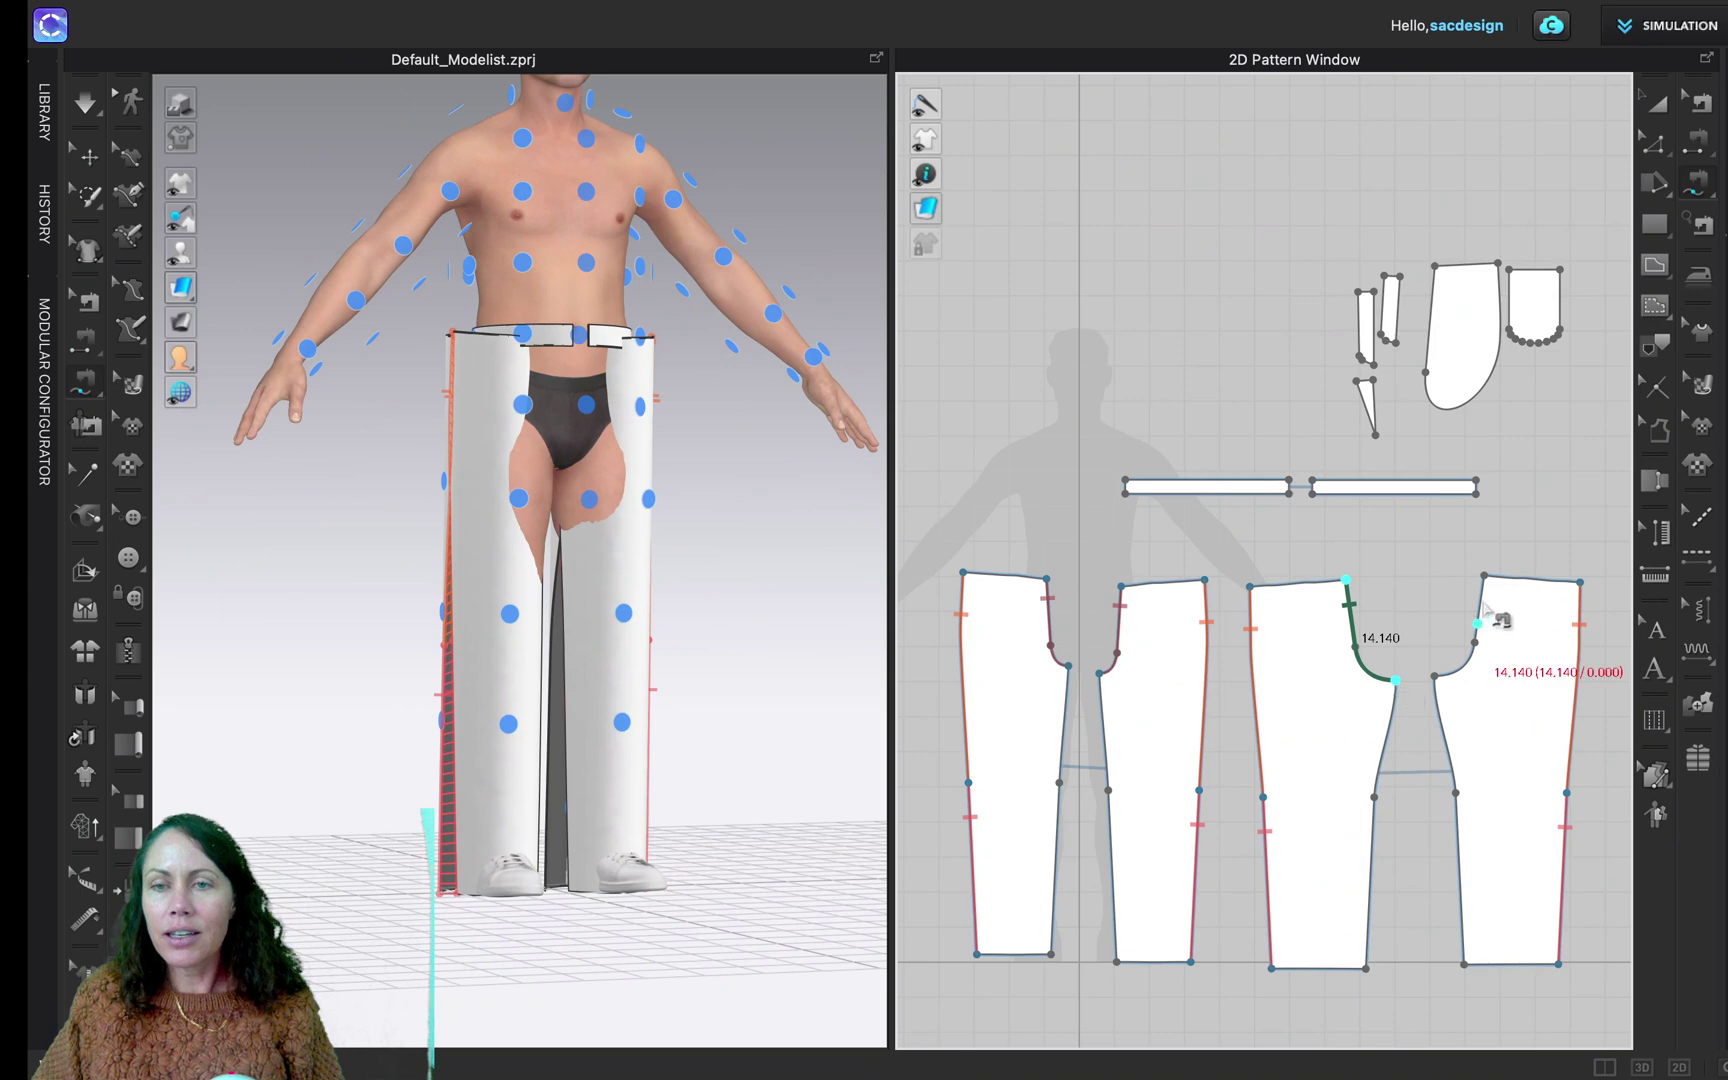
{"action": "left_click", "coordinate": [1484, 577]}
{"action": "left_click", "coordinate": [1435, 677]}
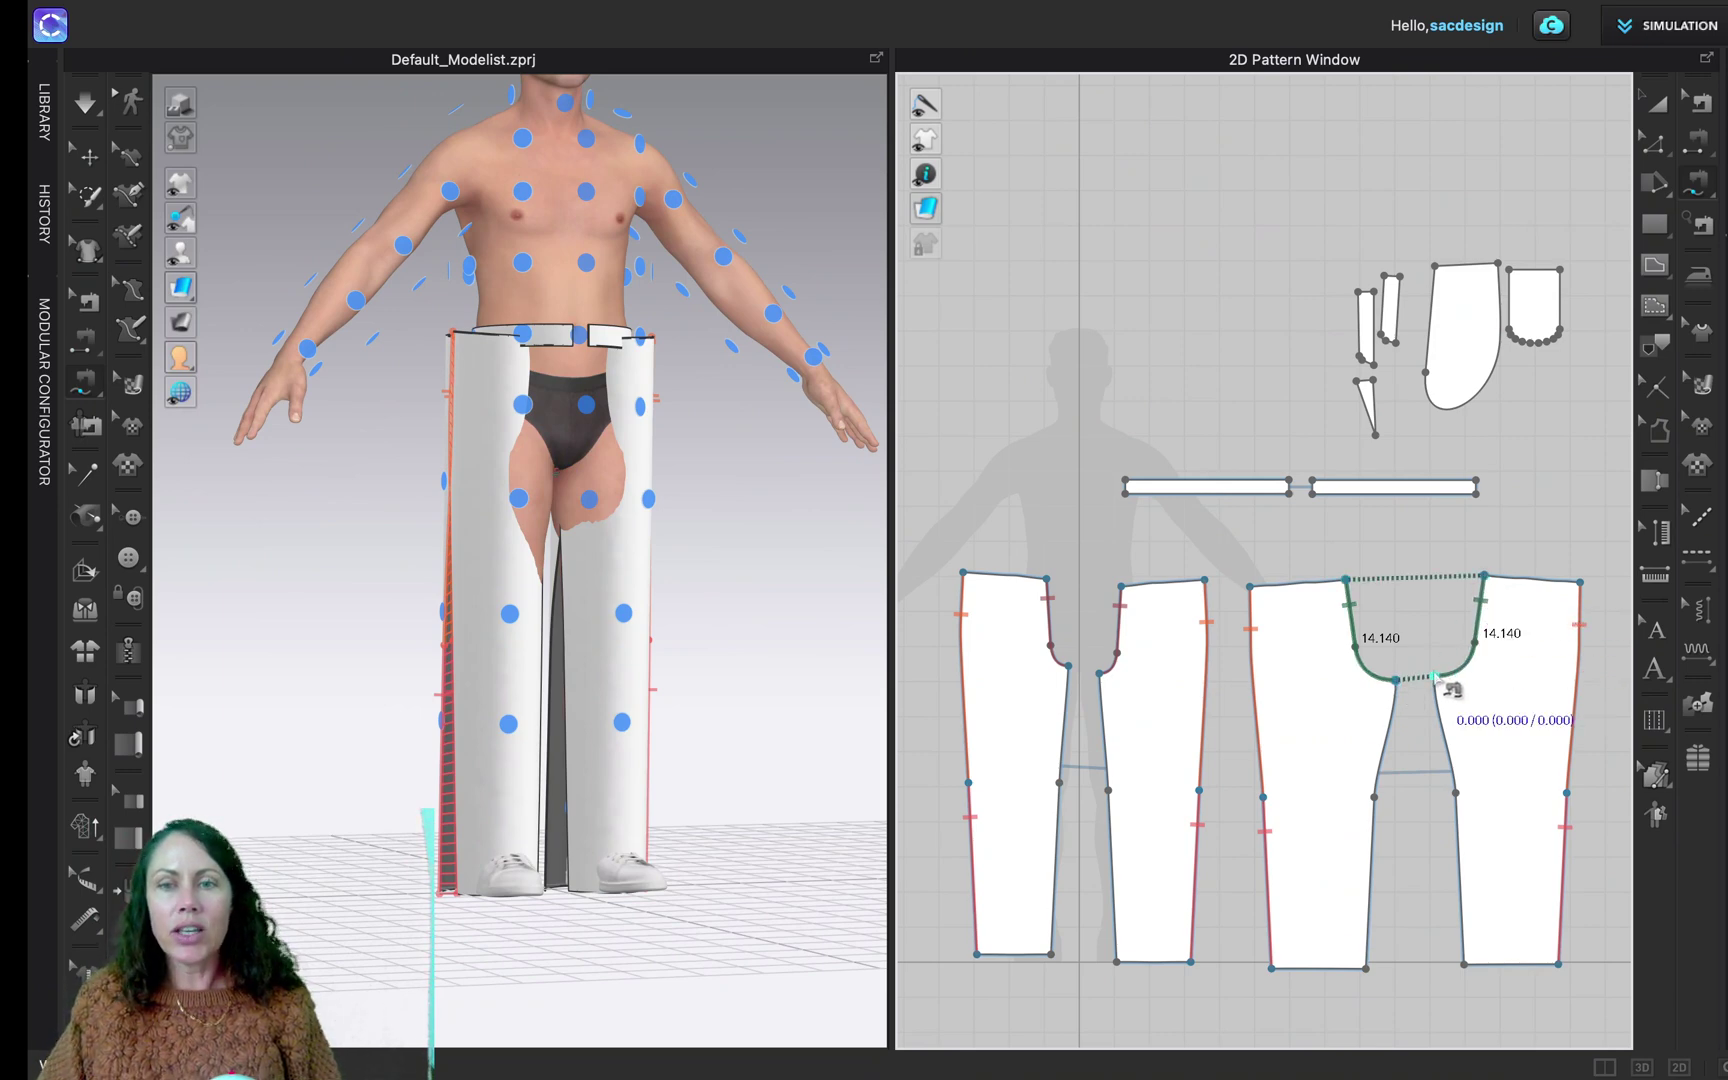
Examine the inseam edges in 3D from front and back by highlighting the front leg and the back leg
{"action": "left_click", "coordinate": [1659, 105]}
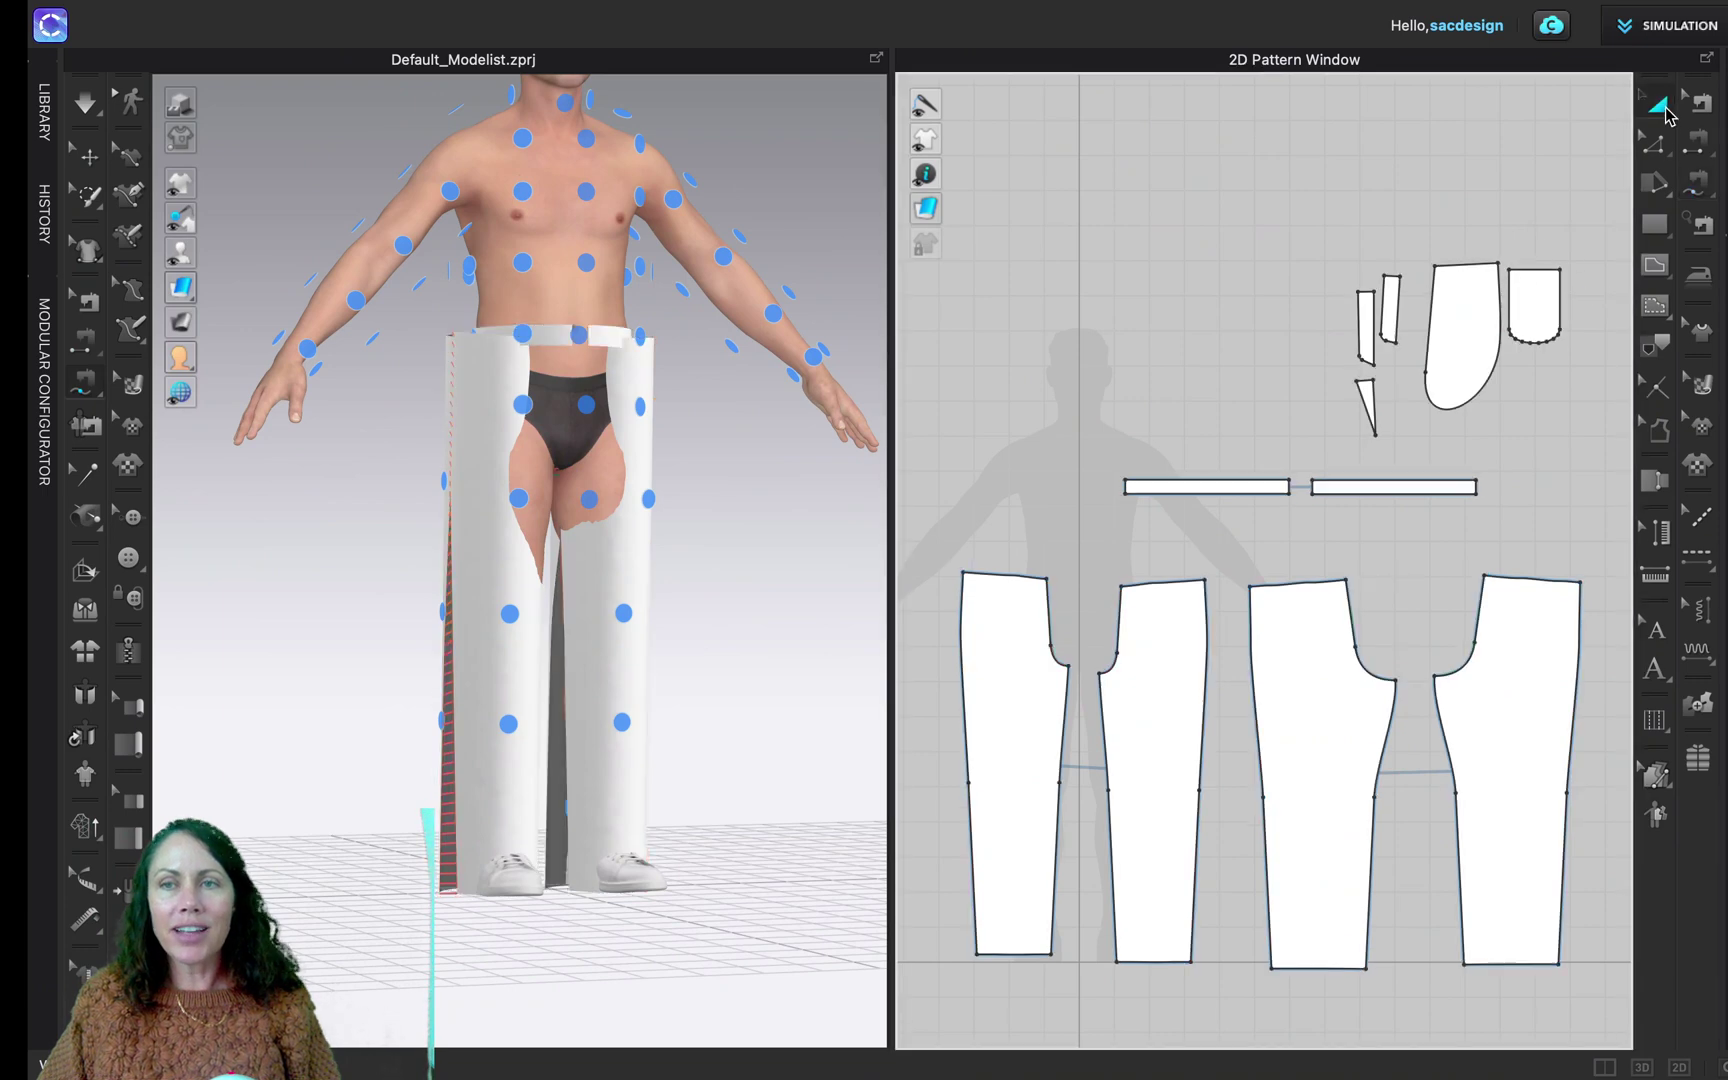
{"action": "left_click", "coordinate": [570, 585]}
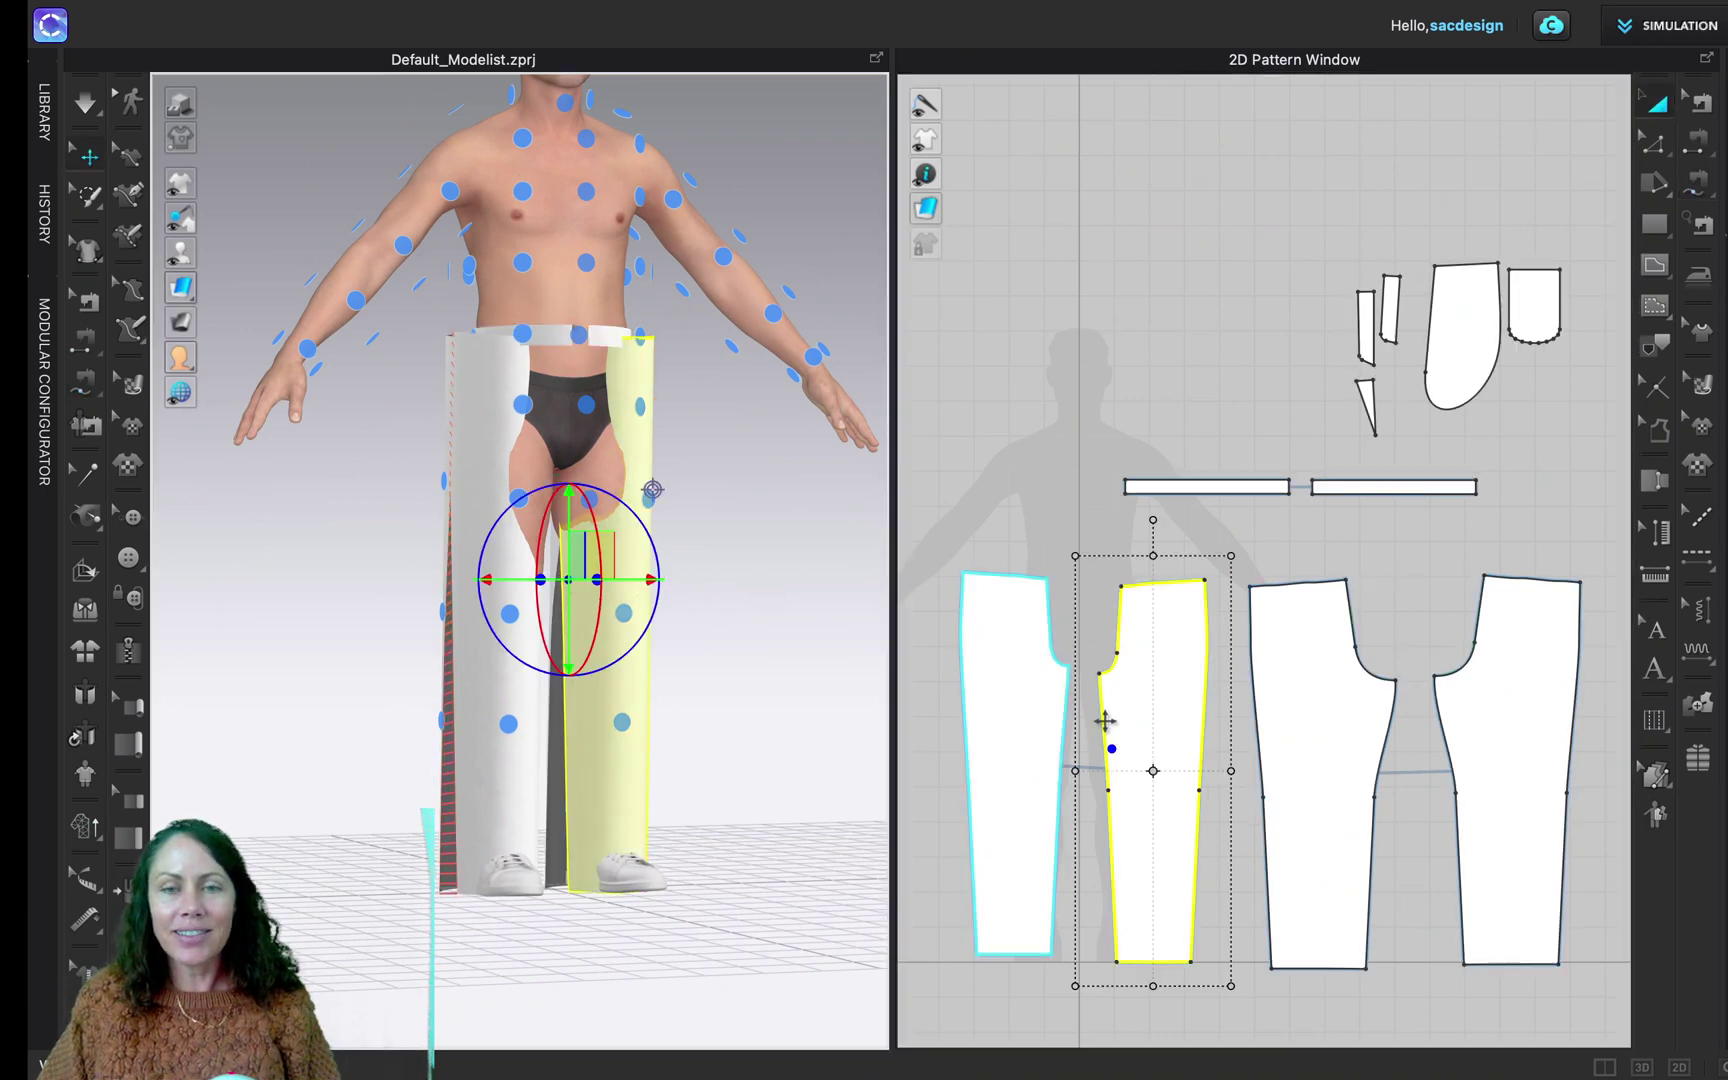
{"action": "scroll", "coordinate": [598, 718], "scroll_direction": "up", "scroll_amount": 5}
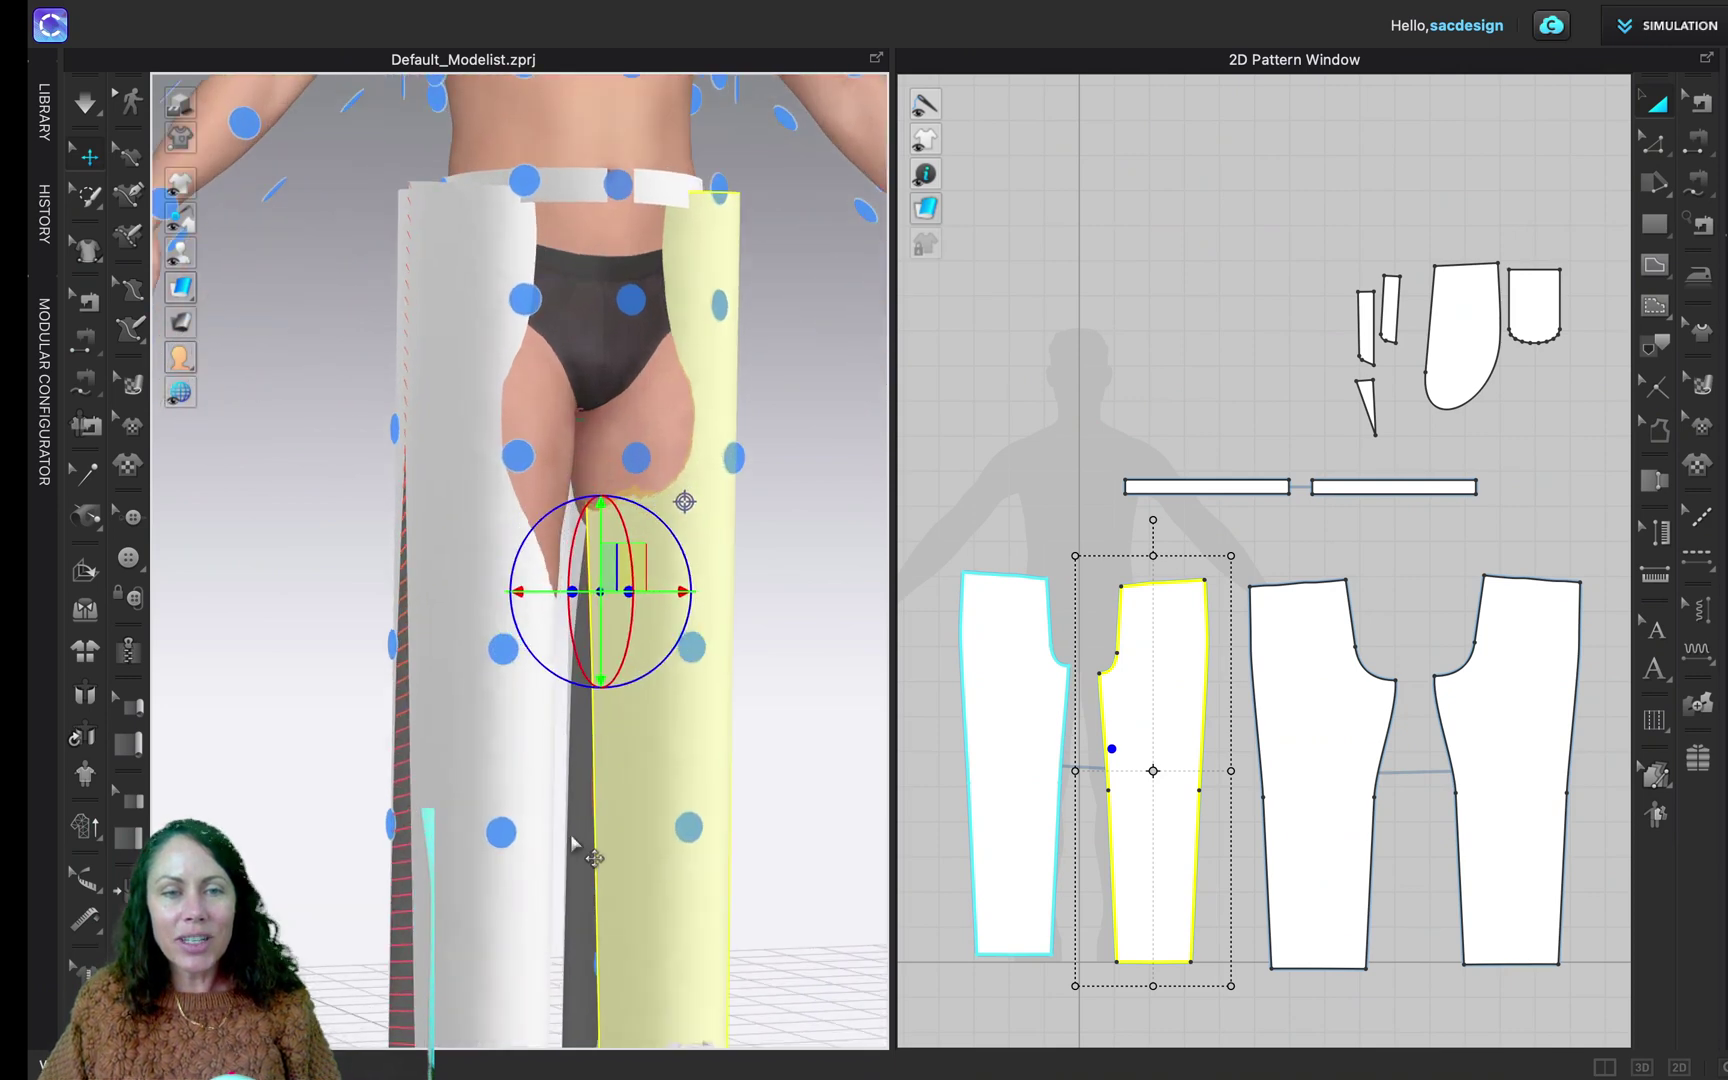
{"action": "right_click_drag", "start_coordinate": [610, 843], "coordinate": [690, 815]}
{"action": "left_click", "coordinate": [540, 730]}
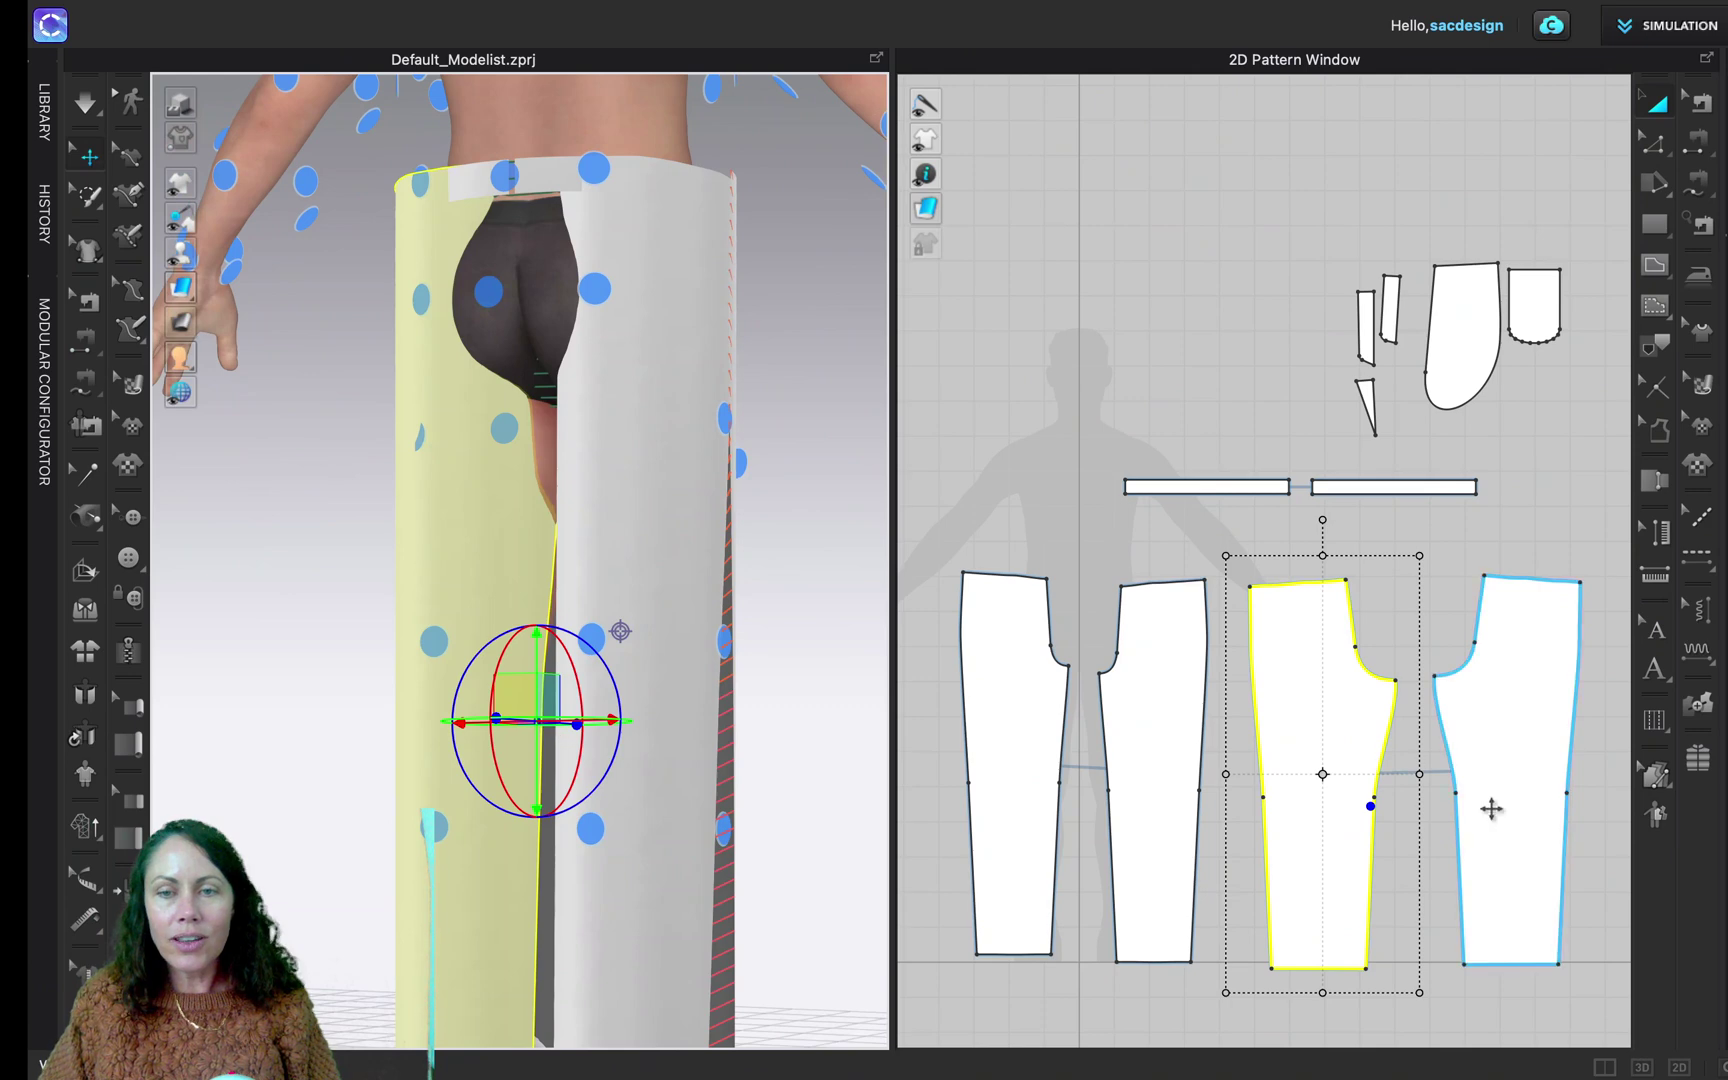
{"action": "left_click", "coordinate": [1331, 818]}
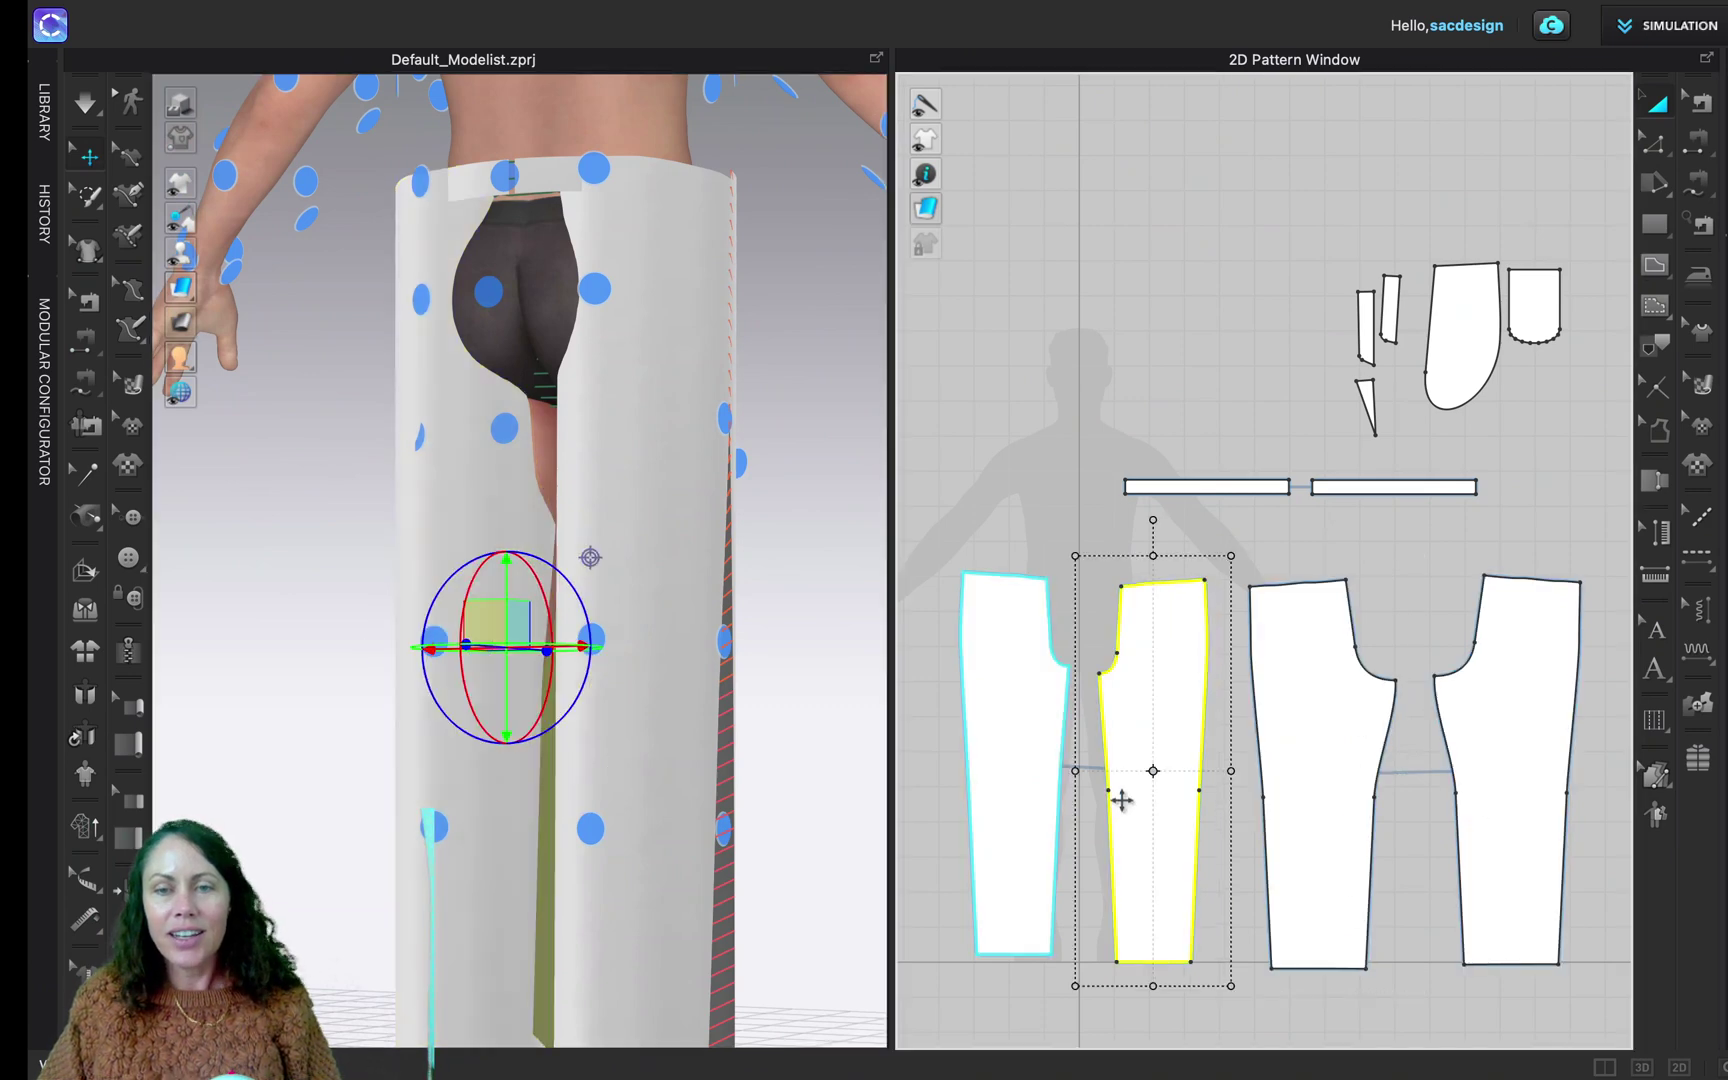
{"action": "left_click", "coordinate": [1707, 147]}
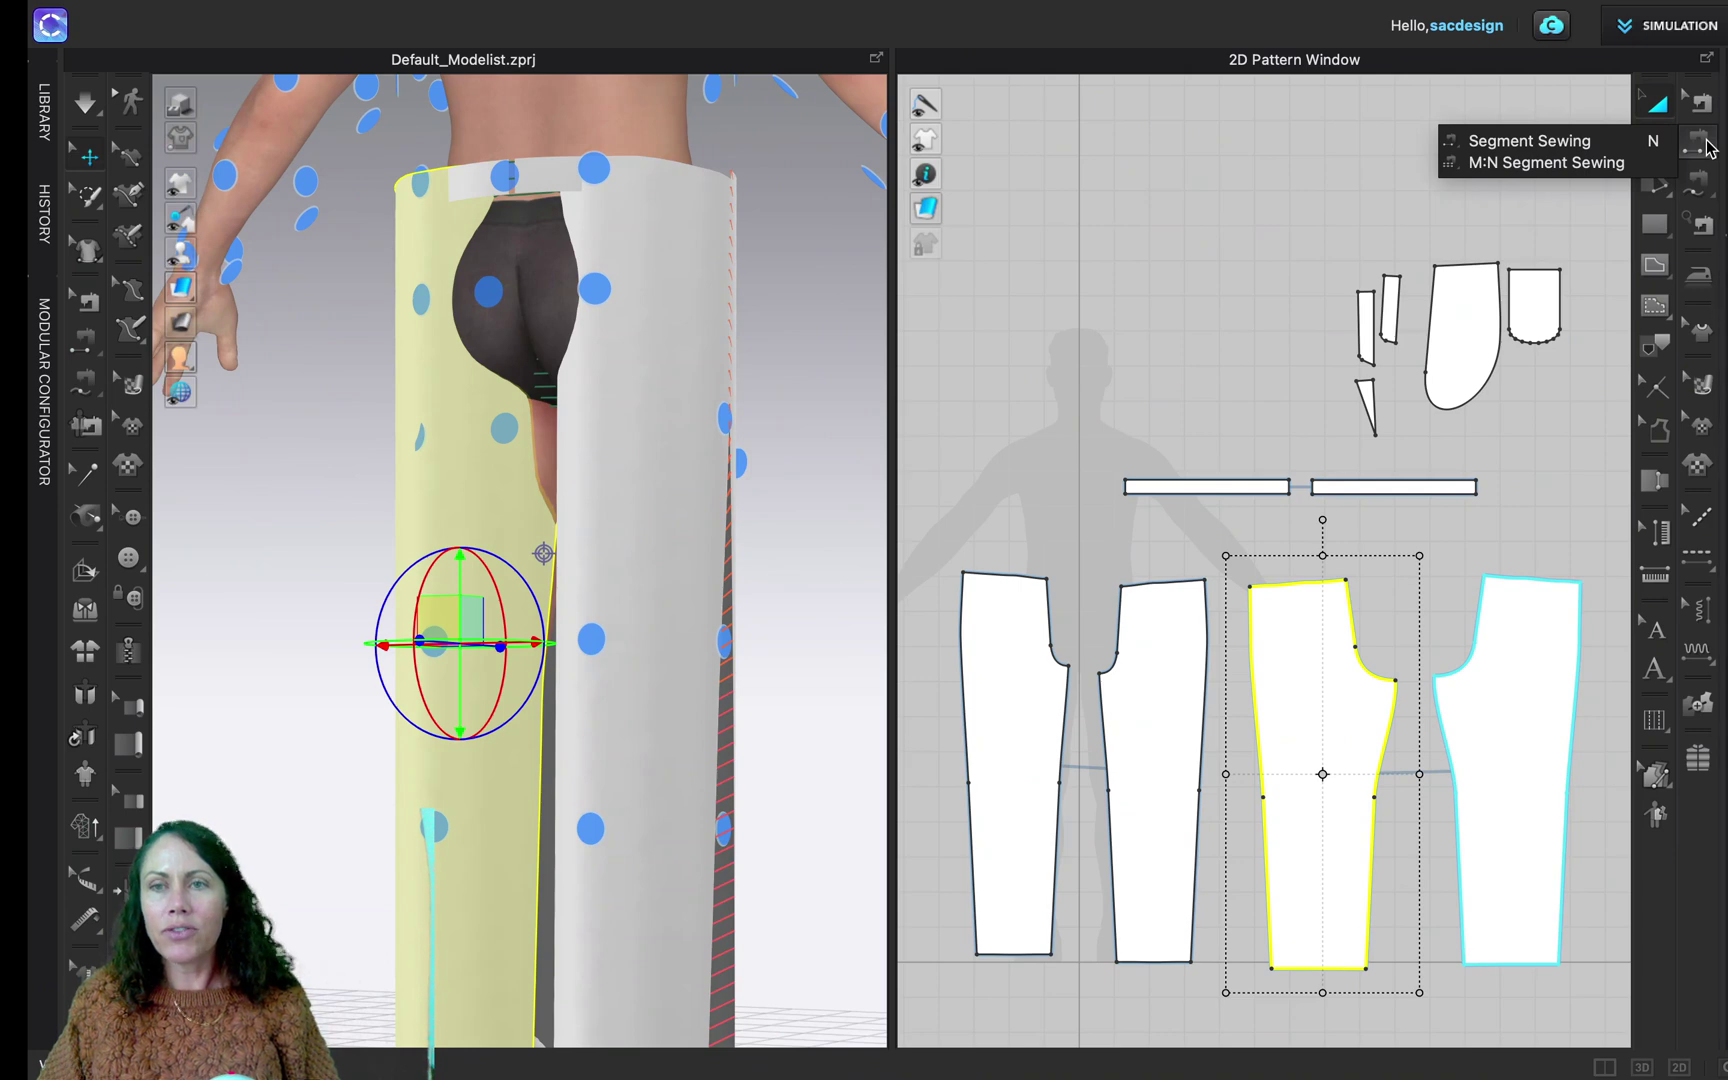
{"action": "left_click", "coordinate": [1545, 141]}
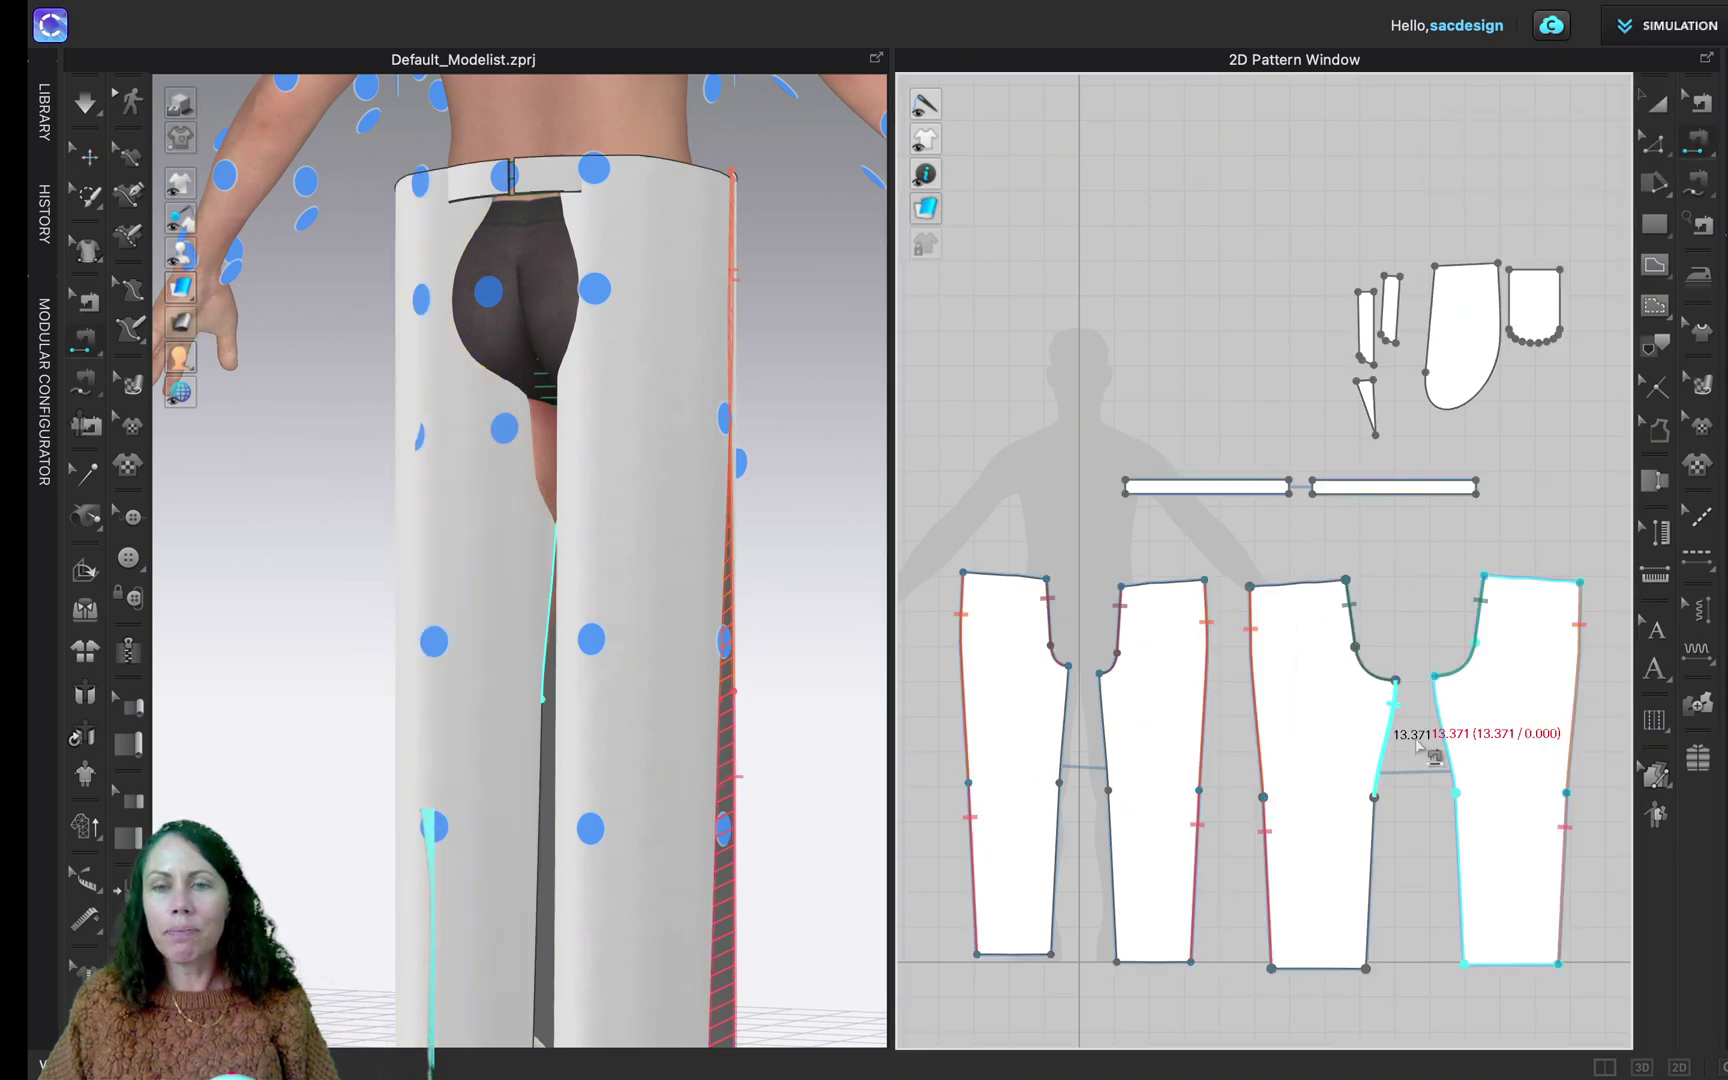
{"action": "left_click", "coordinate": [1396, 742]}
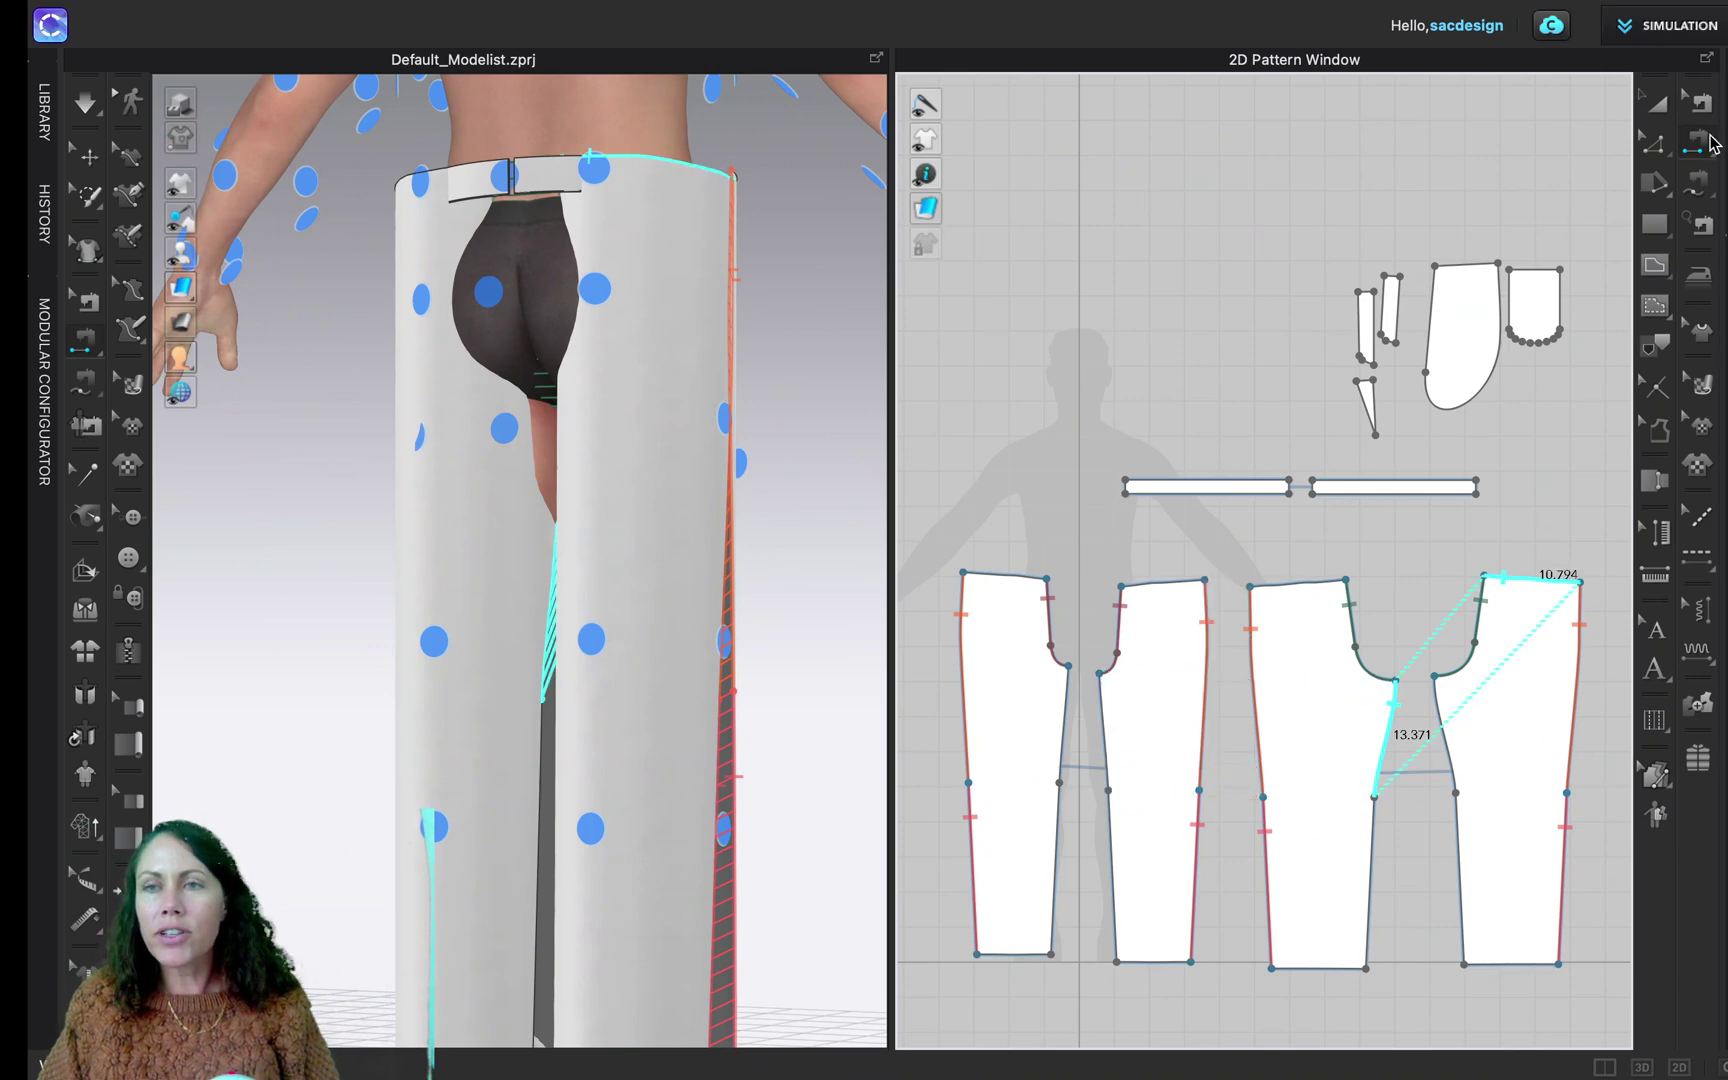
Join the back leg to the front leg along the inseam with Free Sewing, from the crotch point to the hem on each
{"action": "left_click", "coordinate": [1701, 196]}
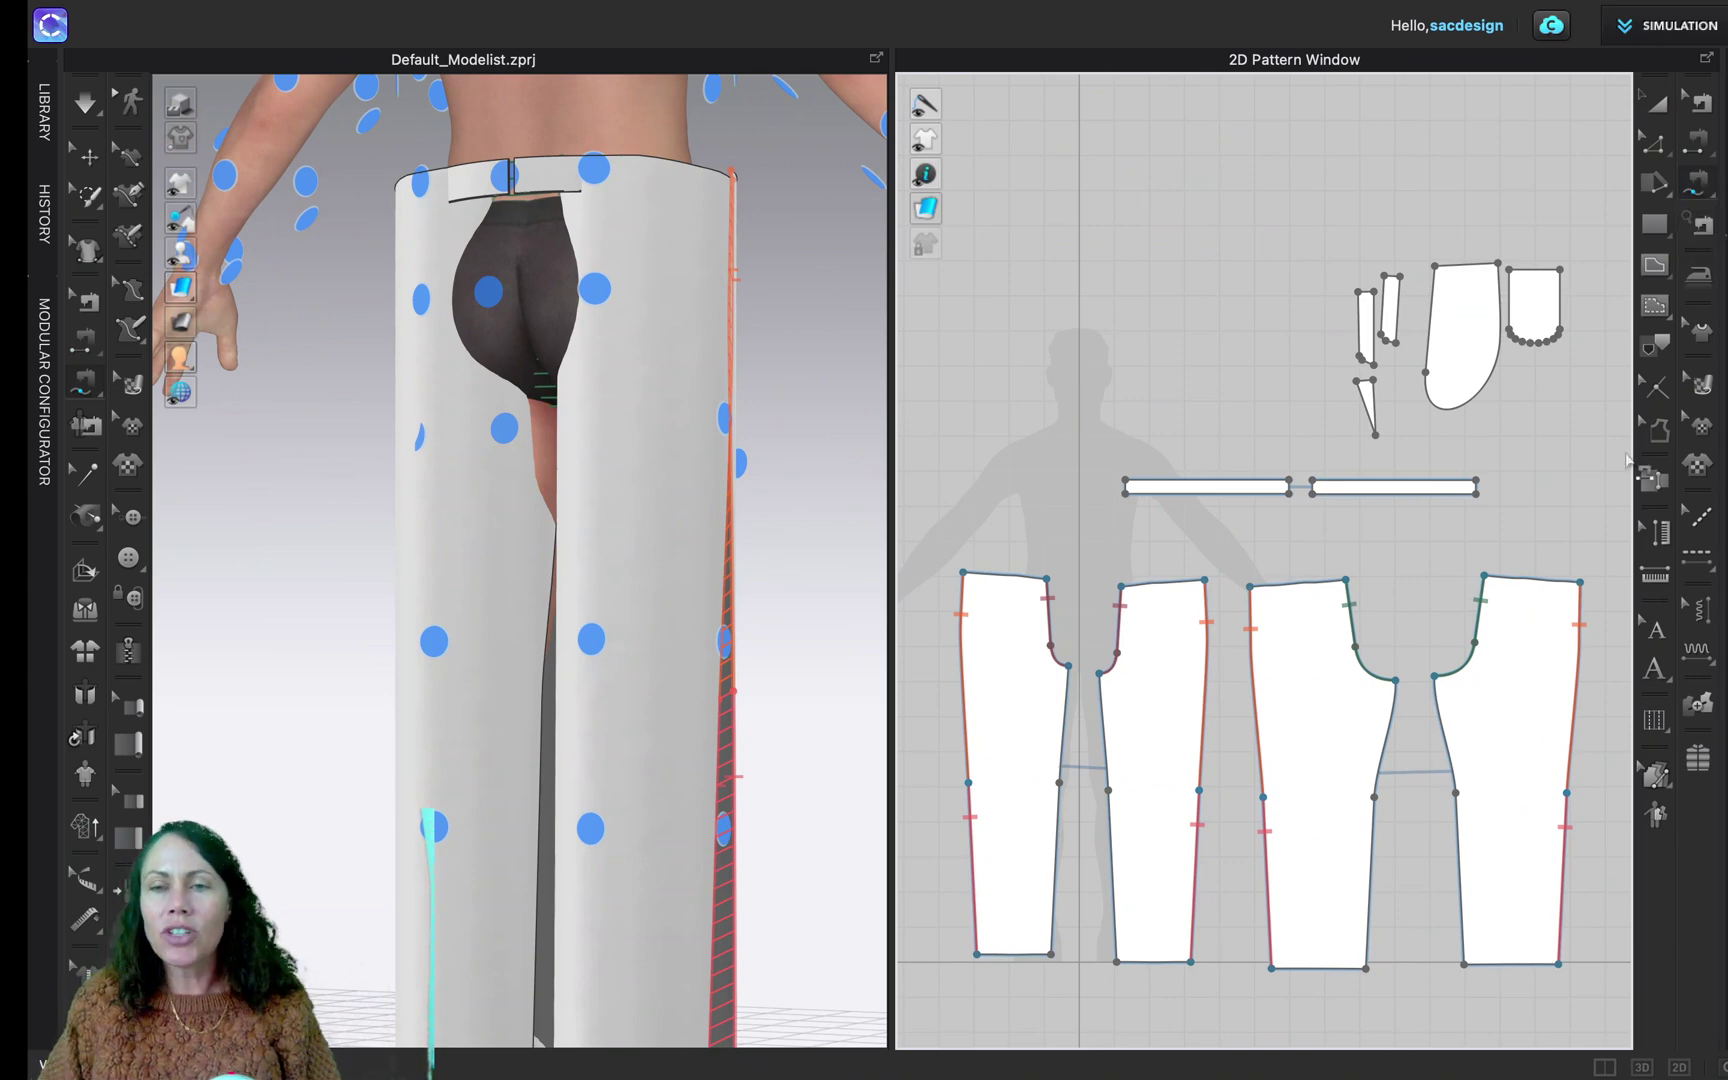
{"action": "left_click", "coordinate": [1395, 680]}
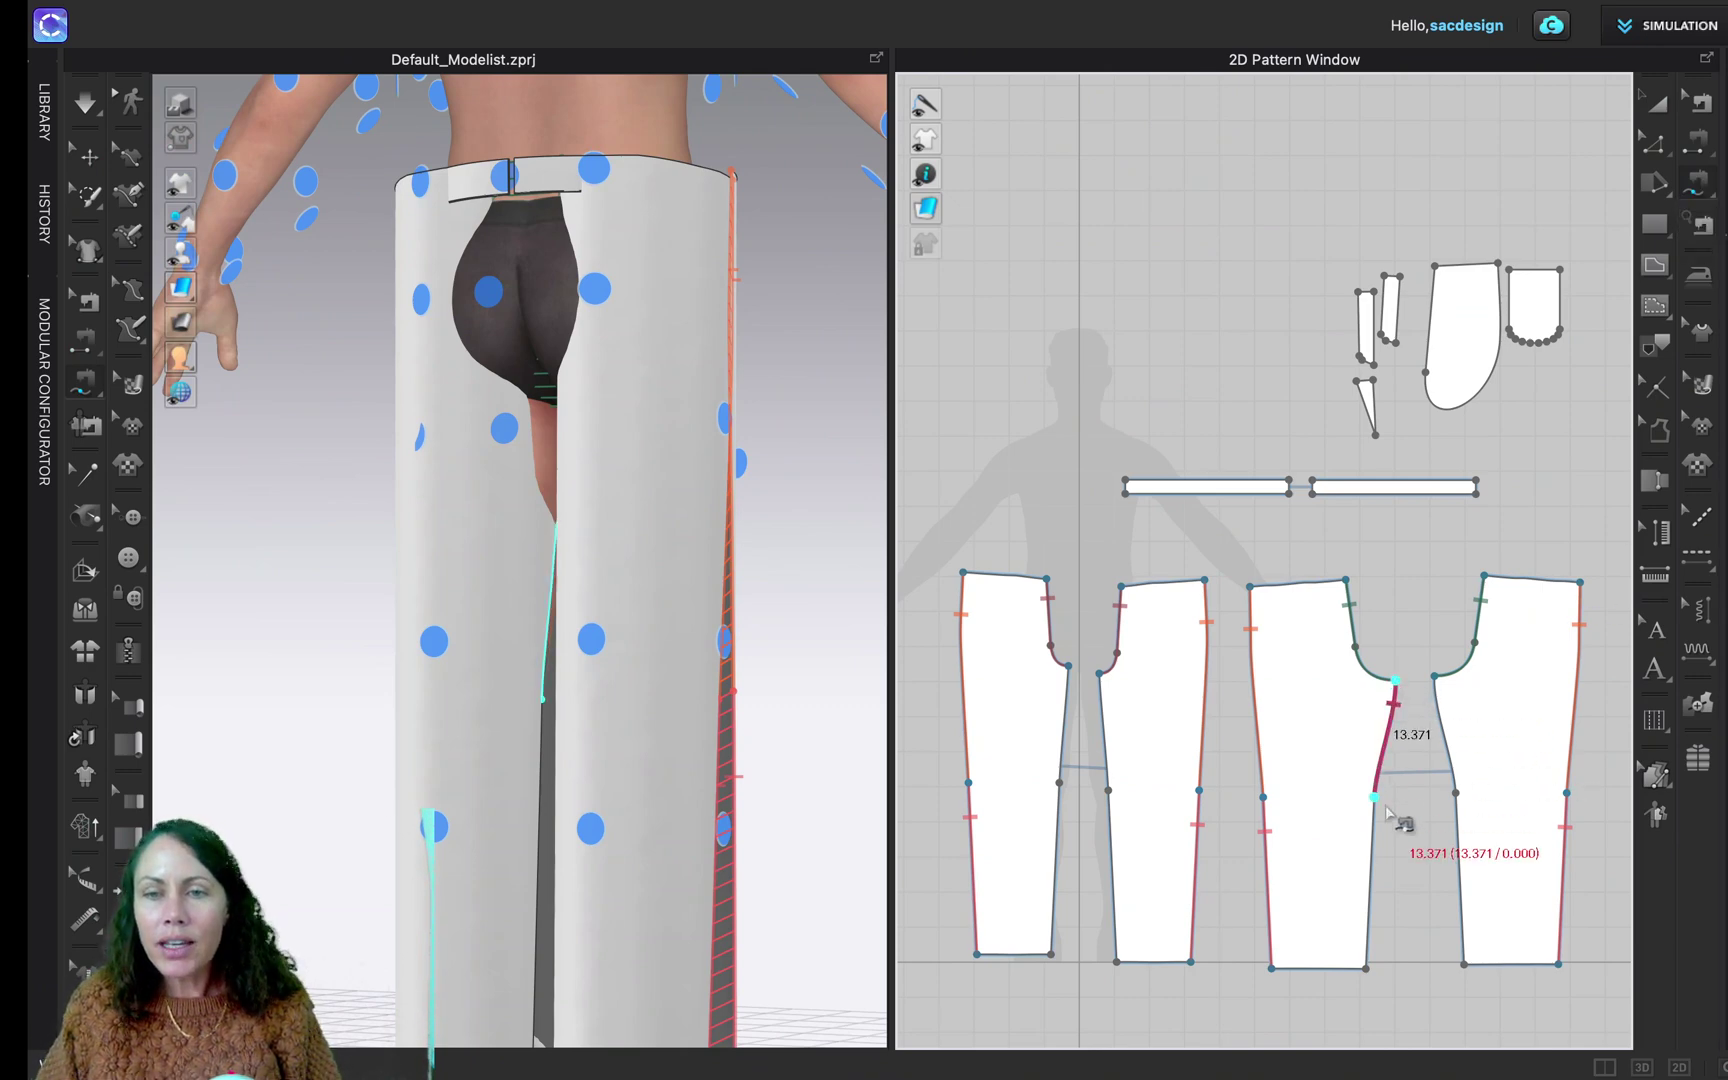
{"action": "left_click", "coordinate": [1366, 968]}
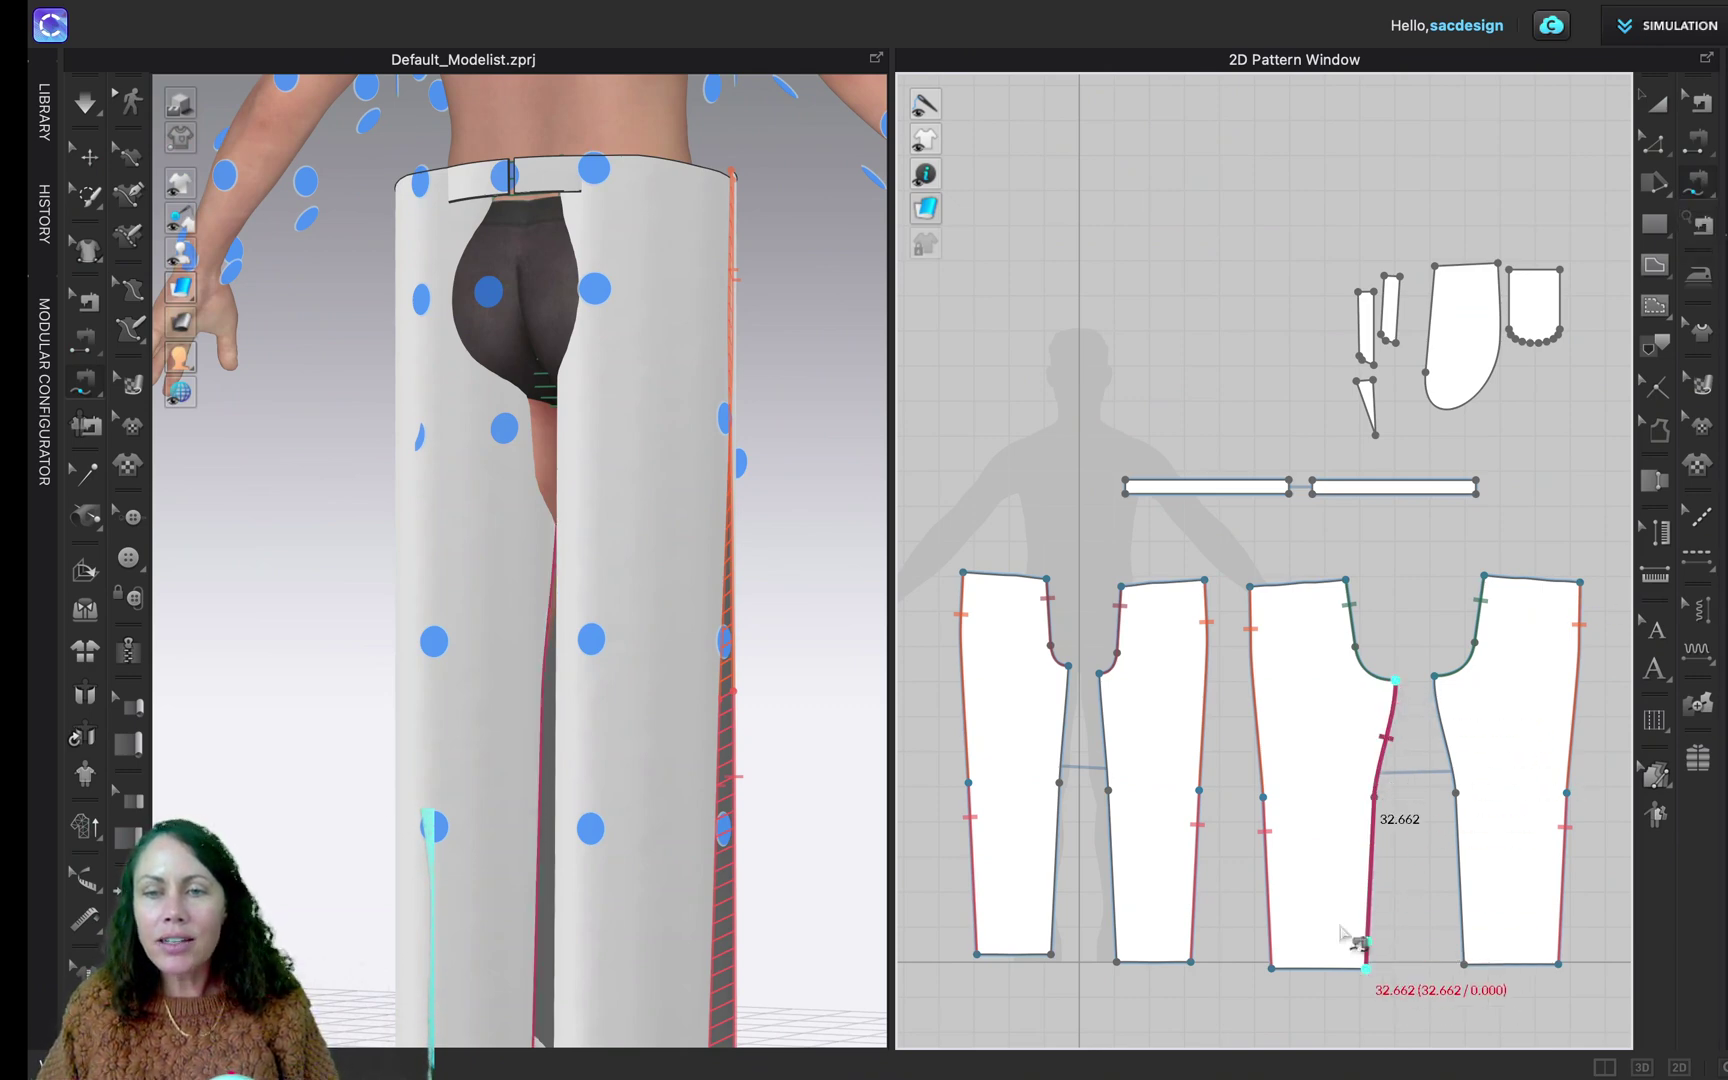
{"action": "left_click", "coordinate": [1099, 675]}
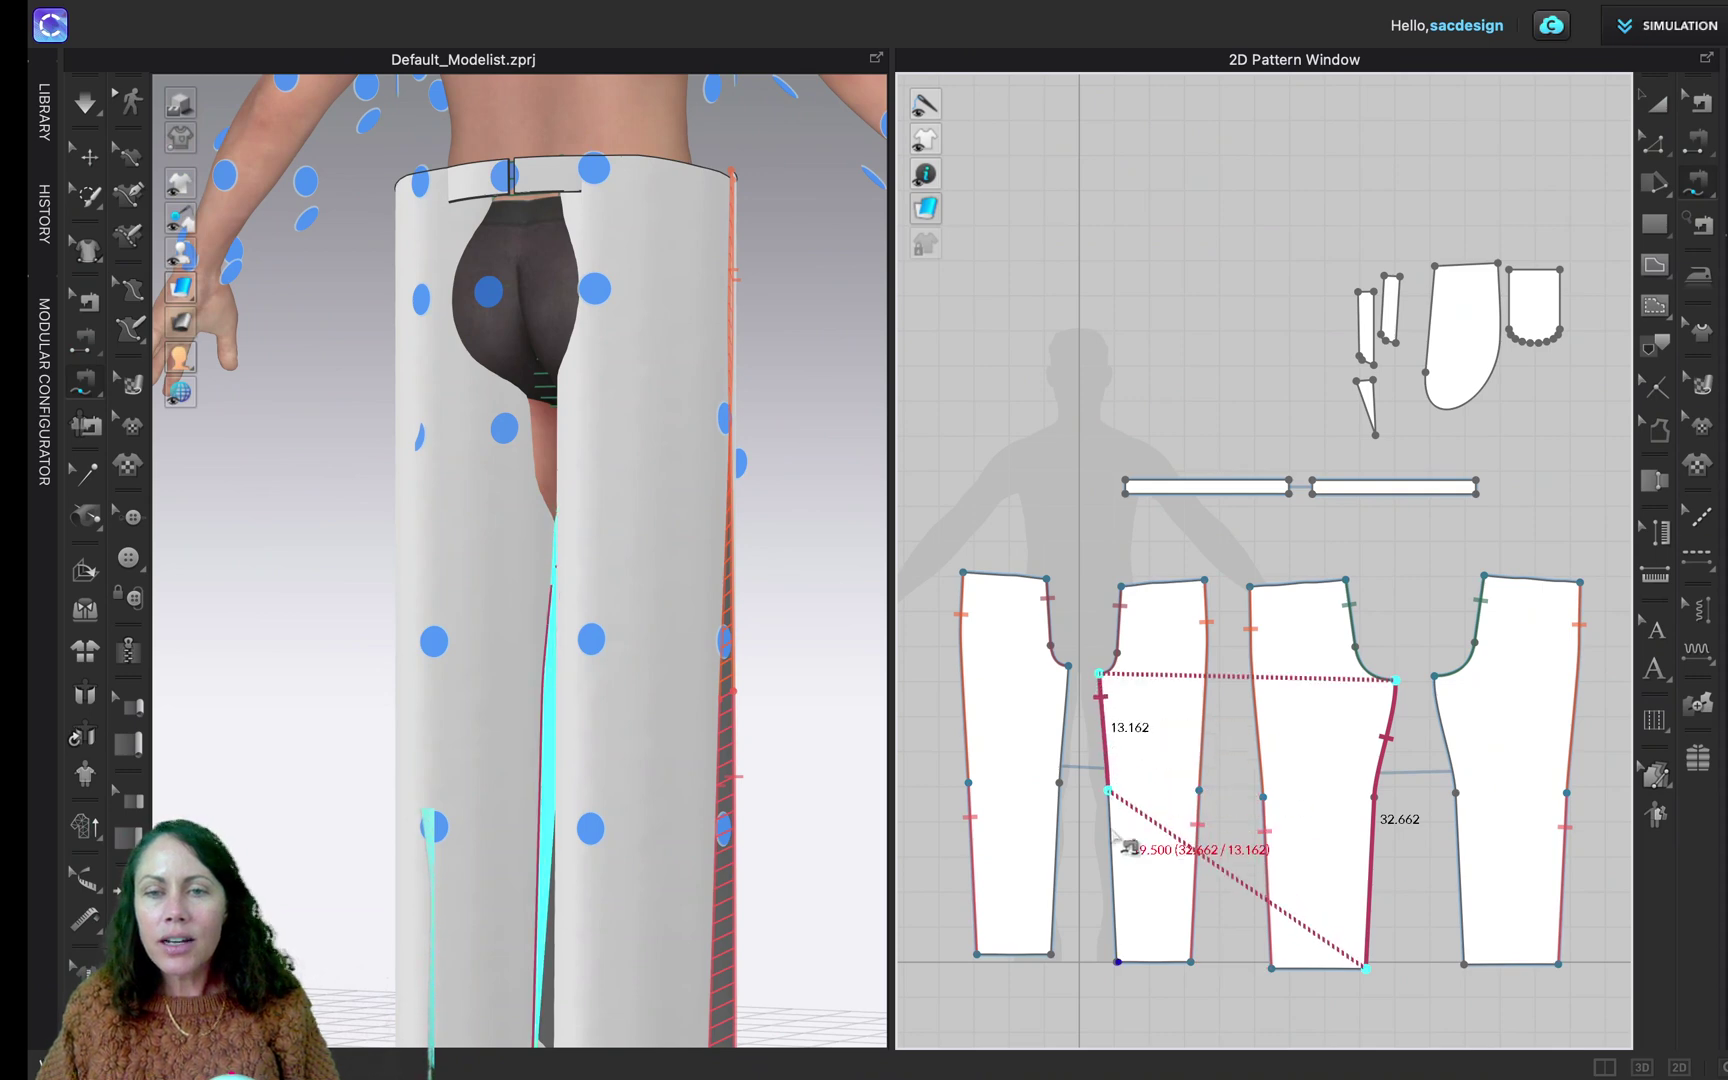
{"action": "left_click", "coordinate": [1117, 963]}
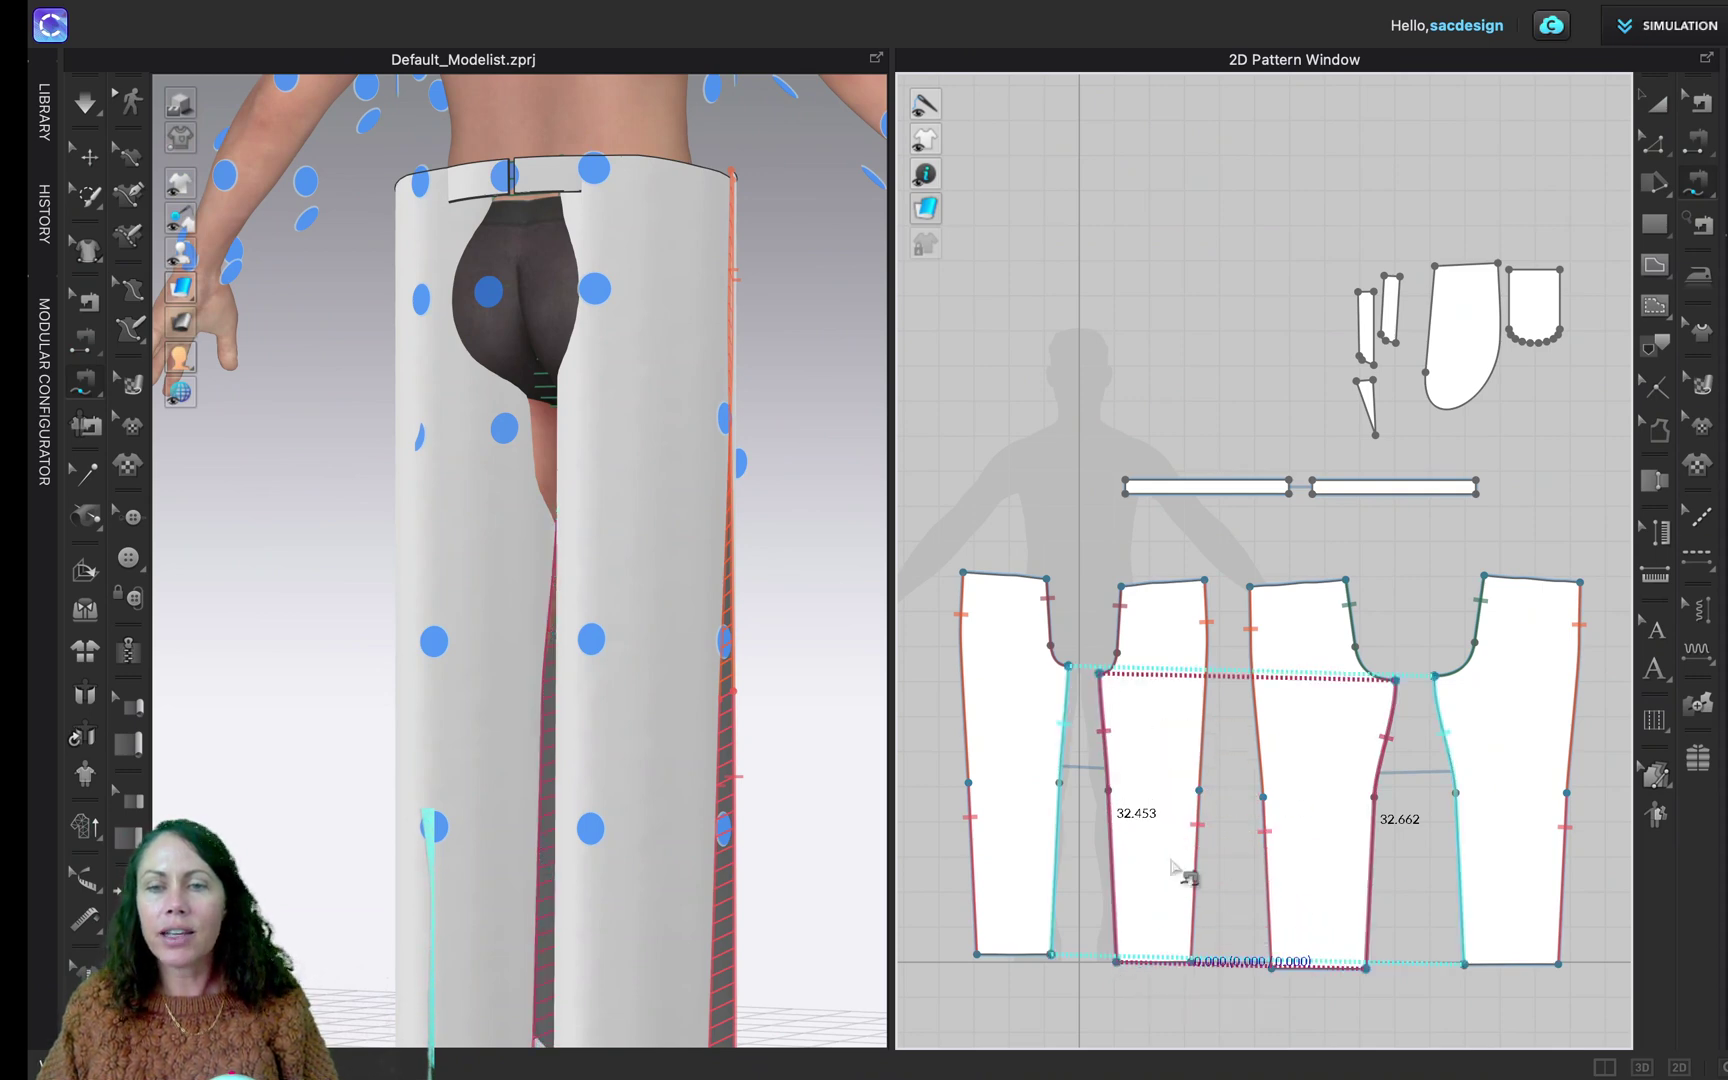
Identify the waistband halves in 3D and join their facing short ends at centre back with Segment Sewing
{"action": "scroll", "coordinate": [1180, 872], "scroll_direction": "down", "scroll_amount": 5}
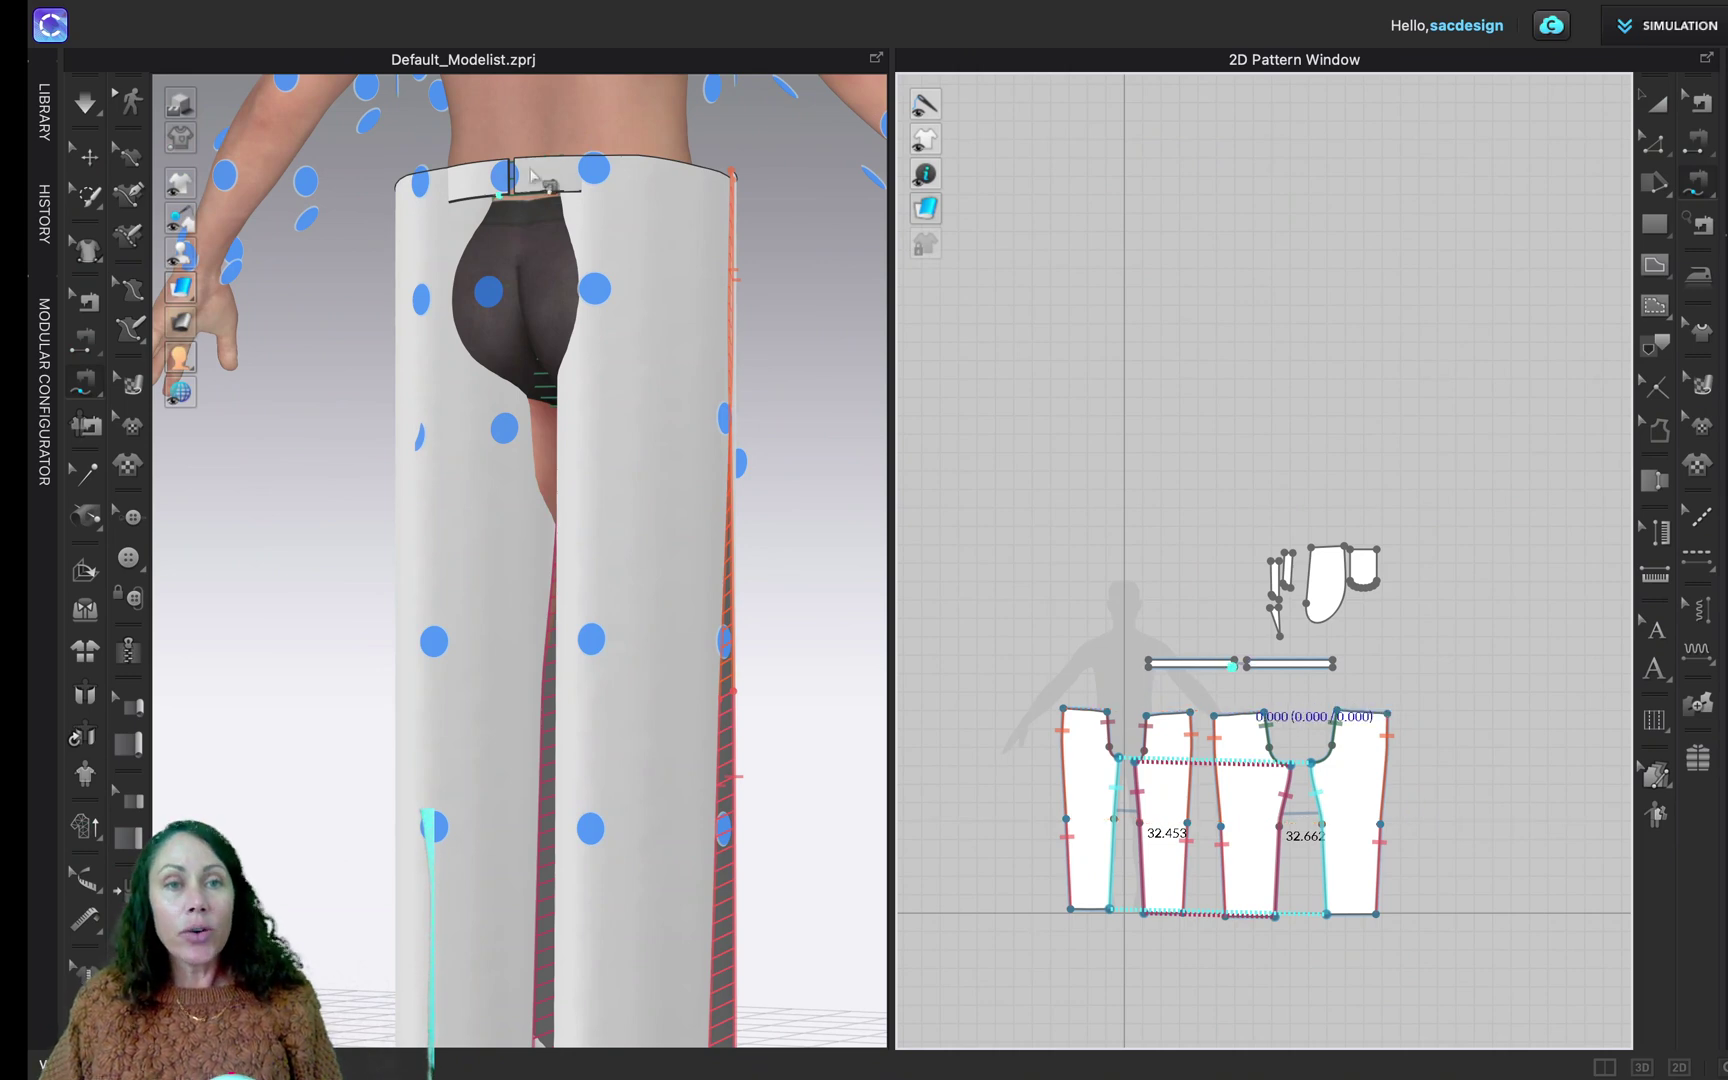
{"action": "key", "text": "a"}
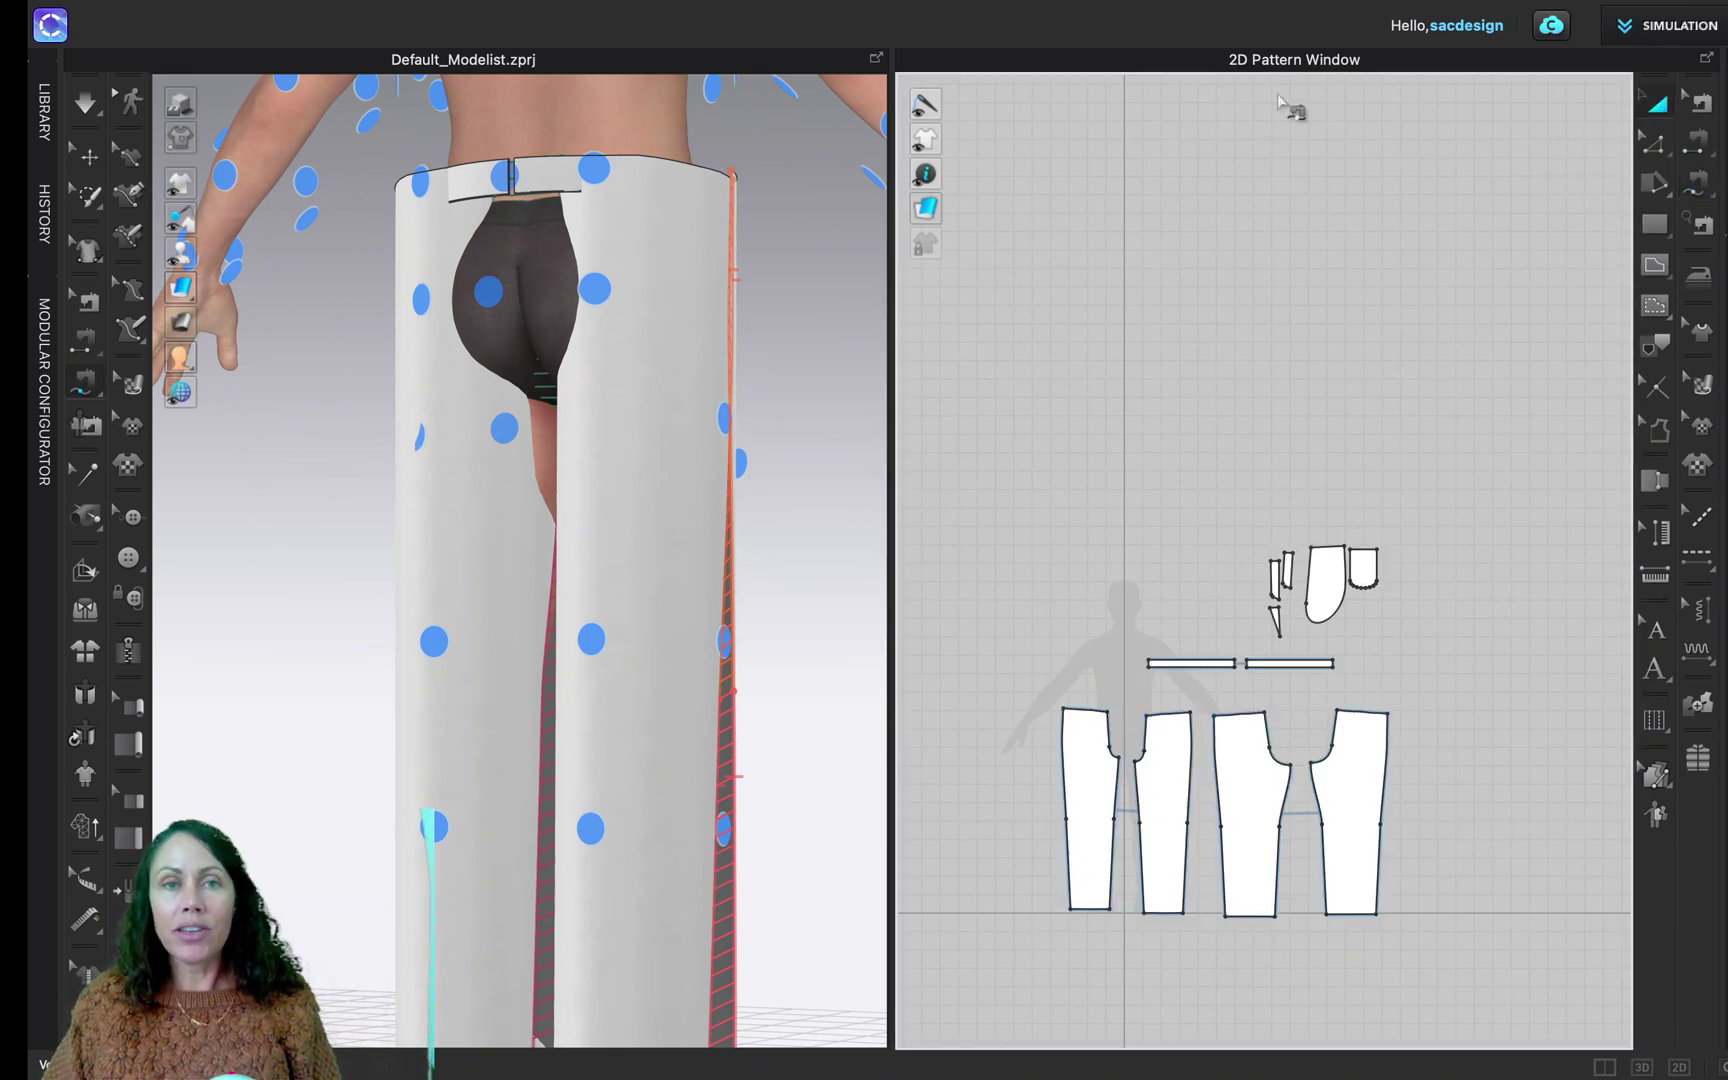
{"action": "left_click", "coordinate": [507, 203]}
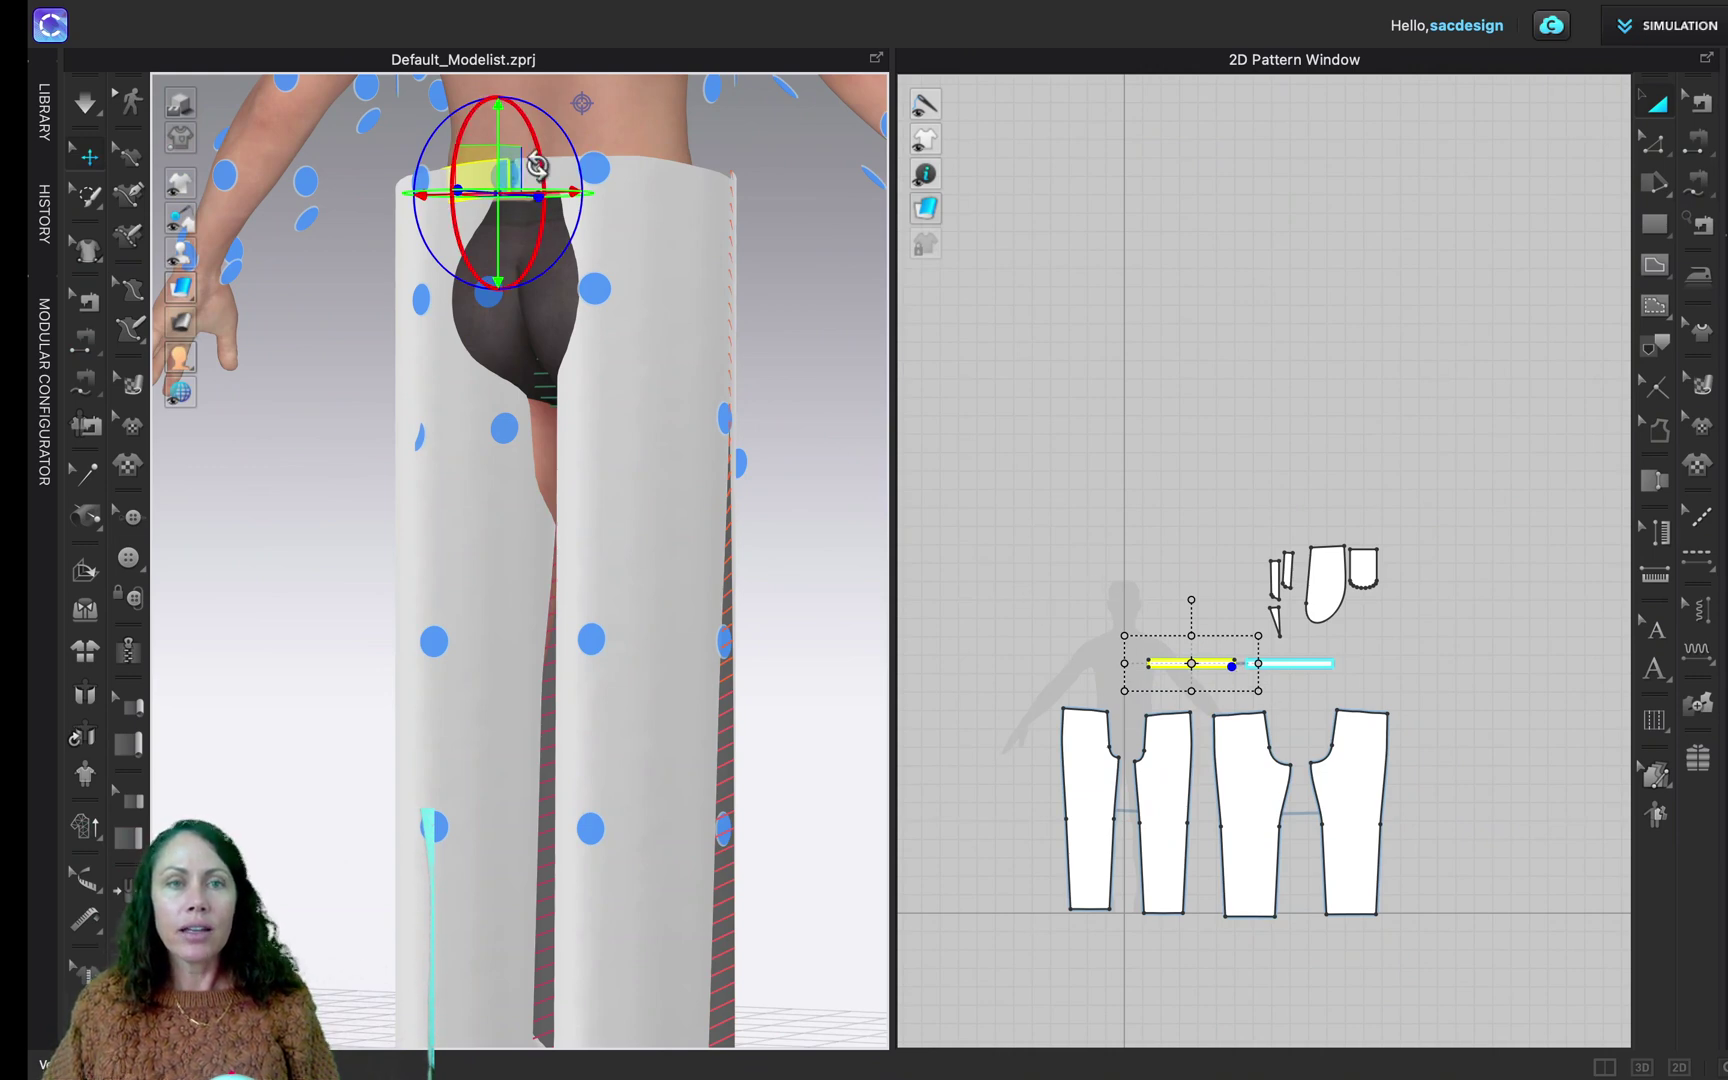
{"action": "left_click_drag", "start_coordinate": [505, 197], "coordinate": [537, 175]}
{"action": "scroll", "coordinate": [1232, 665], "scroll_direction": "up", "scroll_amount": 8}
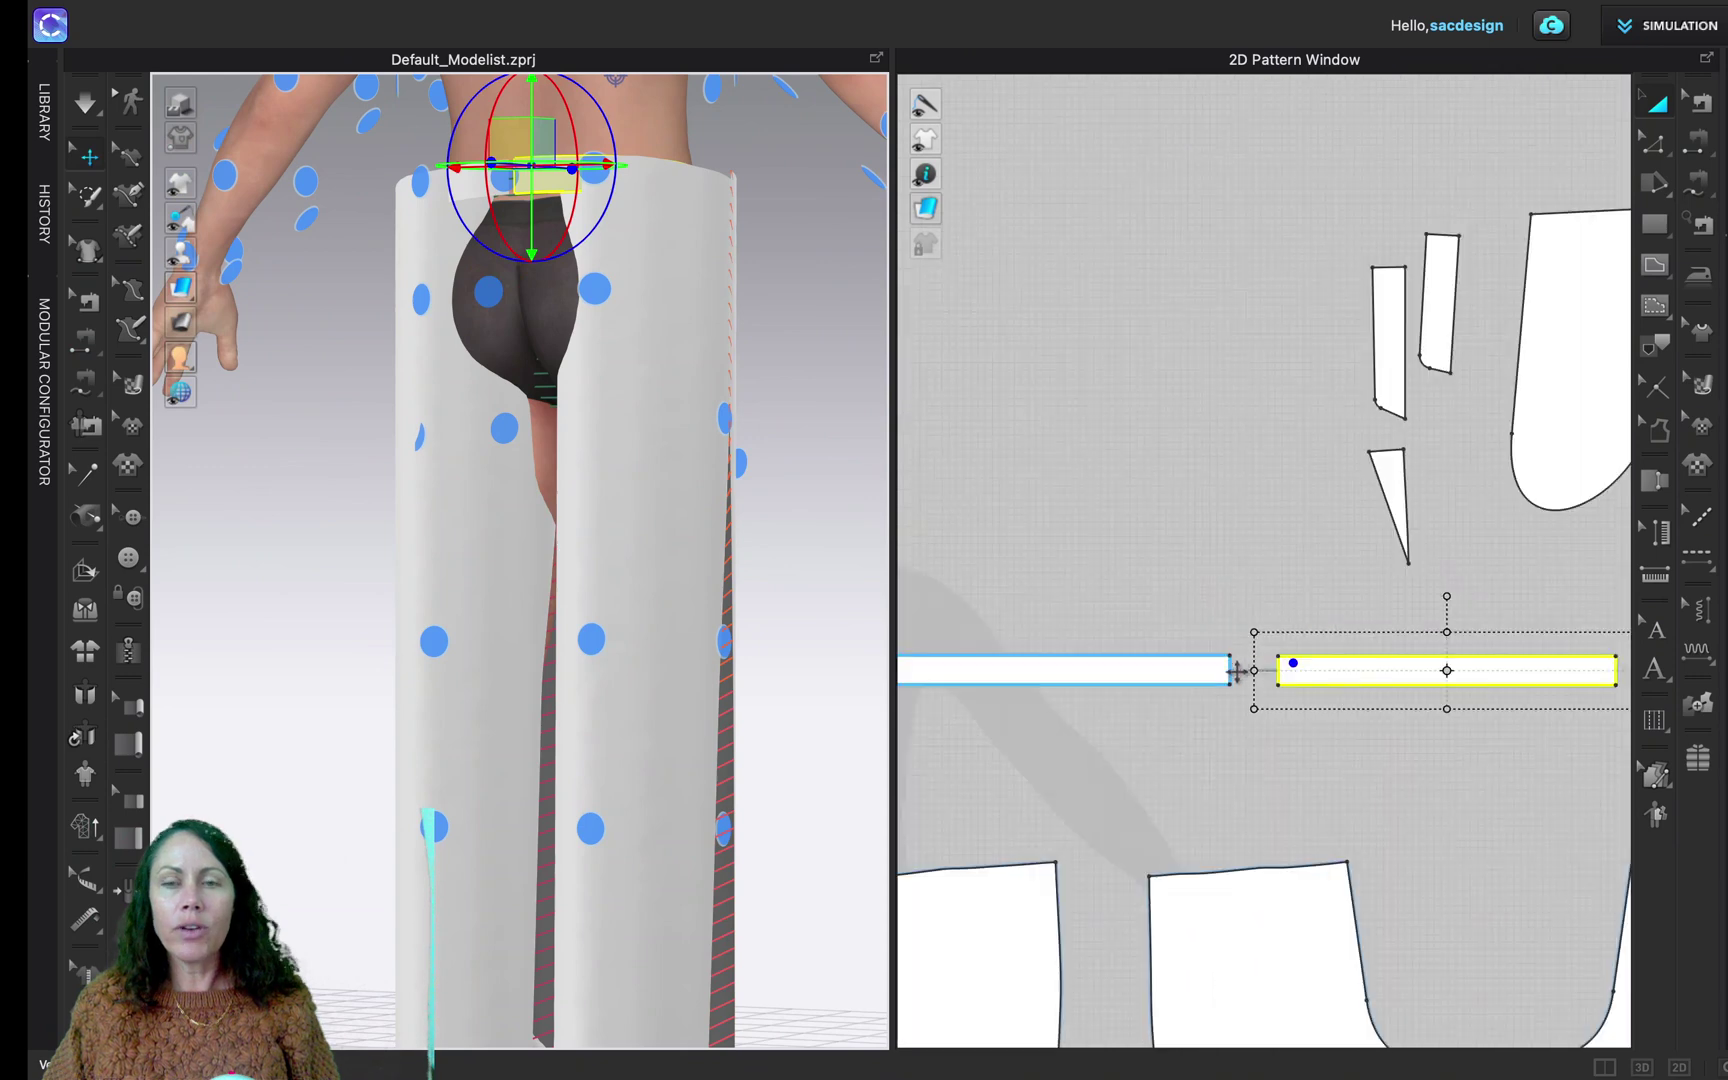
{"action": "key", "text": "m"}
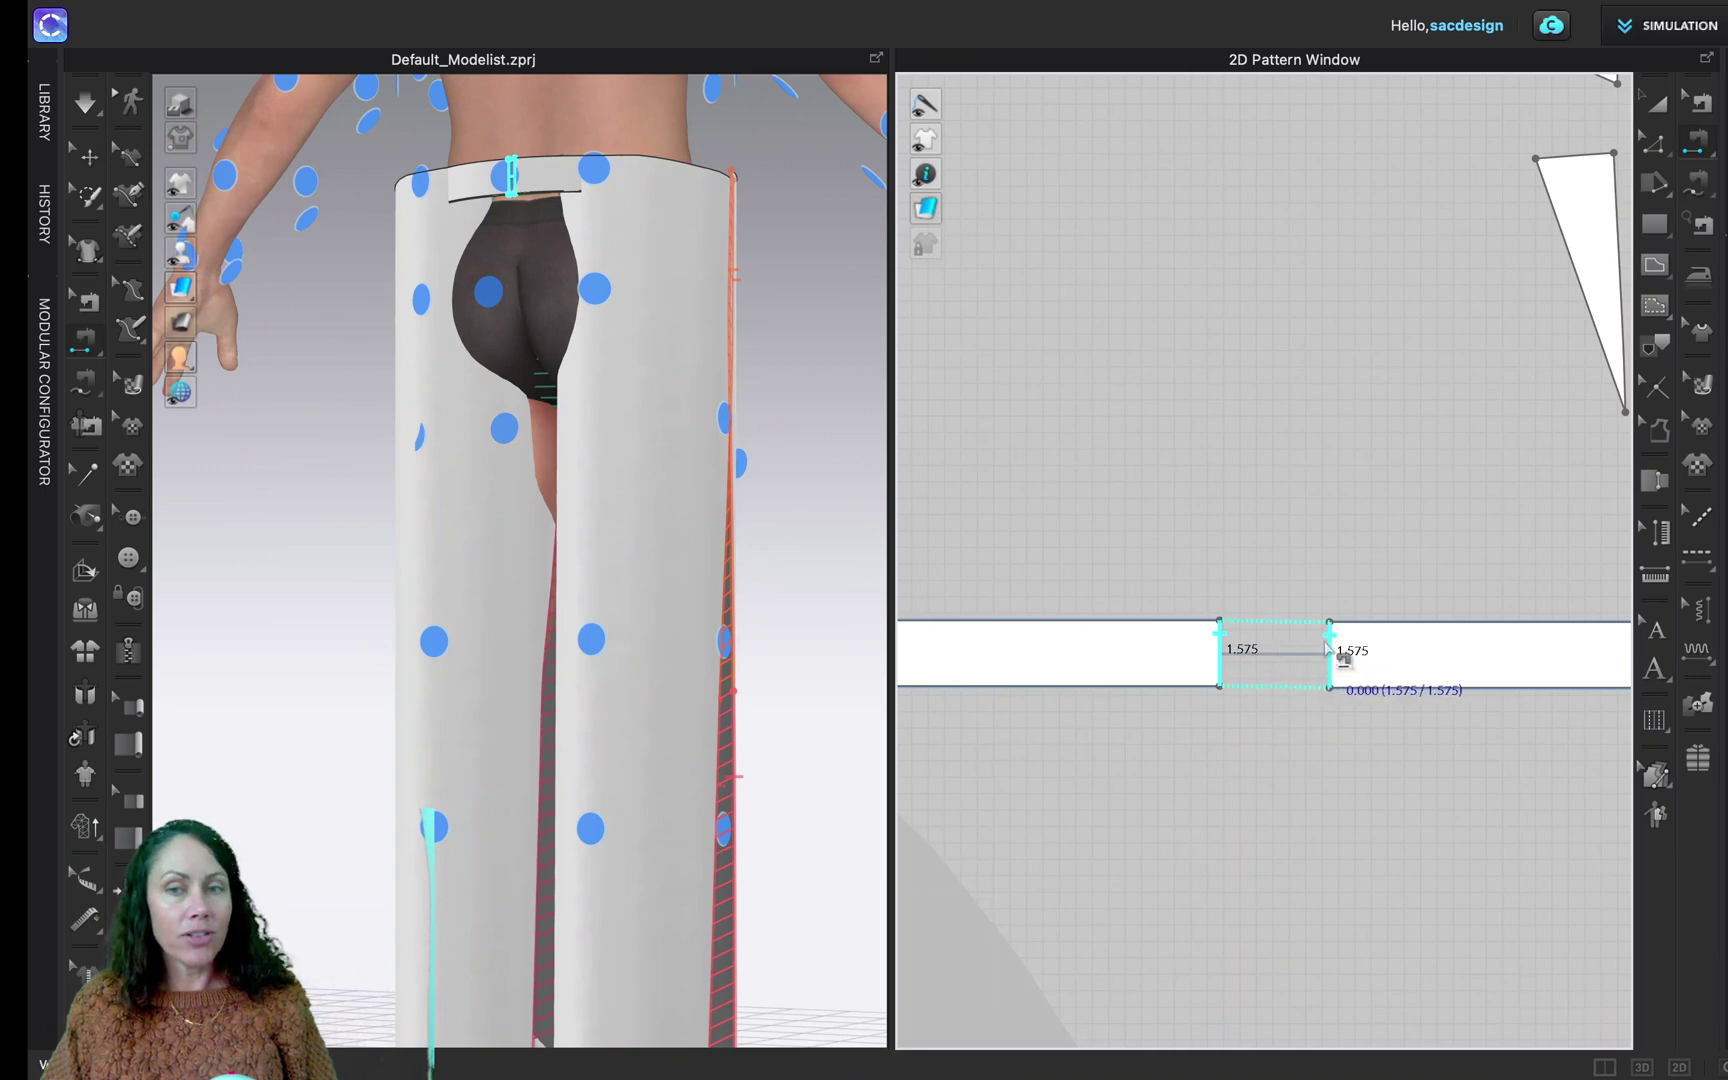
{"action": "left_click", "coordinate": [1333, 655]}
{"action": "scroll", "coordinate": [1323, 694], "scroll_direction": "down", "scroll_amount": 5}
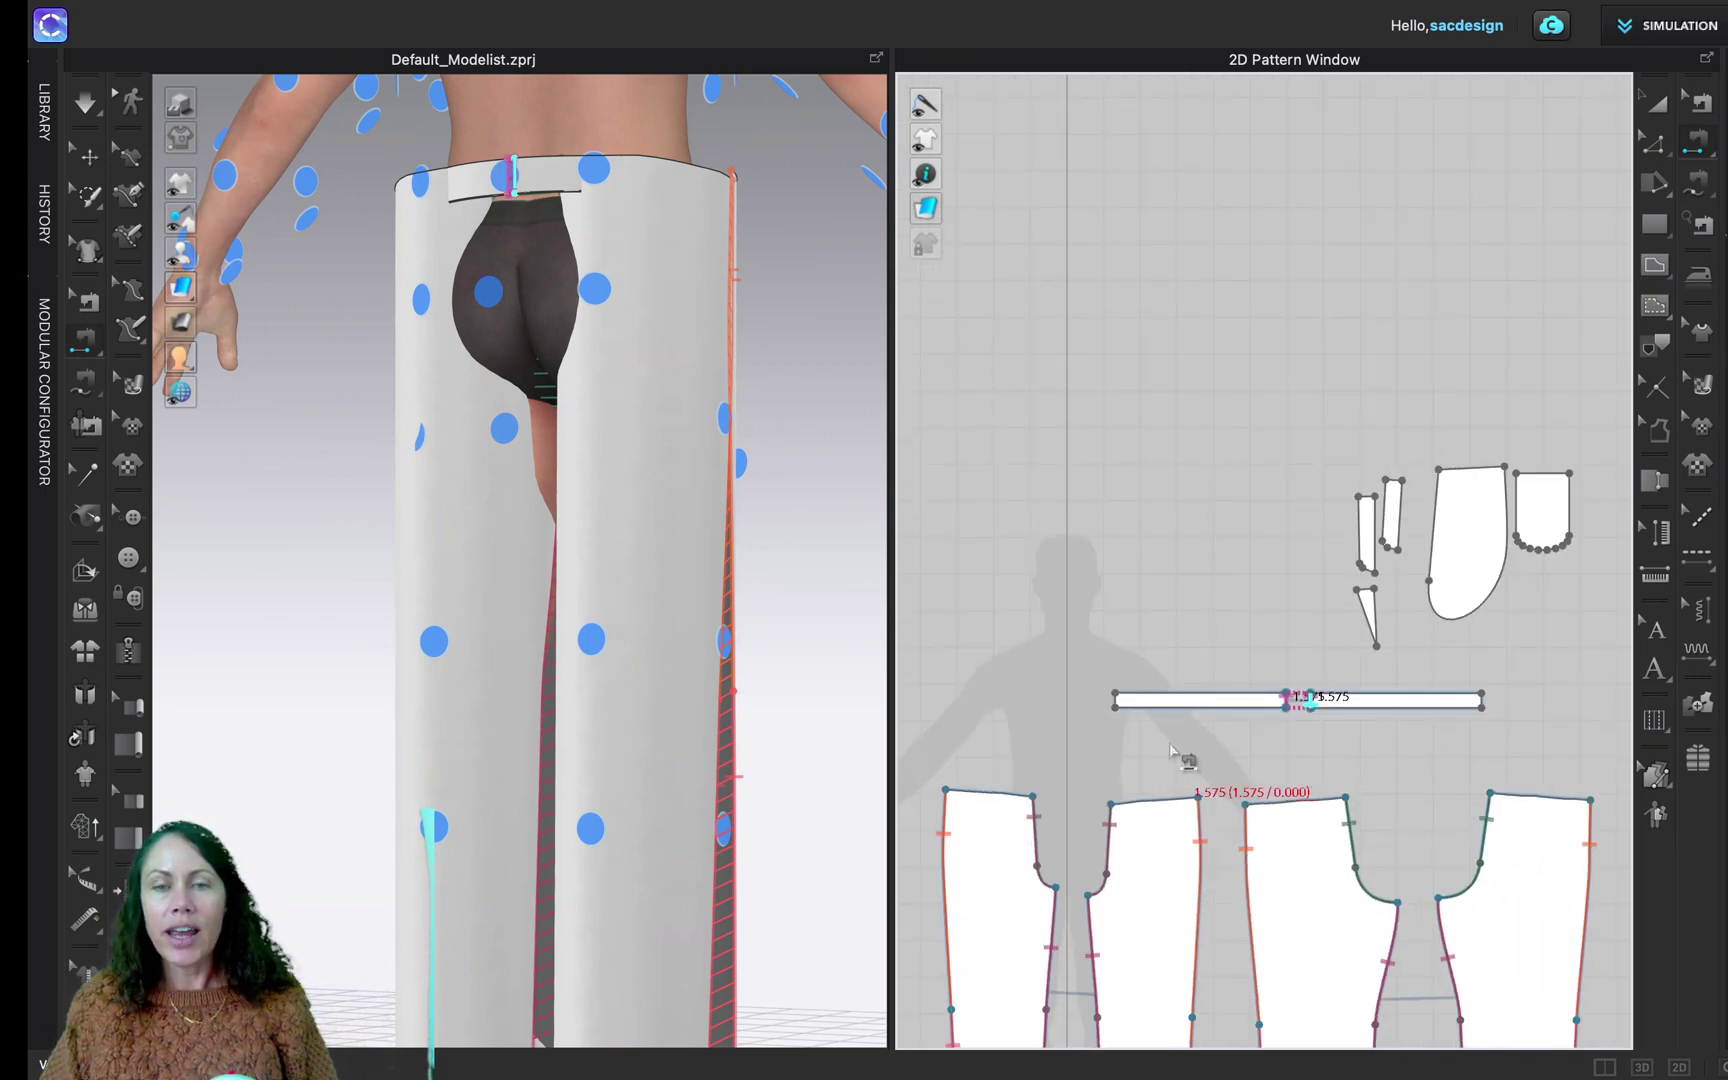
Join the outer short ends of the two waistband halves at centre front with Segment Sewing
{"action": "scroll", "coordinate": [1134, 740], "scroll_direction": "up", "scroll_amount": 3}
{"action": "mouse_move", "coordinate": [530, 388]}
{"action": "right_mouse_down"}
{"action": "mouse_move", "coordinate": [378, 374]}
{"action": "mouse_move", "coordinate": [540, 366]}
{"action": "right_mouse_up"}
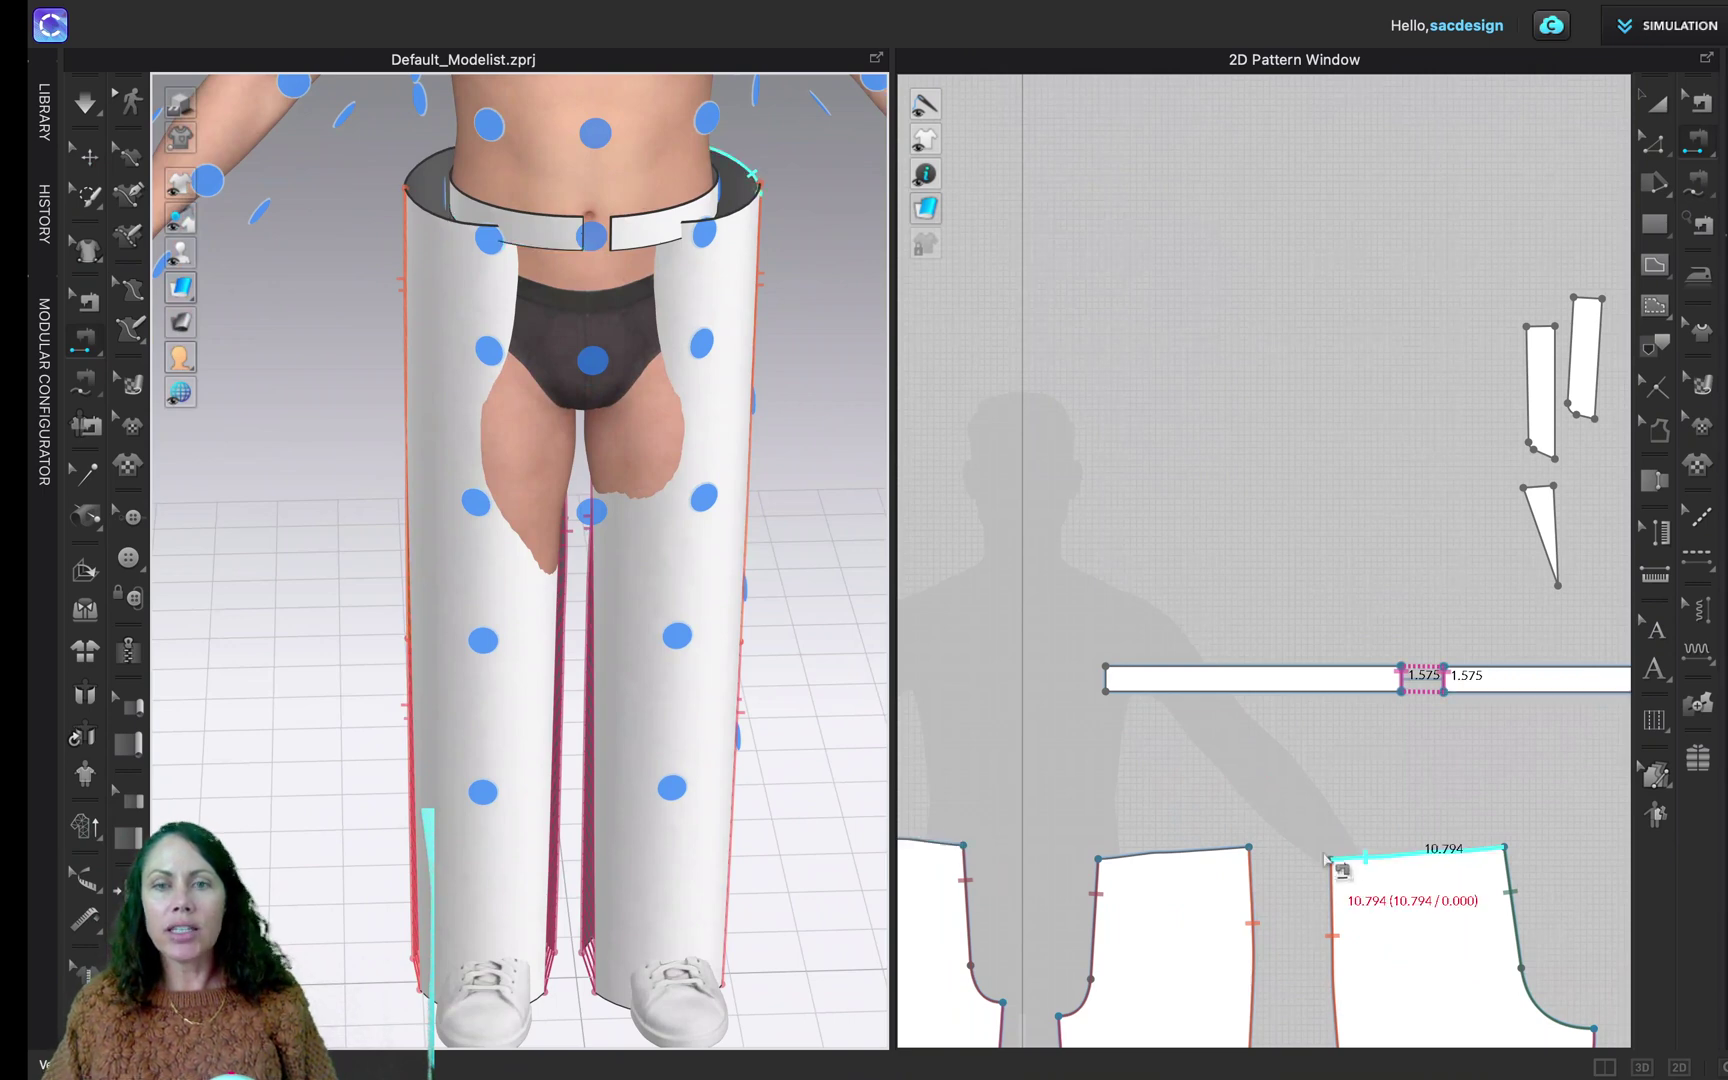
{"action": "left_click", "coordinate": [1400, 852]}
{"action": "scroll", "coordinate": [1110, 725], "scroll_direction": "up", "scroll_amount": 5}
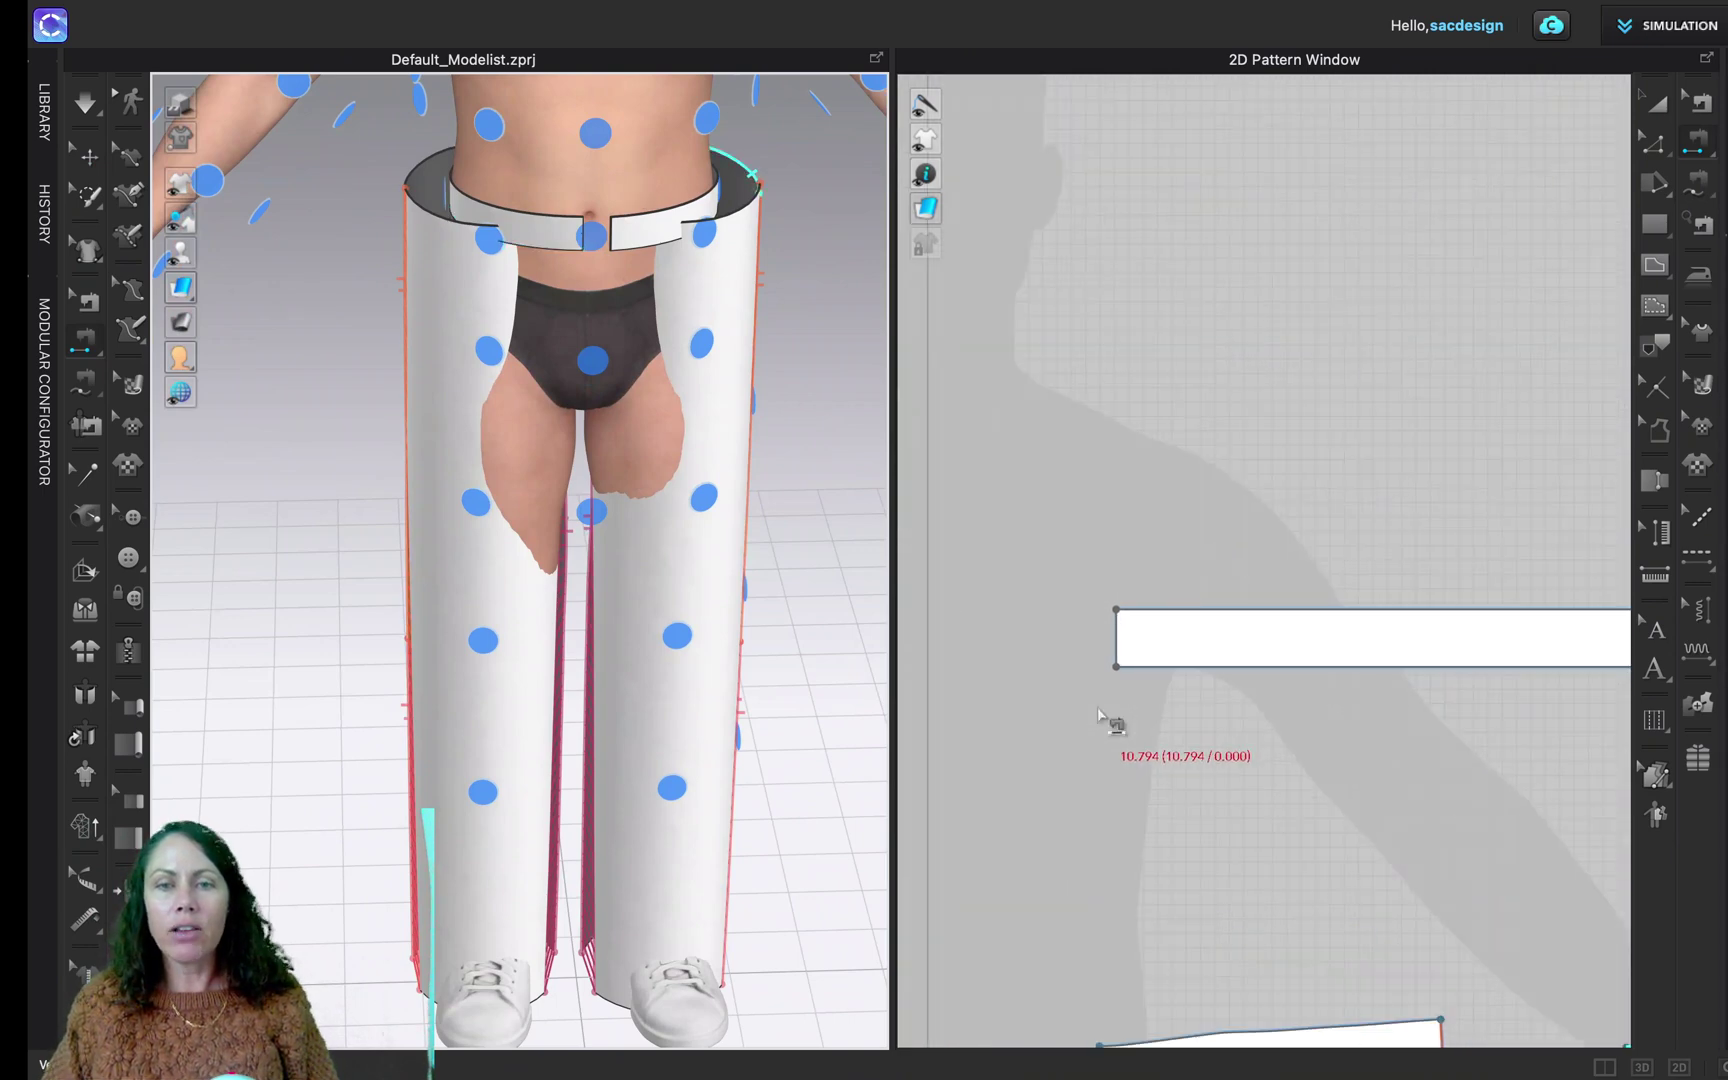
{"action": "left_click", "coordinate": [1118, 630]}
{"action": "scroll", "coordinate": [1395, 755], "scroll_direction": "down", "scroll_amount": 6}
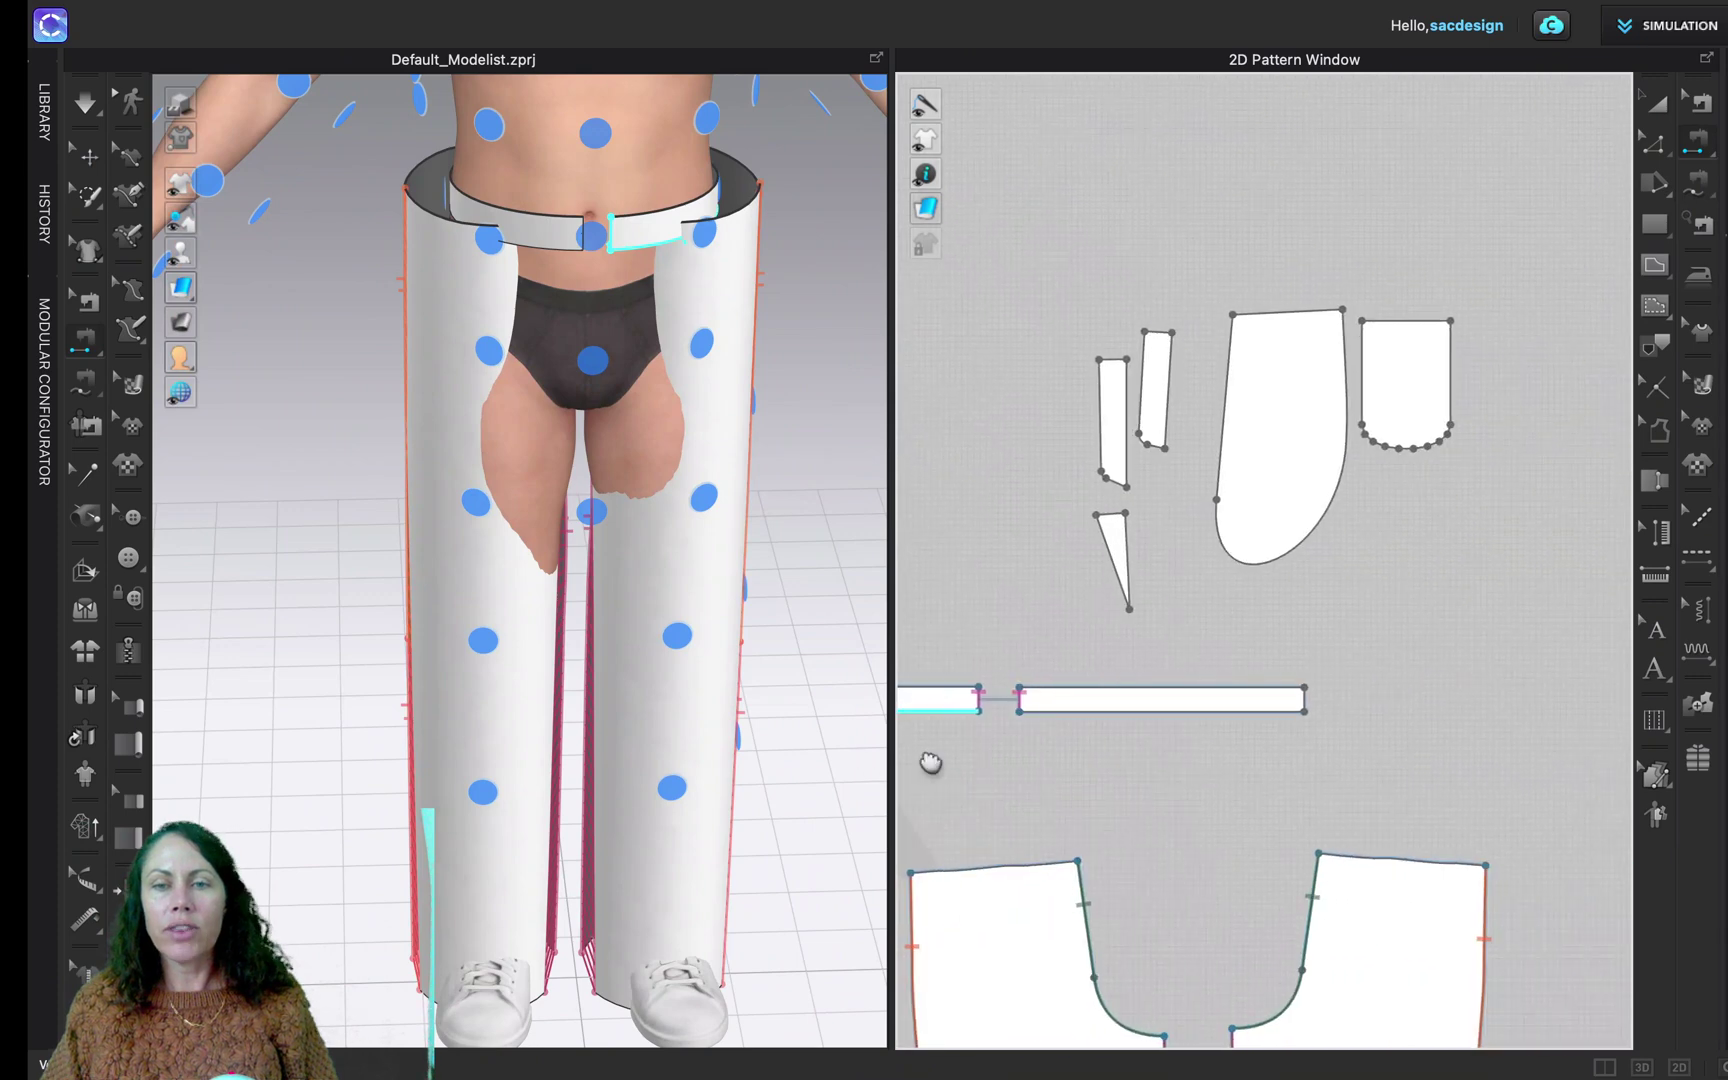
{"action": "left_click", "coordinate": [1310, 698]}
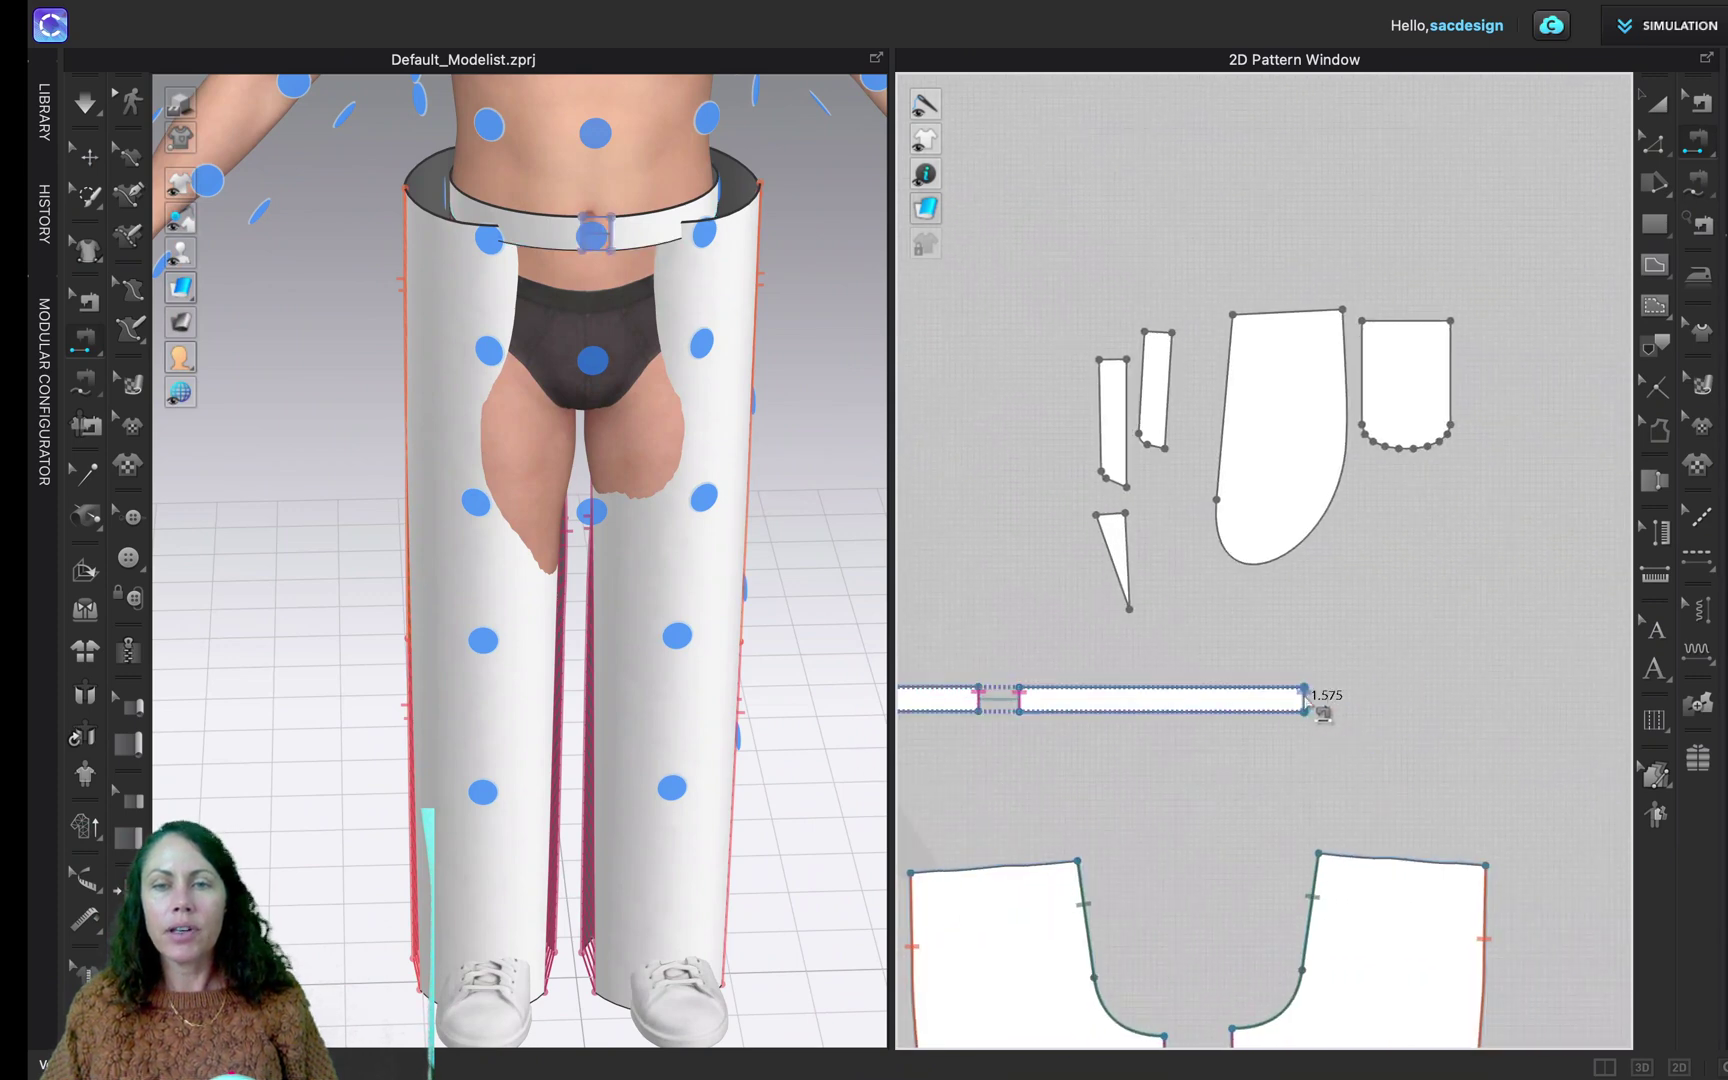
Examine which waistband half, front leg and back leg share the same side of the avatar by highlighting each in 3D
{"action": "scroll", "coordinate": [1058, 565], "scroll_direction": "down", "scroll_amount": 2}
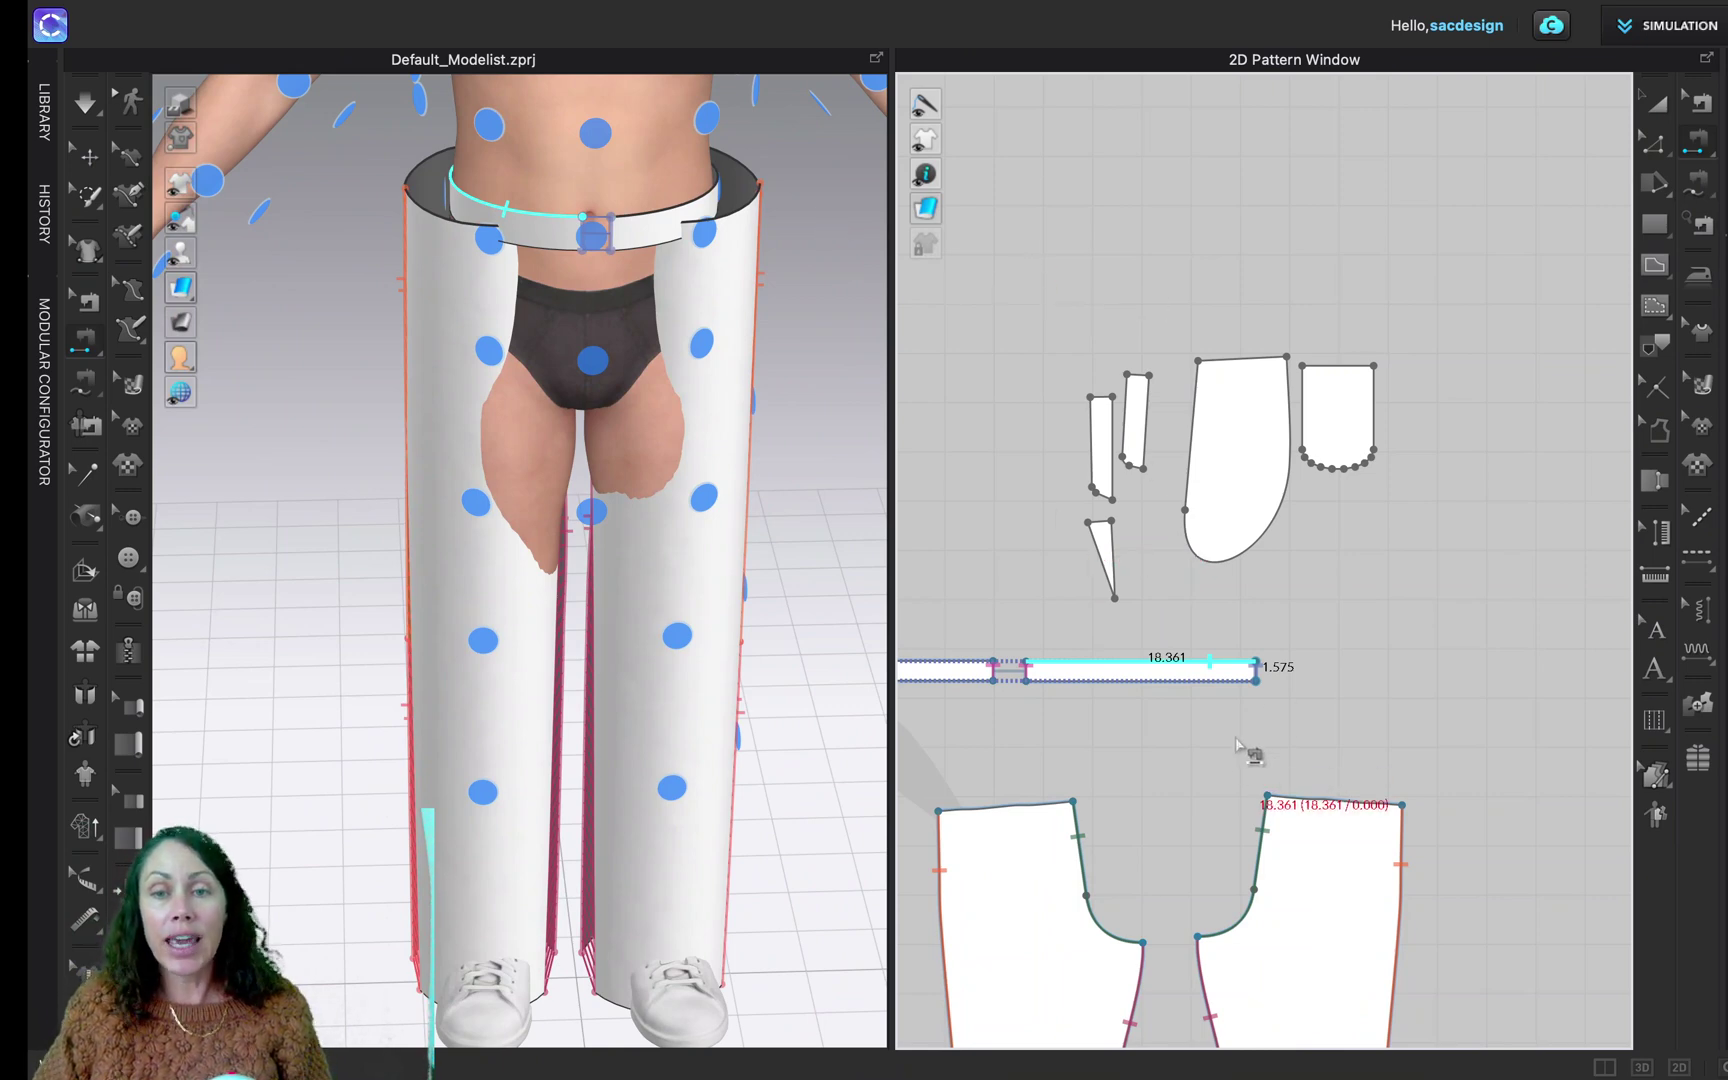
{"action": "scroll", "coordinate": [1258, 745], "scroll_direction": "down", "scroll_amount": 3}
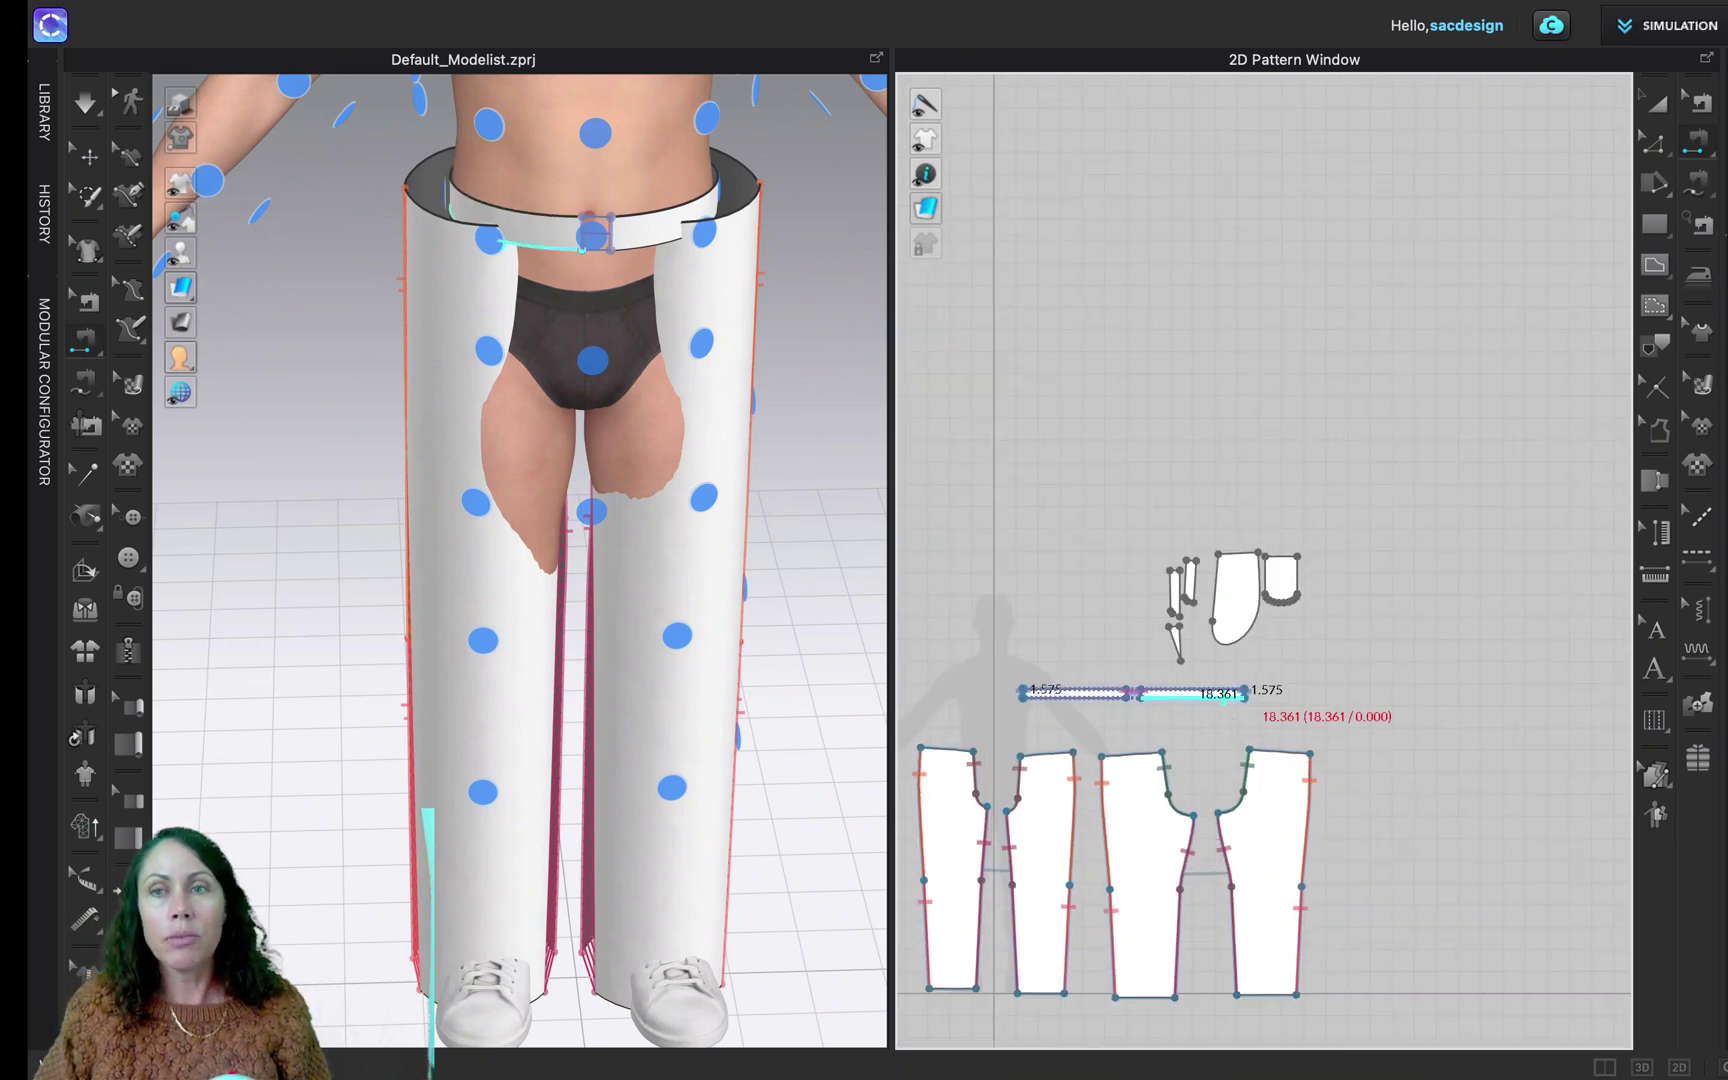
{"action": "left_click", "coordinate": [1657, 108]}
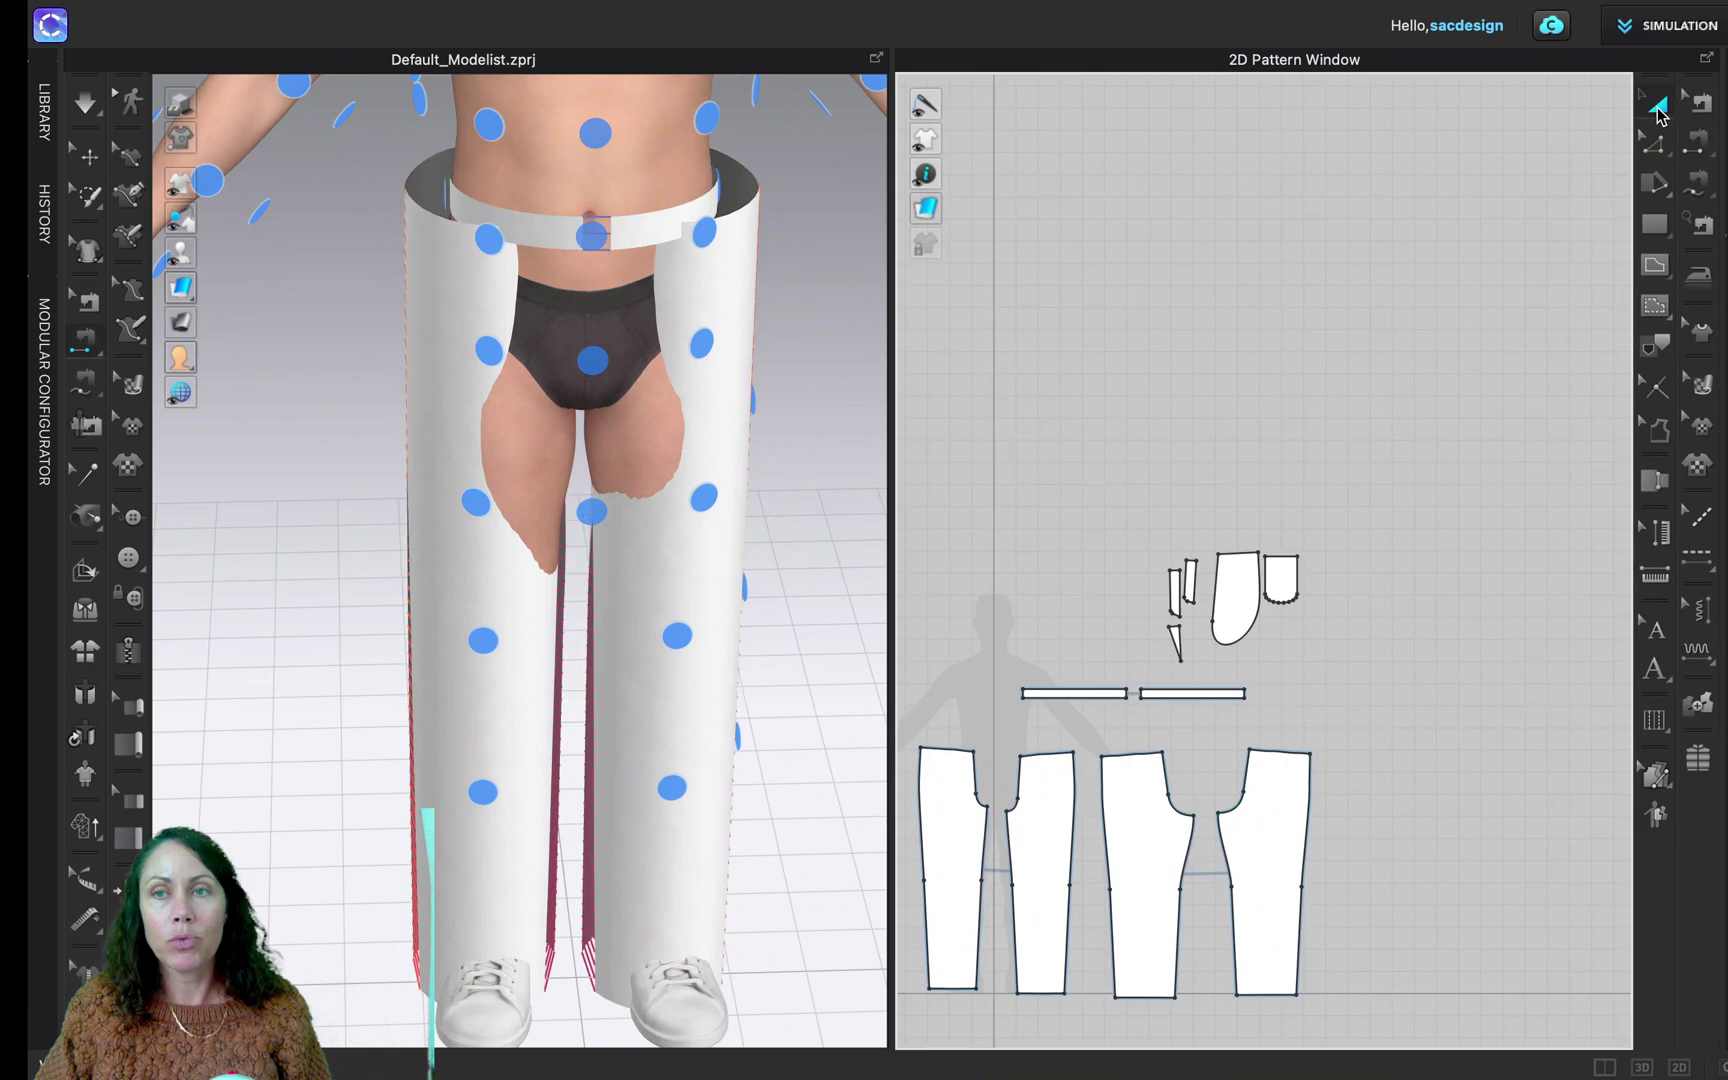
{"action": "left_click", "coordinate": [660, 214]}
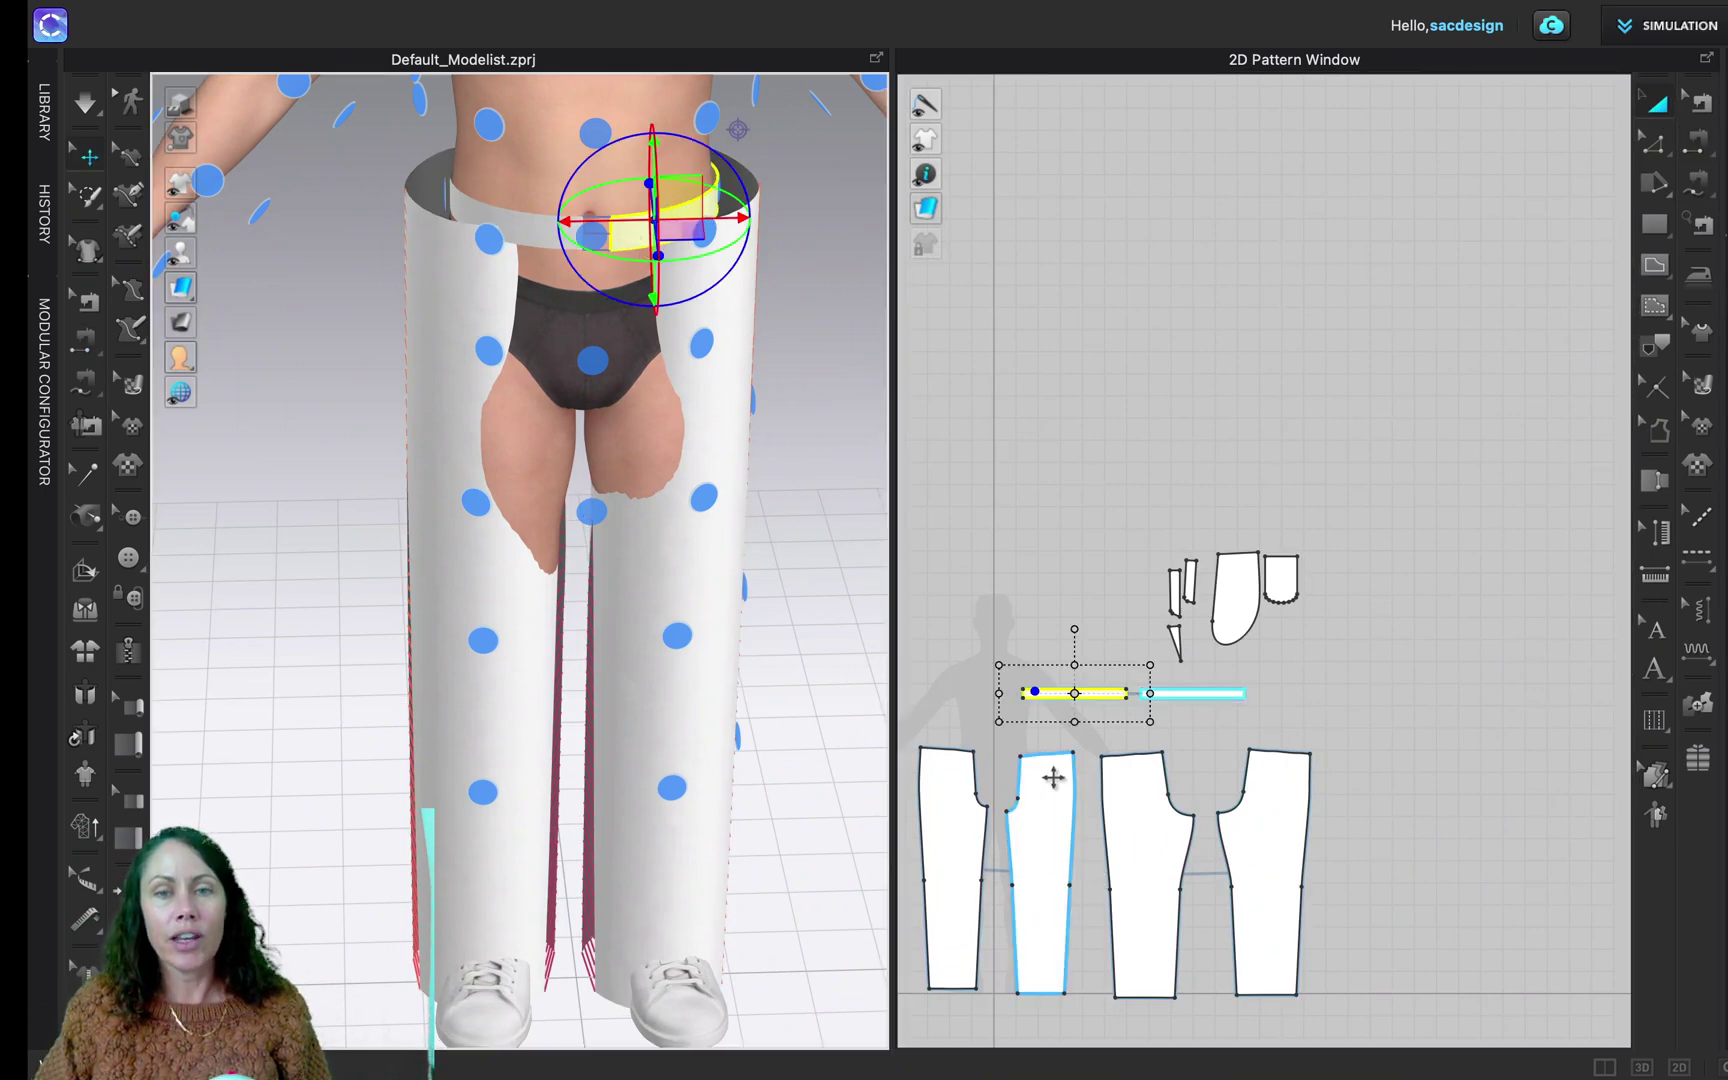
{"action": "left_click", "coordinate": [716, 316]}
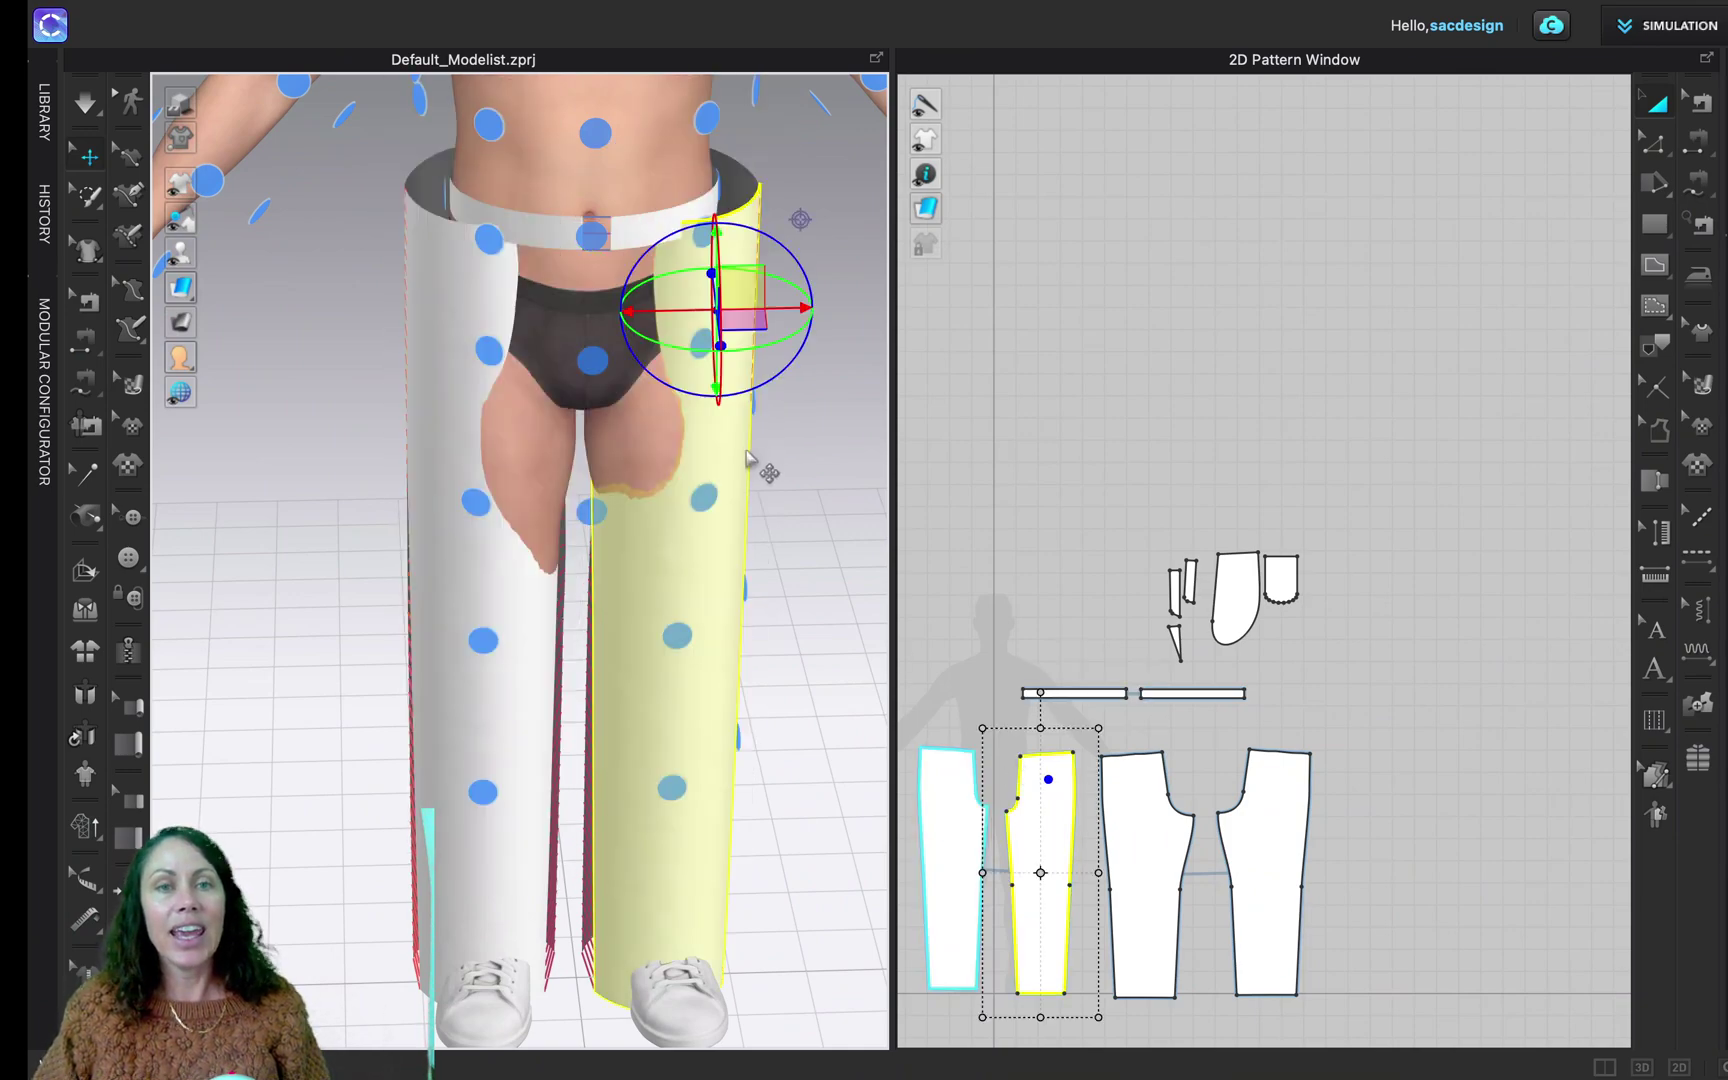
{"action": "right_click_drag", "start_coordinate": [760, 470], "coordinate": [593, 430]}
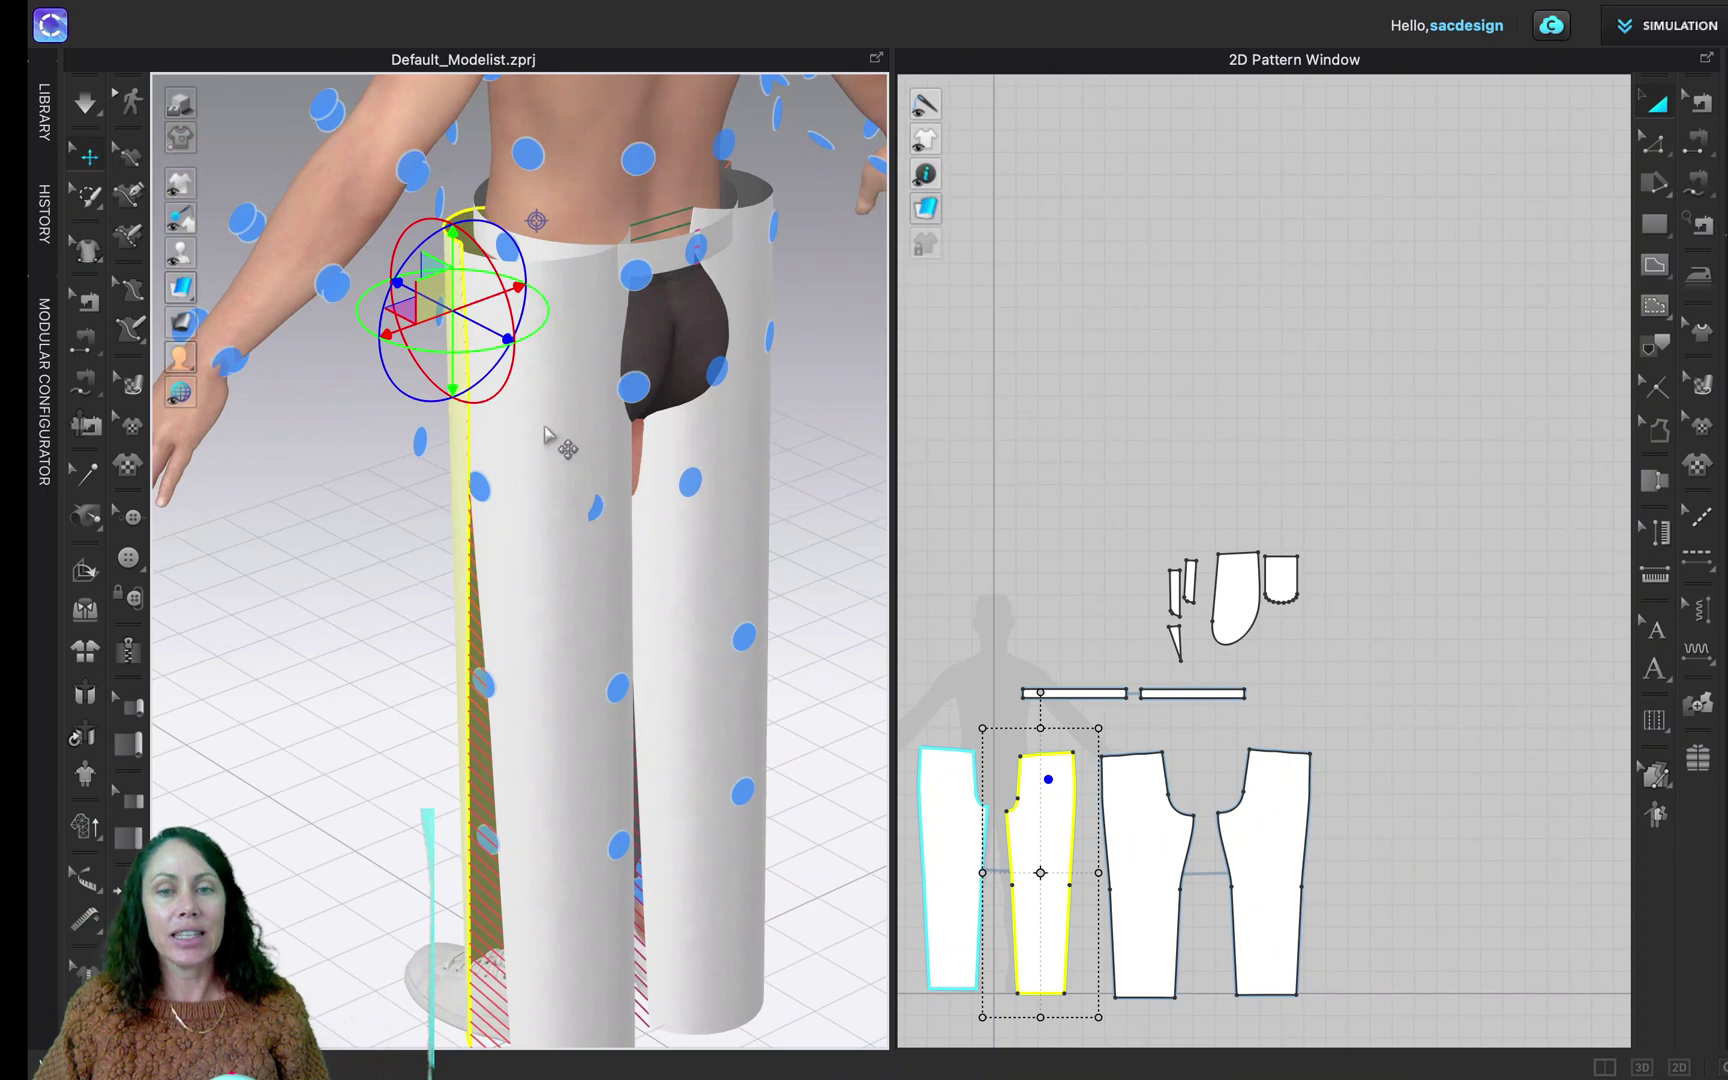
{"action": "left_click", "coordinate": [545, 432]}
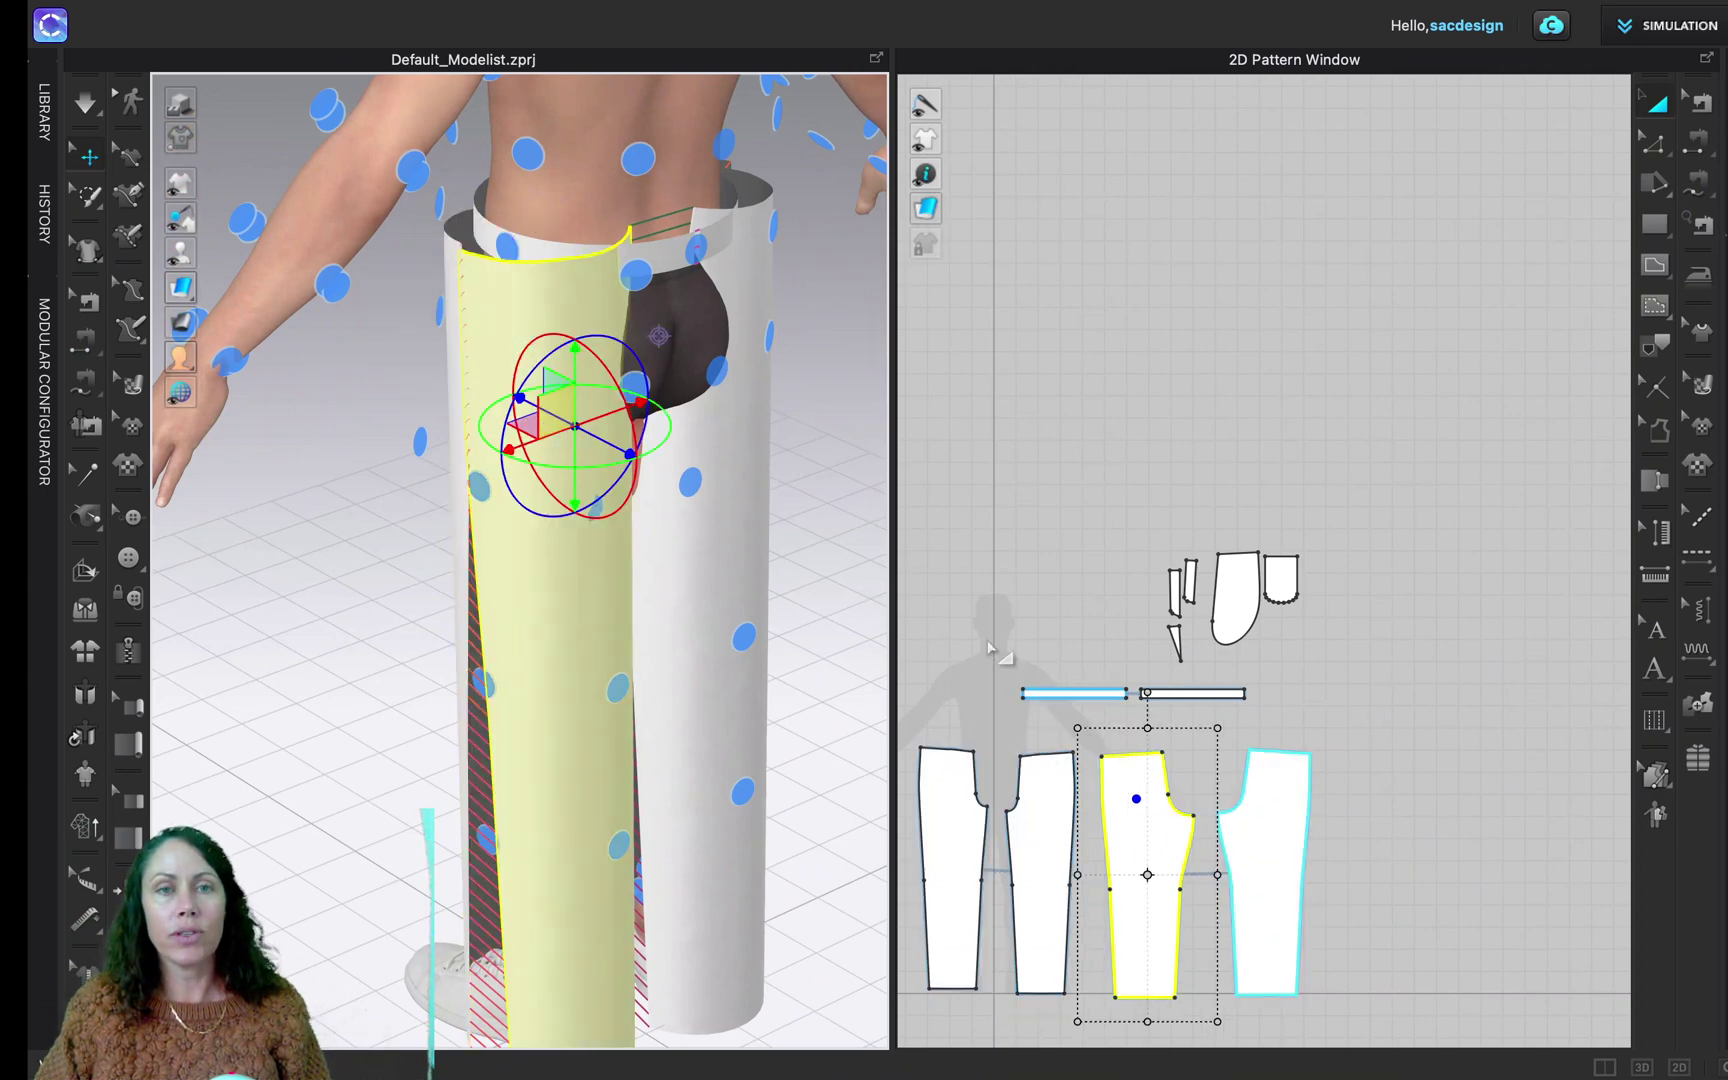
{"action": "right_click_drag", "start_coordinate": [832, 598], "coordinate": [629, 255]}
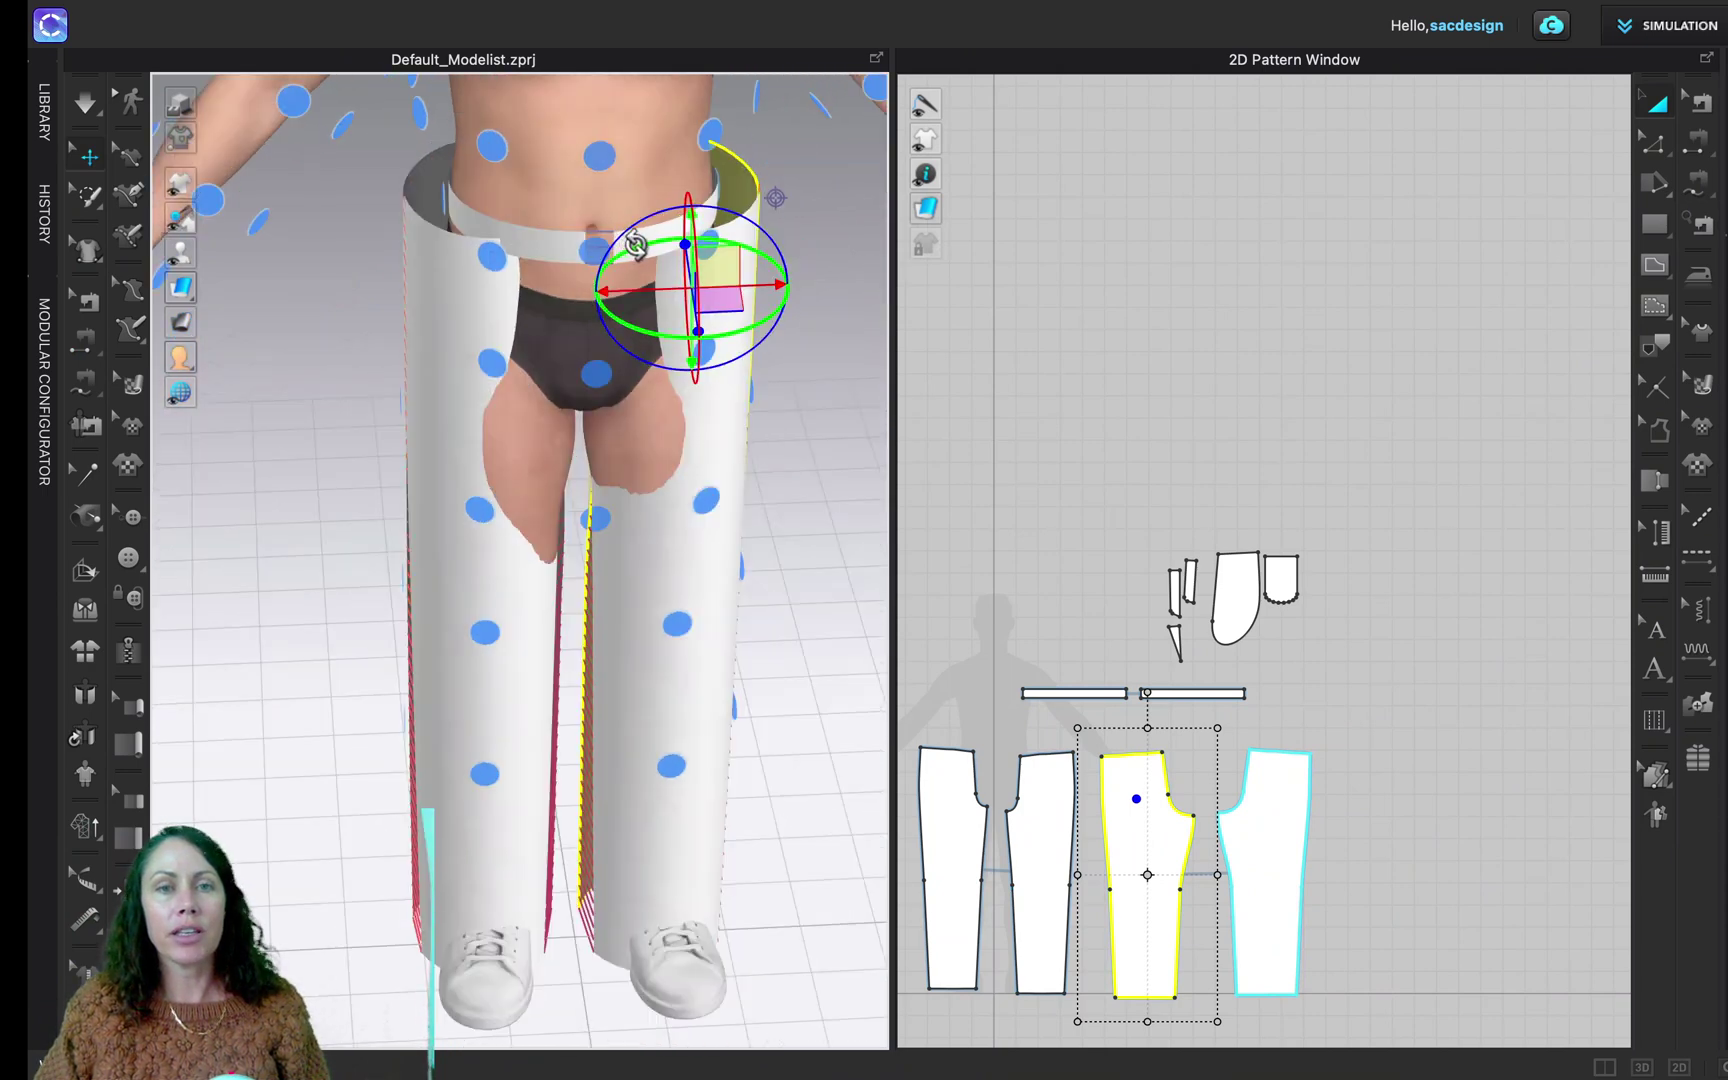
{"action": "left_click", "coordinate": [776, 362]}
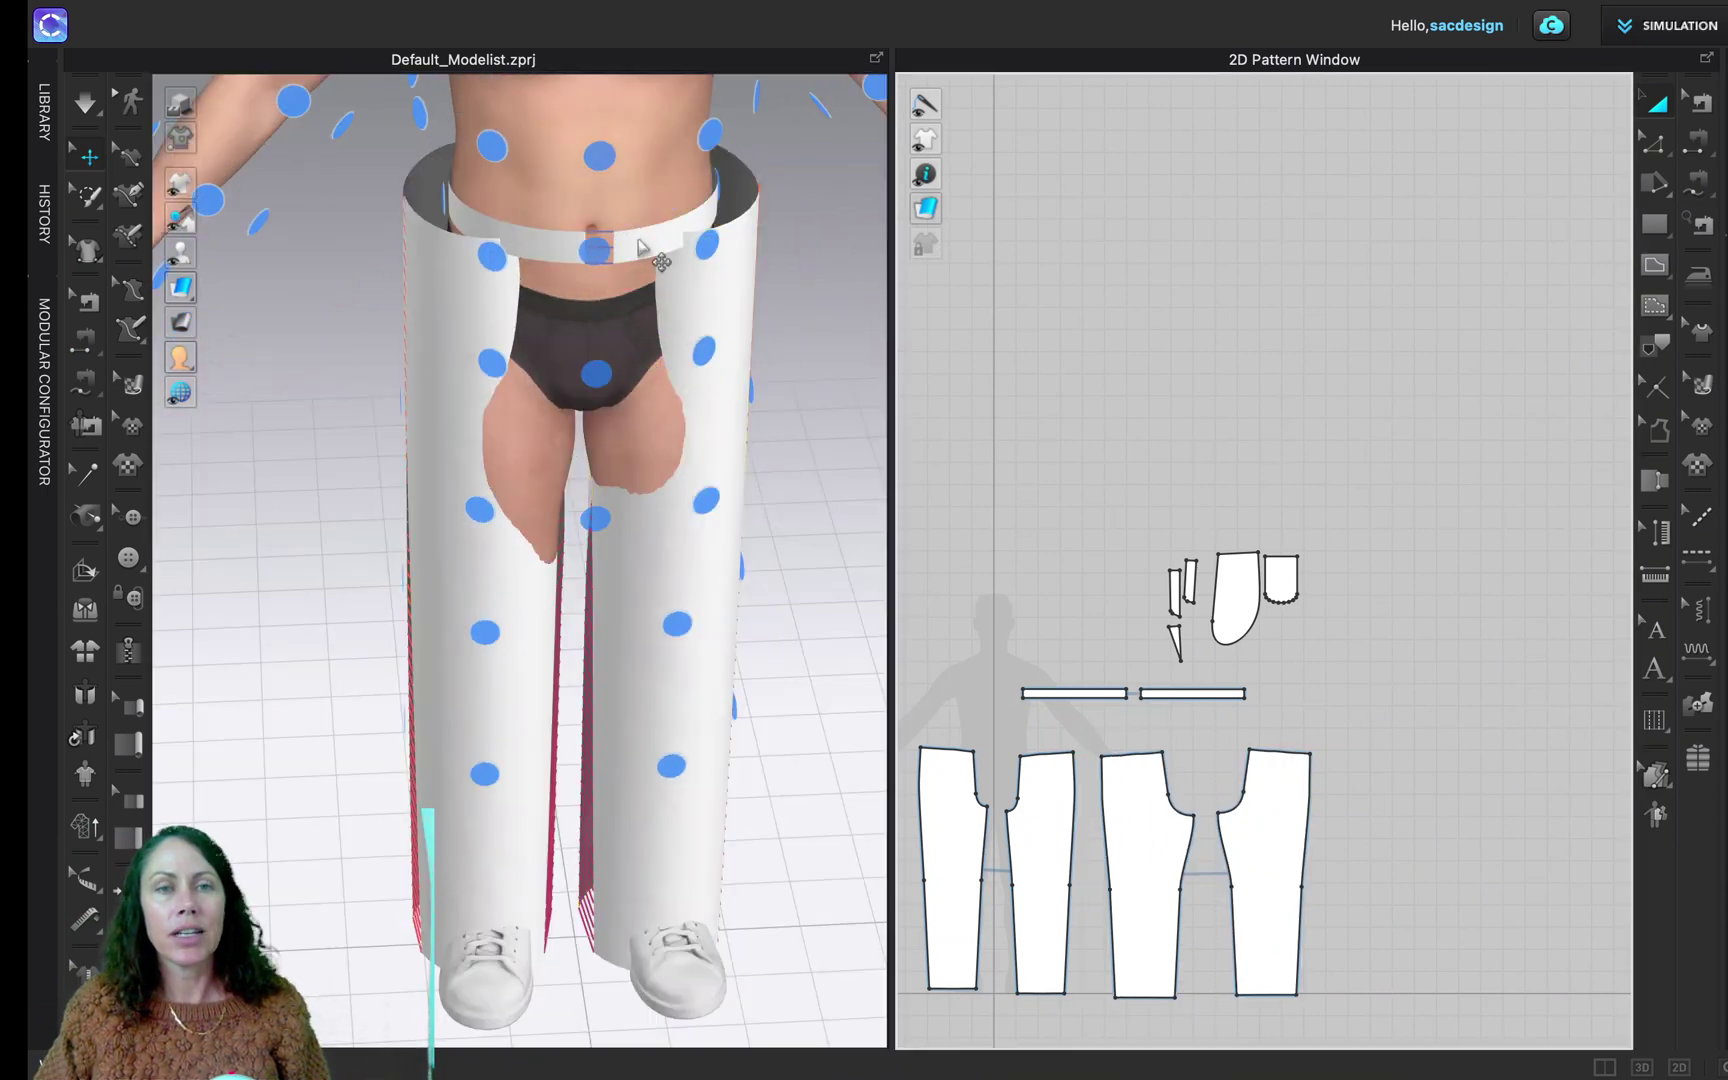
{"action": "left_click", "coordinate": [640, 246]}
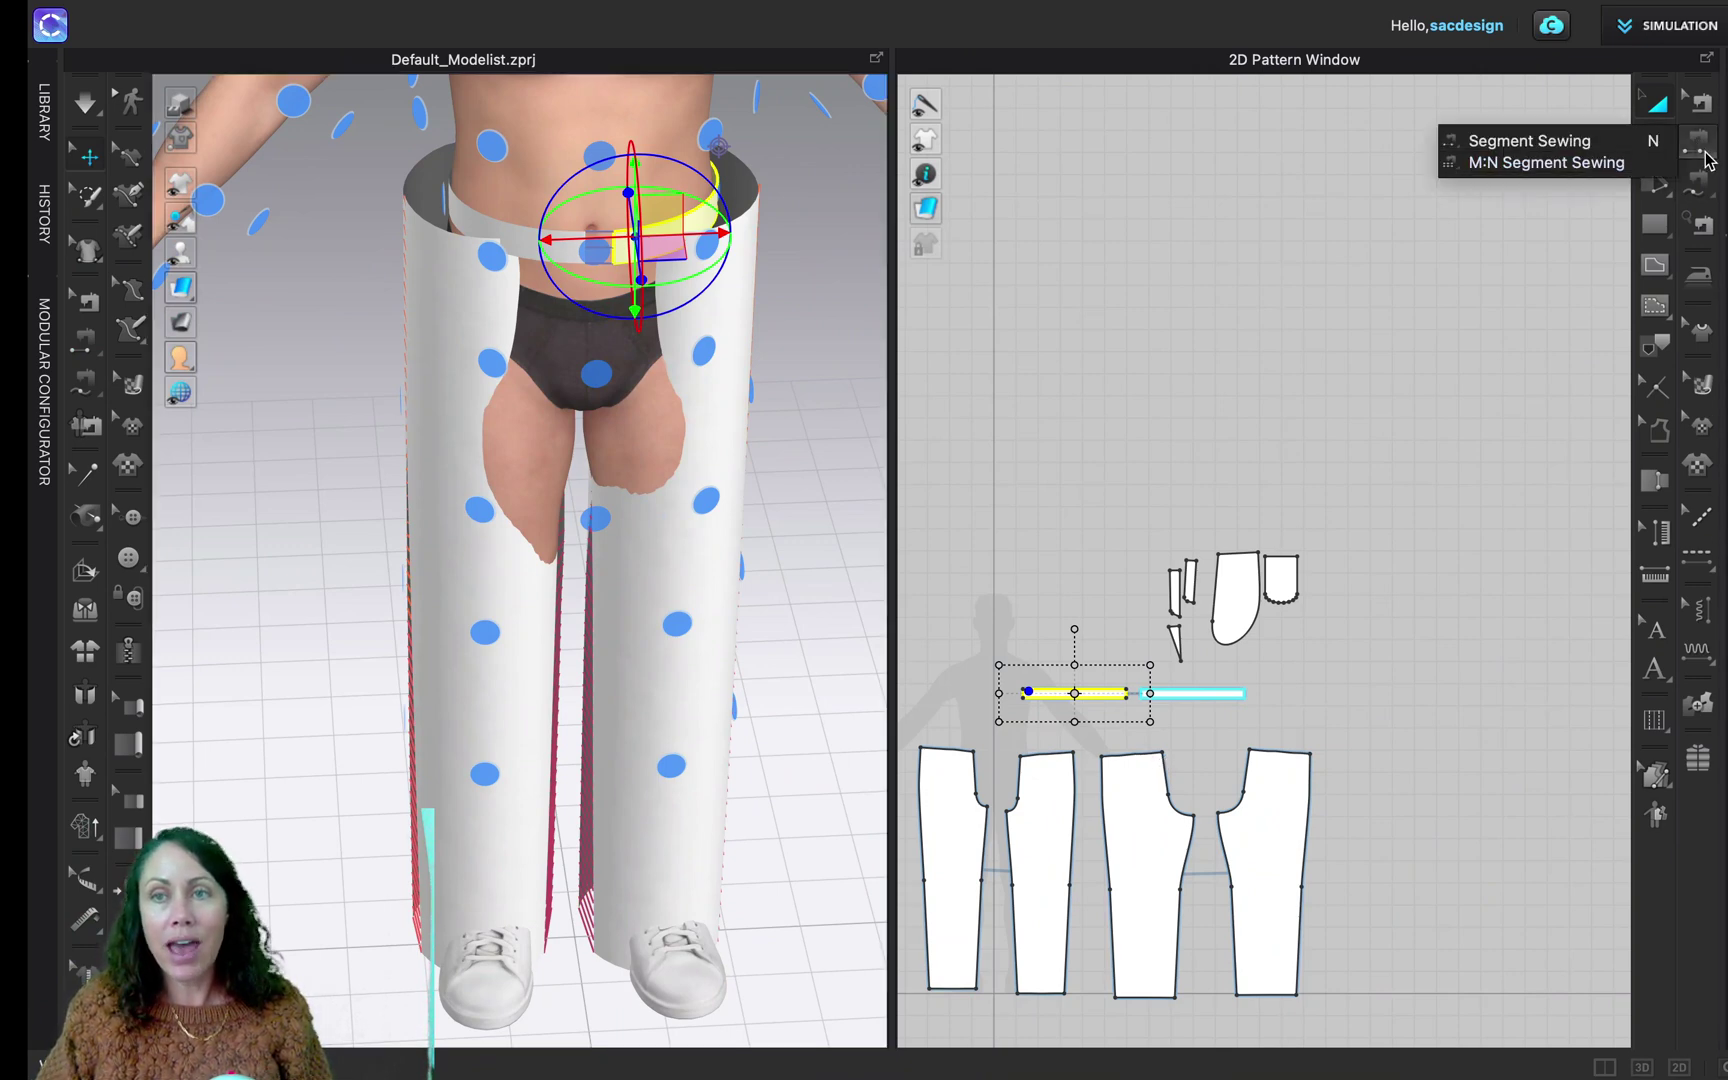
Sew the waist edges of the matching front and back legs to the lower edge of the waistband half with M:N Free Sewing, starting at centre front
{"action": "mouse_move", "coordinate": [1693, 203]}
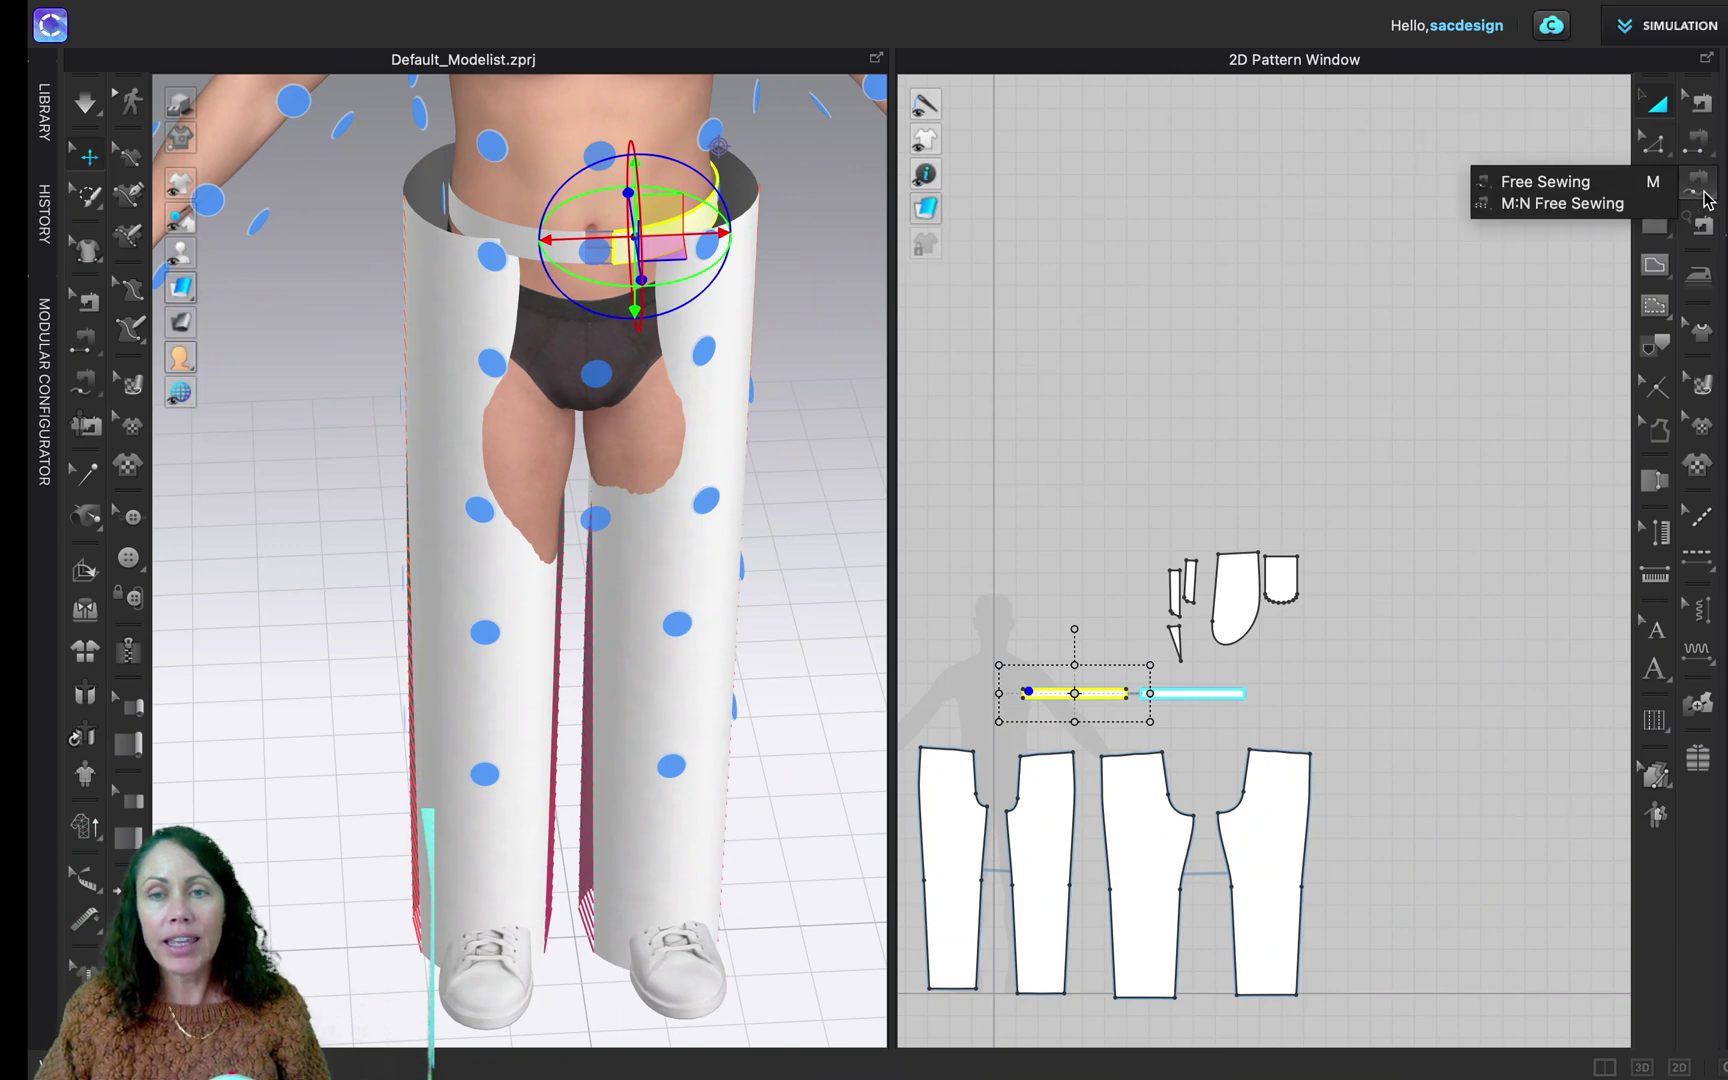
{"action": "left_click", "coordinate": [1623, 213]}
{"action": "scroll", "coordinate": [1020, 730], "scroll_direction": "up", "scroll_amount": 5}
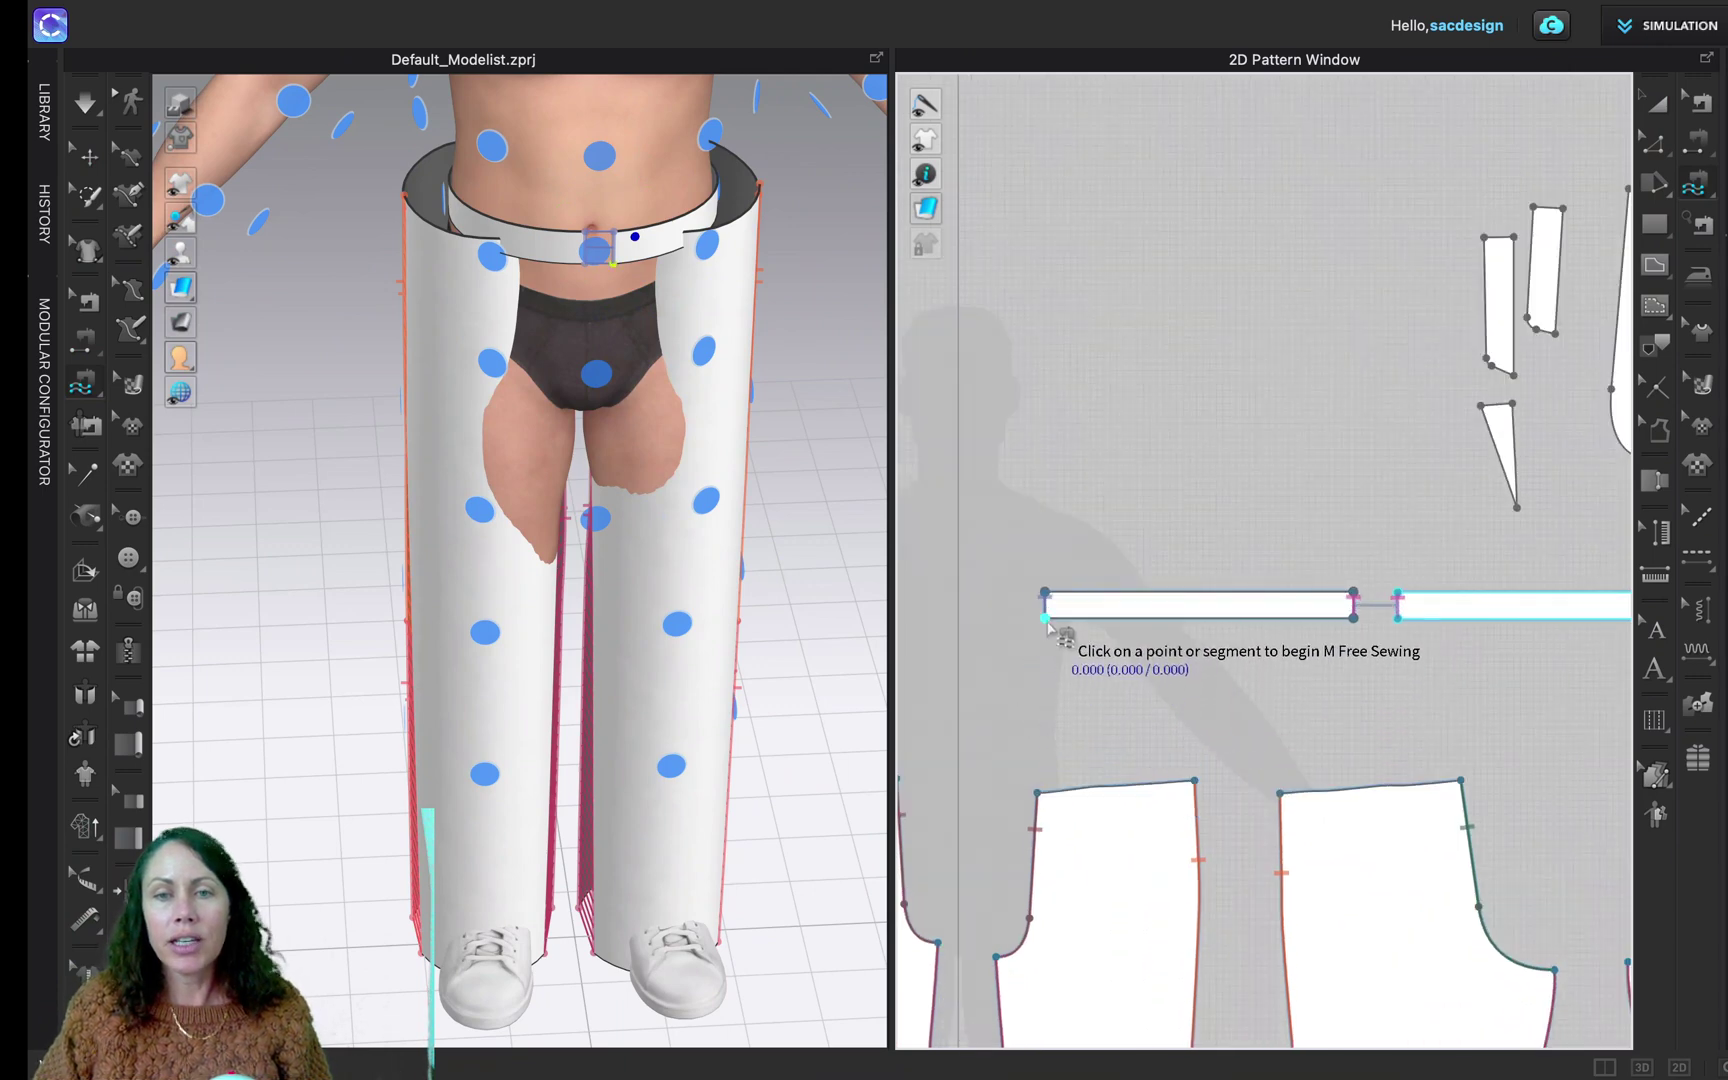
{"action": "left_click", "coordinate": [1038, 794]}
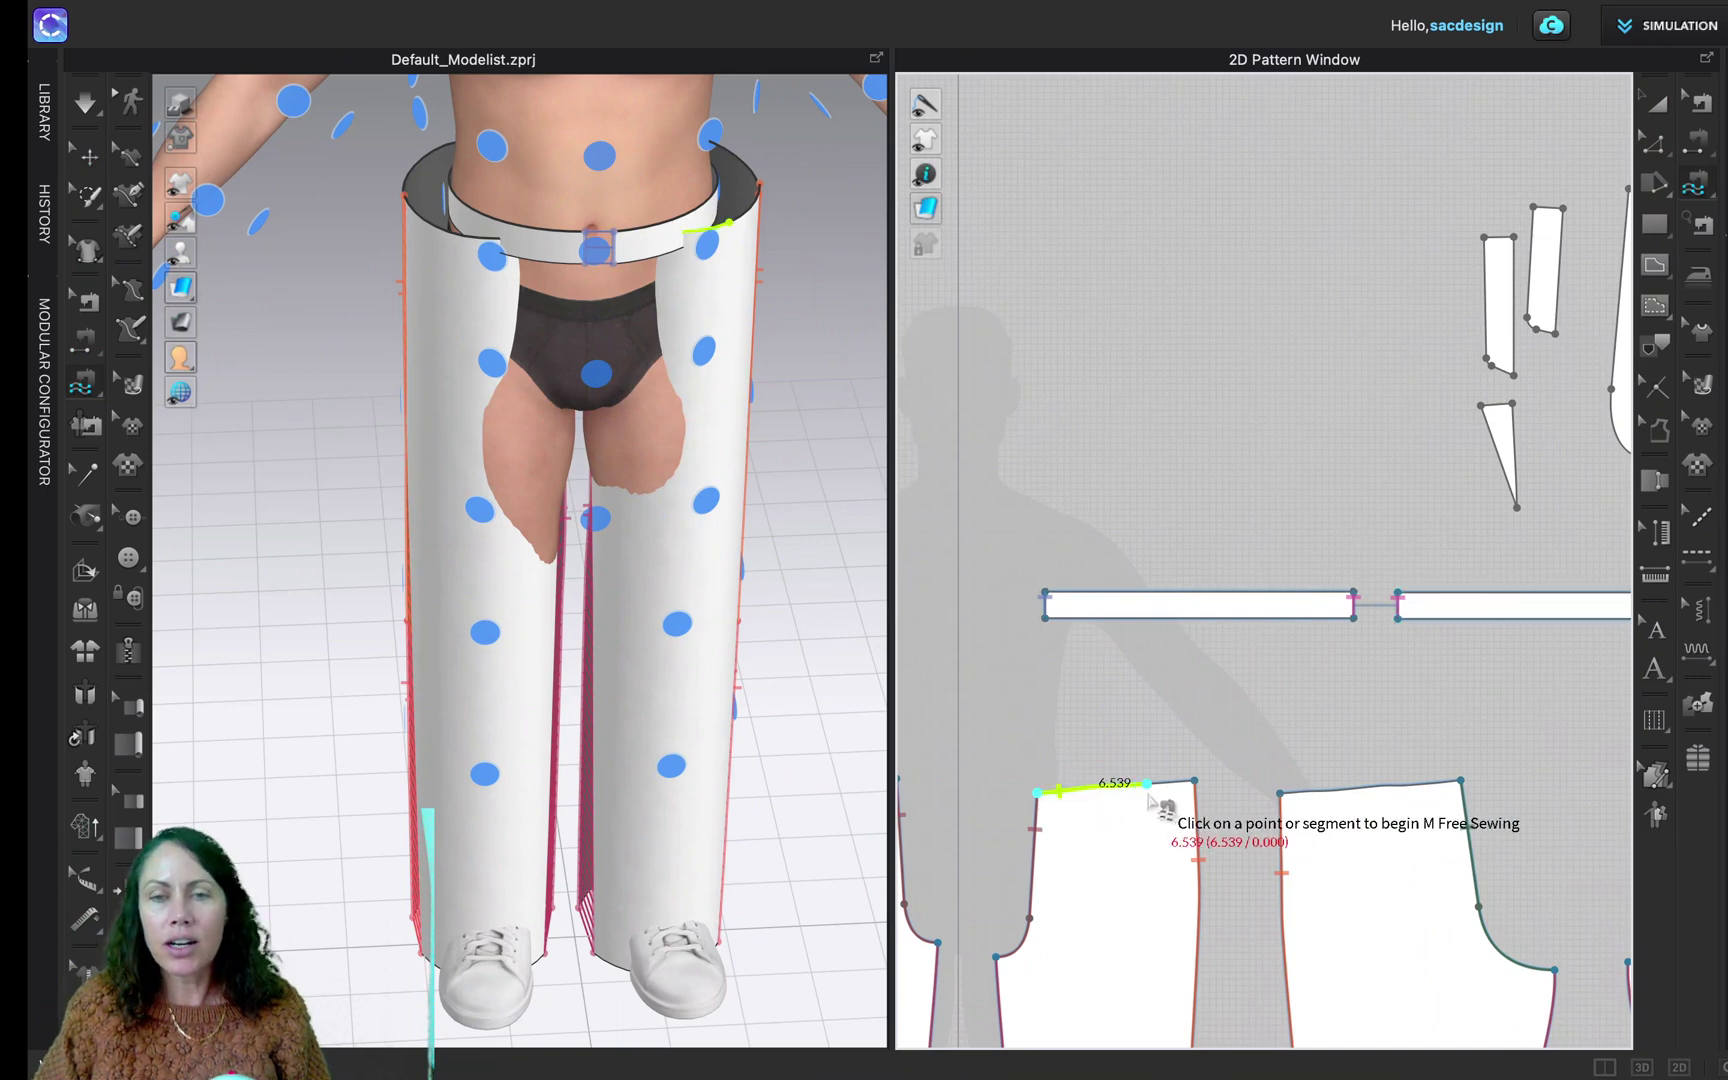
{"action": "left_click", "coordinate": [1197, 786]}
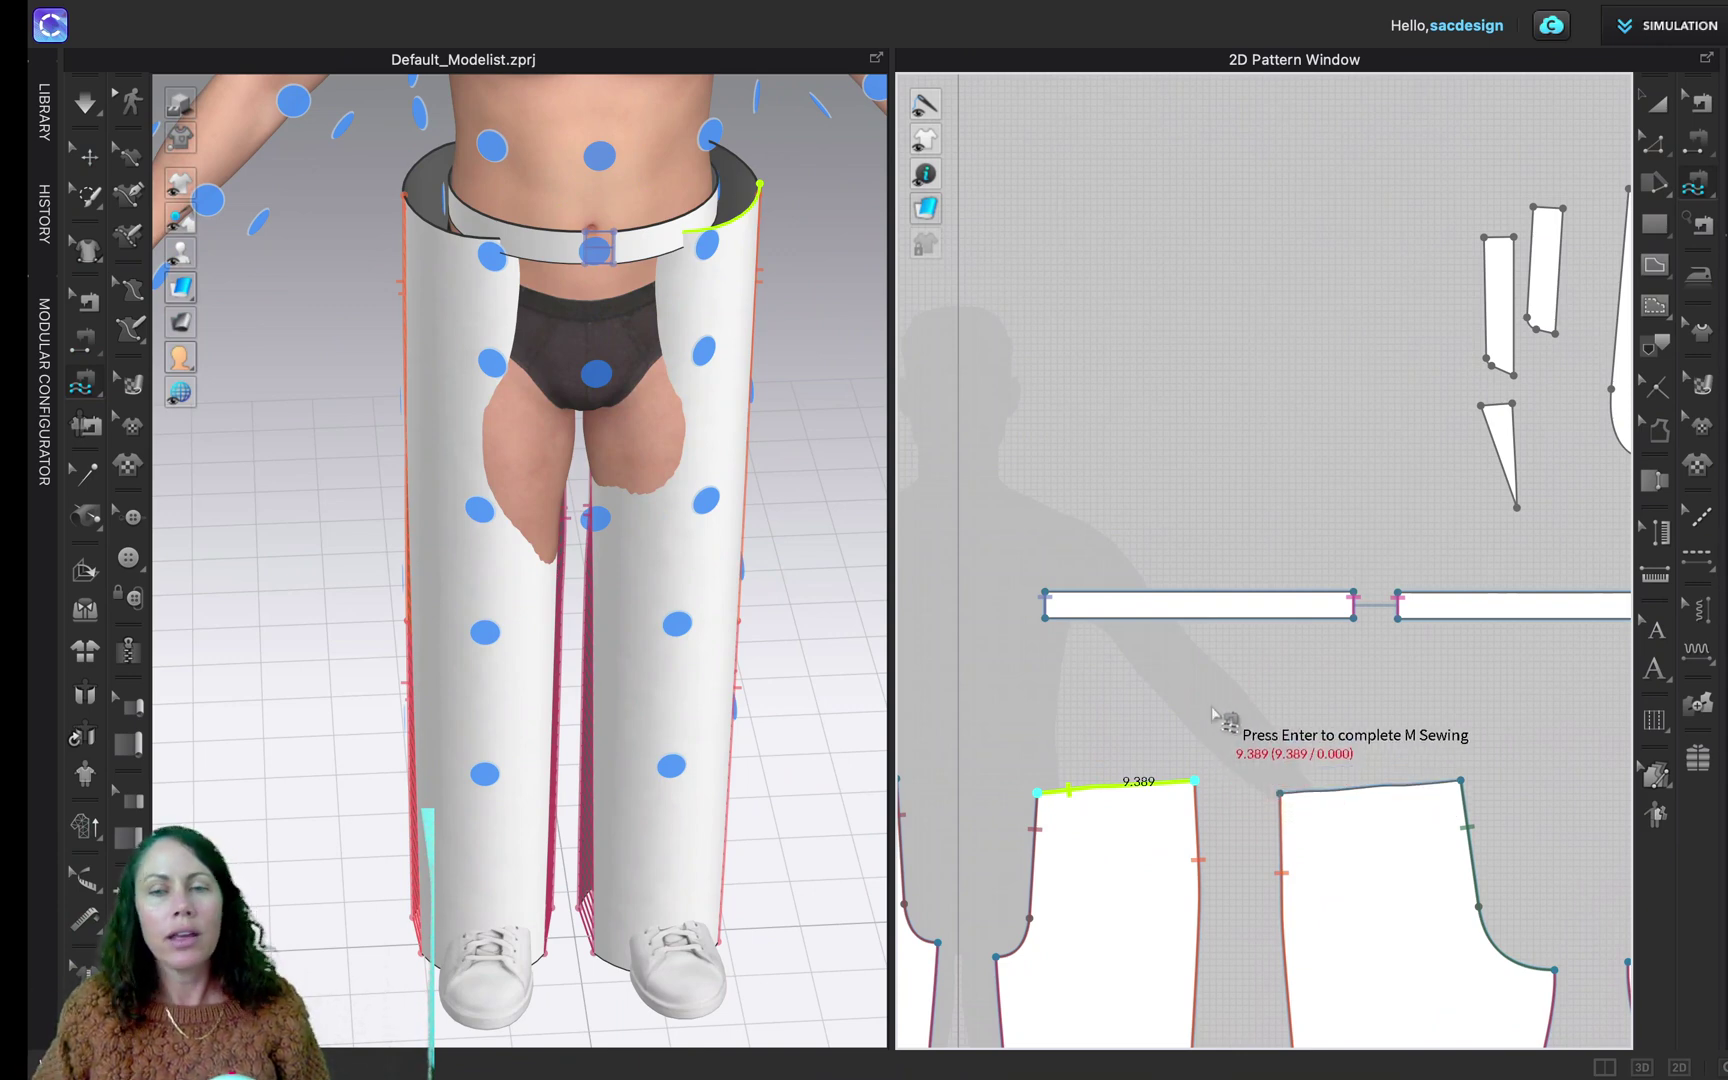
{"action": "left_click", "coordinate": [1281, 794]}
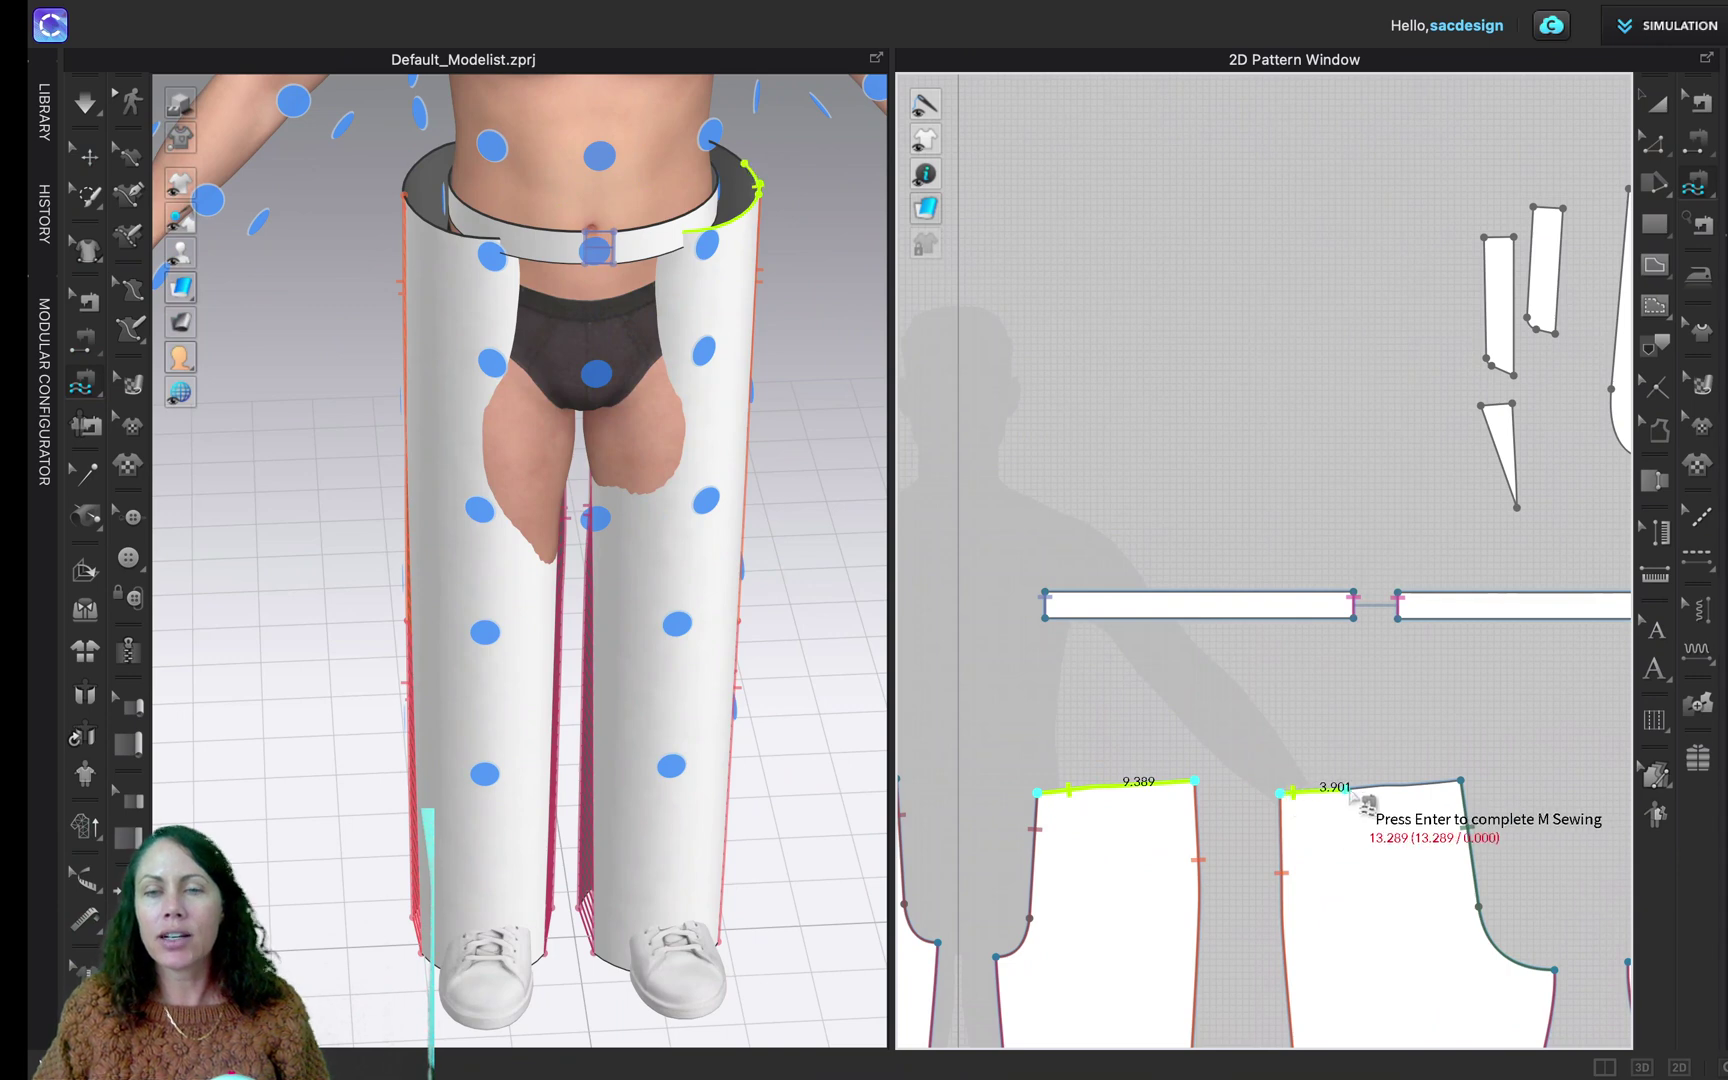
{"action": "left_click", "coordinate": [1461, 781]}
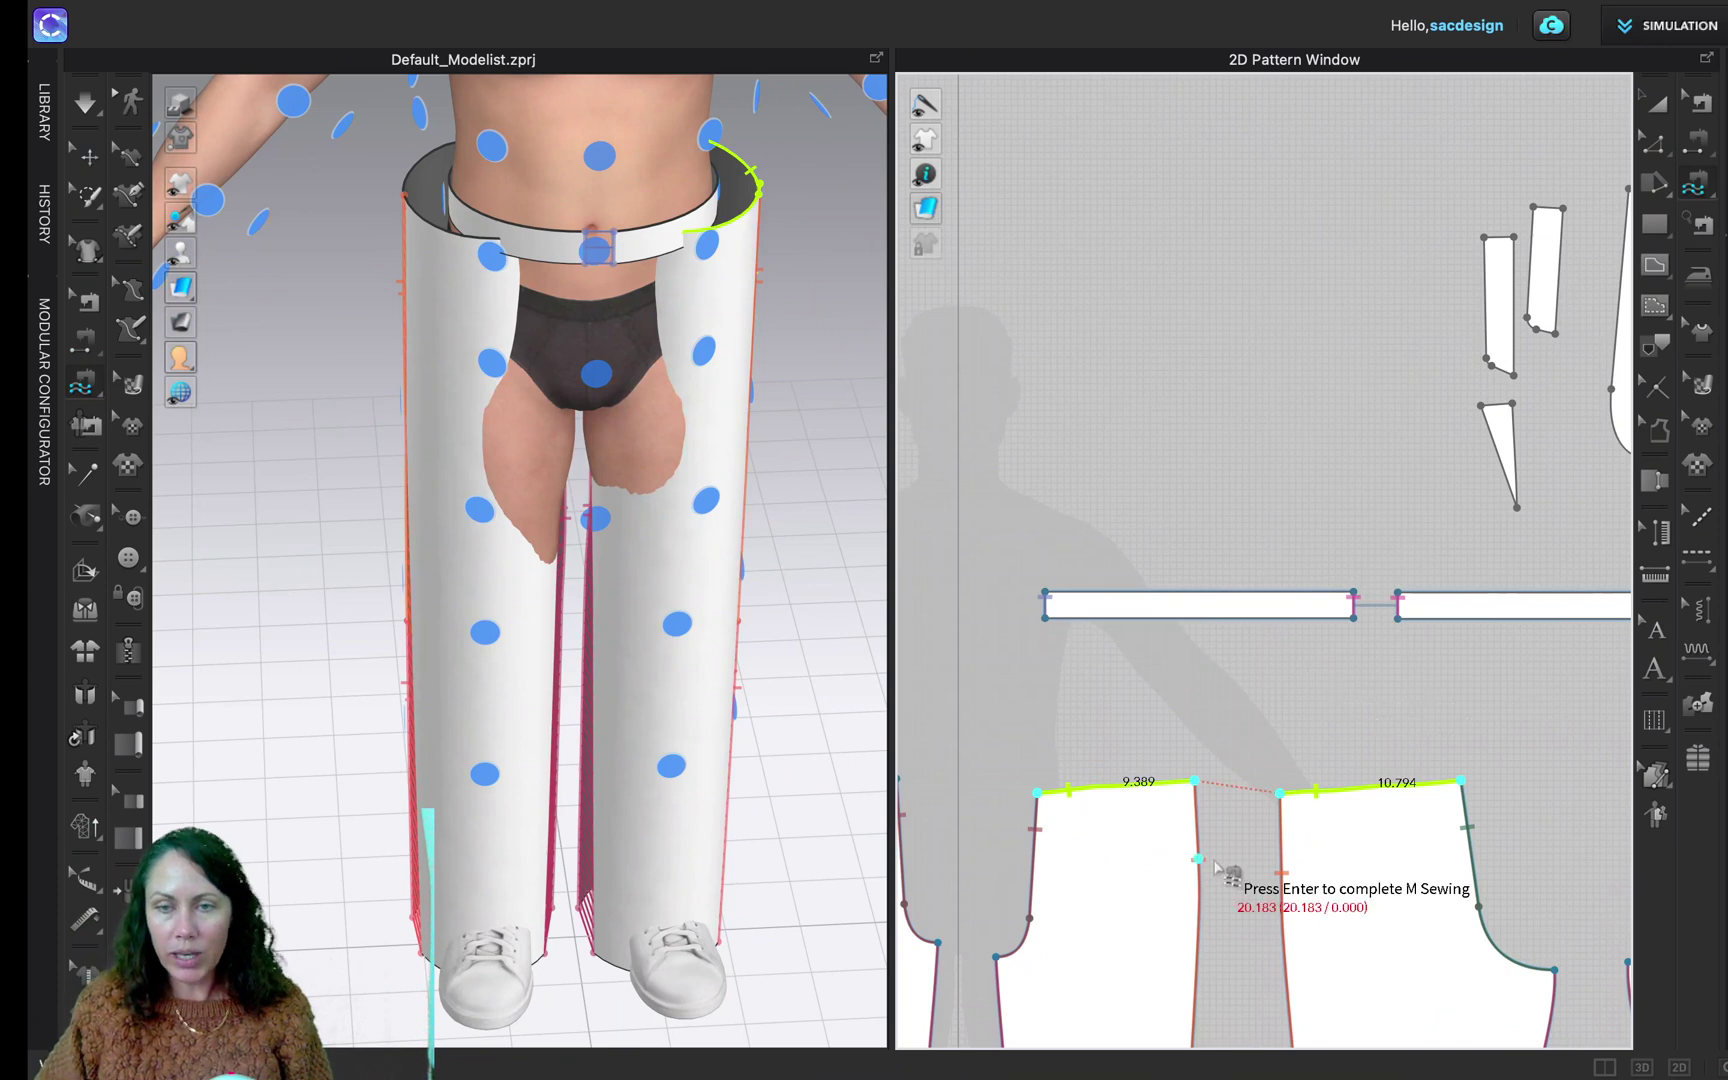
{"action": "key", "text": "Return"}
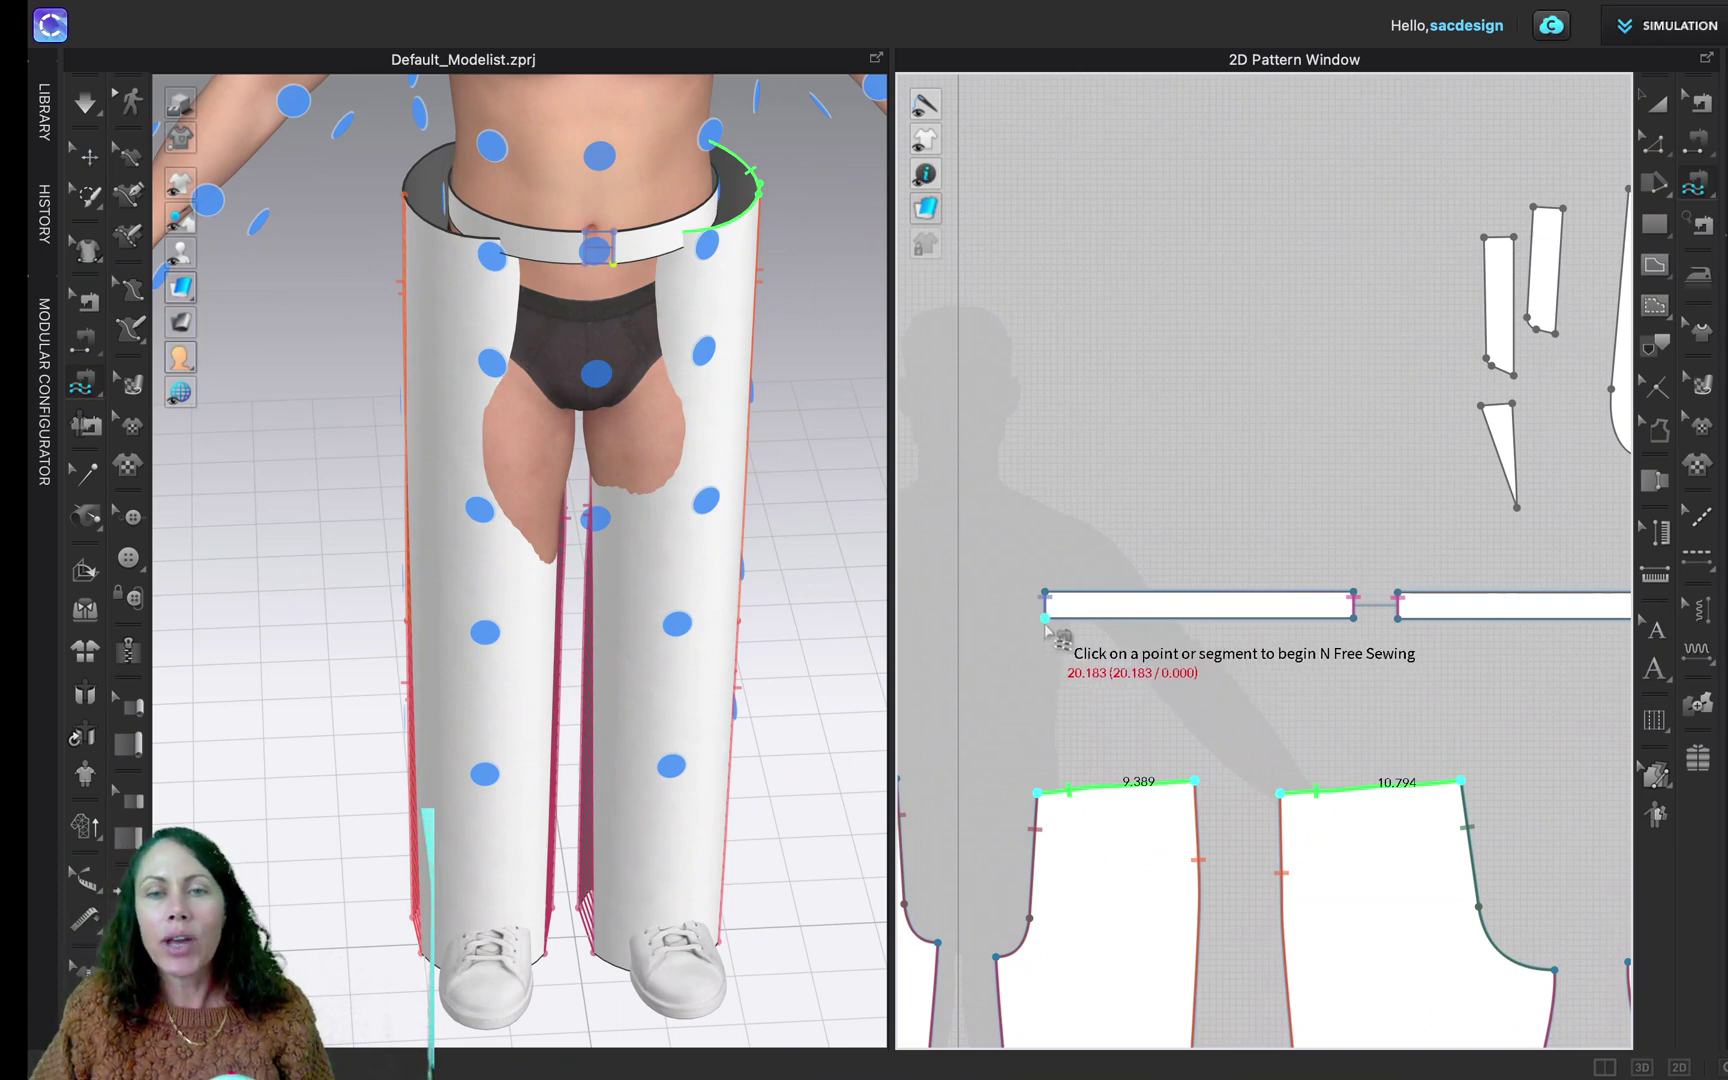
{"action": "left_click", "coordinate": [1072, 620]}
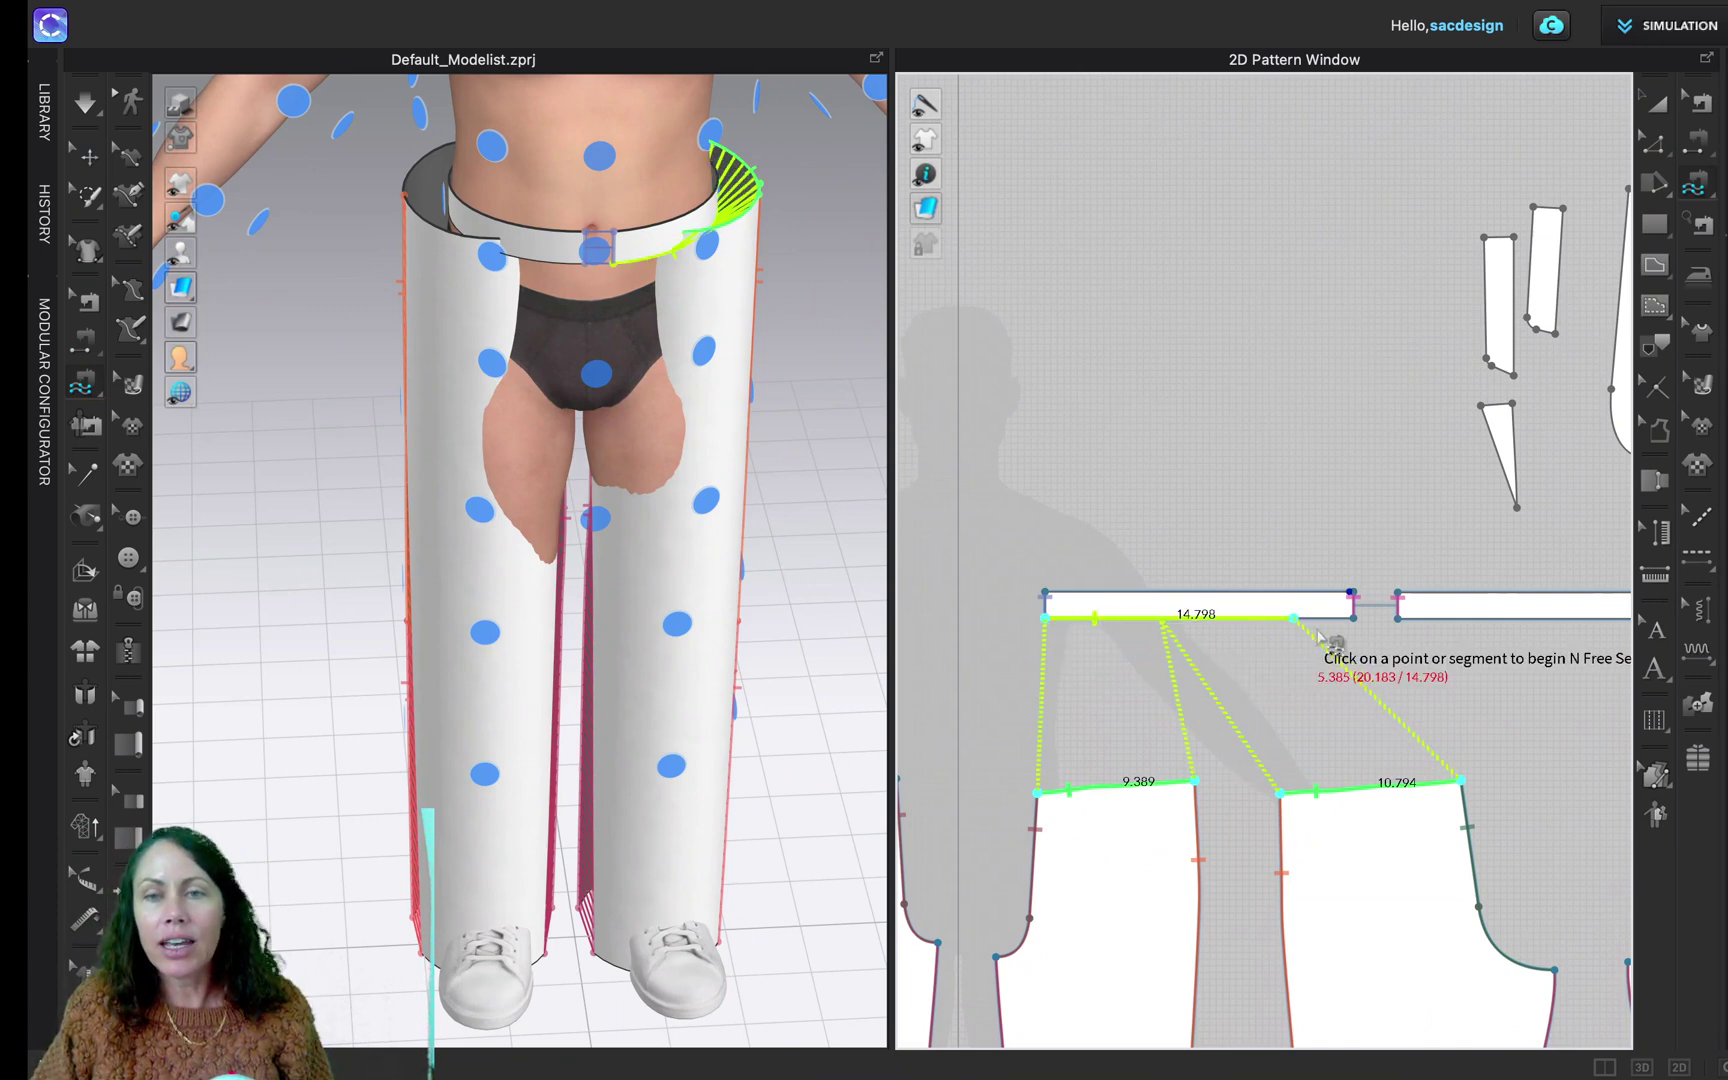
{"action": "left_click", "coordinate": [1352, 620]}
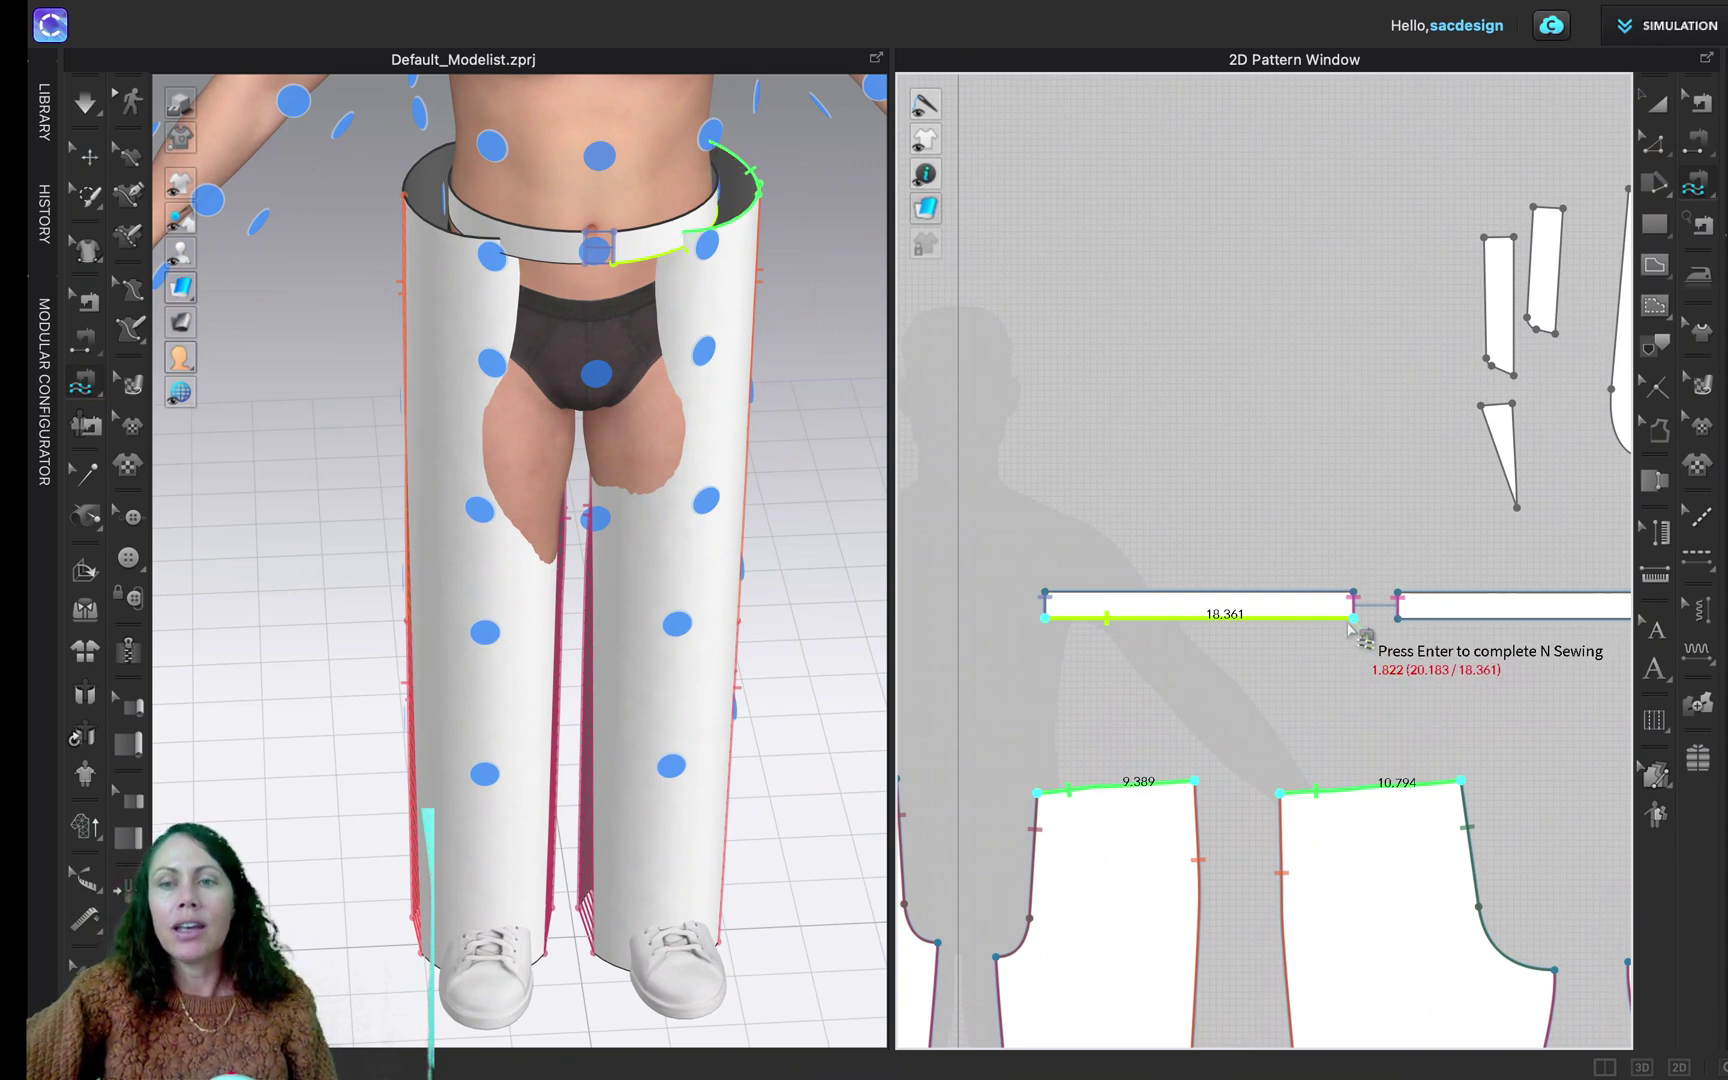
{"action": "key", "text": "Return"}
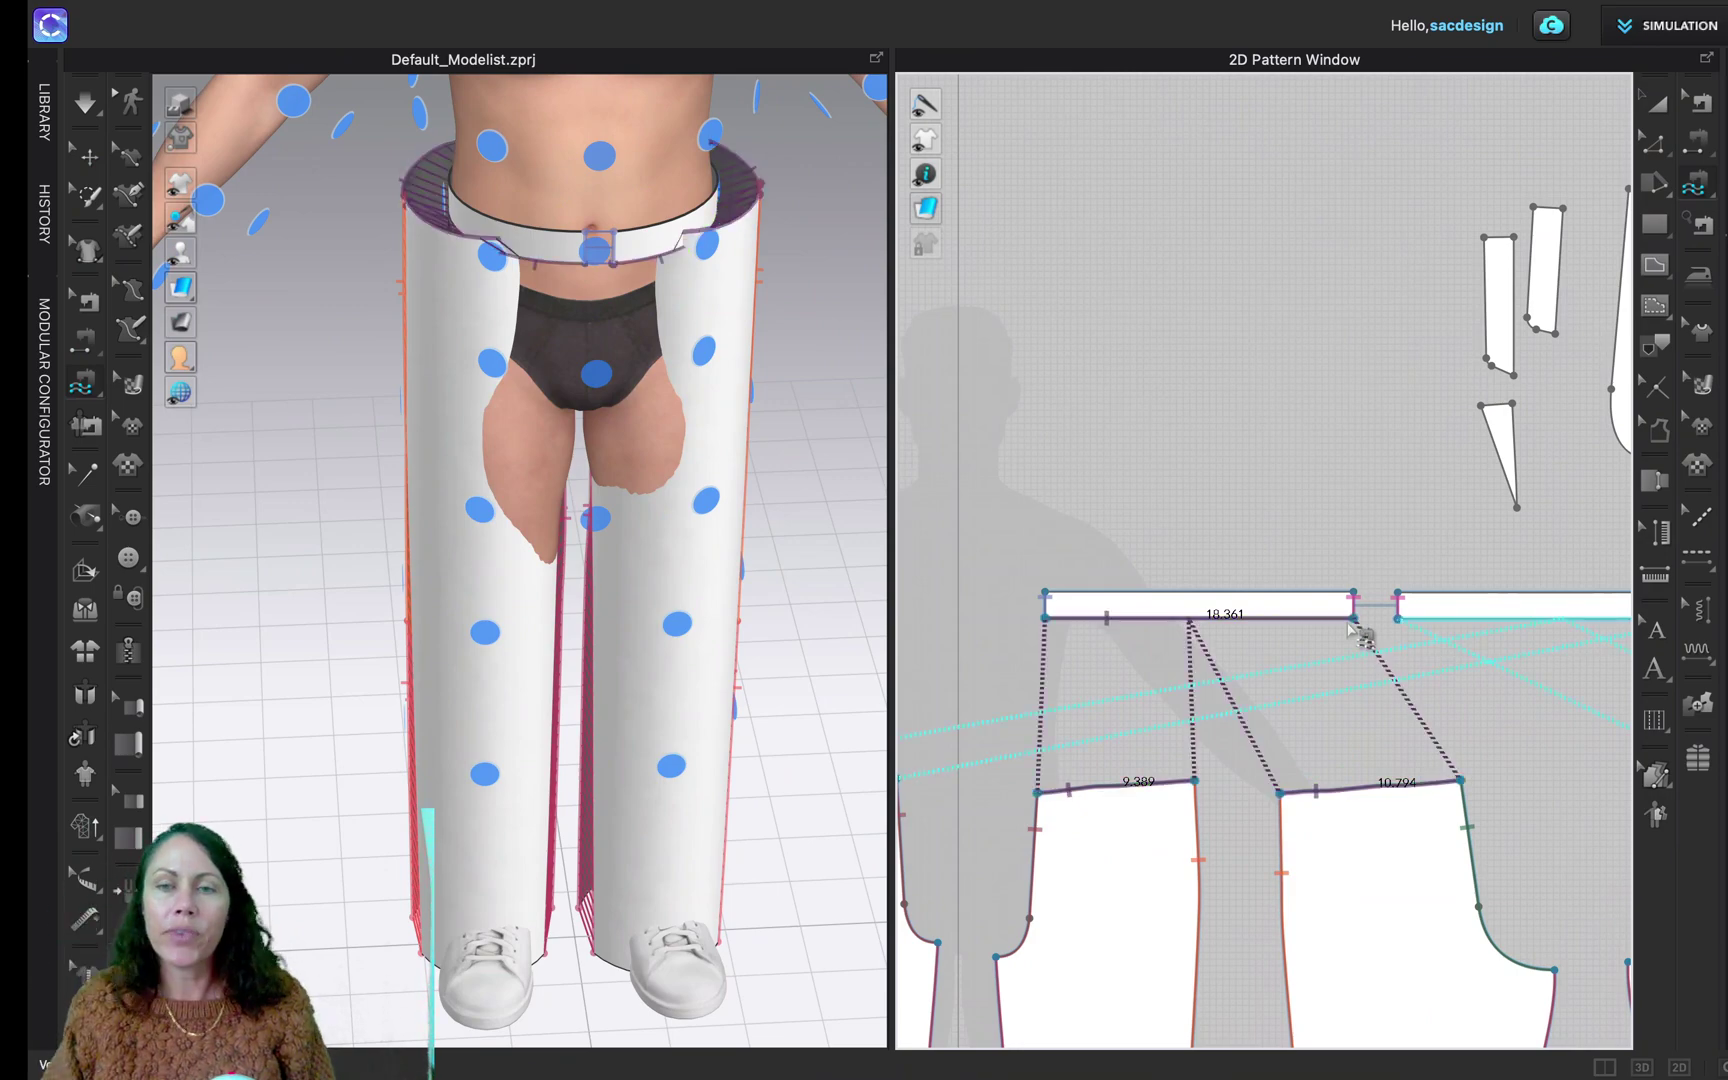
Simulate the sewn trousers on the size 38 avatar in front view, stopping once the fabric has draped
{"action": "scroll", "coordinate": [1265, 748], "scroll_direction": "down", "scroll_amount": 5}
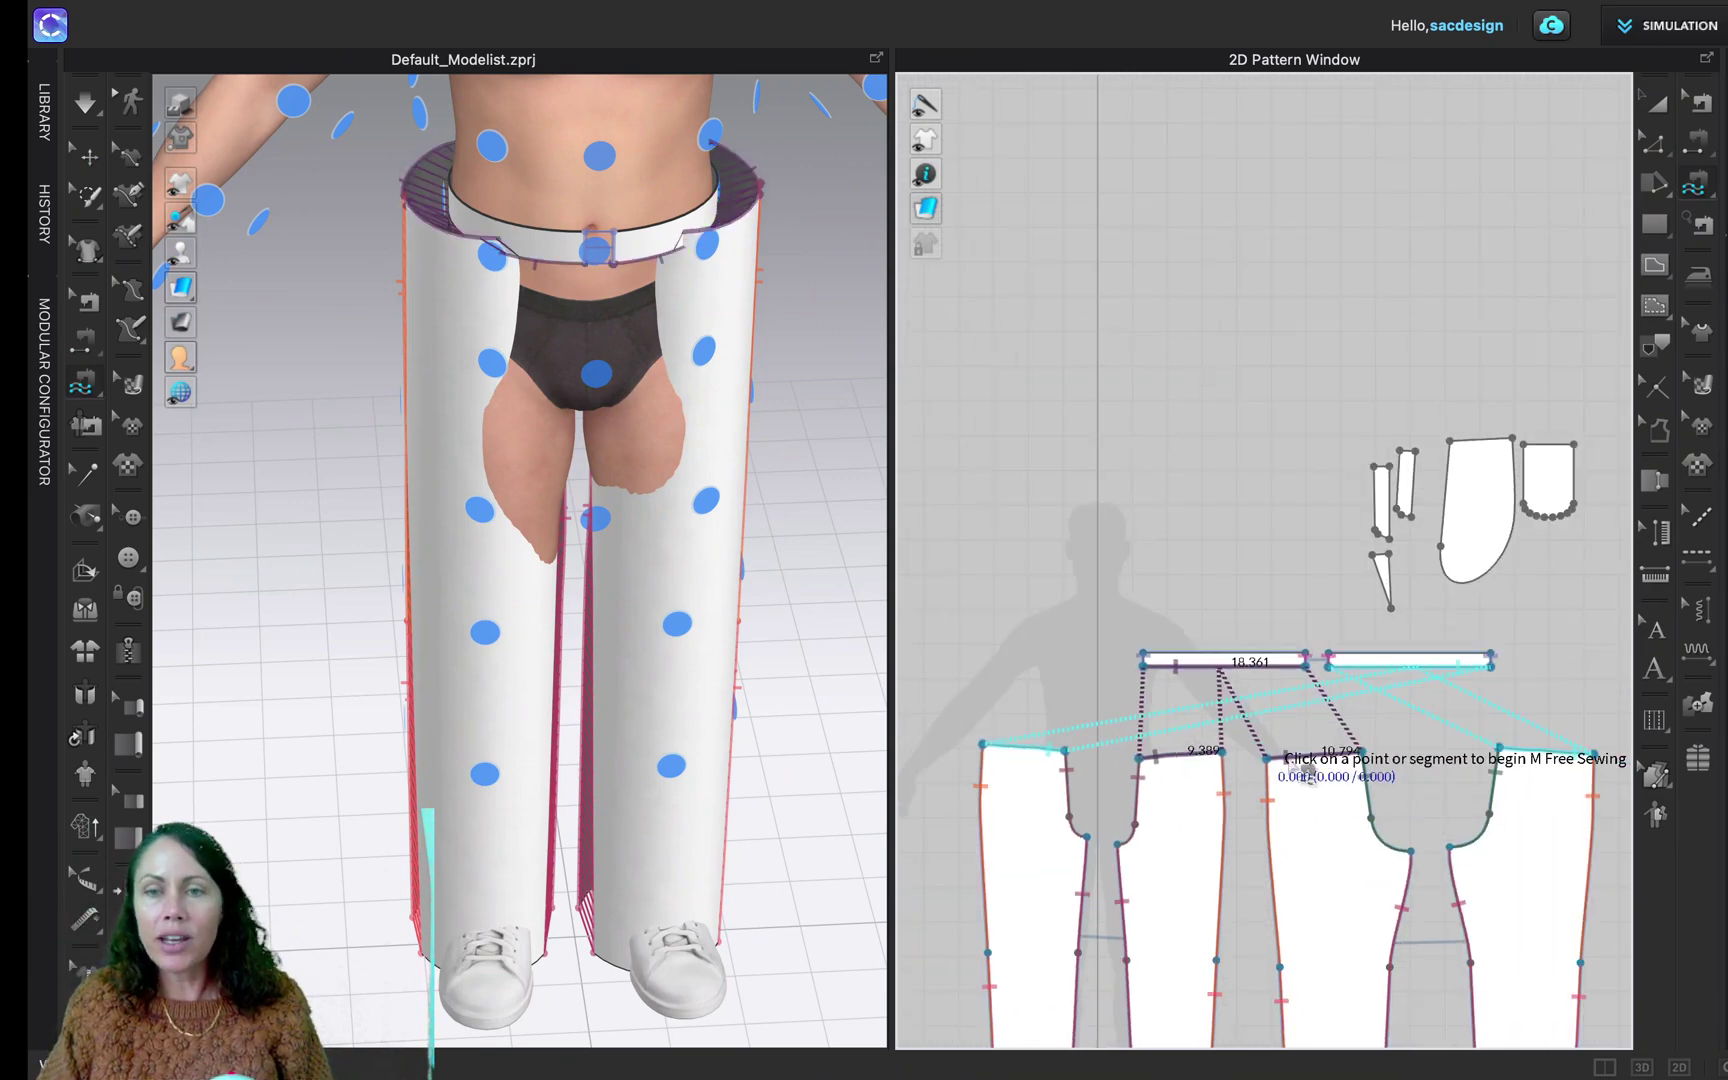
{"action": "scroll", "coordinate": [1435, 772], "scroll_direction": "up", "scroll_amount": 5}
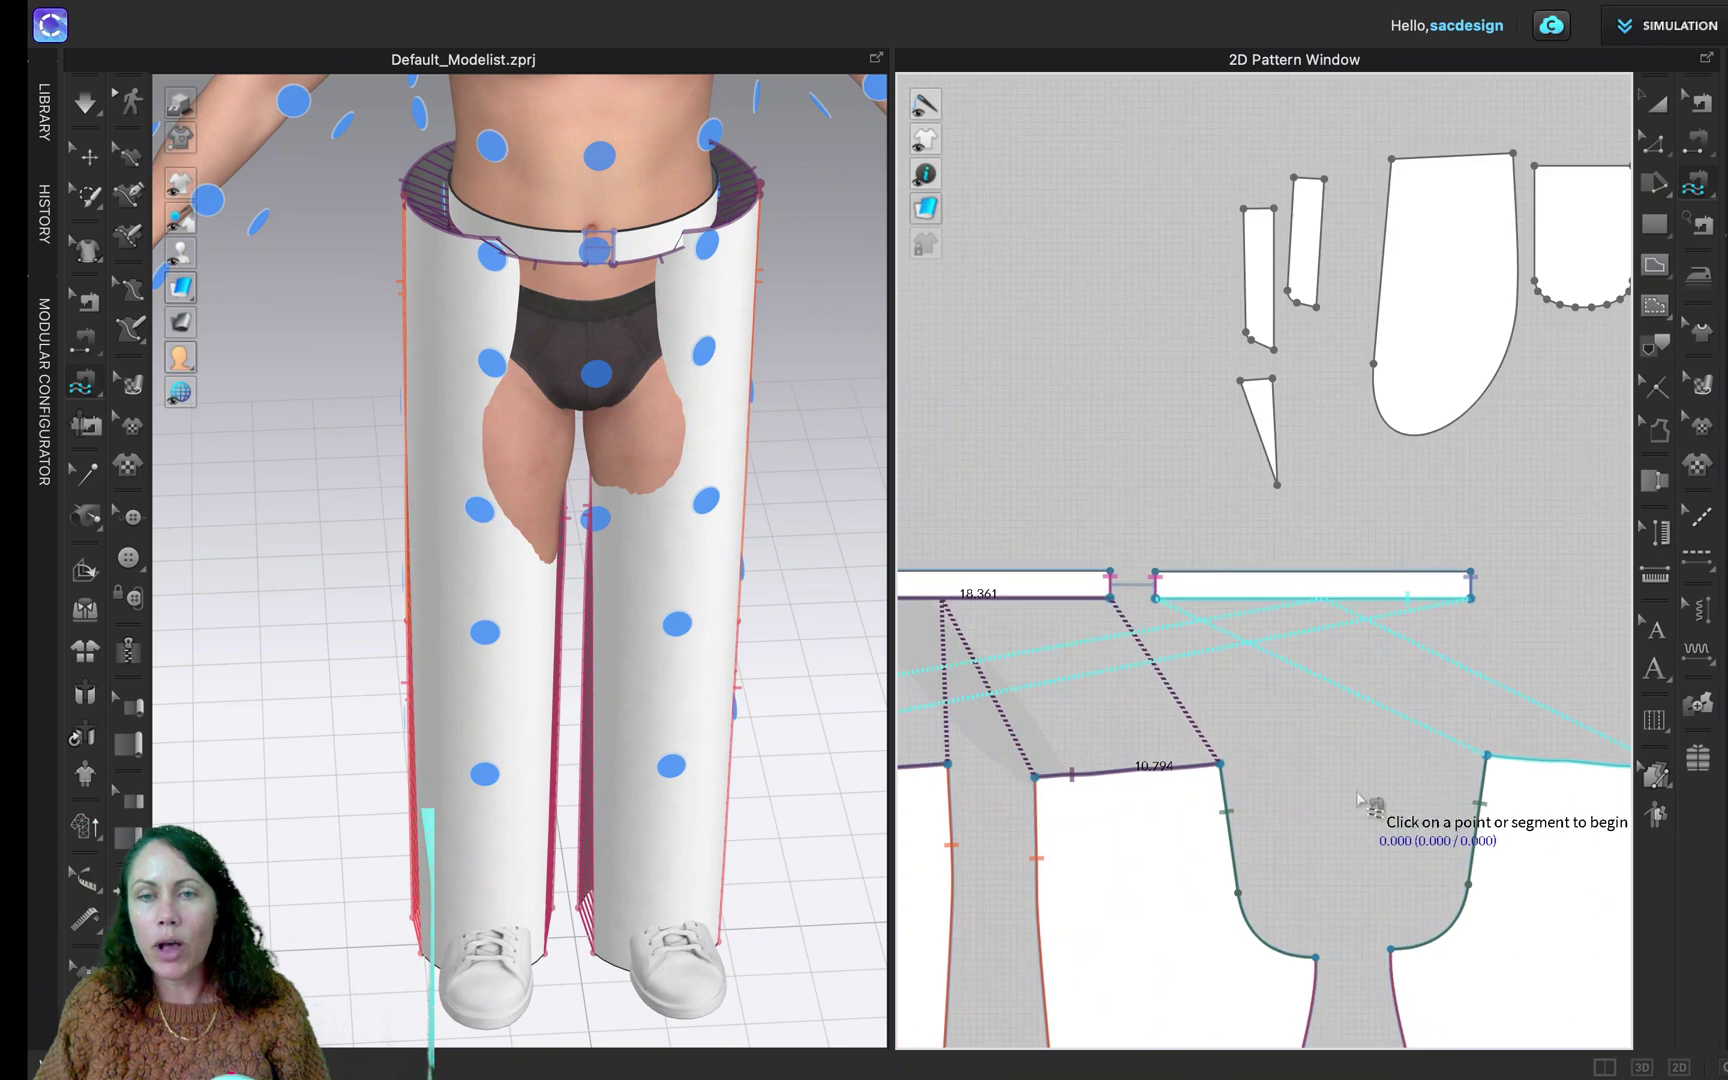
{"action": "scroll", "coordinate": [1367, 801], "scroll_direction": "down", "scroll_amount": 2}
{"action": "scroll", "coordinate": [1389, 810], "scroll_direction": "down", "scroll_amount": 3}
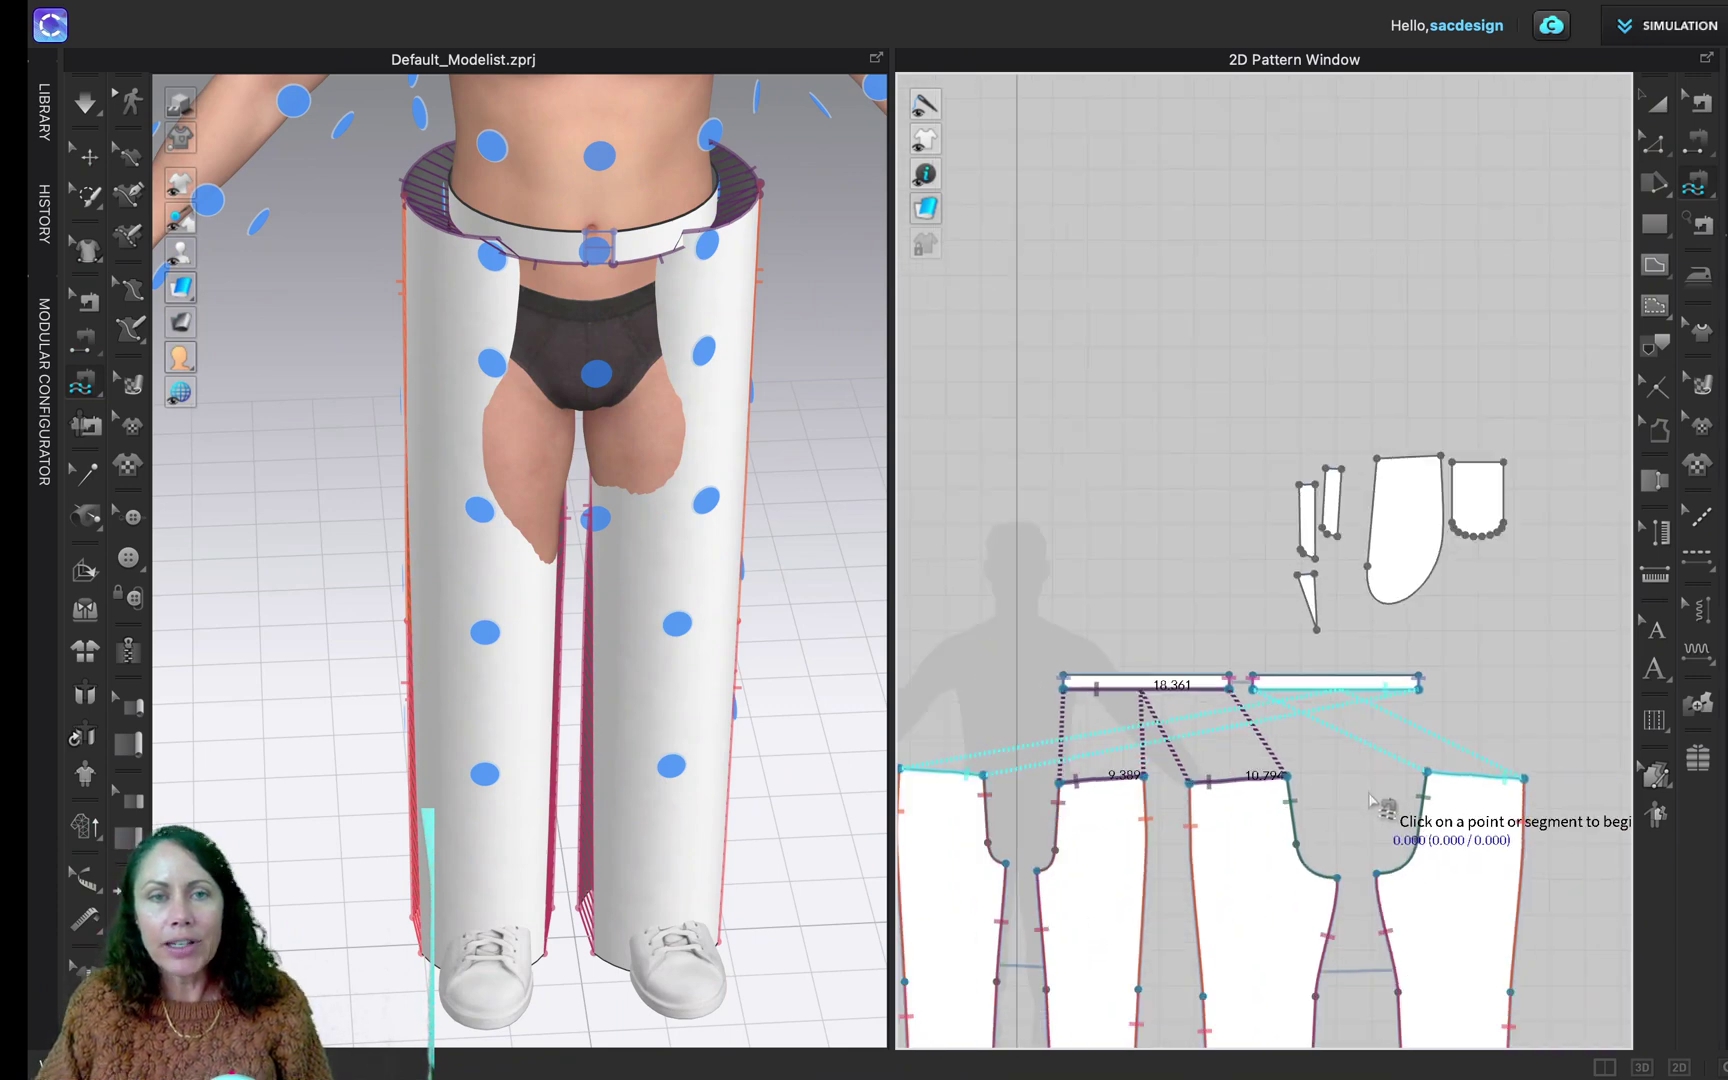
{"action": "right_click_drag", "start_coordinate": [504, 750], "coordinate": [535, 730]}
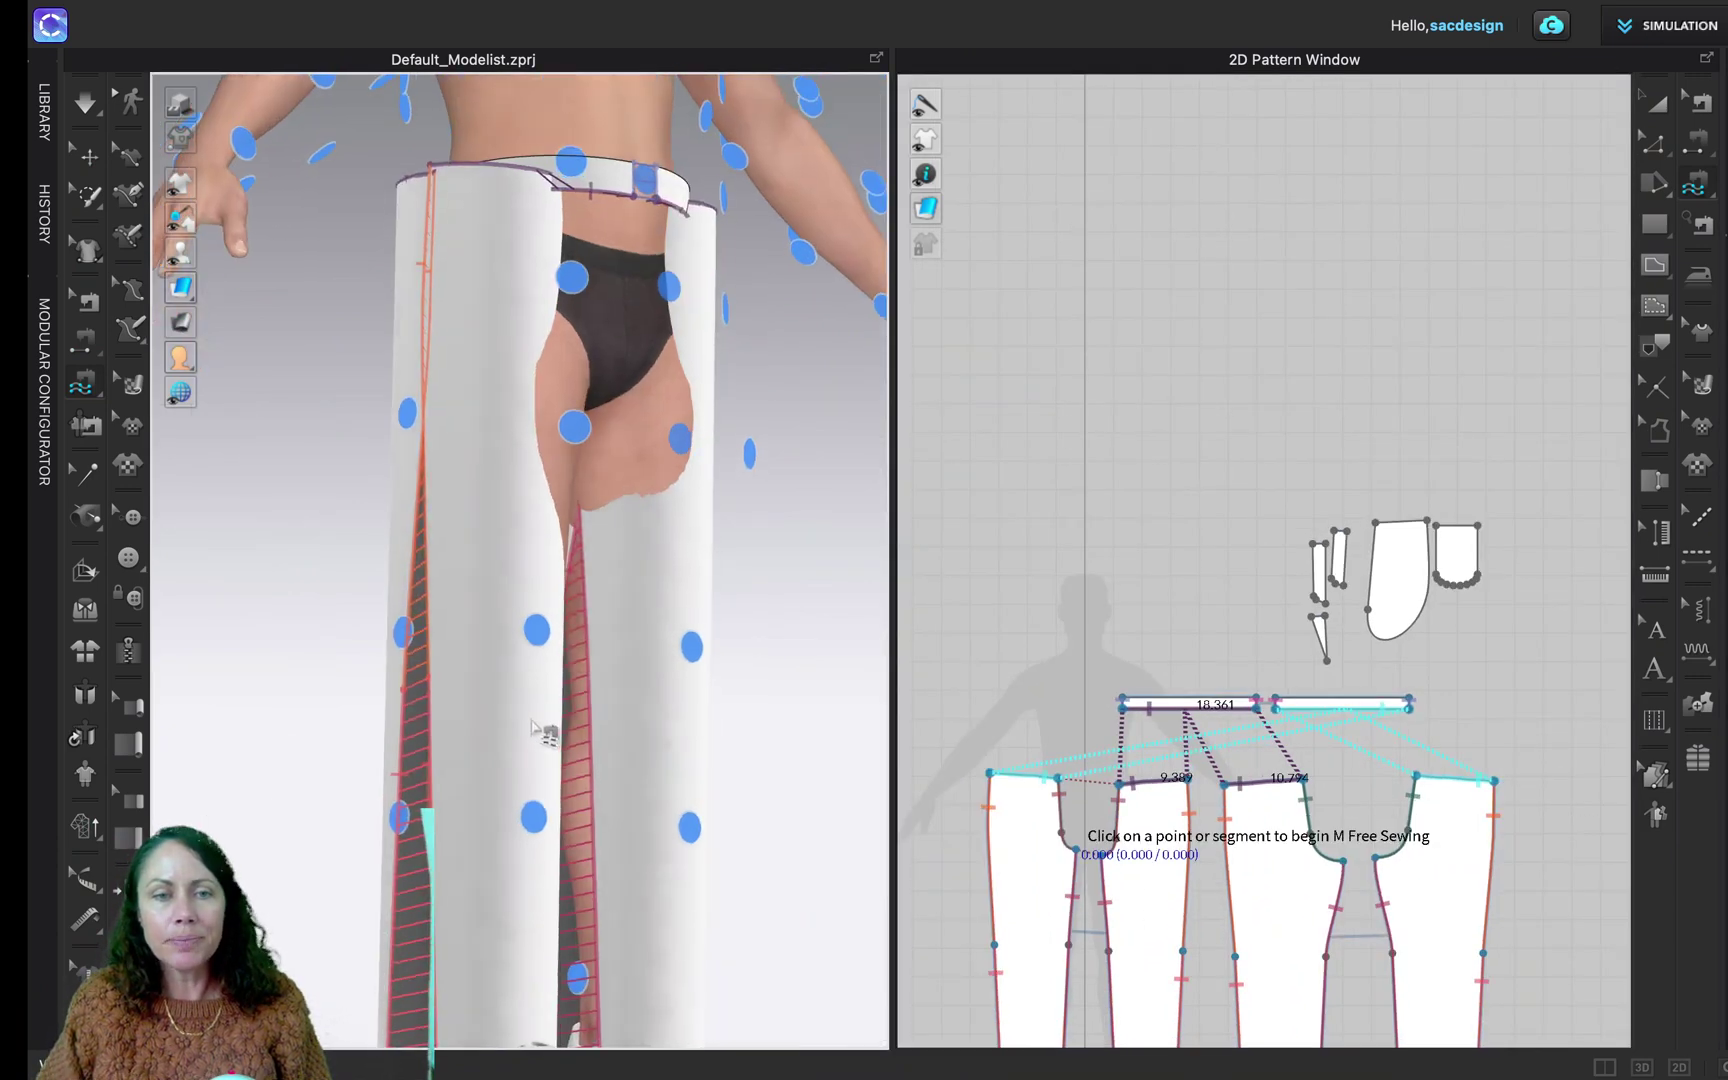
{"action": "key", "text": "2"}
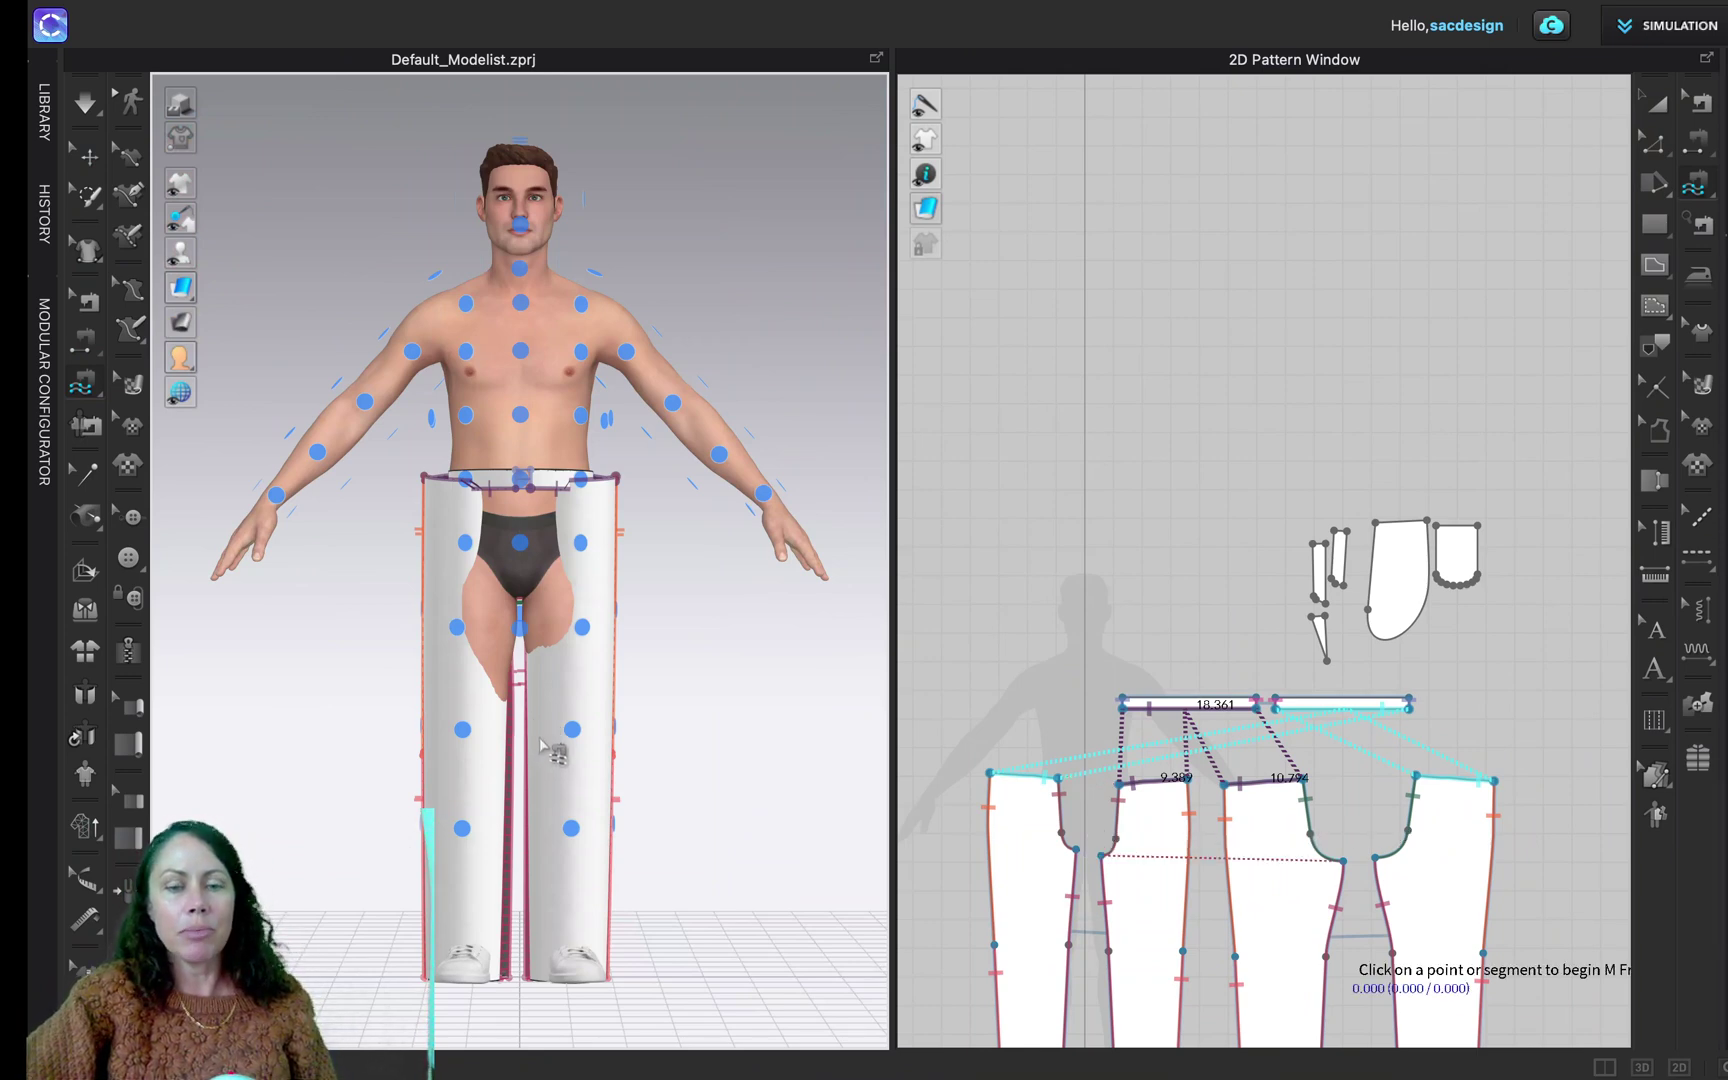
{"action": "key", "text": "space"}
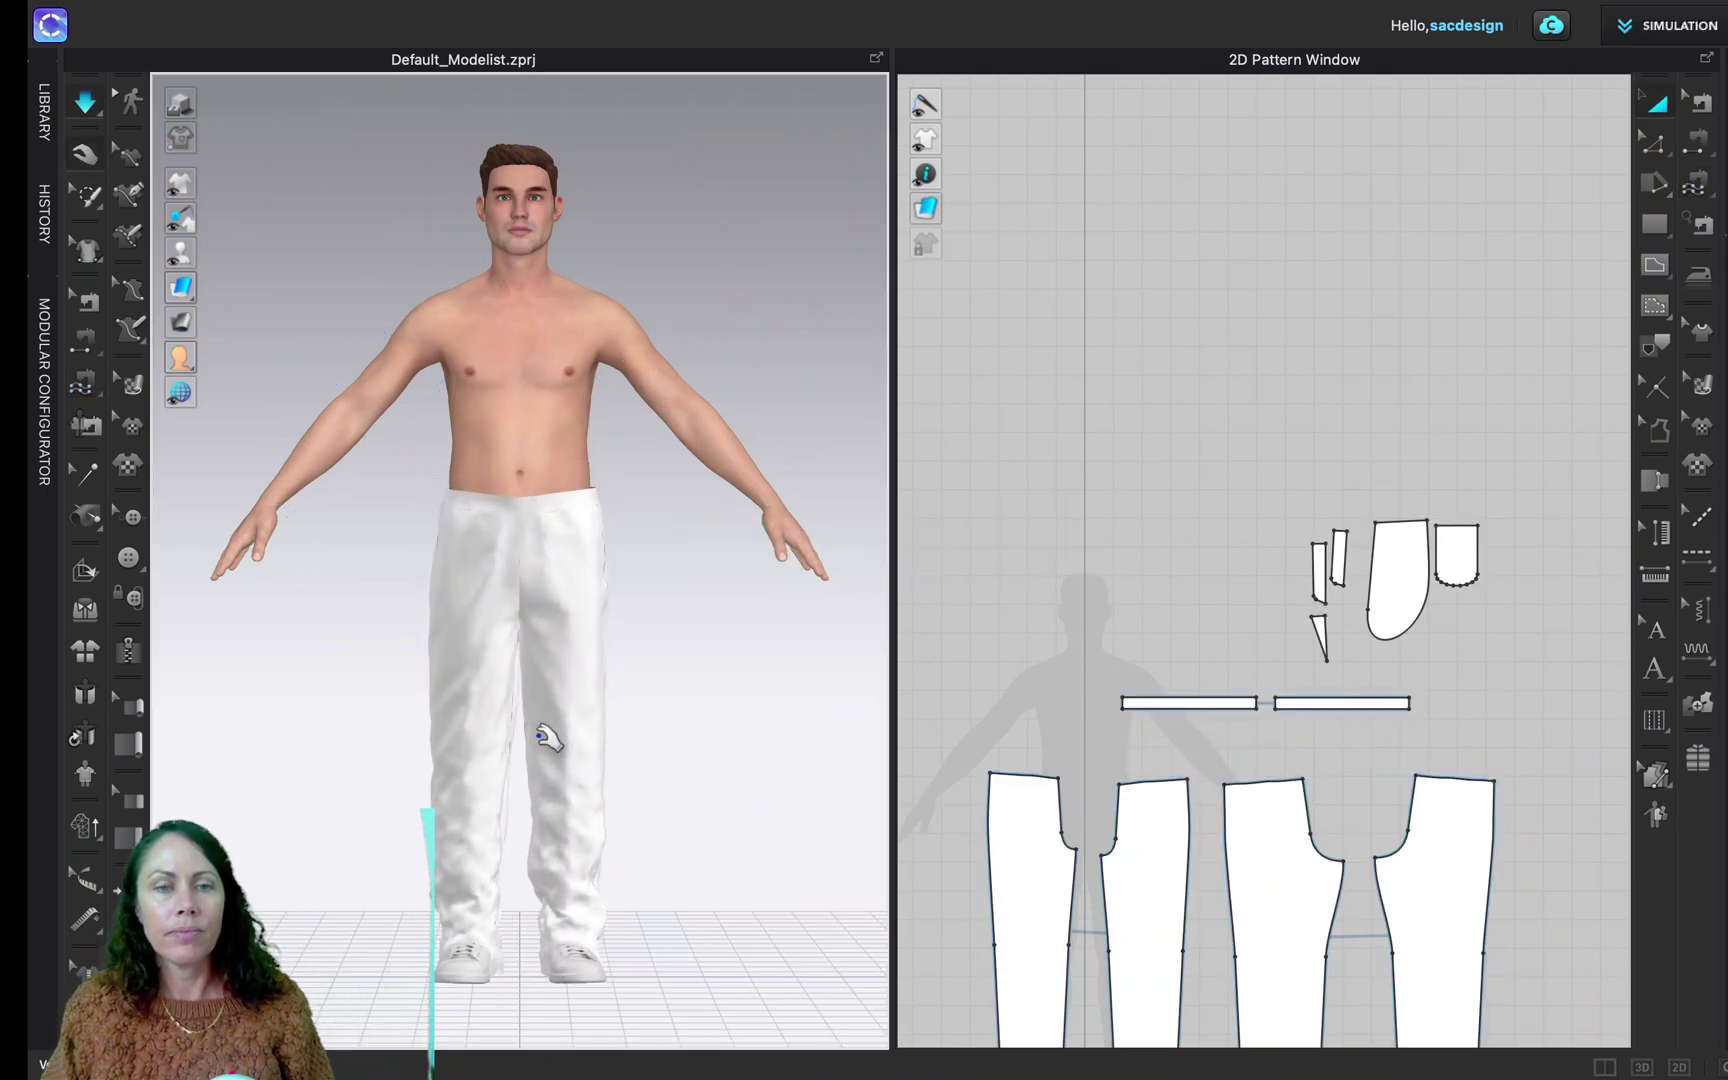
{"action": "key", "text": "space"}
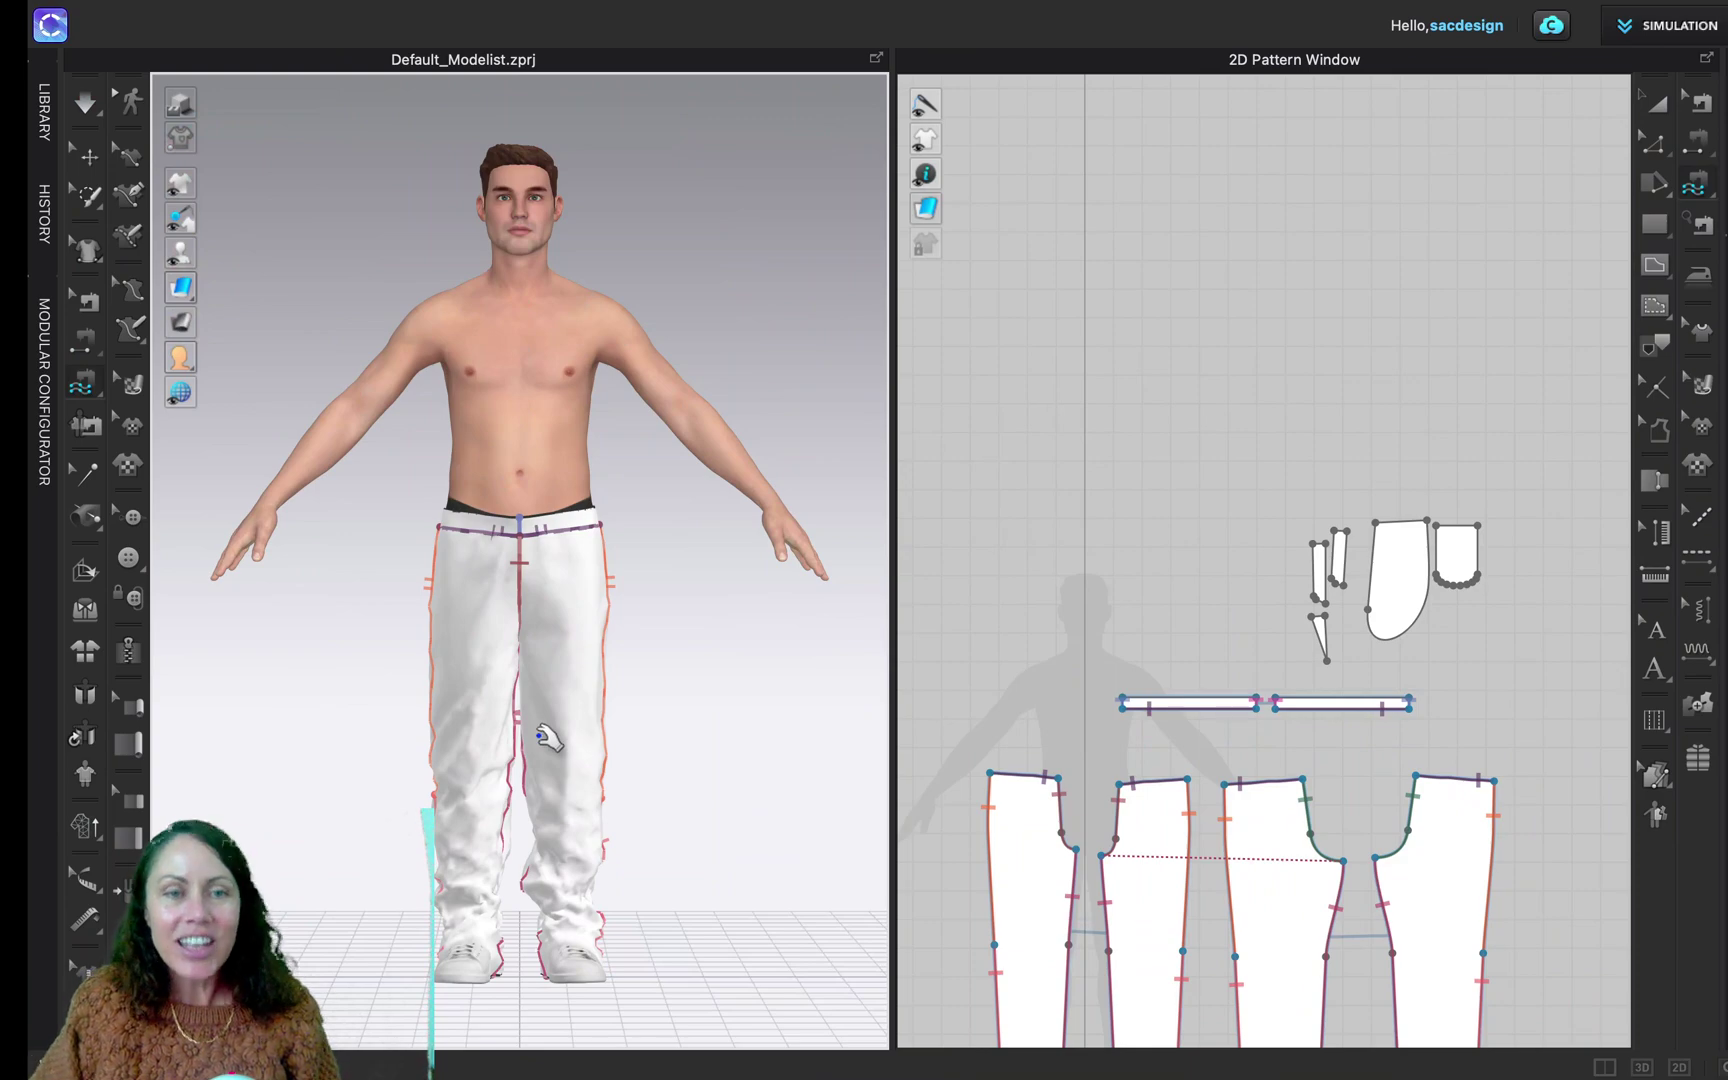
Replace the size 38 avatar with US_ASTM_Male_R_42.avs from the avatar library
{"action": "right_click_drag", "start_coordinate": [506, 731], "coordinate": [705, 715]}
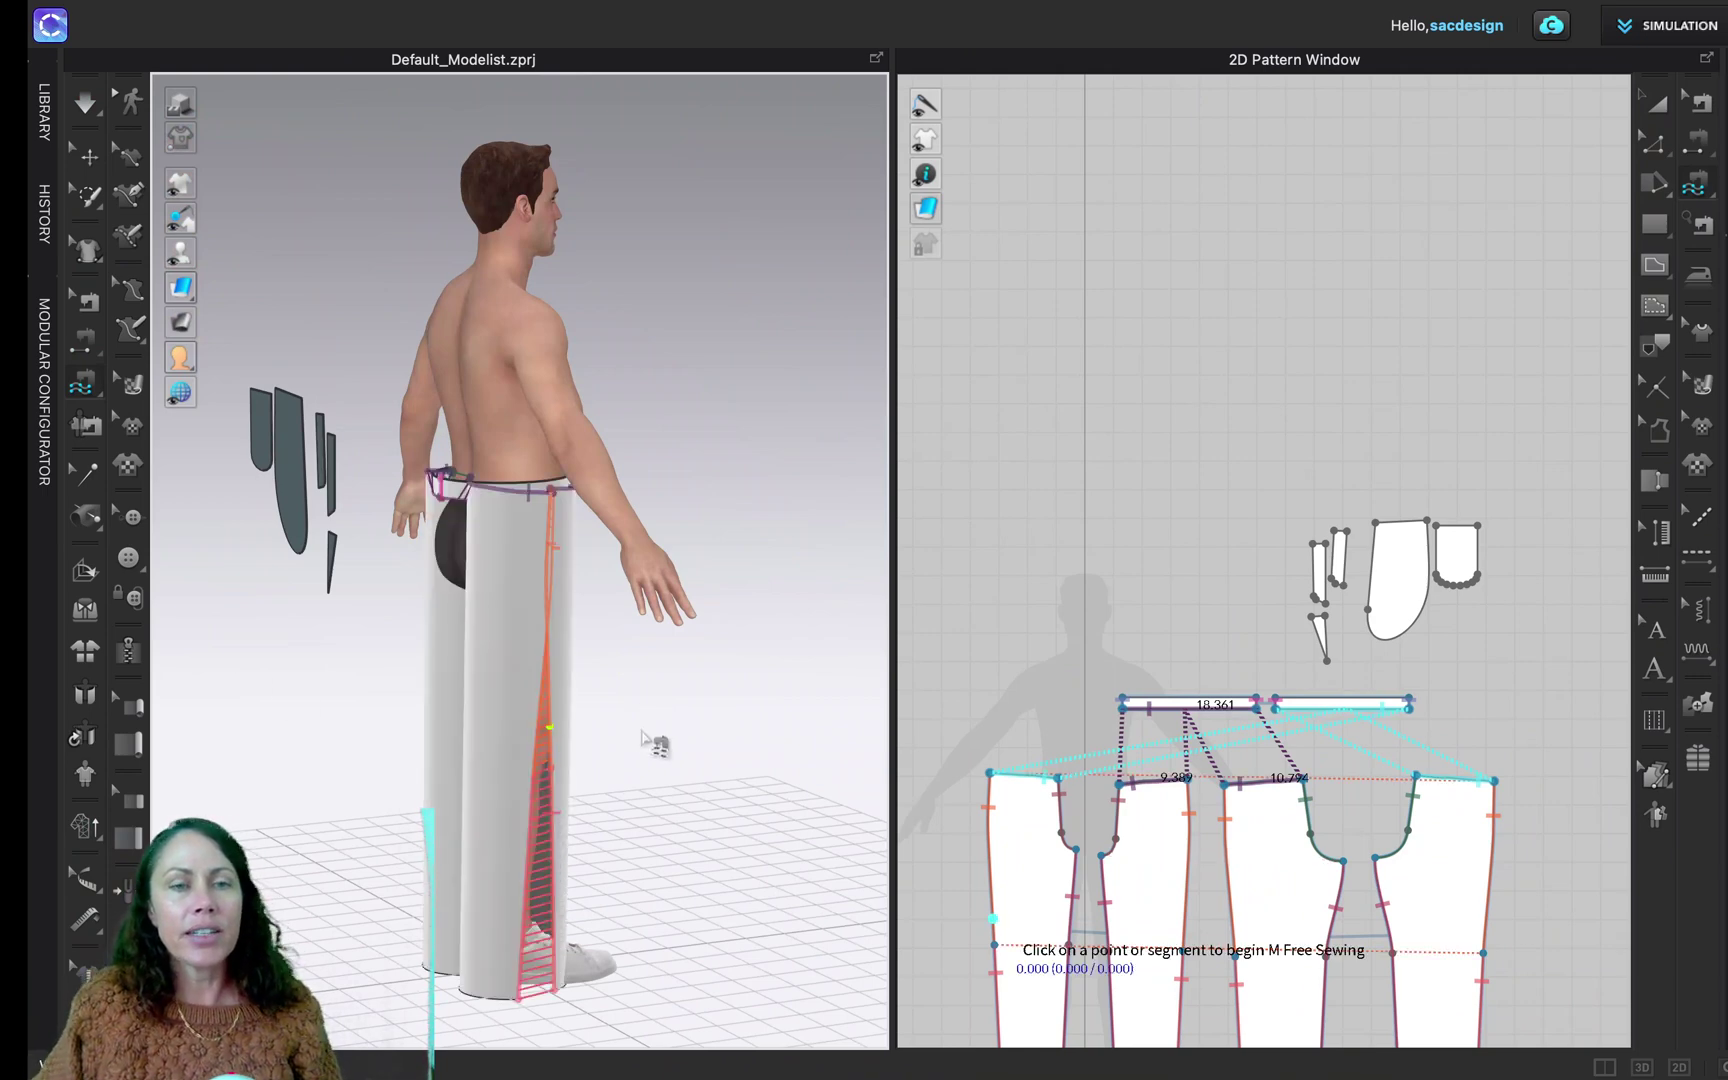
{"action": "right_click_drag", "start_coordinate": [644, 744], "coordinate": [548, 745]}
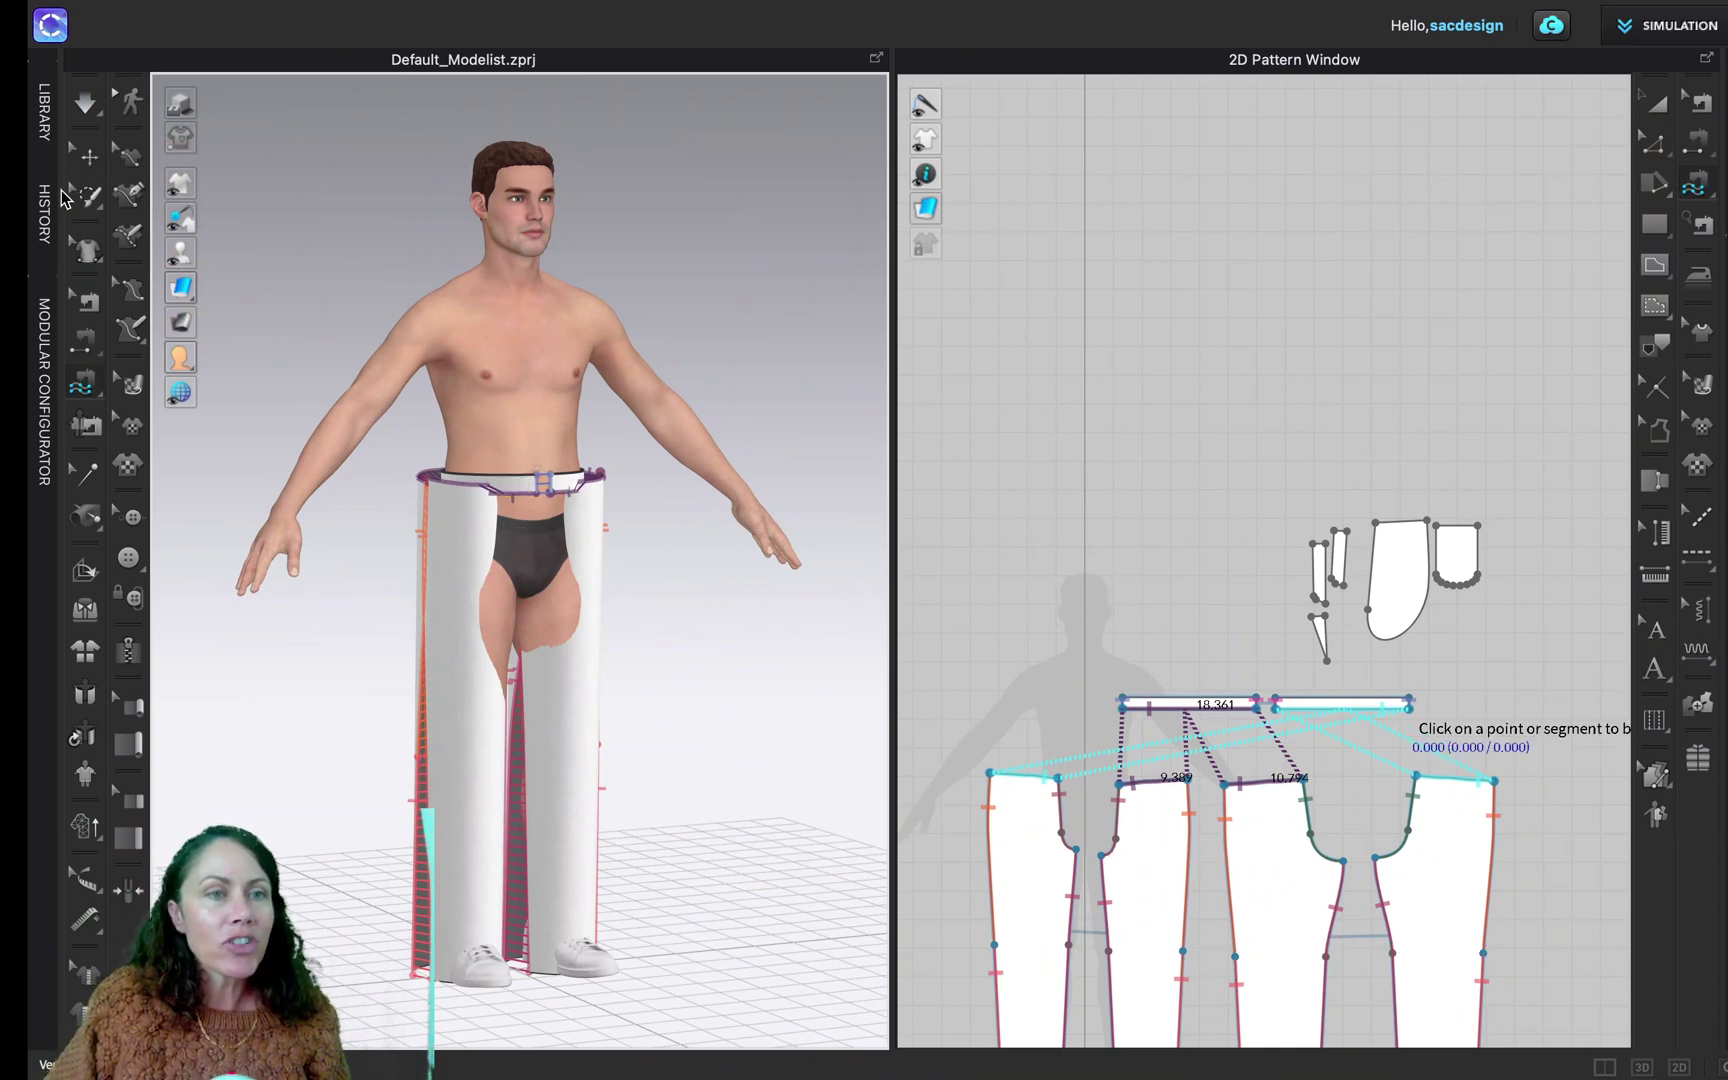
{"action": "left_click", "coordinate": [44, 115]}
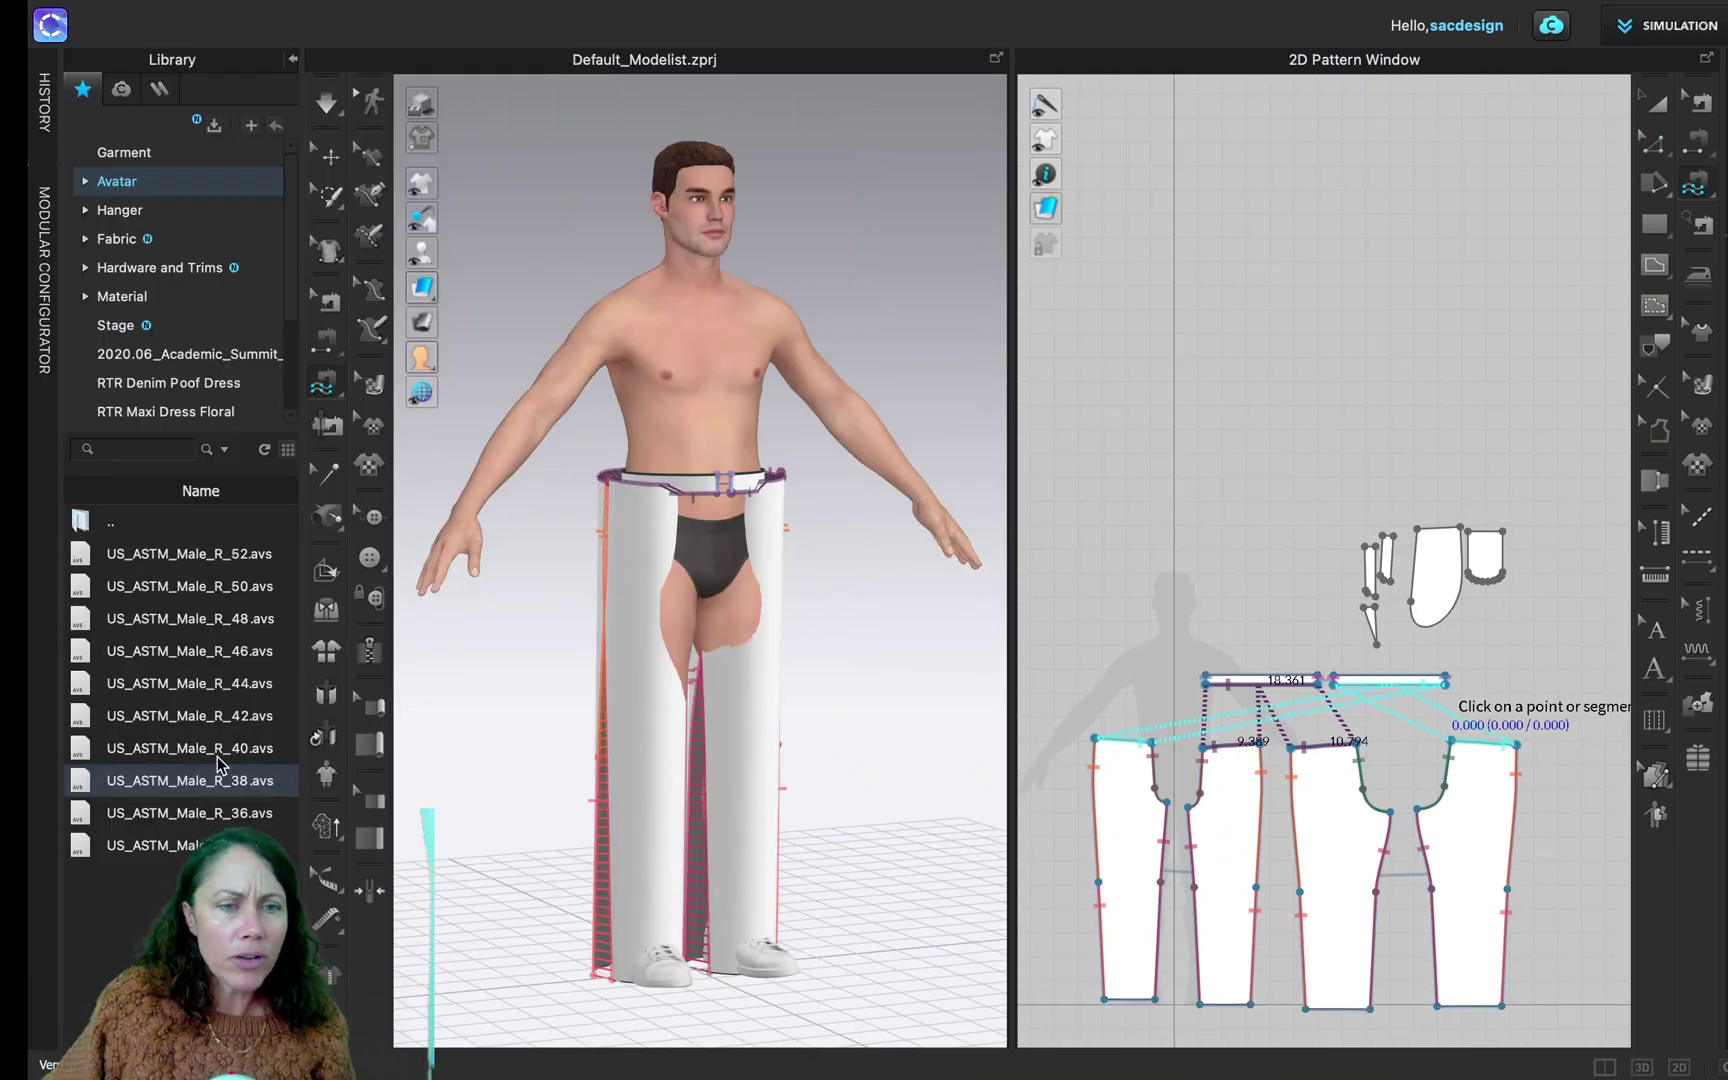
{"action": "left_click", "coordinate": [181, 720]}
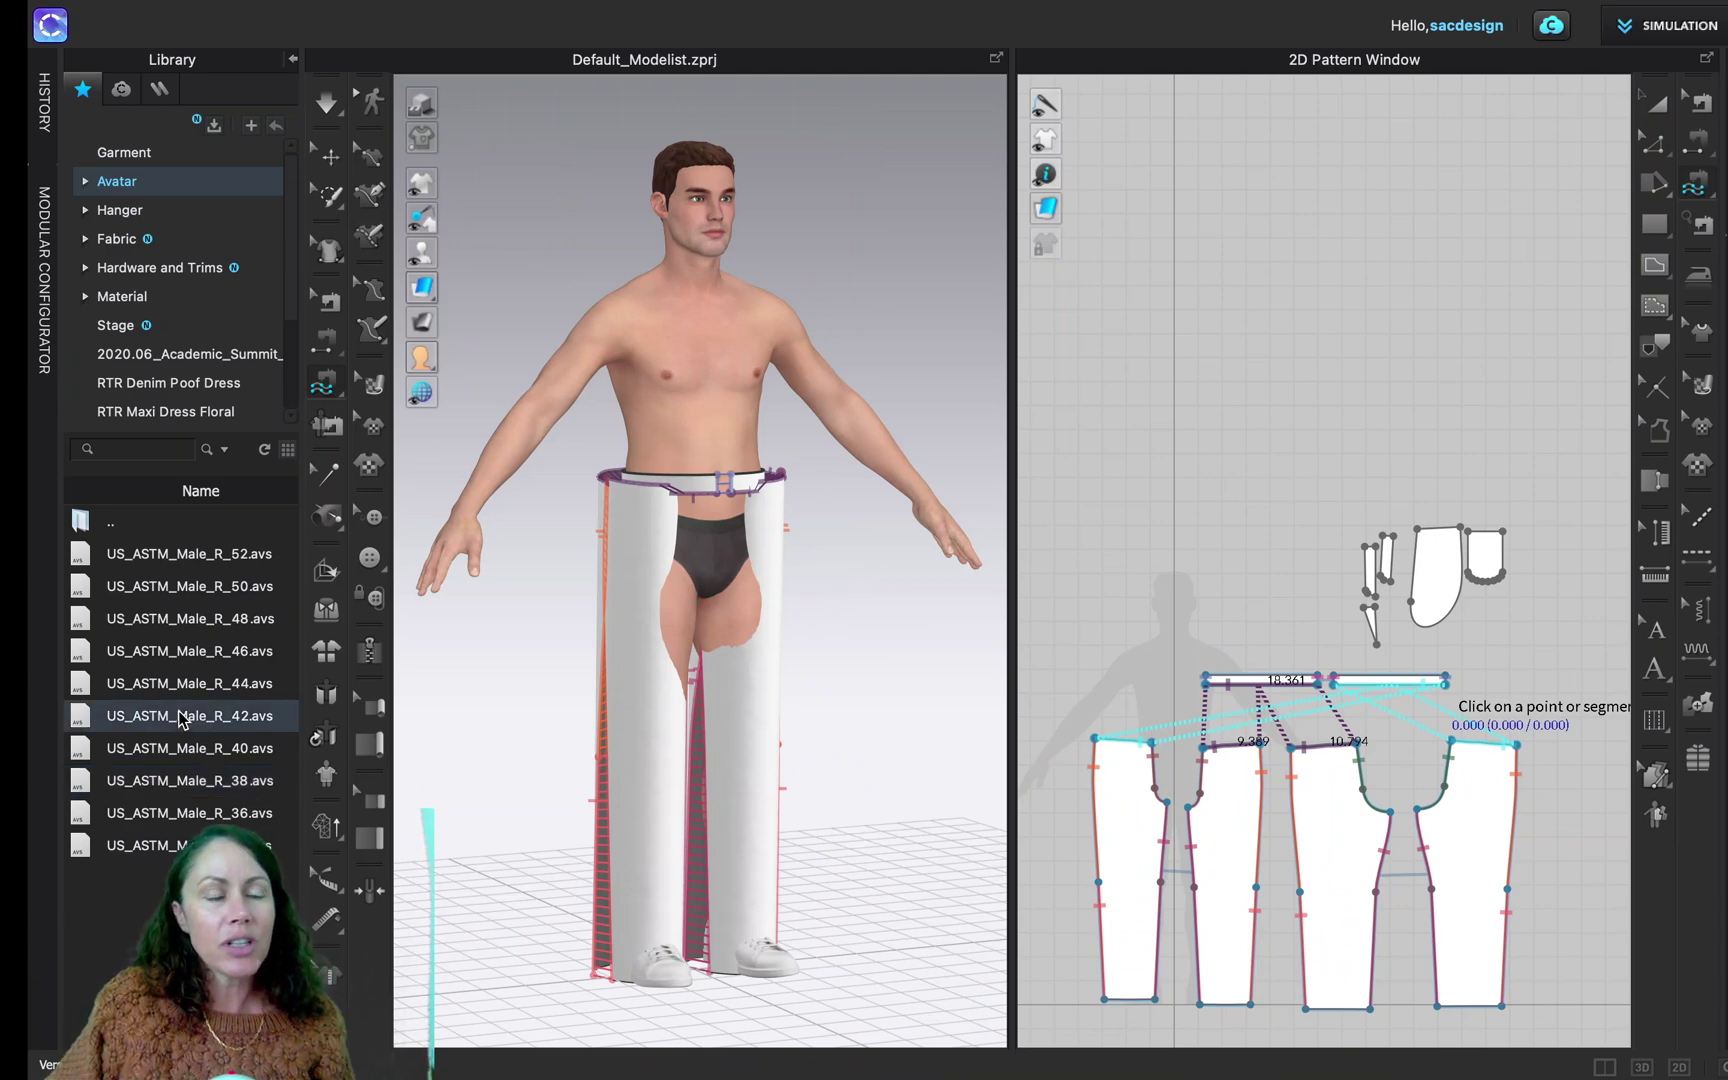
{"action": "double_click", "coordinate": [177, 718]}
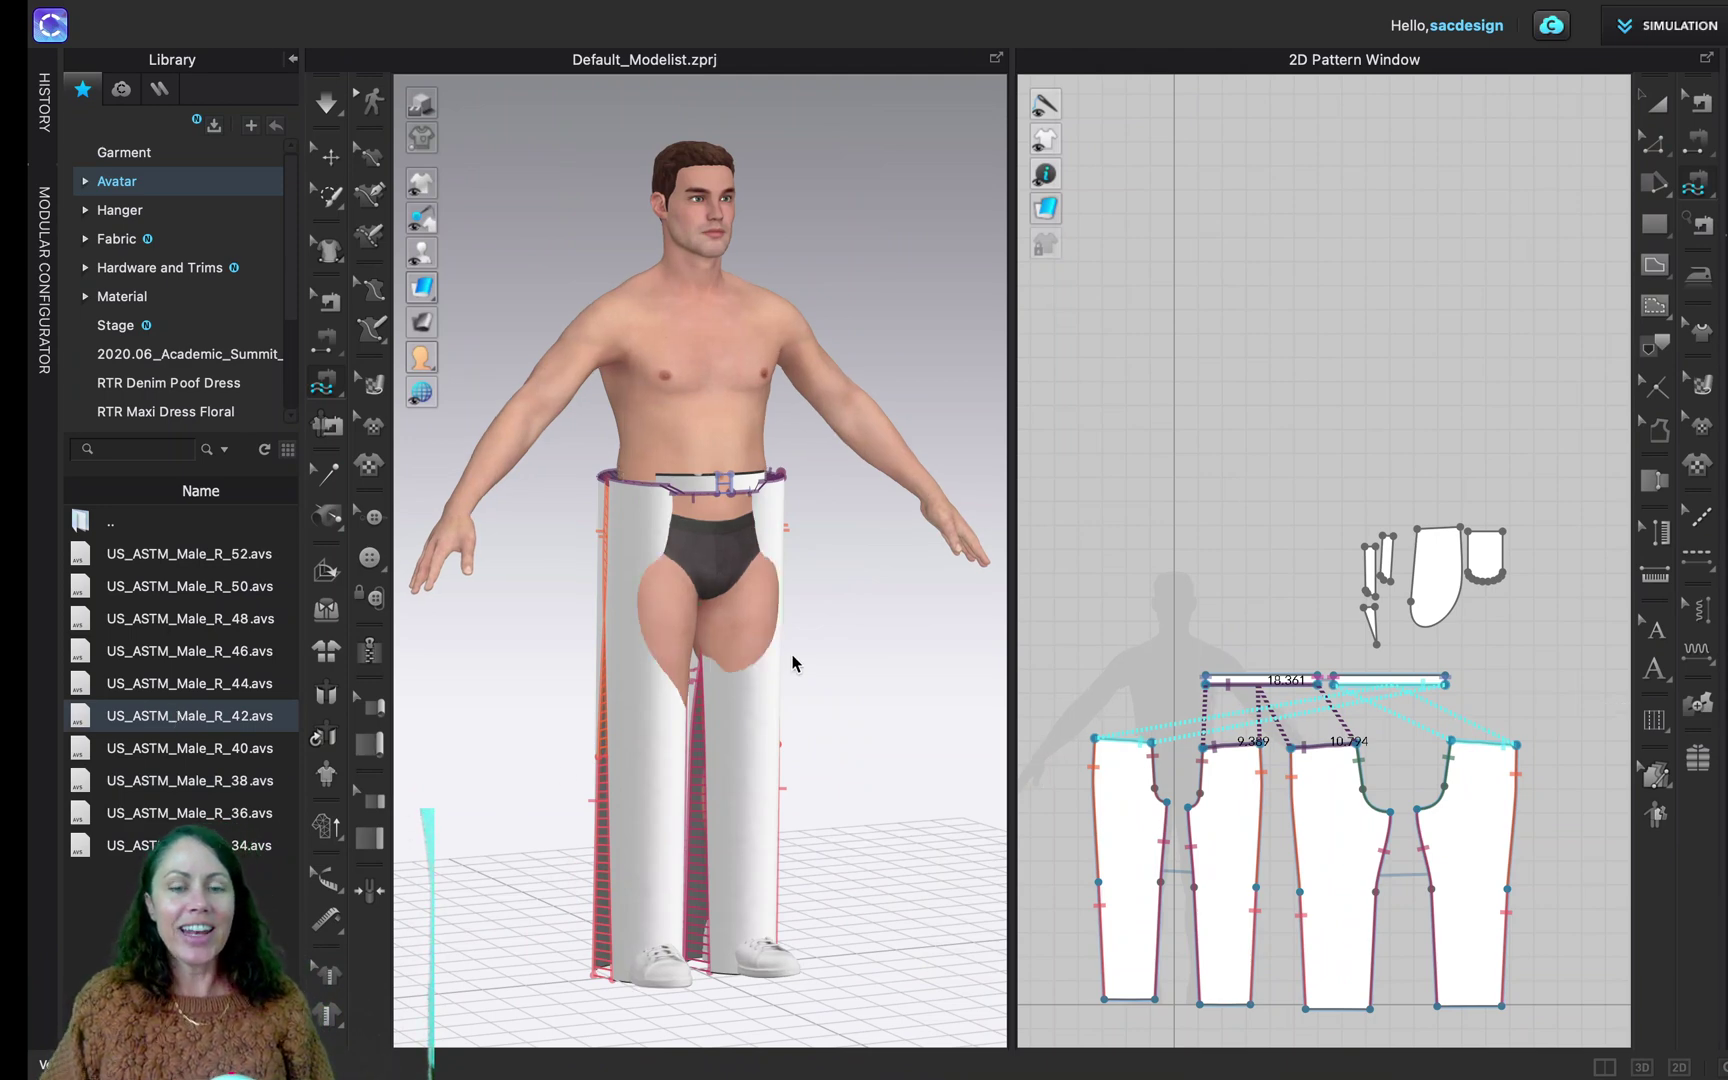
Simulate the trousers on the size 42 avatar, stop once they have draped, and inspect the fit from the front and at an angle
{"action": "key", "text": "space"}
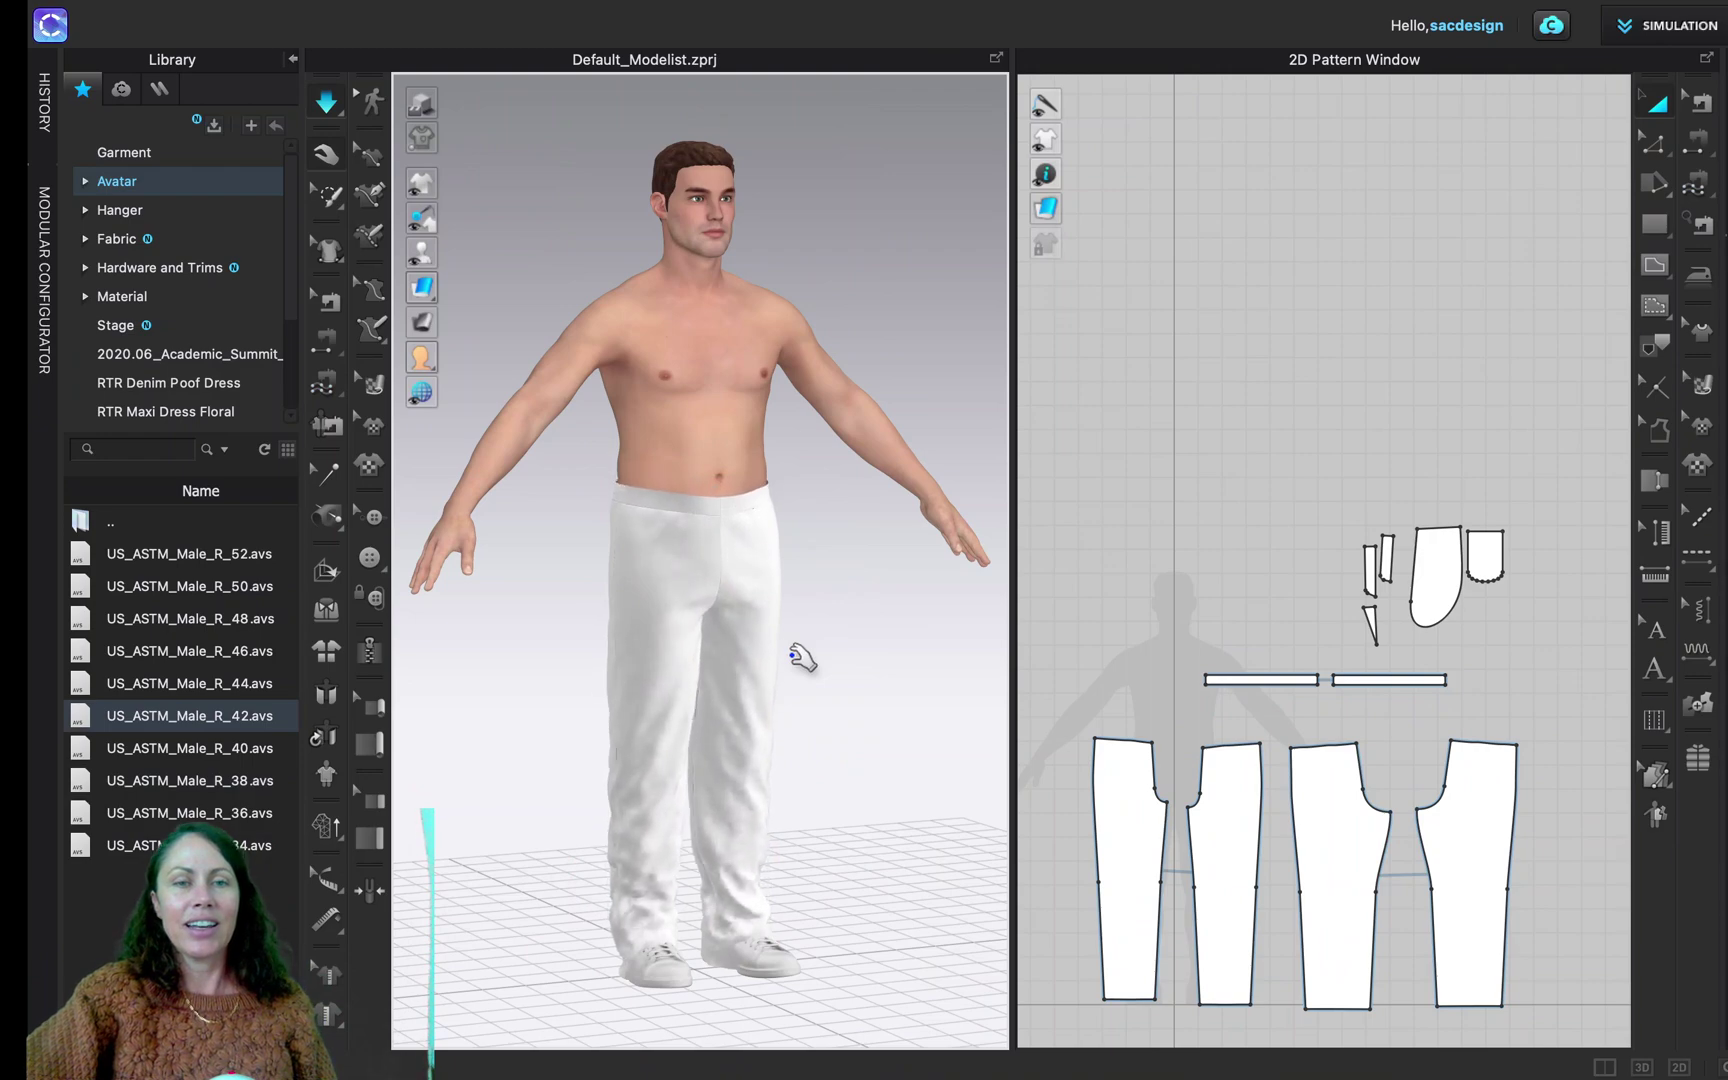
{"action": "key", "text": "space"}
{"action": "right_click_drag", "start_coordinate": [565, 710], "coordinate": [501, 702]}
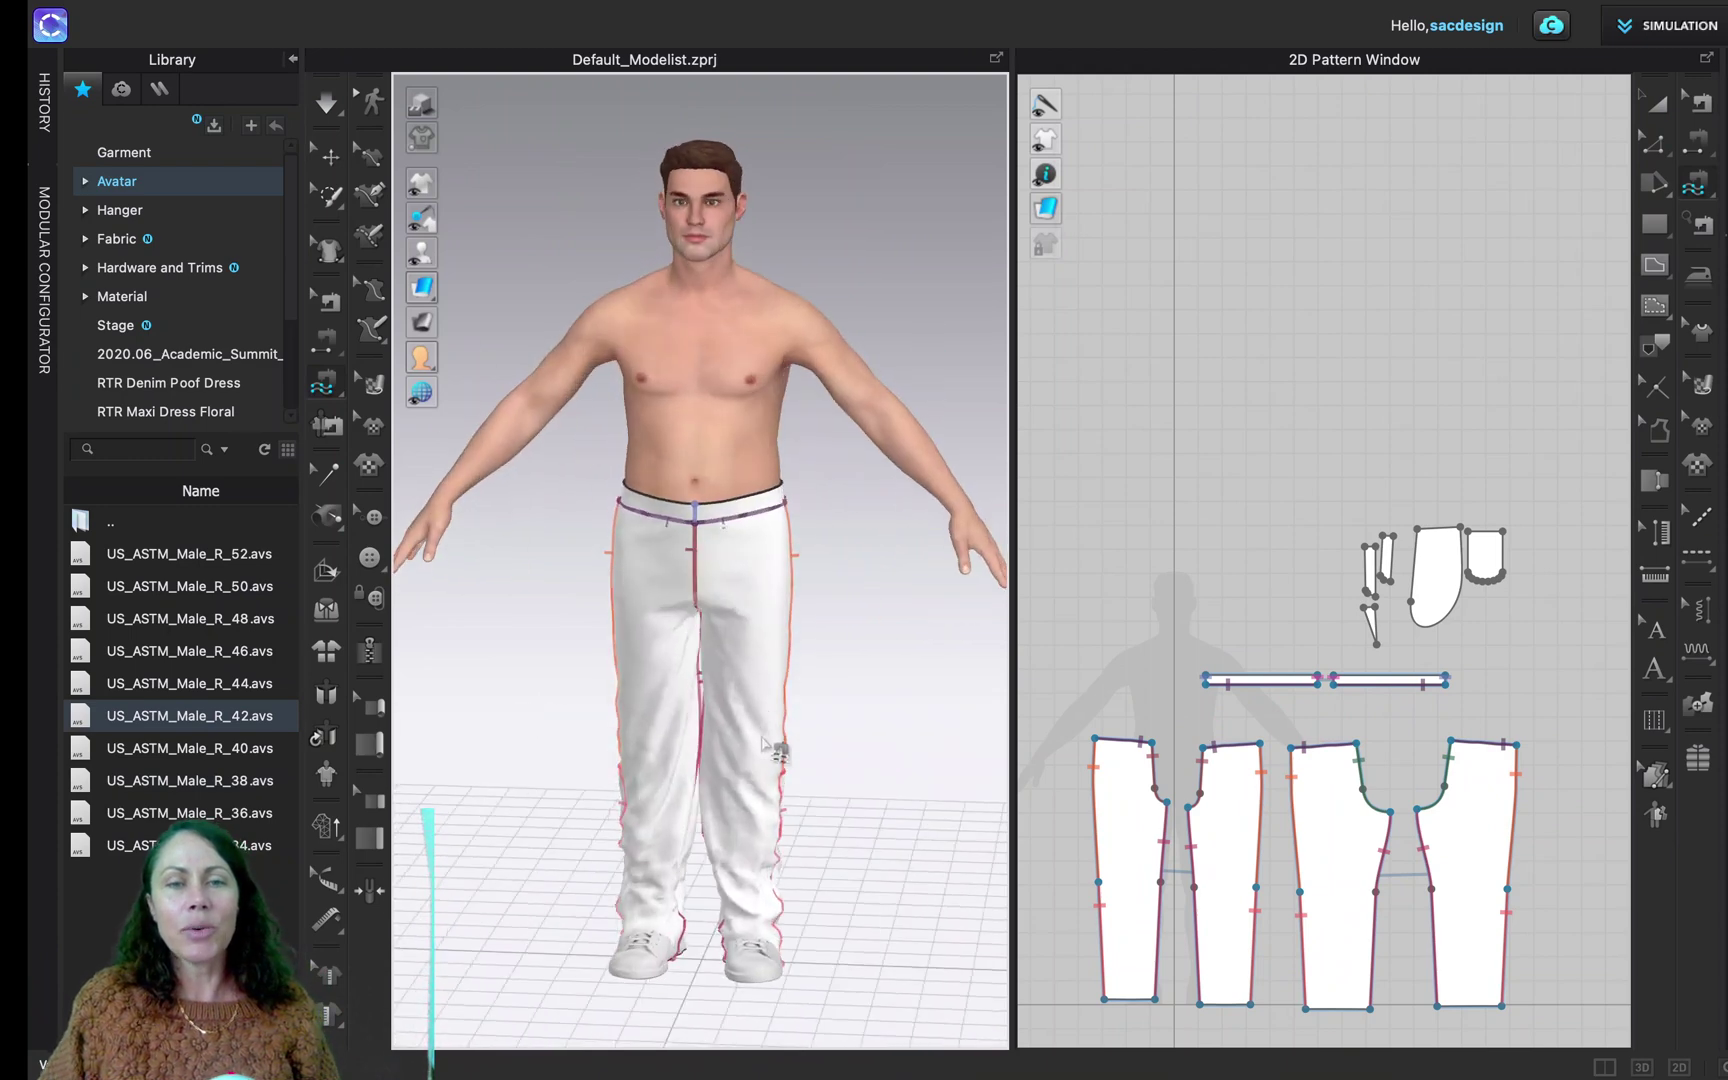
{"action": "mouse_move", "coordinate": [733, 706]}
{"action": "right_mouse_down"}
{"action": "mouse_move", "coordinate": [721, 640]}
{"action": "mouse_move", "coordinate": [735, 703]}
{"action": "right_mouse_up"}
{"action": "key", "text": "shift+m"}
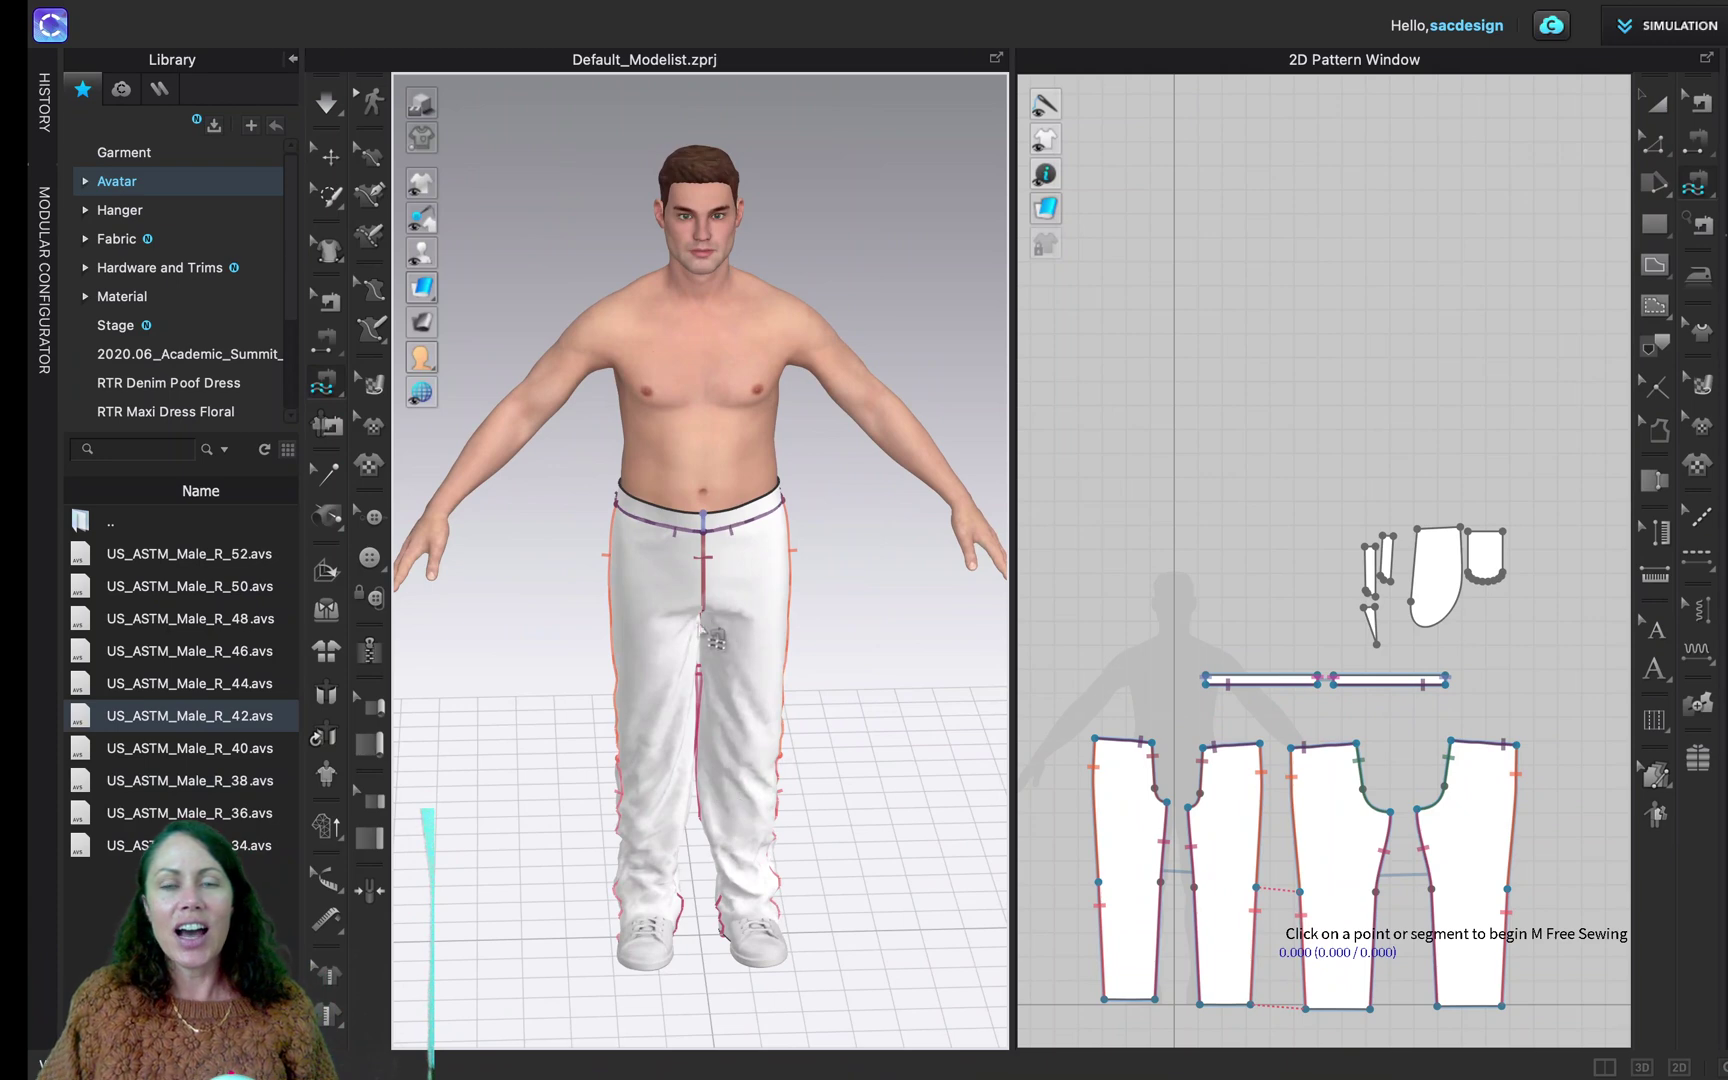
{"action": "mouse_move", "coordinate": [845, 695]}
{"action": "right_mouse_down"}
{"action": "mouse_move", "coordinate": [849, 675]}
{"action": "mouse_move", "coordinate": [872, 683]}
{"action": "mouse_move", "coordinate": [875, 710]}
{"action": "right_mouse_up"}
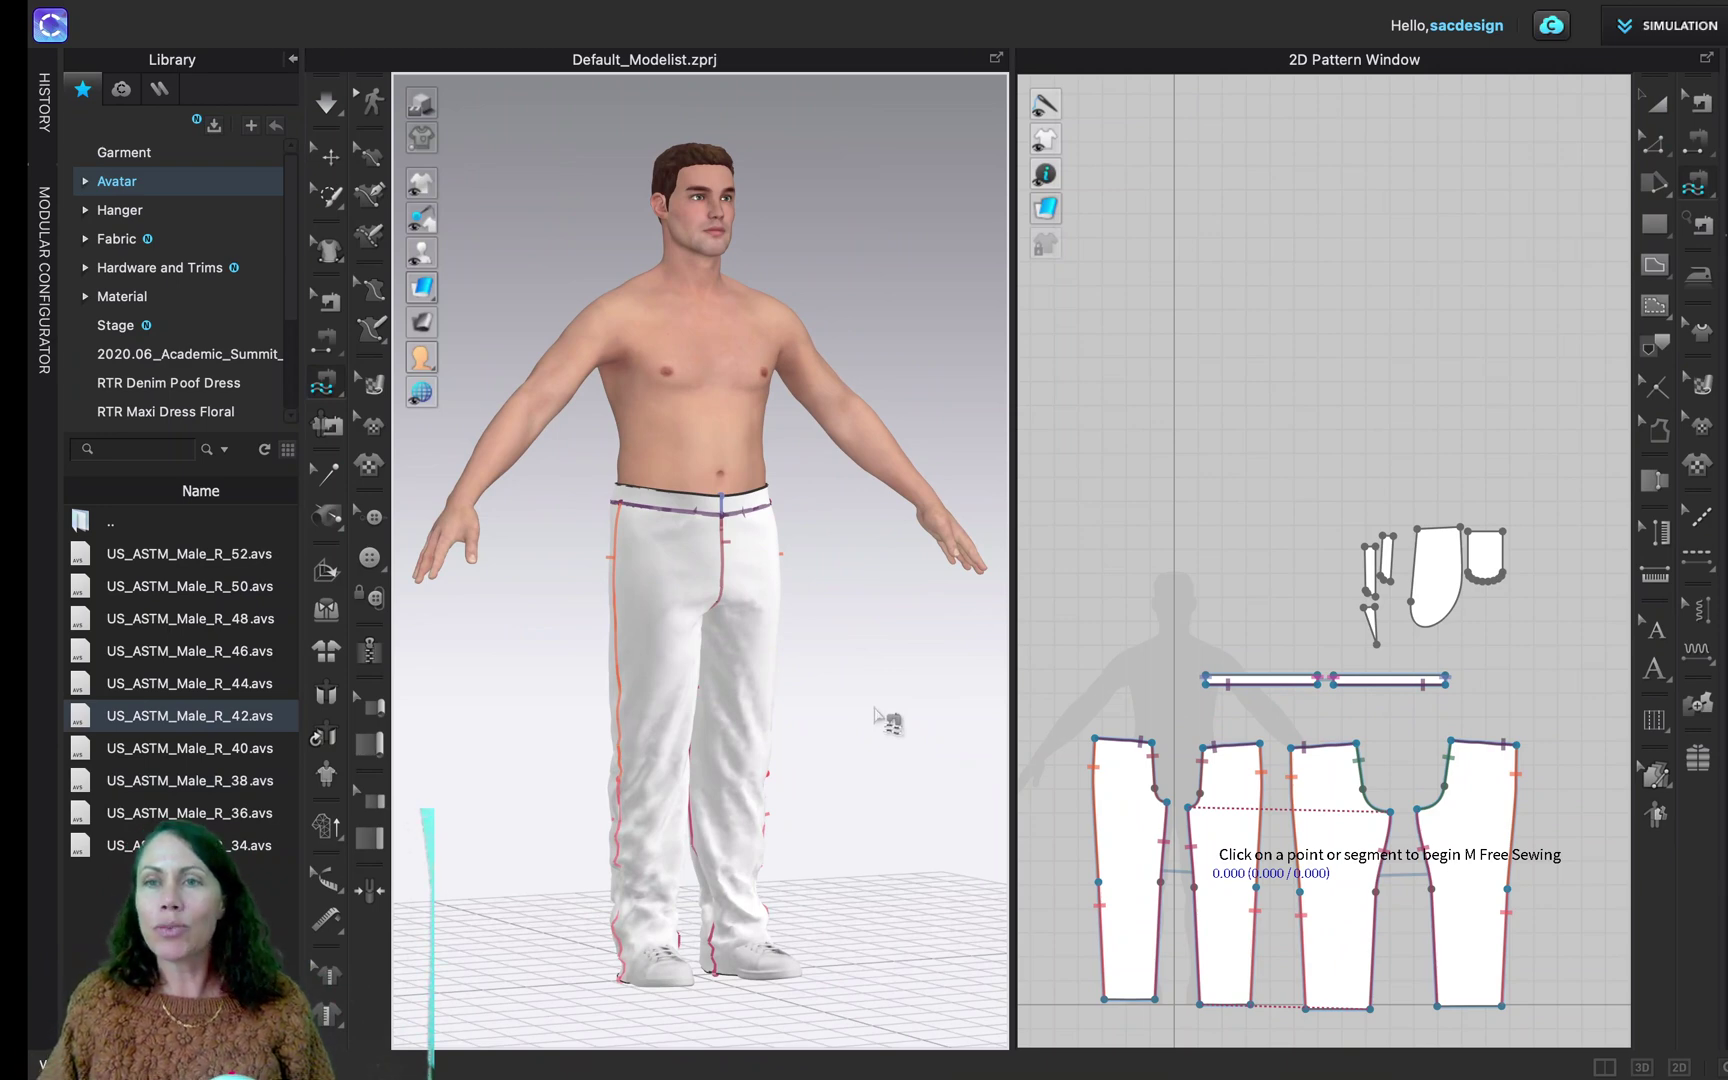
Take the window out of full screen and switch to Chrome with the Lekala trousers pattern page
{"action": "mouse_move", "coordinate": [1140, 10]}
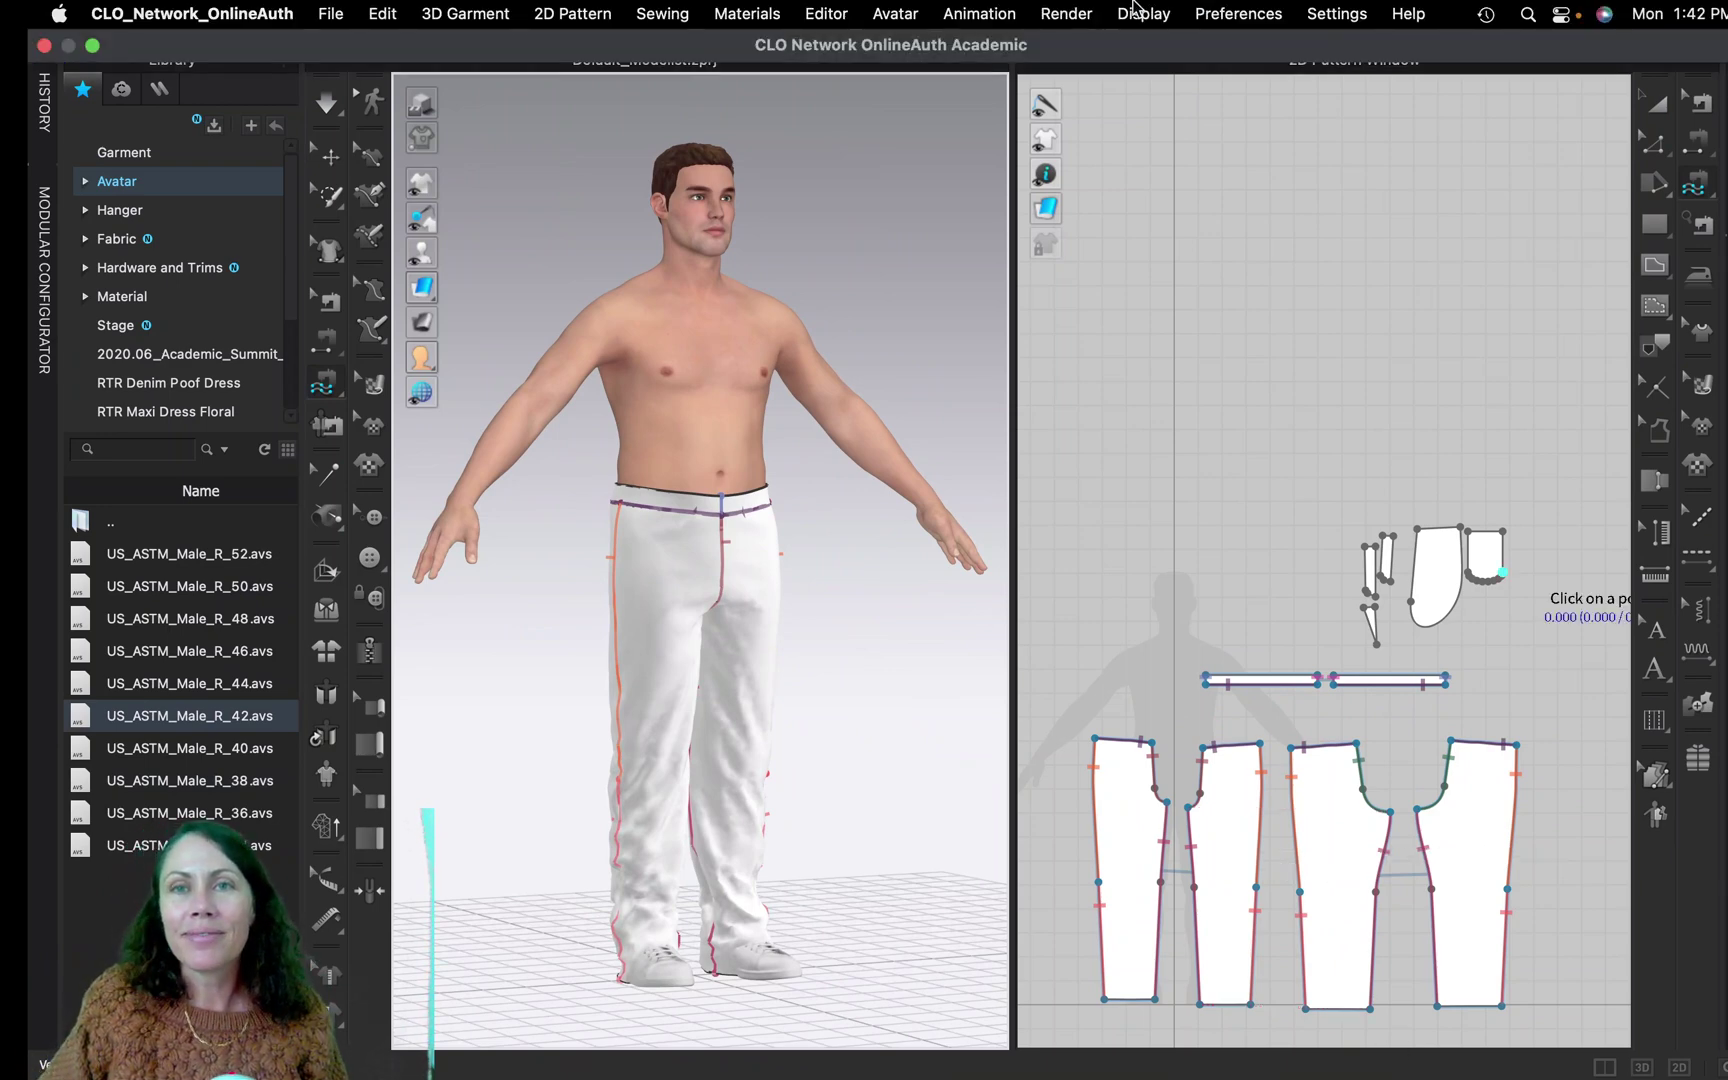
{"action": "left_click", "coordinate": [93, 46]}
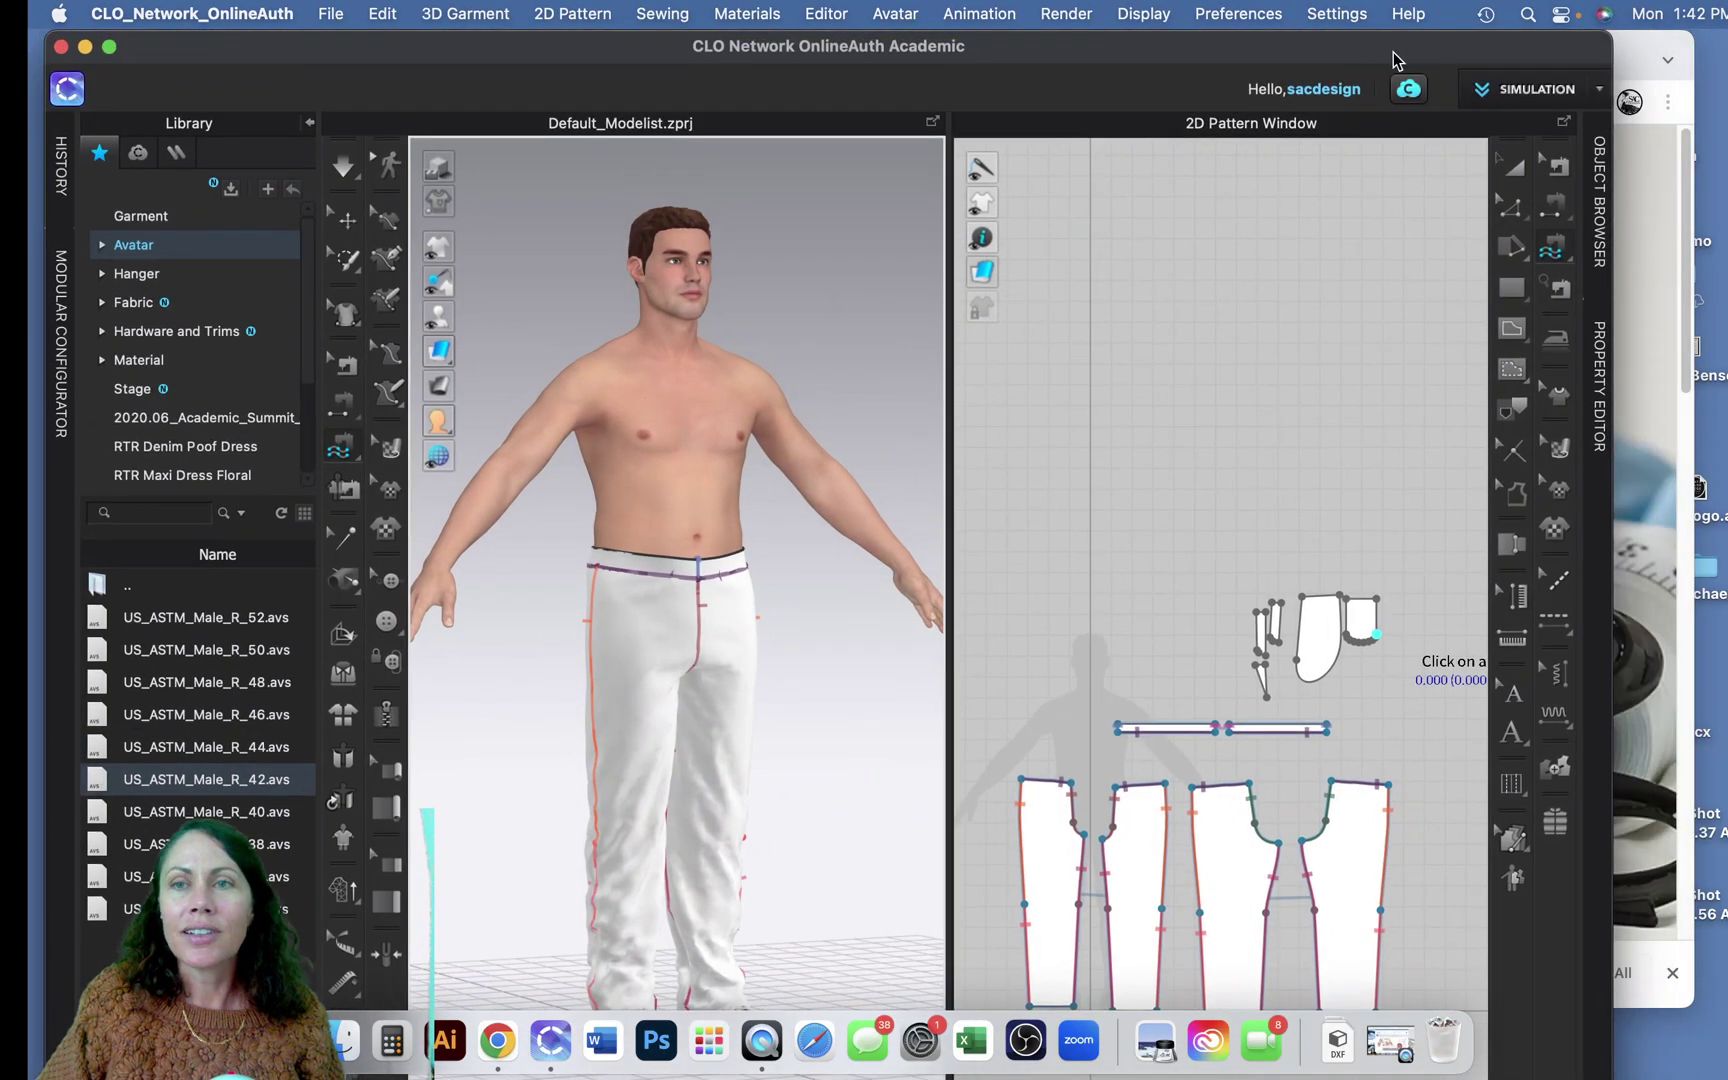
{"action": "left_click", "coordinate": [1638, 66]}
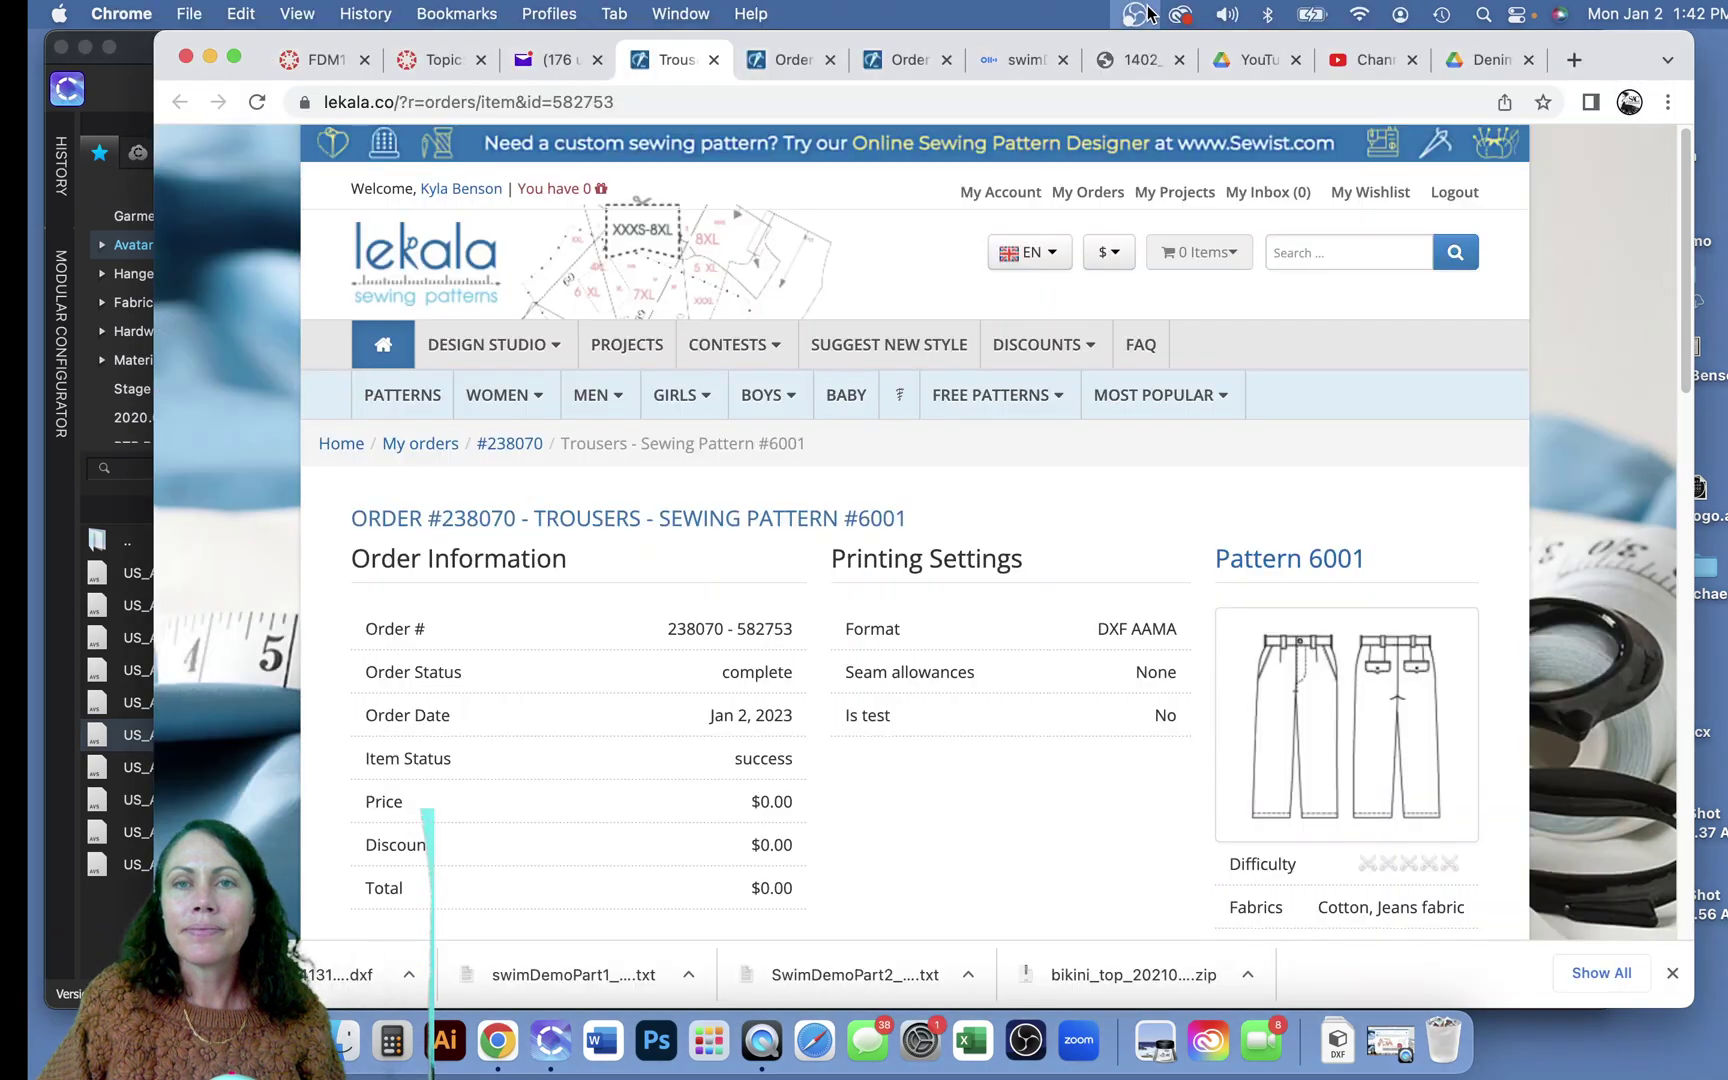